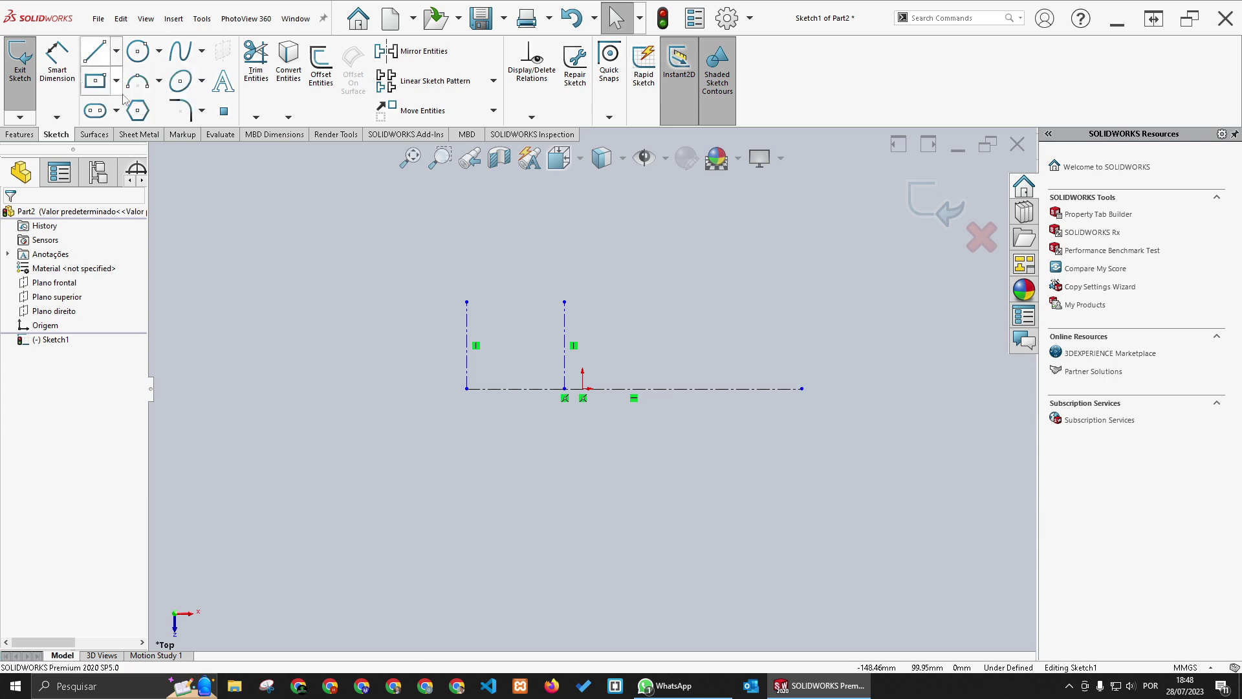
# Step: Sketch a vertical construction line upward from the horizontal centerline's right endpoint, level with the tops of the other two verticals
pyautogui.click(801, 388)
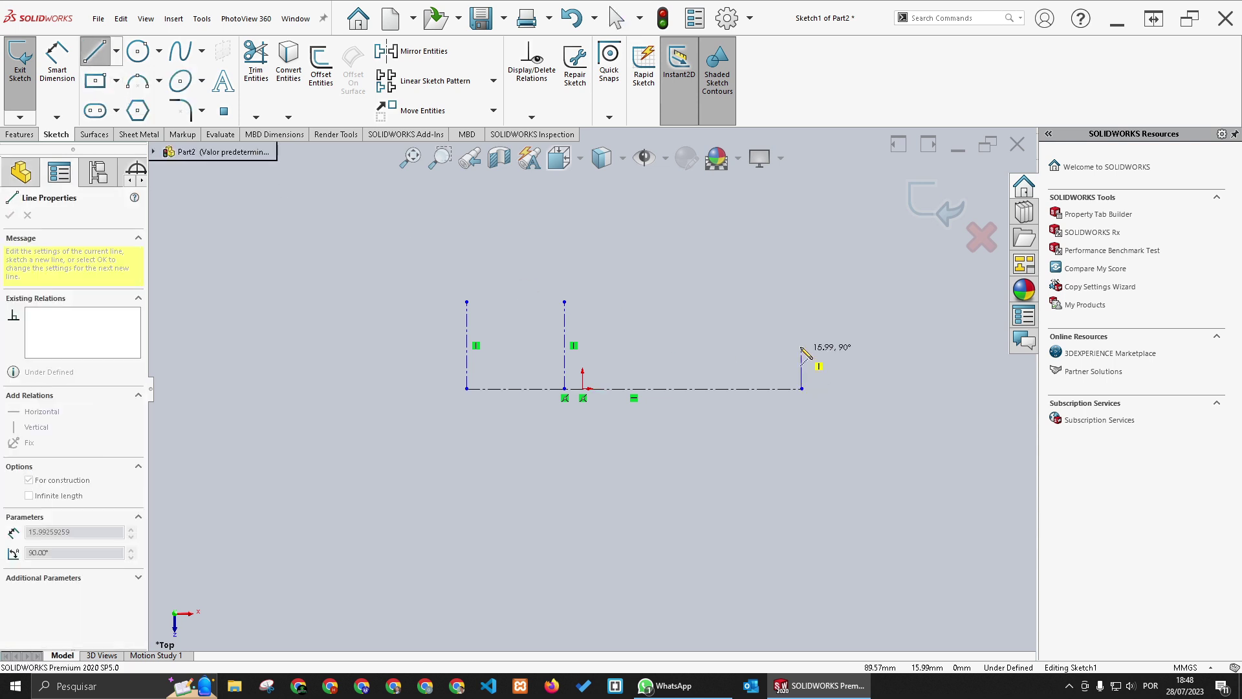
pyautogui.click(801, 302)
pyautogui.press('Escape')
pyautogui.scroll(-1, 754, 369)
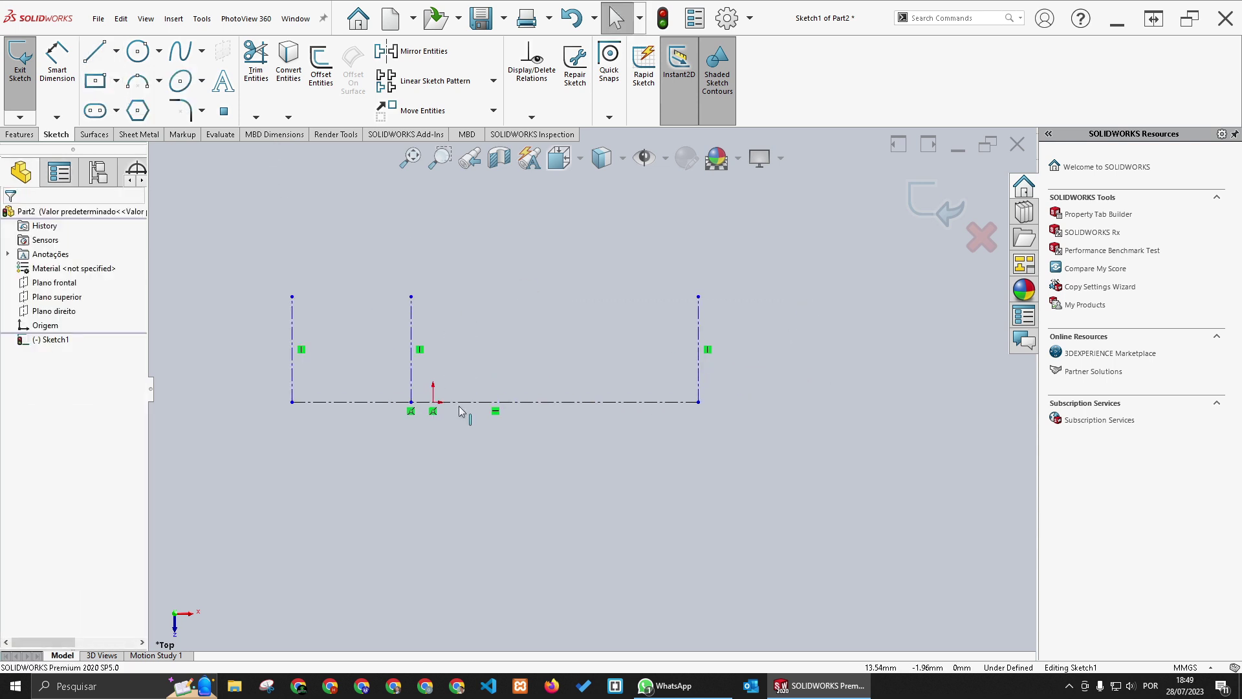
# Step: Make the middle vertical construction line's lower endpoint coincident with the origin
pyautogui.click(433, 403)
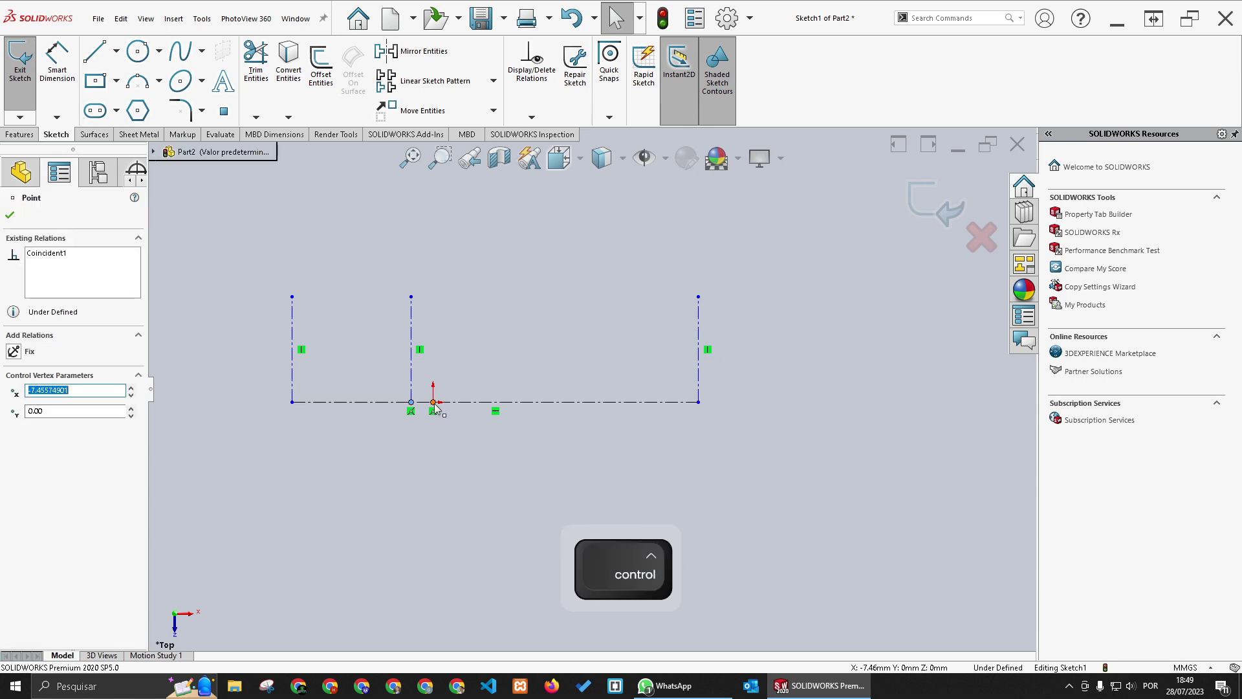
pyautogui.keyDown('ctrl'); pyautogui.click(411, 403); pyautogui.keyUp('ctrl')
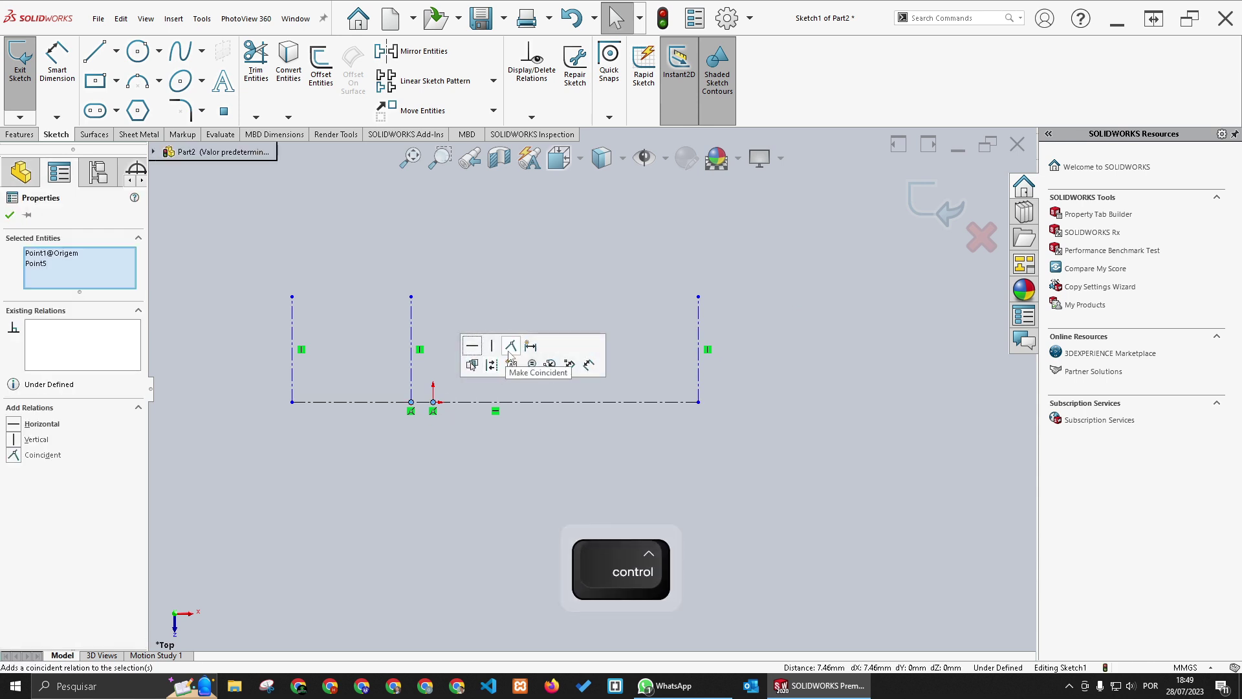
pyautogui.click(509, 349)
pyautogui.click(494, 437)
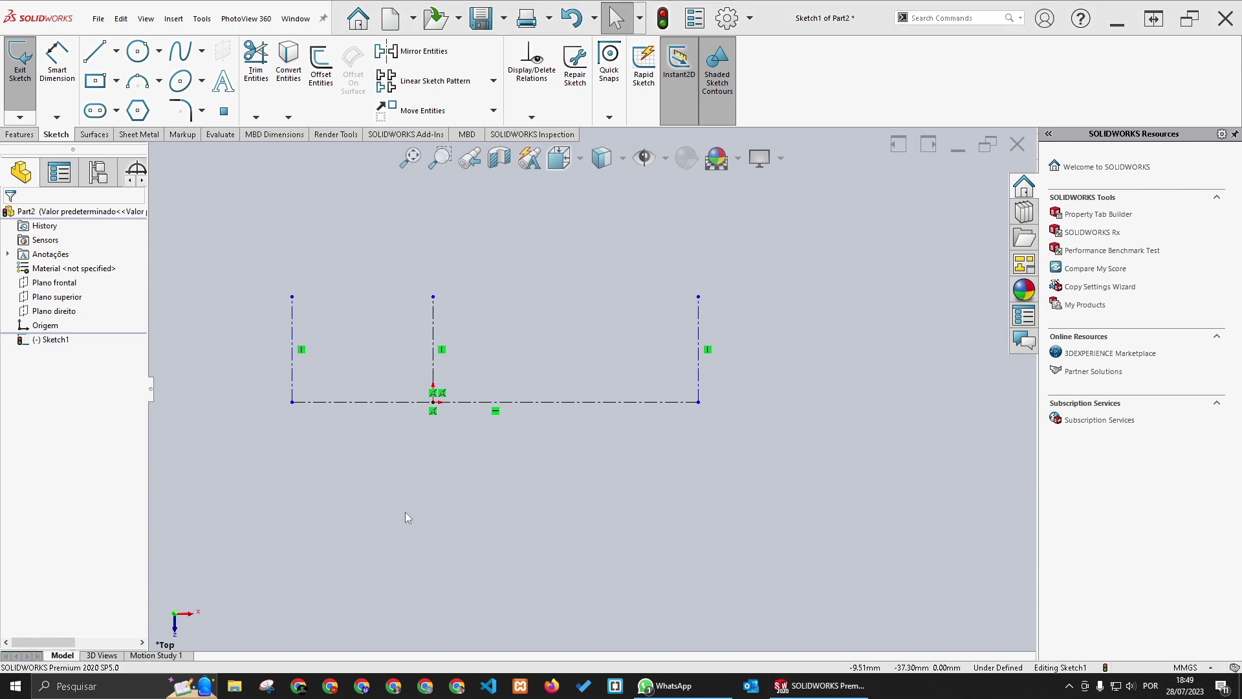
# Step: Dimension the distance between the left and middle vertical construction lines as 22.5 mm
pyautogui.click(57, 65)
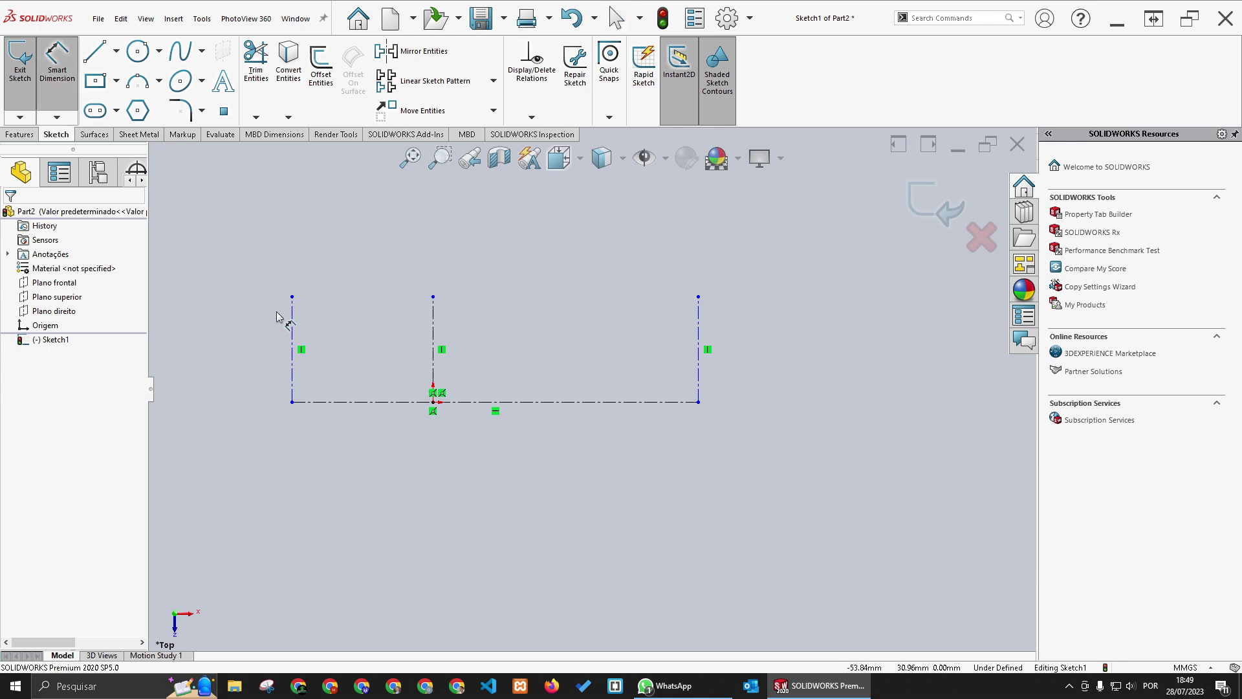
pyautogui.click(292, 317)
pyautogui.click(434, 324)
pyautogui.click(390, 263)
pyautogui.write('22,5')
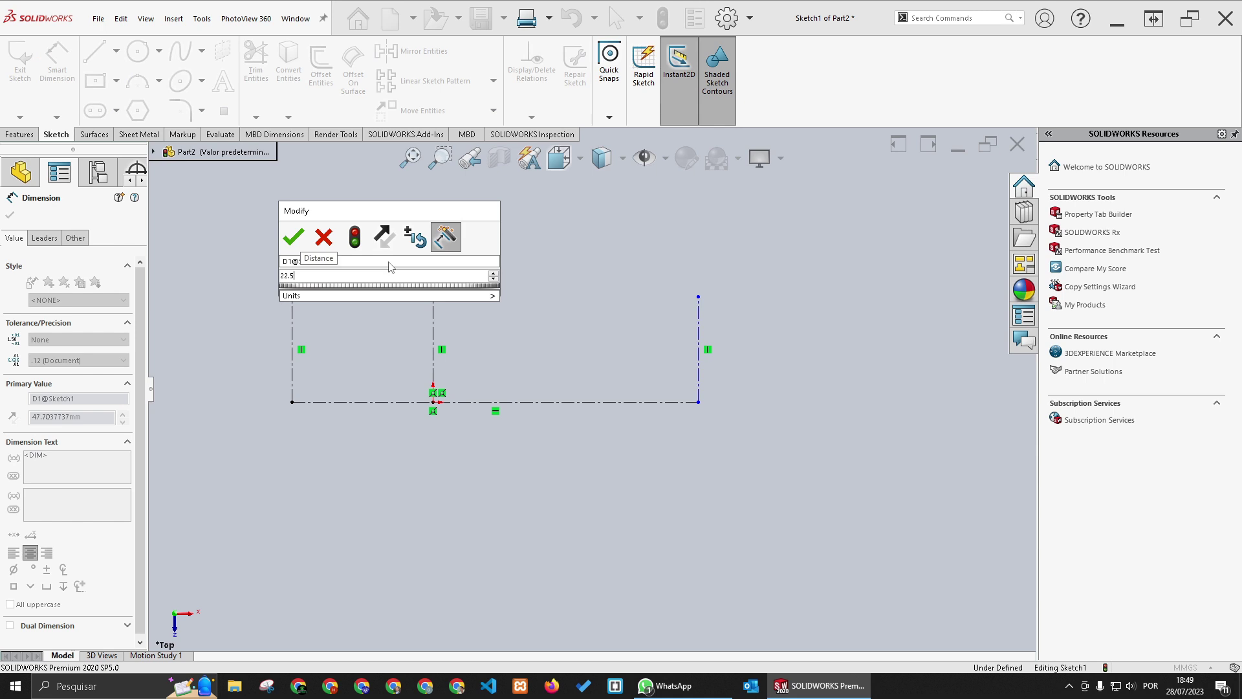
pyautogui.press('Return')
# Step: Dimension the distance between the middle and right vertical construction lines as 105 mm
pyautogui.click(434, 312)
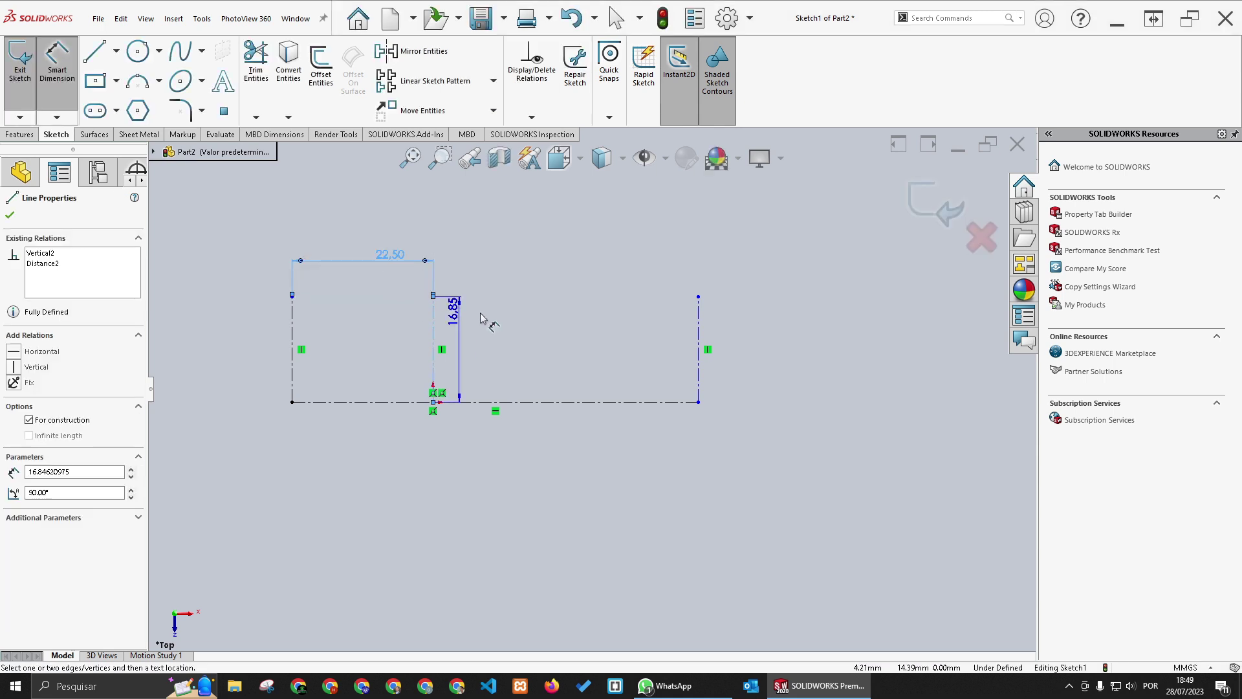
pyautogui.click(698, 320)
pyautogui.click(611, 271)
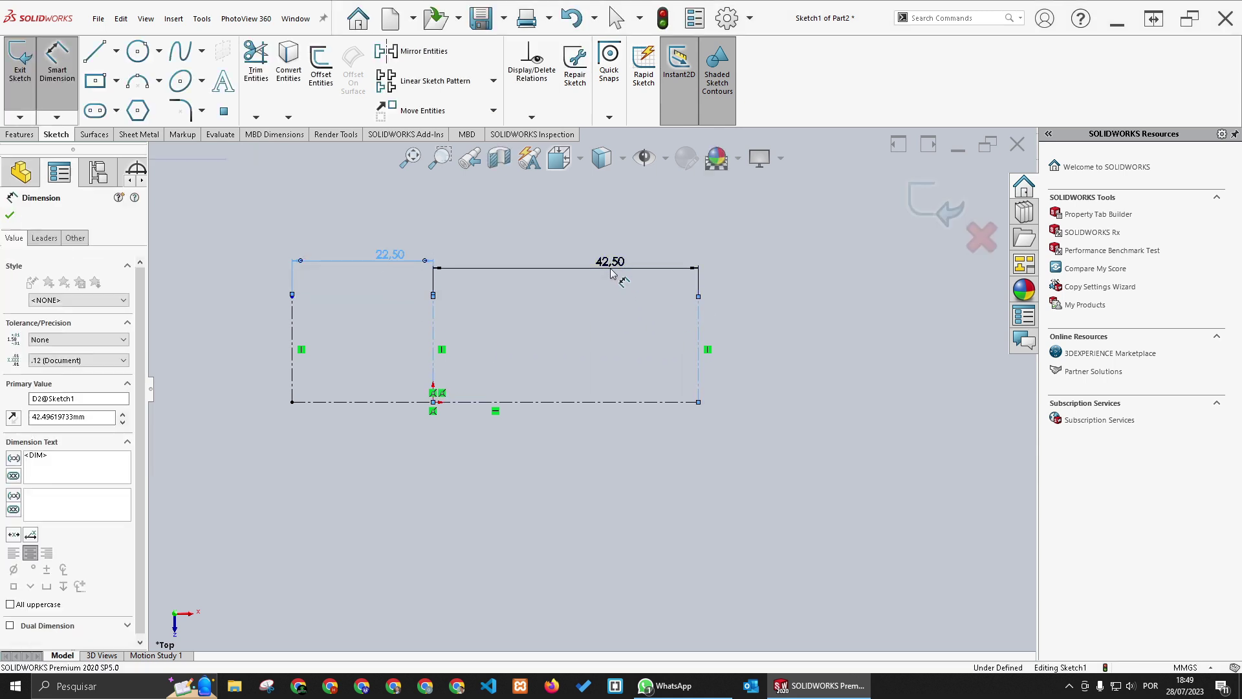
pyautogui.write('105')
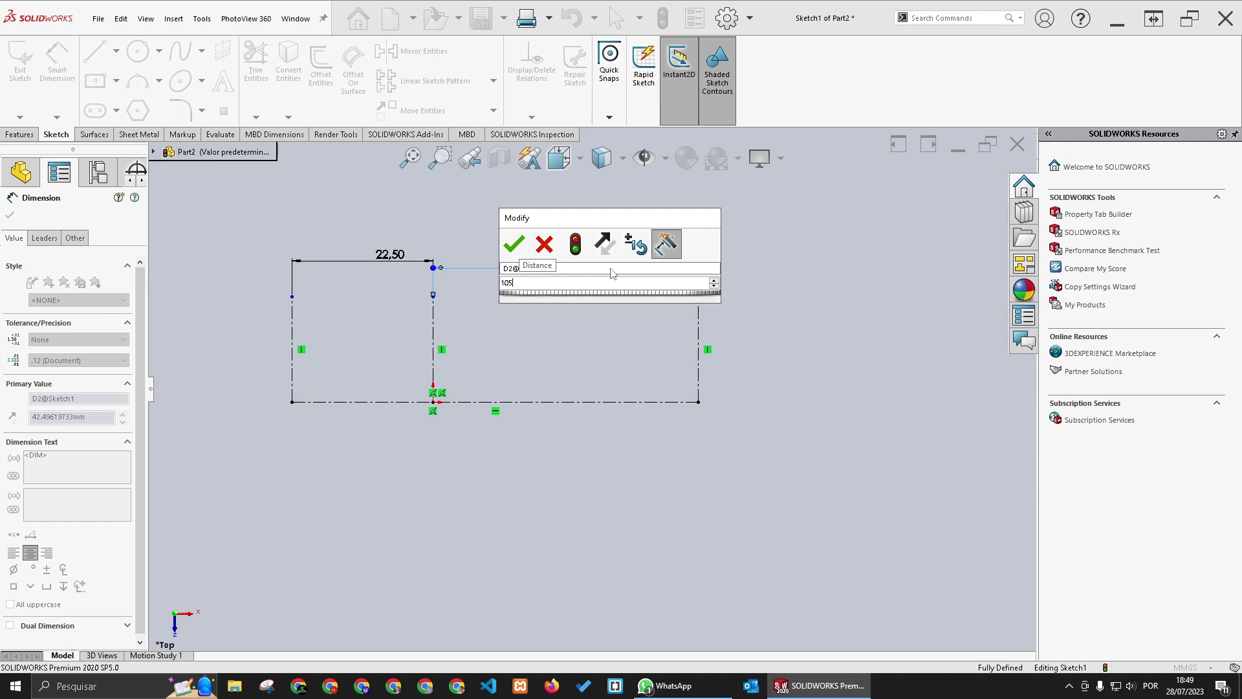
pyautogui.press('Return')
pyautogui.scroll(-3, 724, 362)
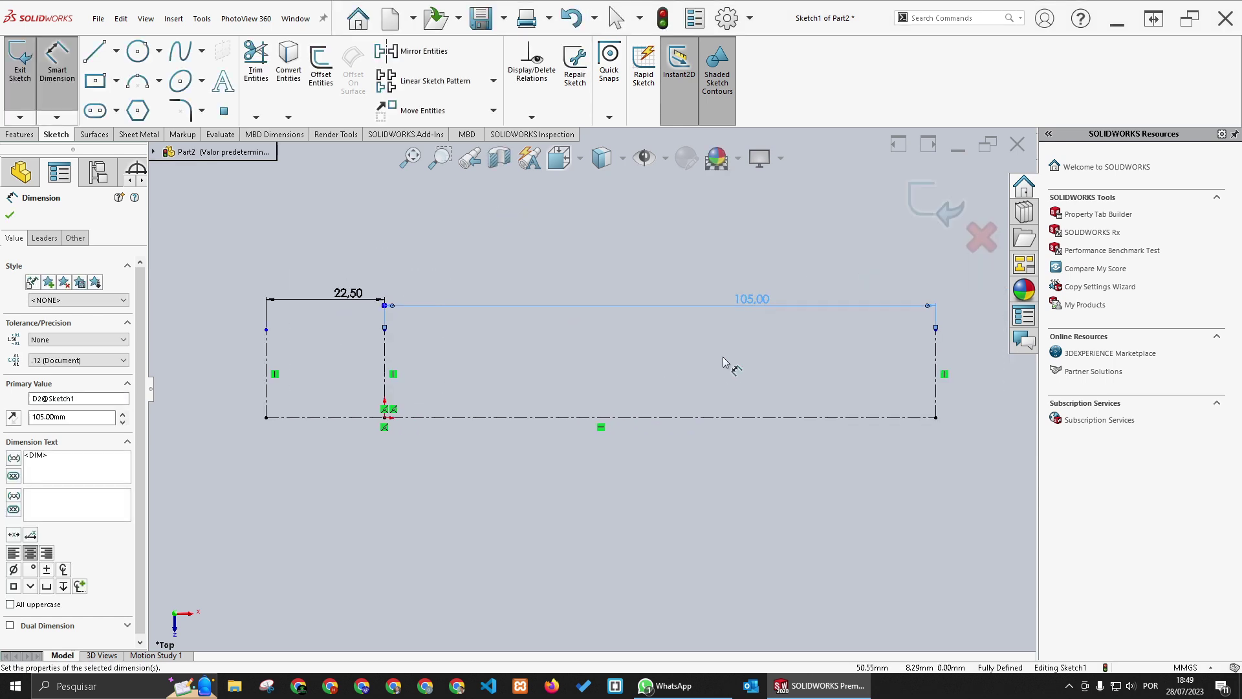
pyautogui.press('Escape')
pyautogui.press('Escape')
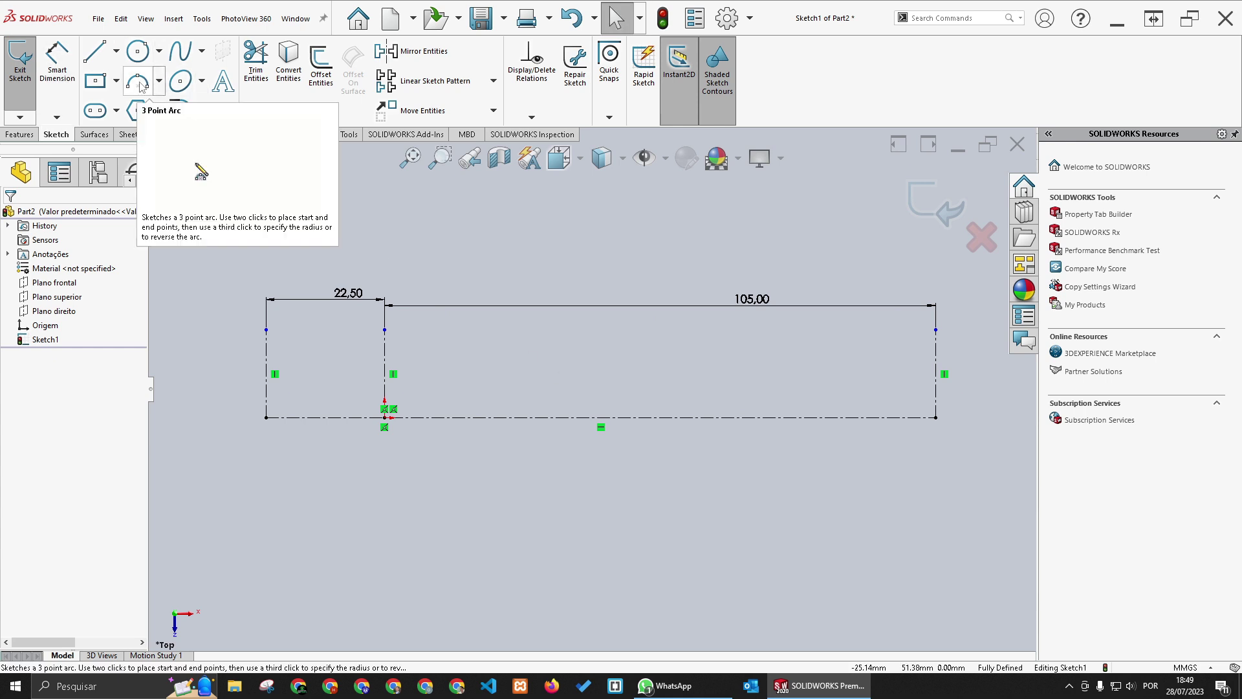
# Step: Sketch a circle of about 7 mm radius centred on the right end of the horizontal centerline
pyautogui.click(137, 50)
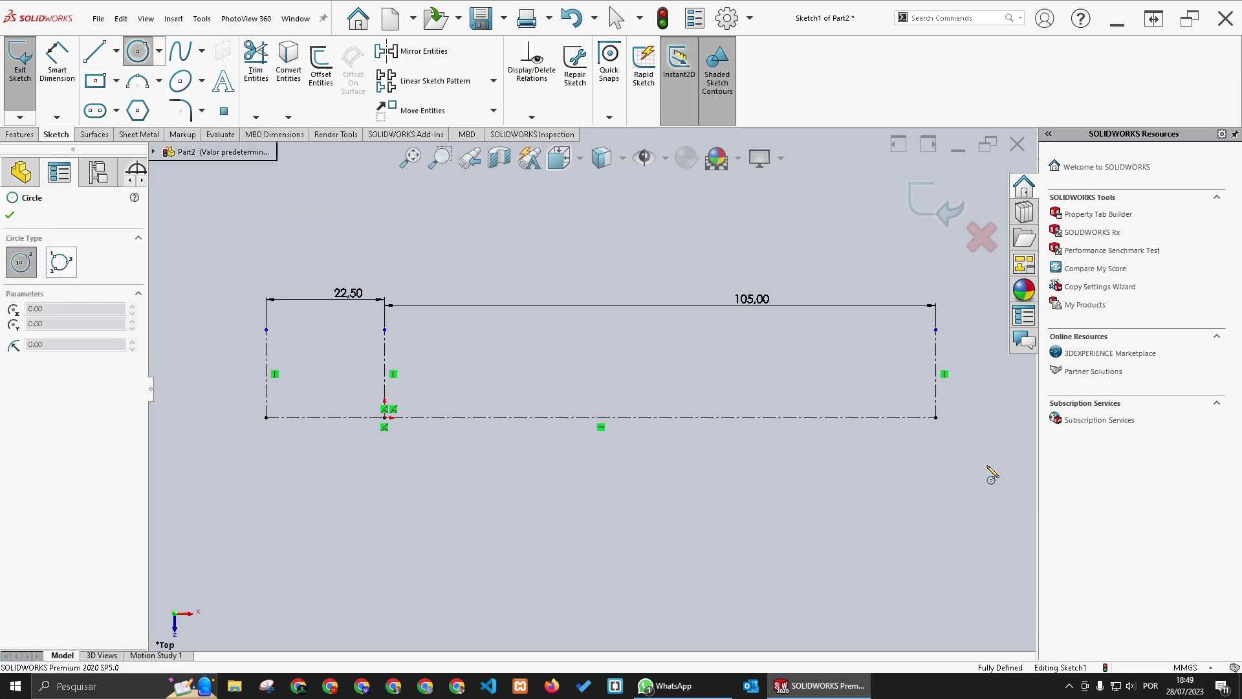
pyautogui.click(936, 417)
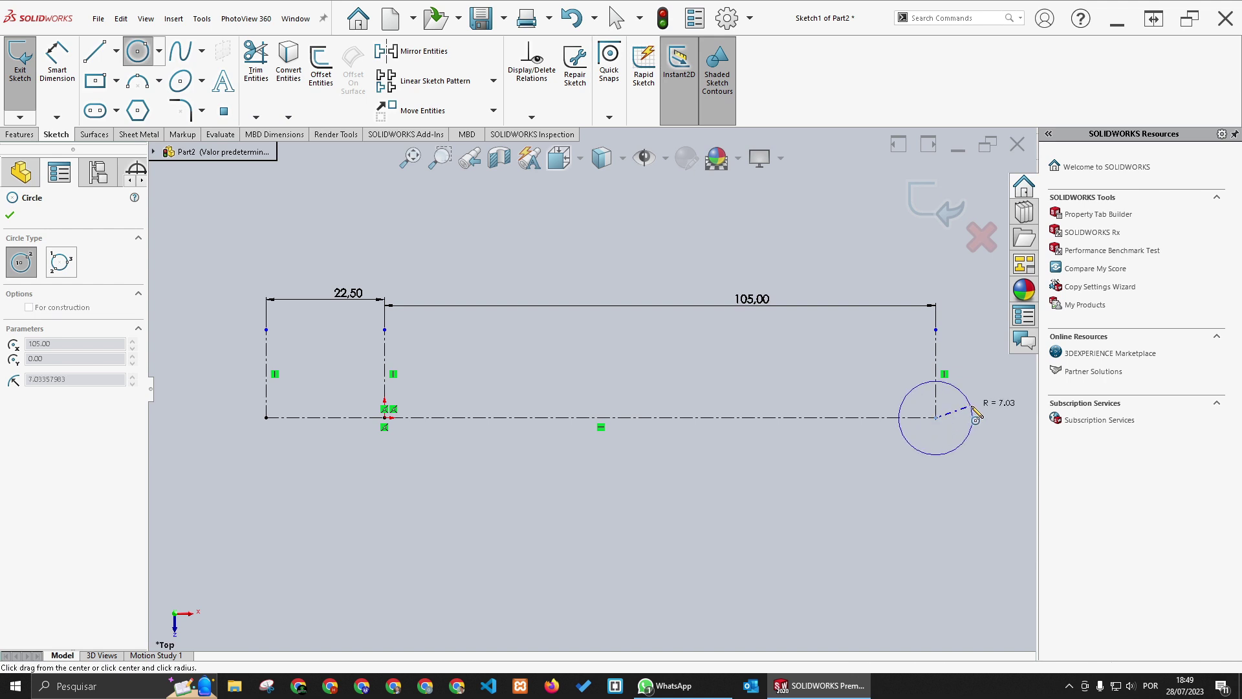
pyautogui.click(971, 408)
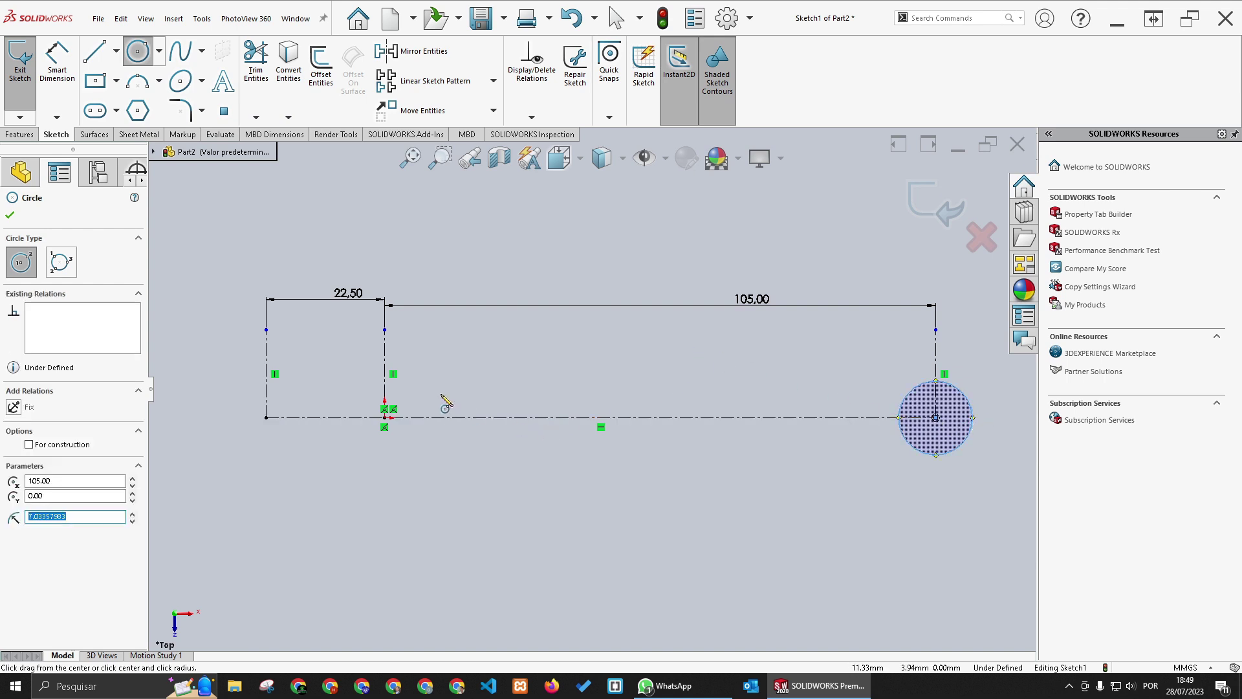
pyautogui.press('Escape')
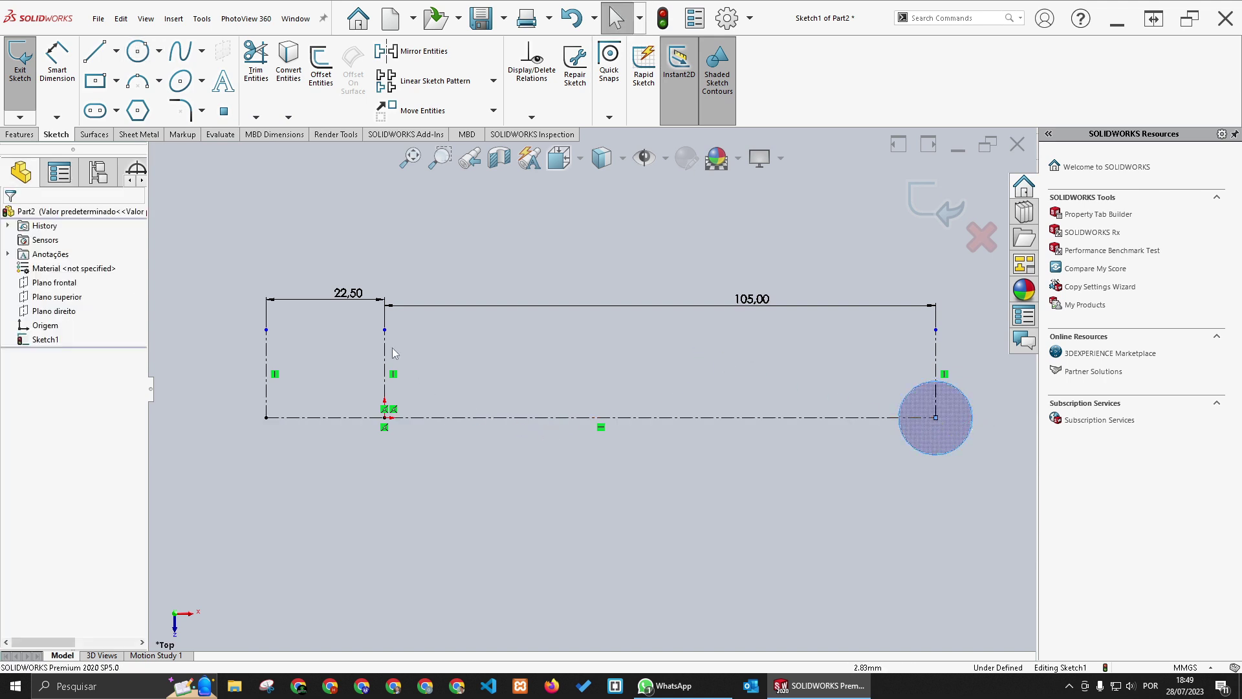
# Step: Sketch a convex three-point arc of about 8.3 mm radius, starting on the middle vertical line and descending to its right
pyautogui.click(138, 81)
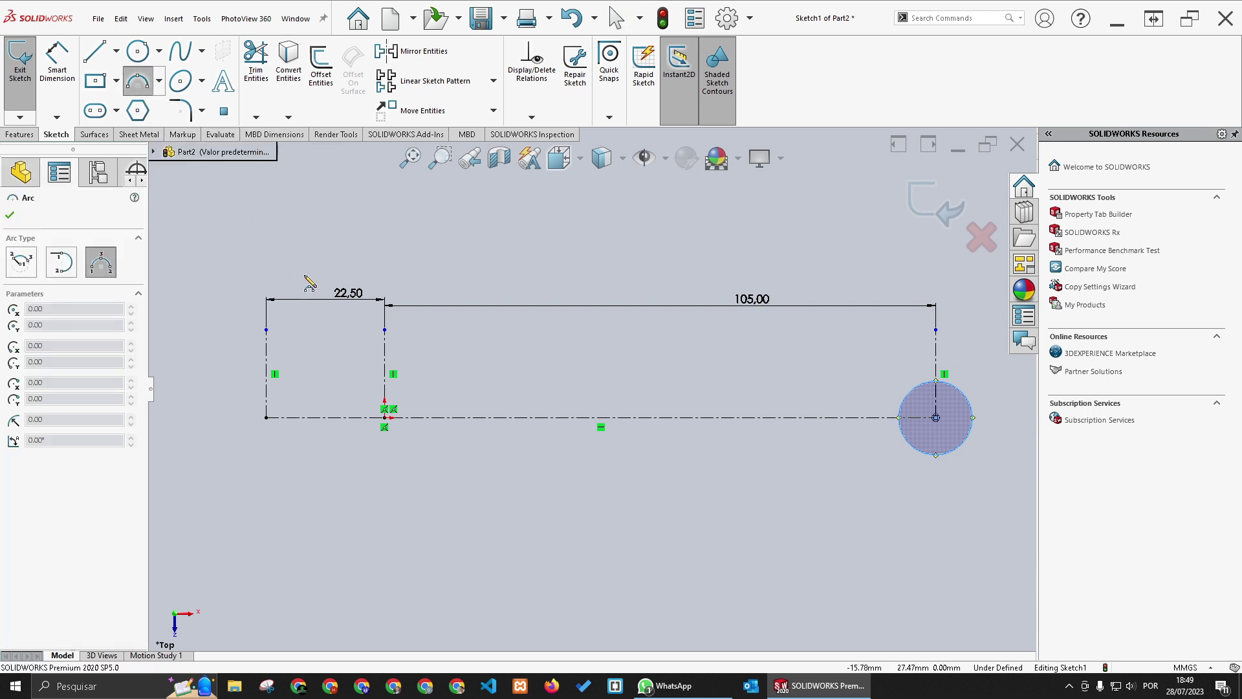
pyautogui.click(385, 373)
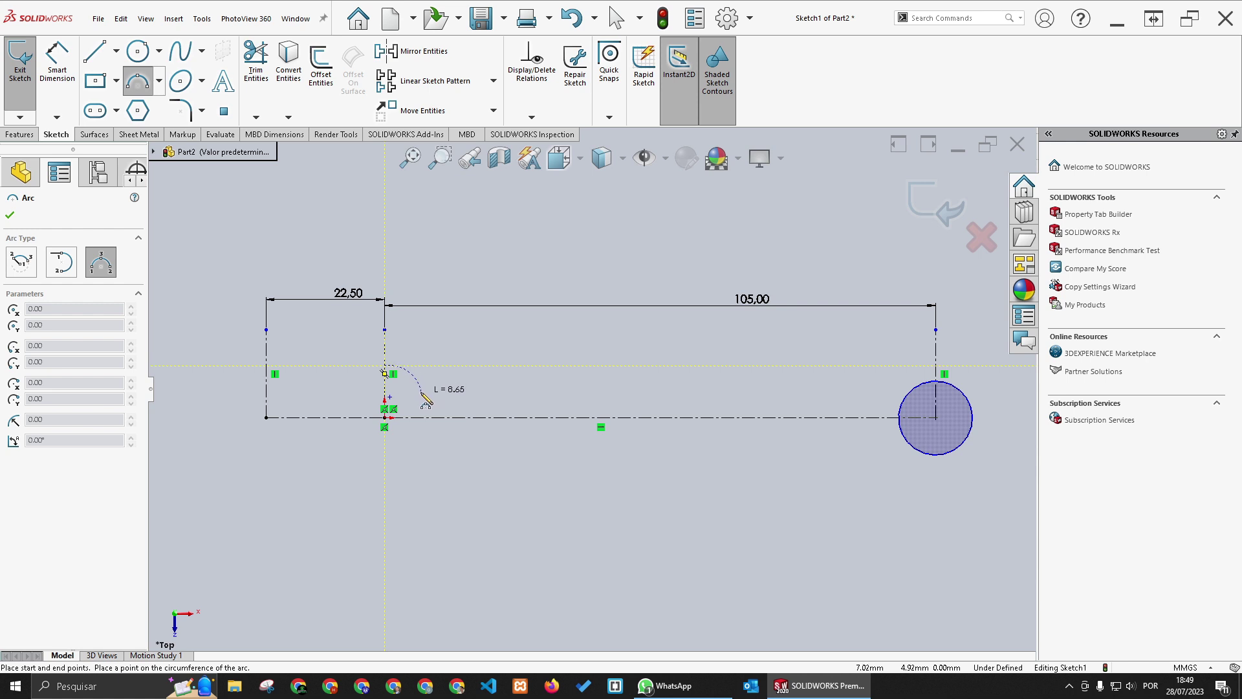
pyautogui.click(423, 391)
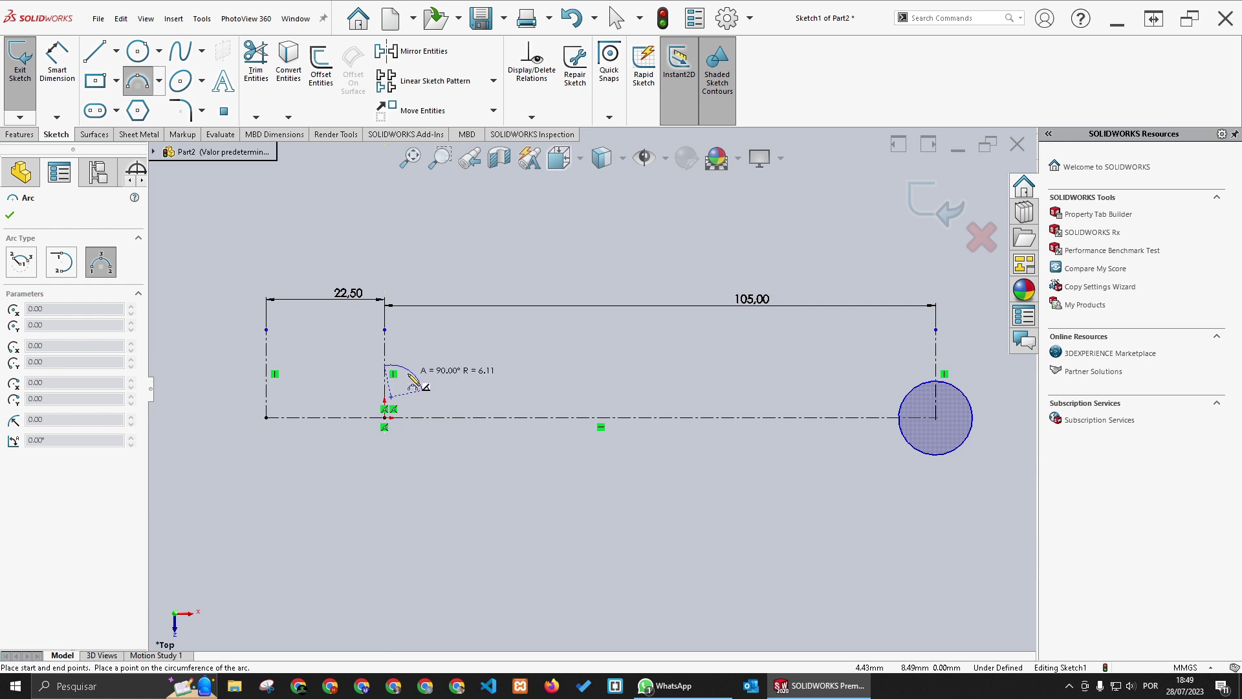
pyautogui.scroll(-2, 414, 384)
pyautogui.click(449, 401)
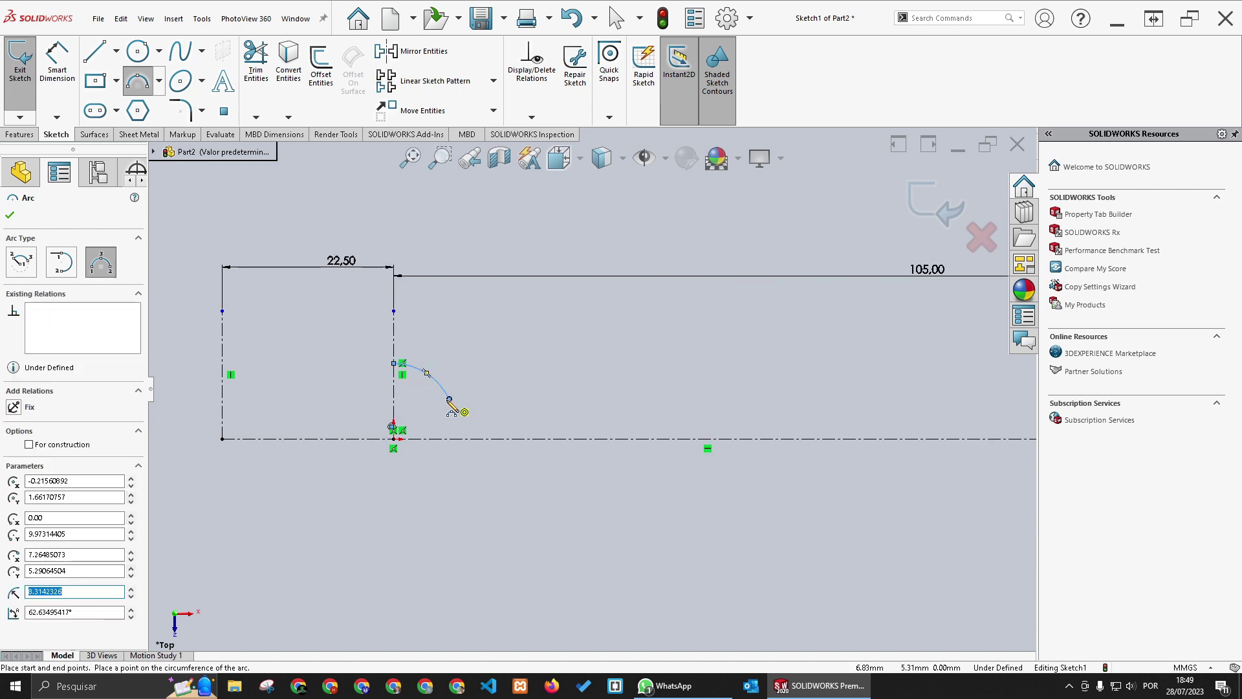
# Step: Continue the profile with a concave three-point arc of about 4.2 mm radius from the first arc's lower end
pyautogui.click(451, 398)
pyautogui.click(489, 417)
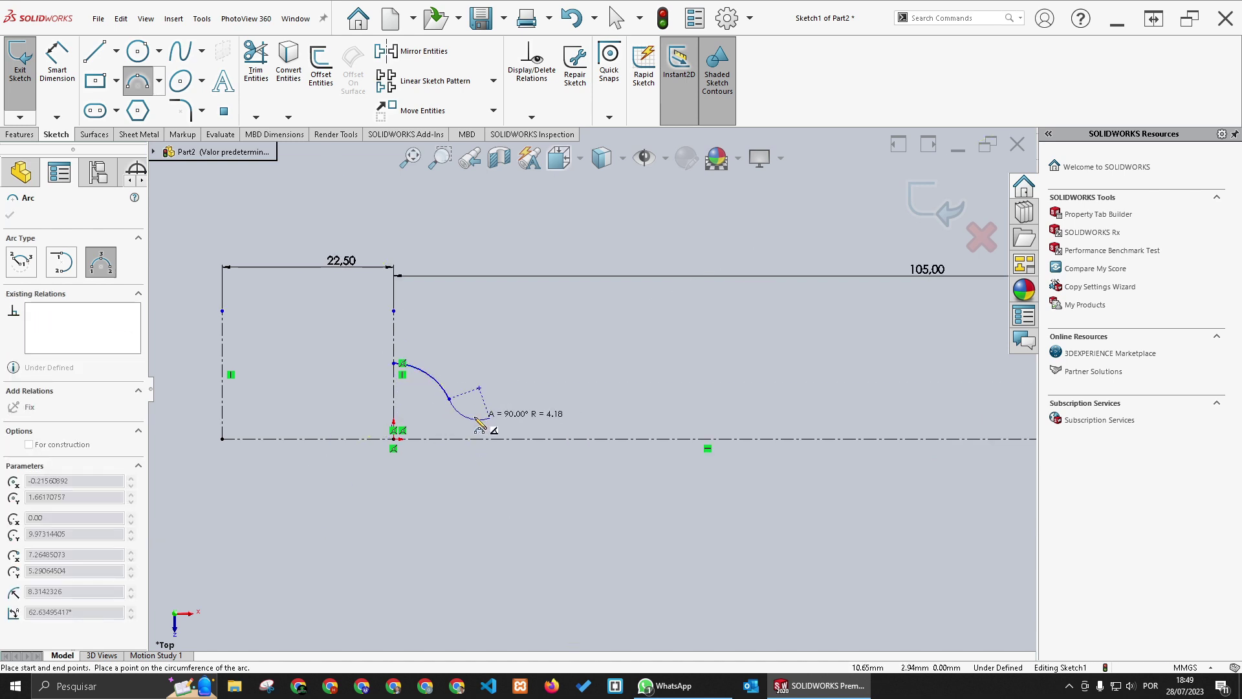
pyautogui.click(468, 419)
# Step: Sketch a long, shallow convex three-point arc from the concave arc's end to the top of the right circle
pyautogui.scroll(3, 514, 423)
pyautogui.scroll(-3, 453, 414)
pyautogui.scroll(1, 336, 405)
pyautogui.click(249, 398)
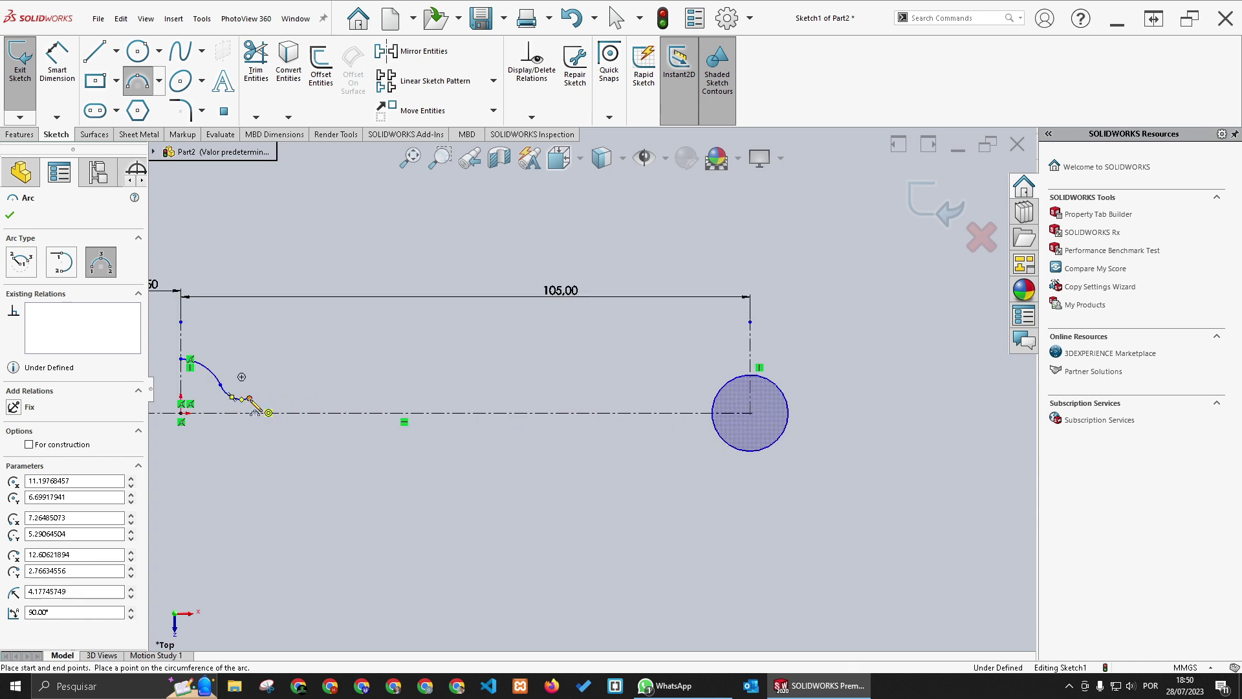
pyautogui.click(750, 377)
pyautogui.click(497, 368)
pyautogui.scroll(3, 583, 388)
pyautogui.scroll(-2, 545, 402)
pyautogui.scroll(2, 453, 401)
pyautogui.press('Escape')
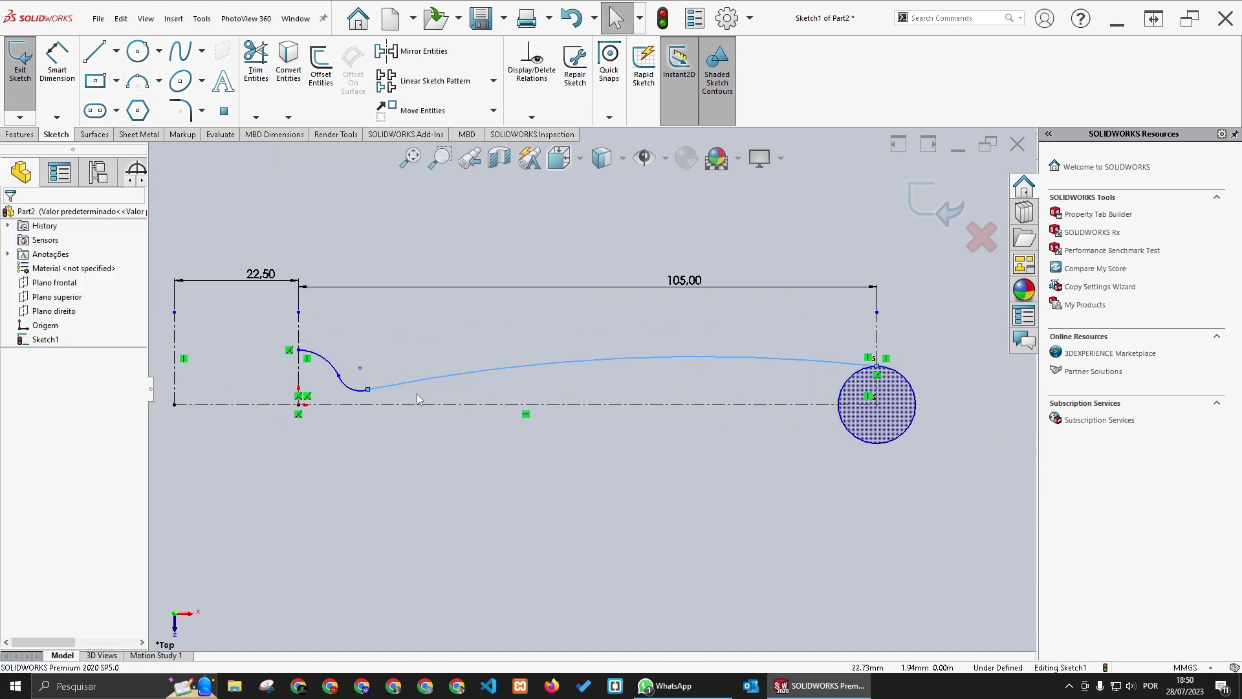
# Step: Dimension the concave arc's centre point 9 mm above the horizontal centerline
pyautogui.click(57, 65)
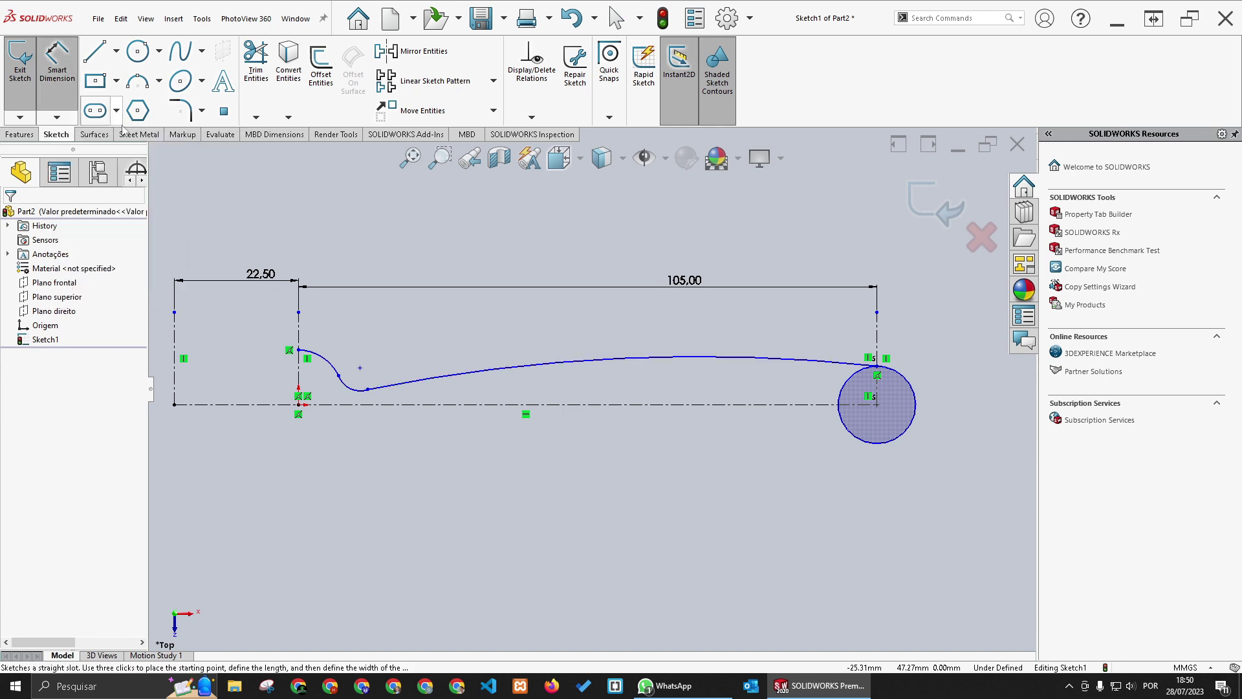
pyautogui.click(360, 368)
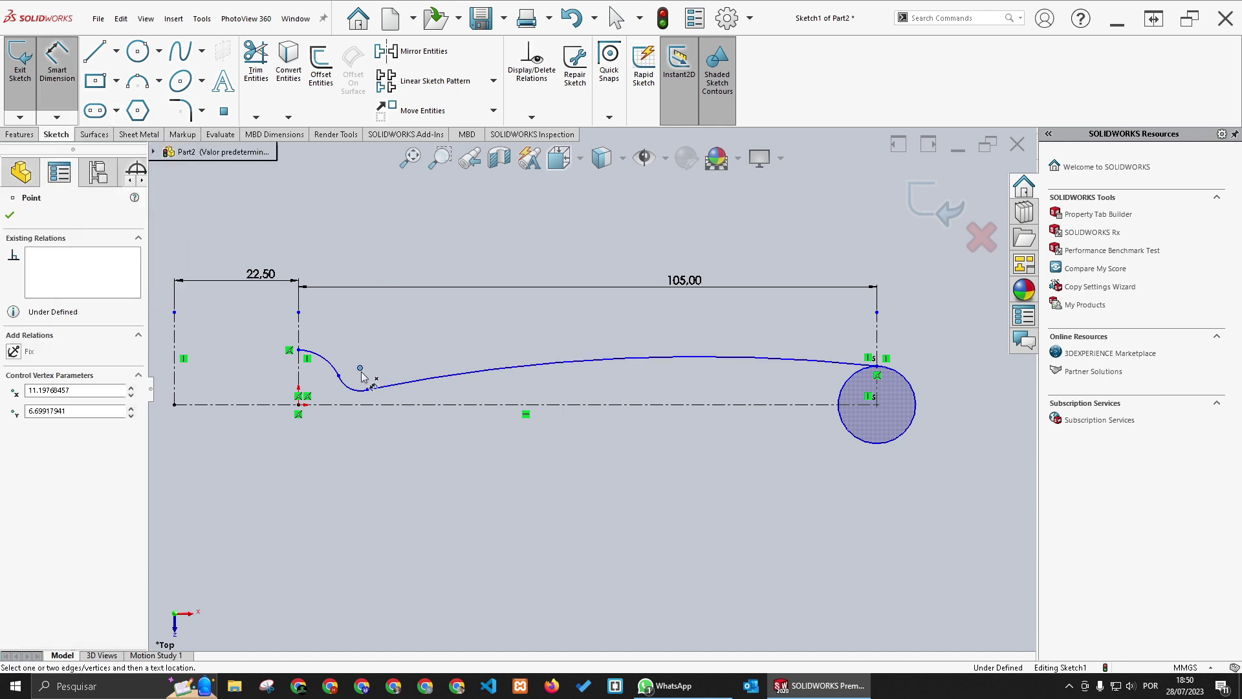
pyautogui.click(374, 405)
pyautogui.click(415, 341)
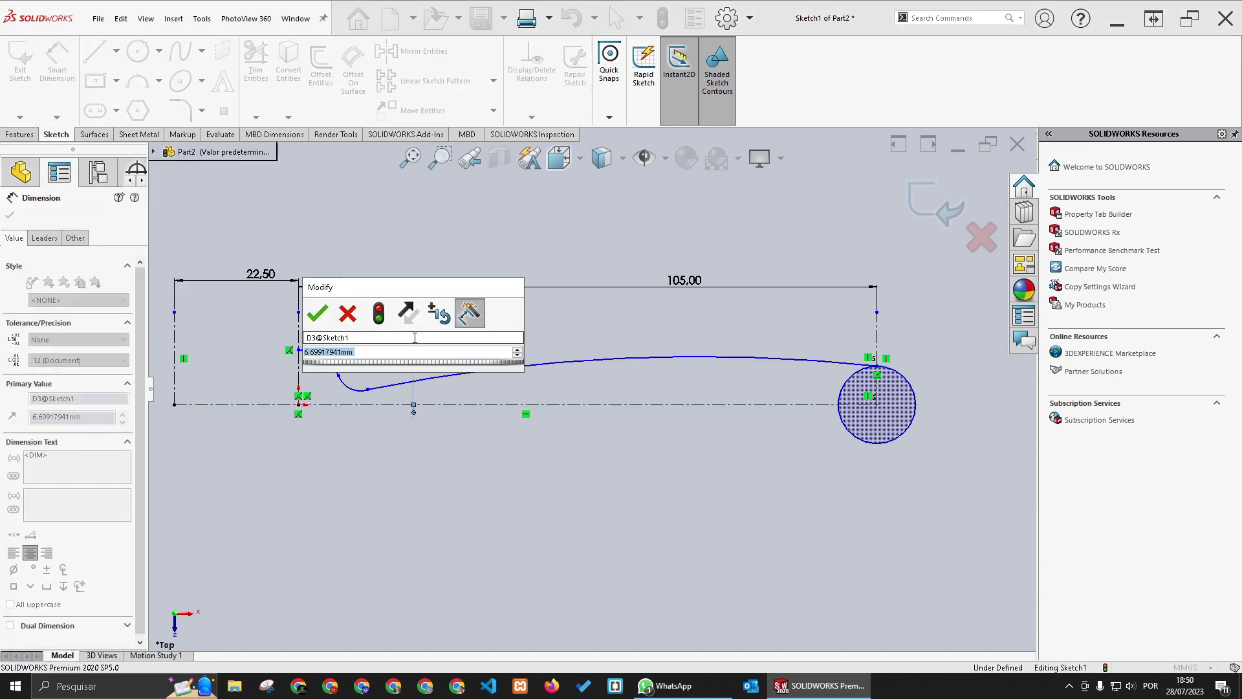
pyautogui.write('9')
pyautogui.press('Return')
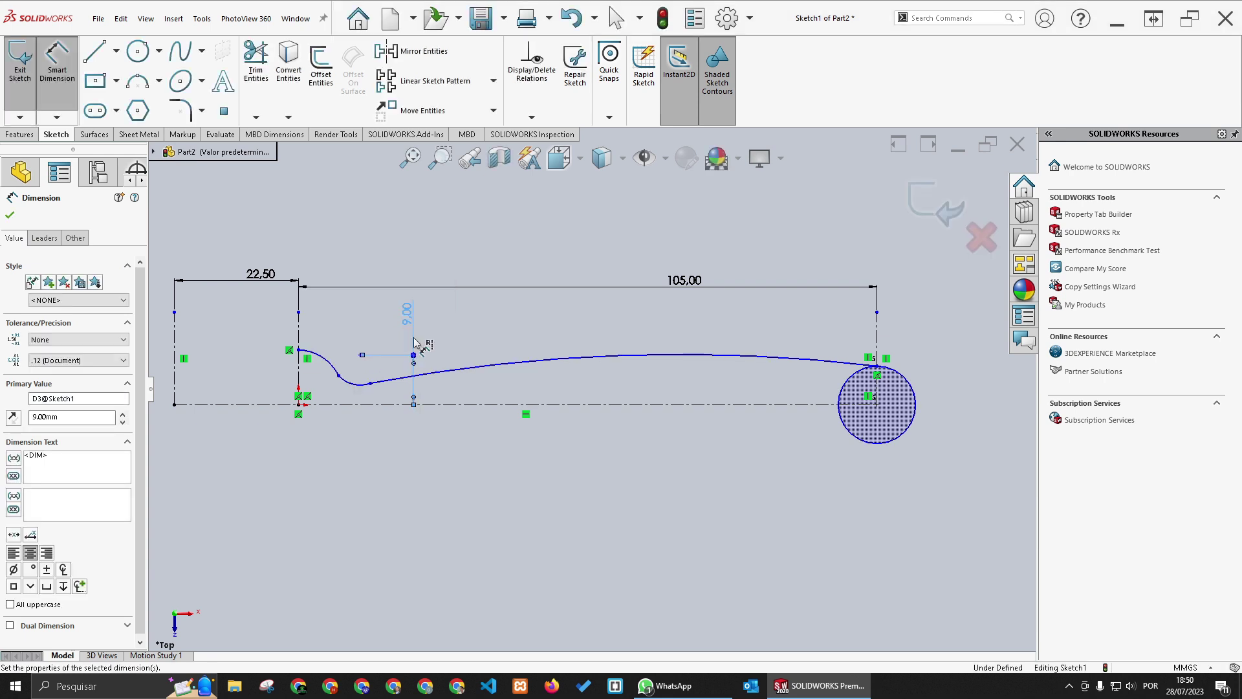
# Step: Dimension the concave arc's radius as 6 mm
pyautogui.click(355, 385)
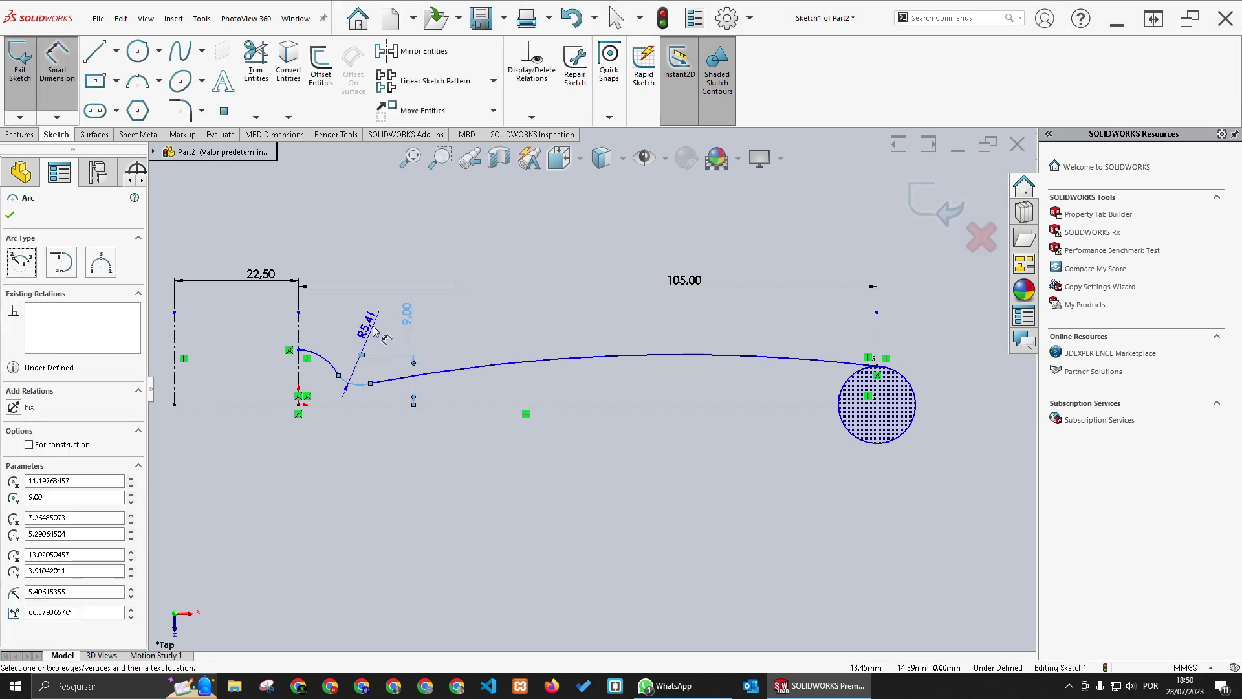
pyautogui.click(374, 331)
pyautogui.write('5')
pyautogui.press('Return')
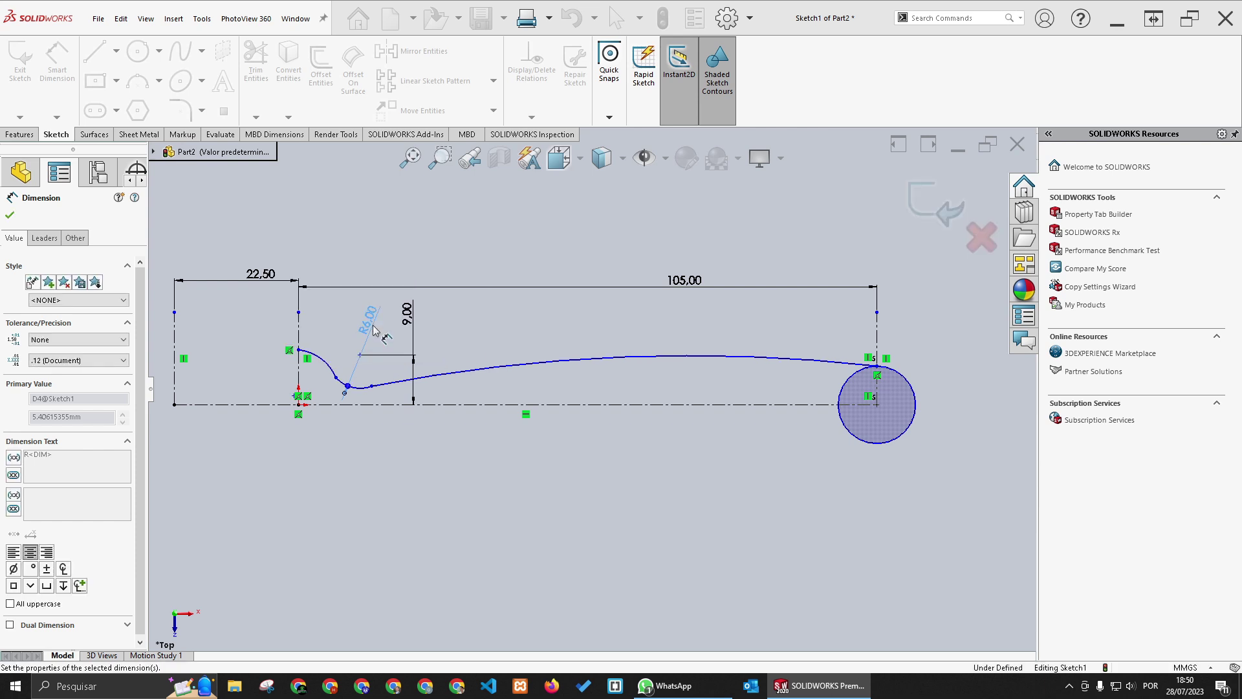
# Step: Dimension the radius of the arc starting on the middle vertical line as 16 mm
pyautogui.click(325, 364)
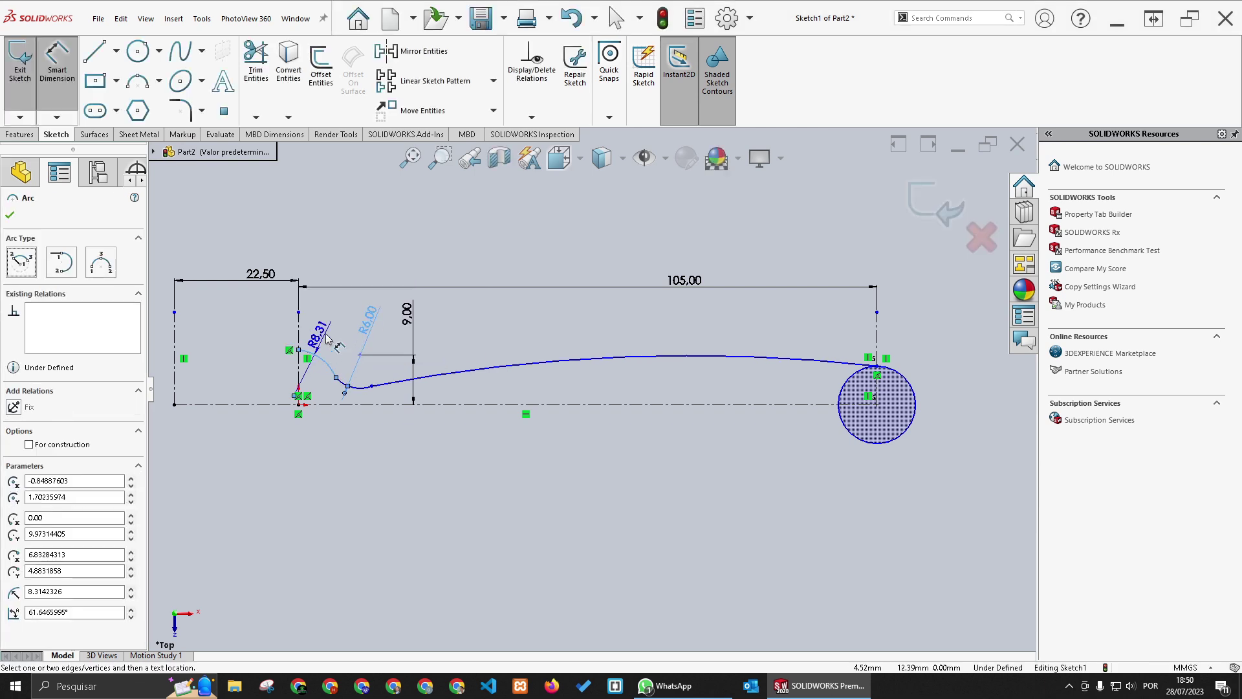
pyautogui.click(332, 327)
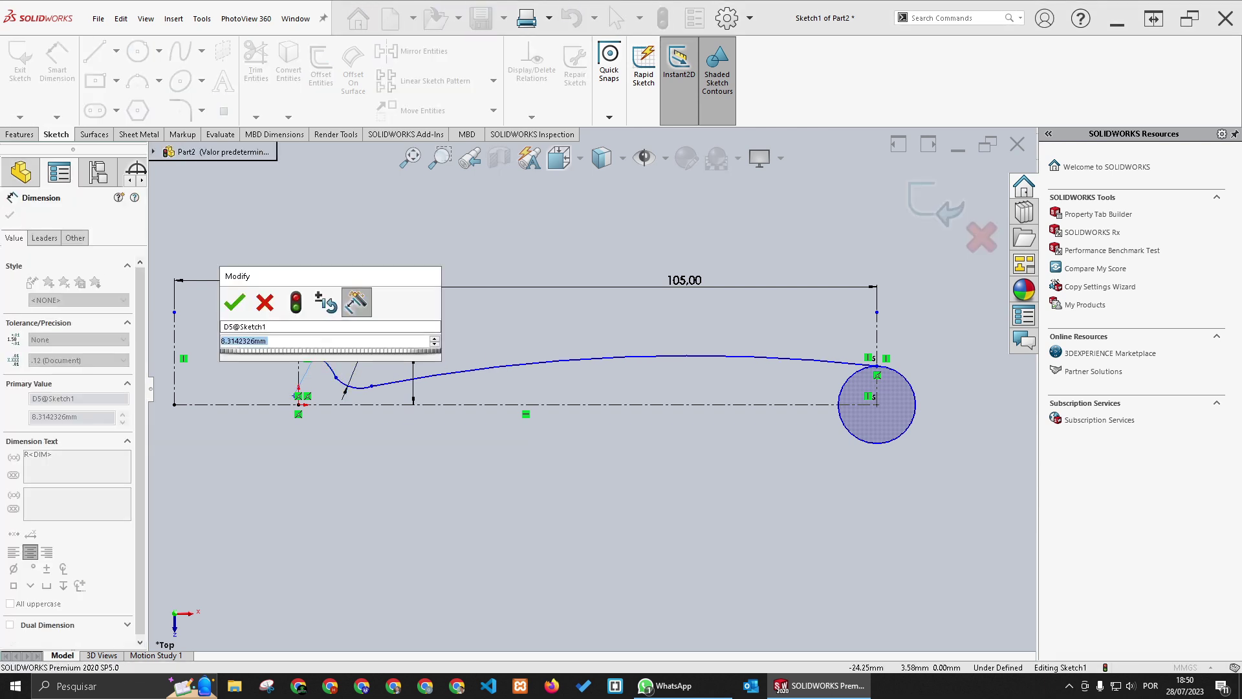
pyautogui.press('ctrl')
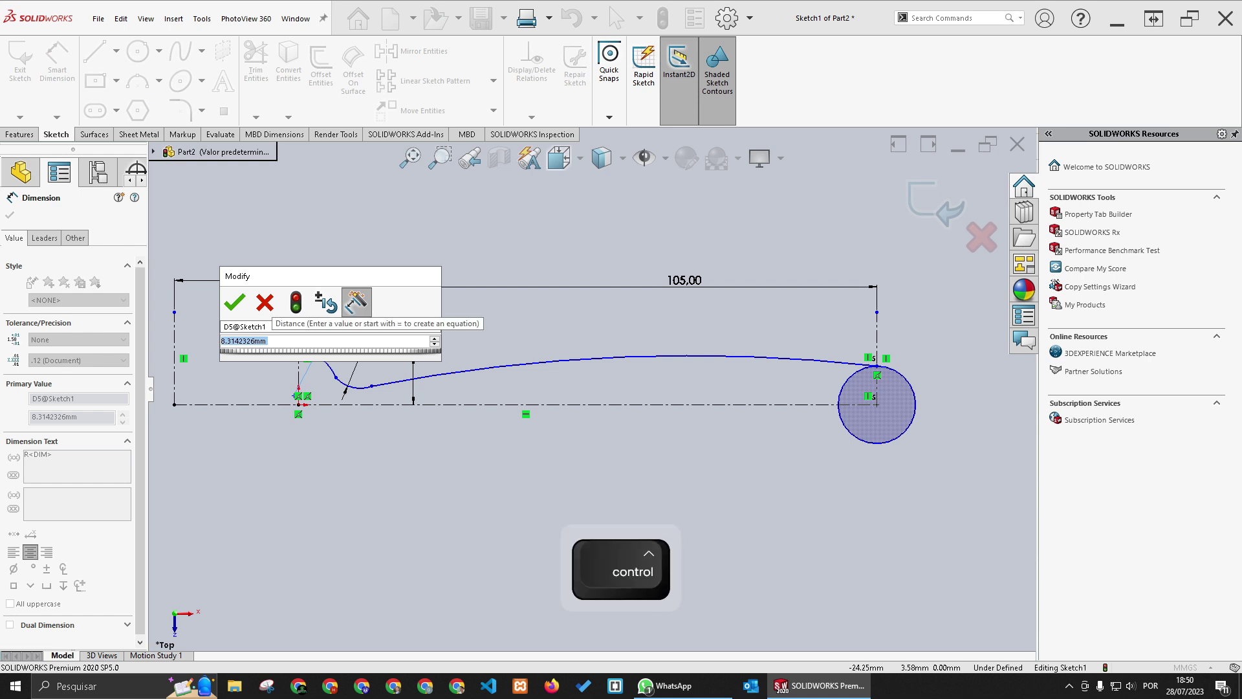
pyautogui.click(310, 342)
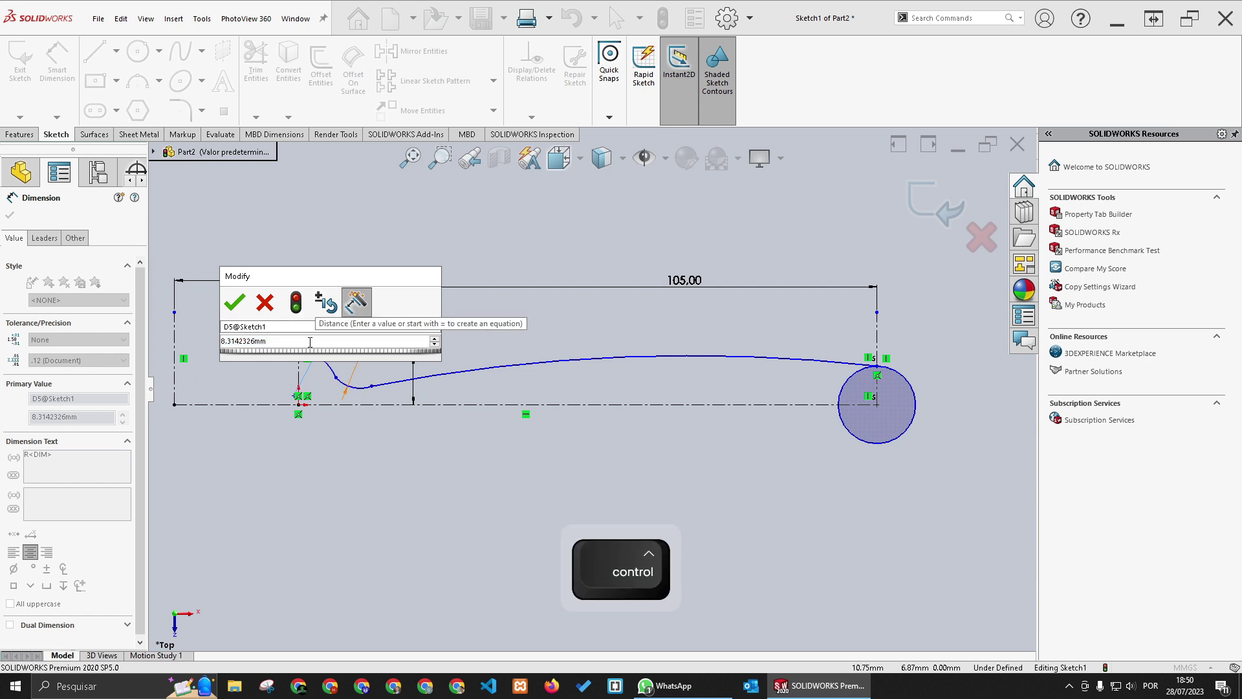
pyautogui.write('16')
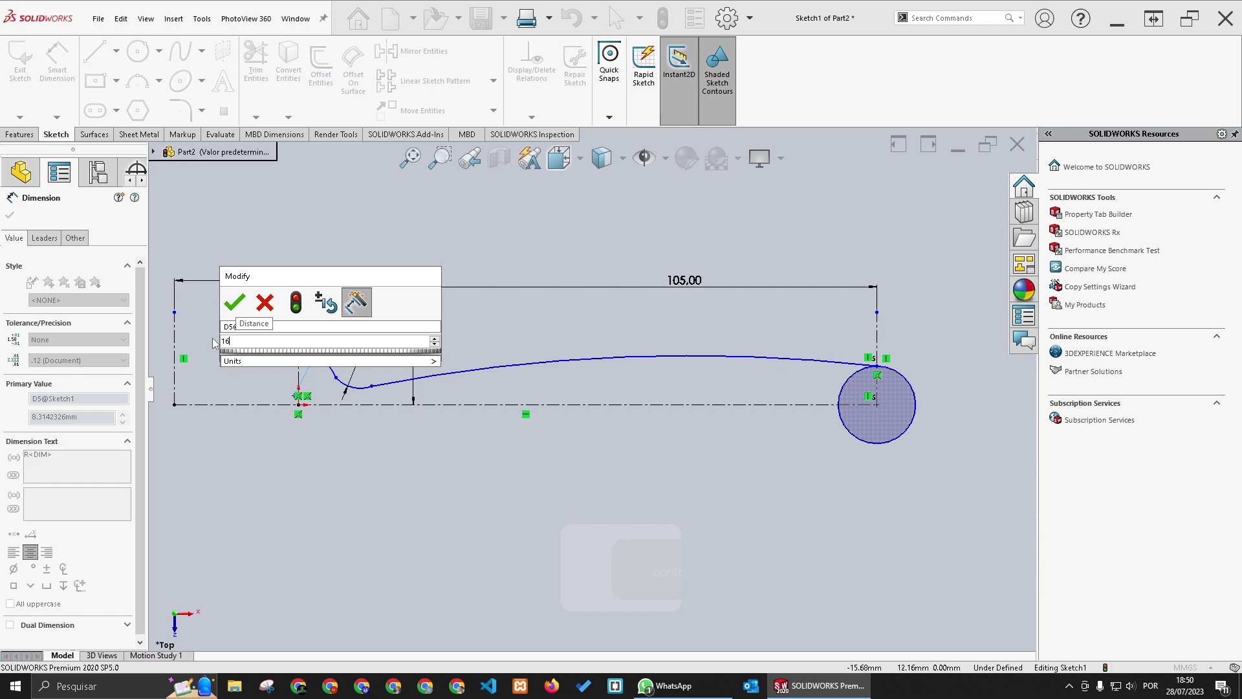
pyautogui.press('Return')
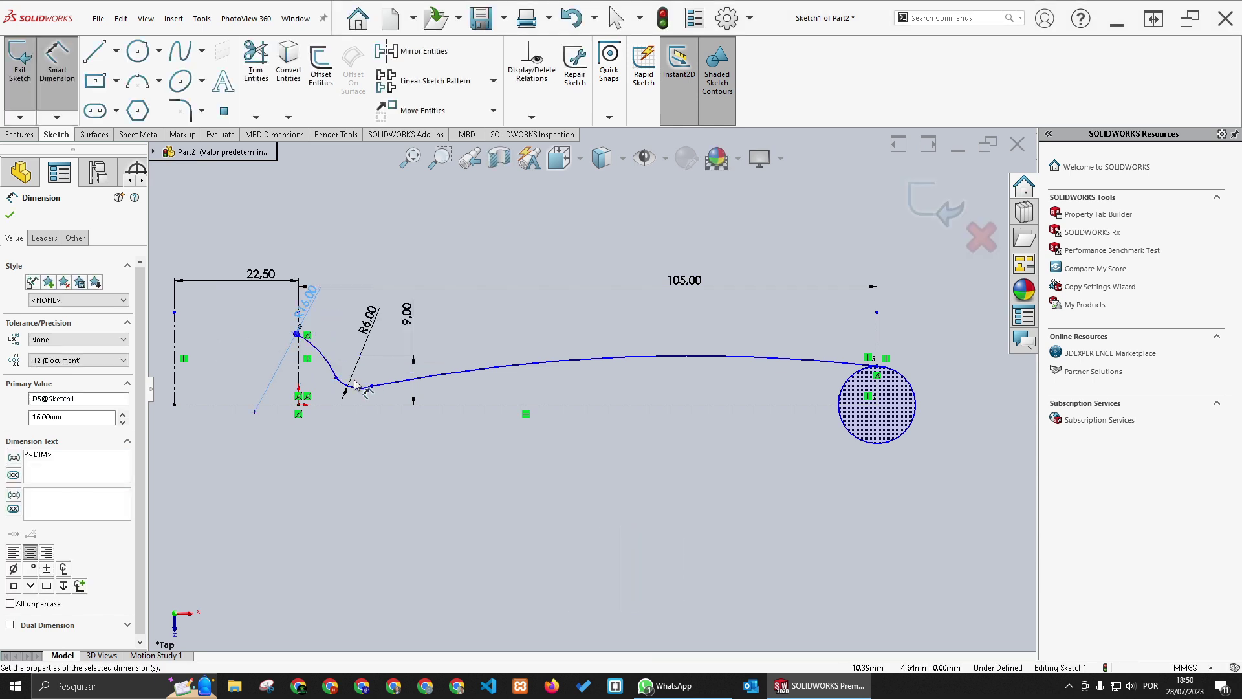
# Step: Dimension the long shallow arc's radius as 600 mm
pyautogui.press('Escape')
pyautogui.click(57, 64)
pyautogui.click(516, 368)
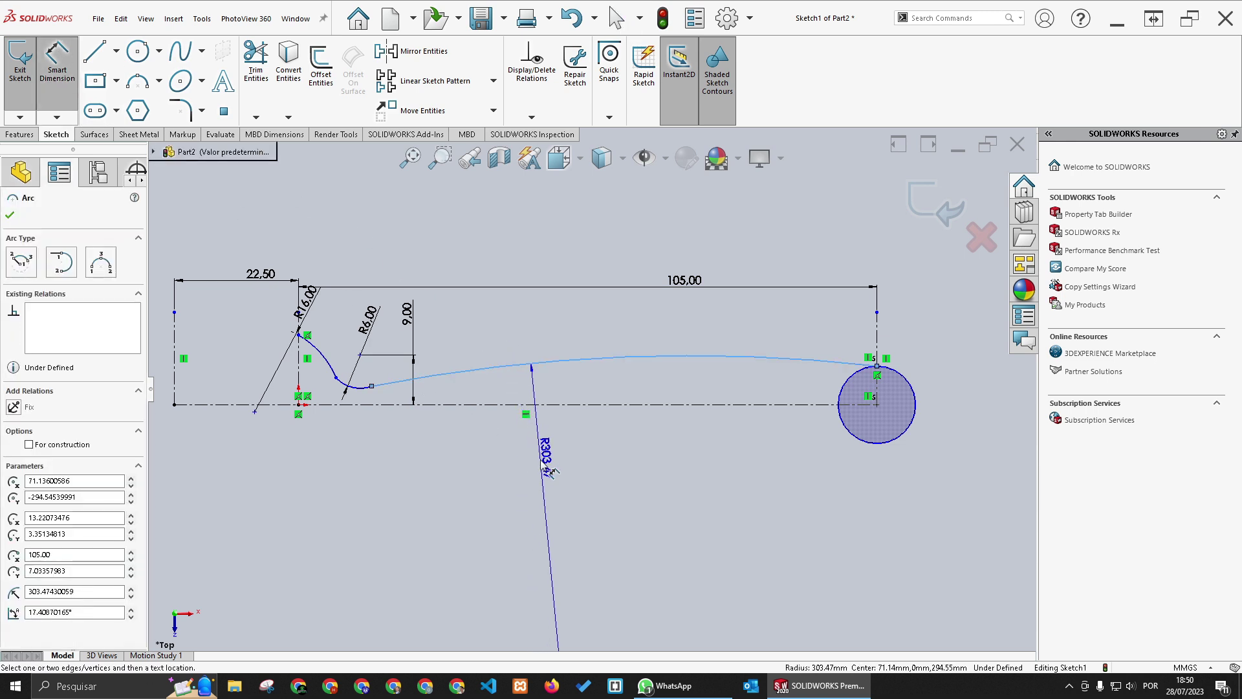
pyautogui.click(547, 467)
pyautogui.press('Escape')
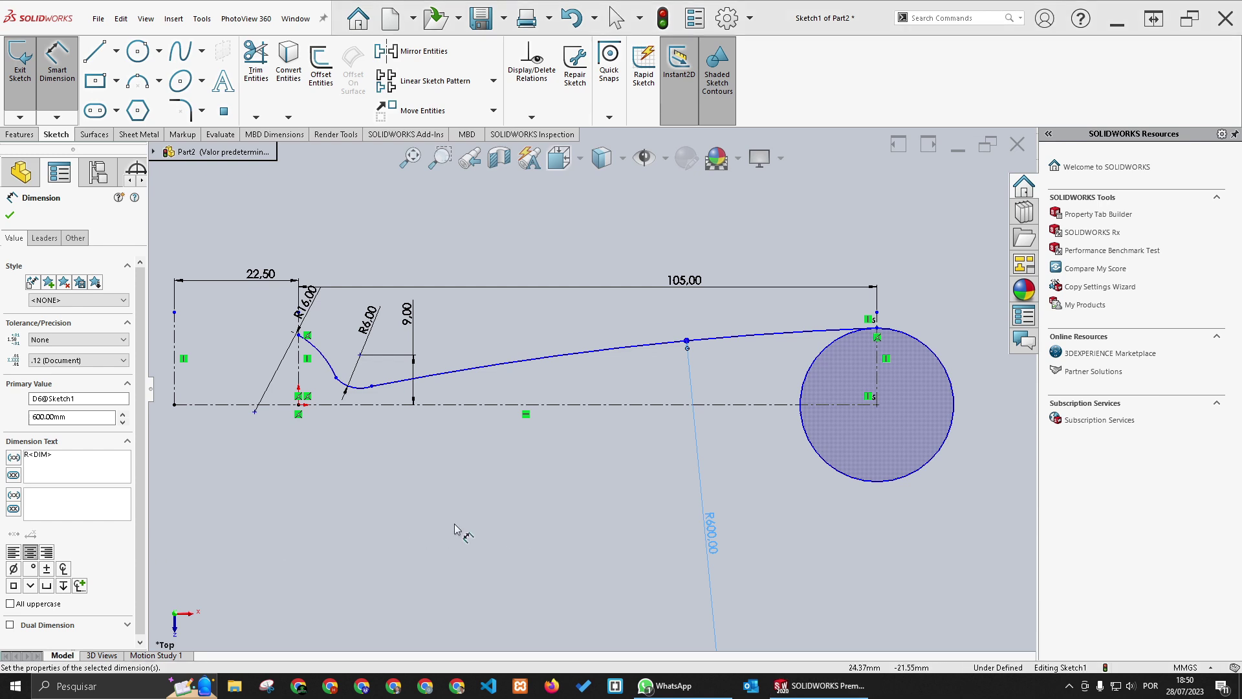
# Step: Dimension the diameter of the circle at the profile's far right end as 12 mm
pyautogui.click(943, 369)
pyautogui.click(974, 348)
pyautogui.write('12')
pyautogui.press('Return')
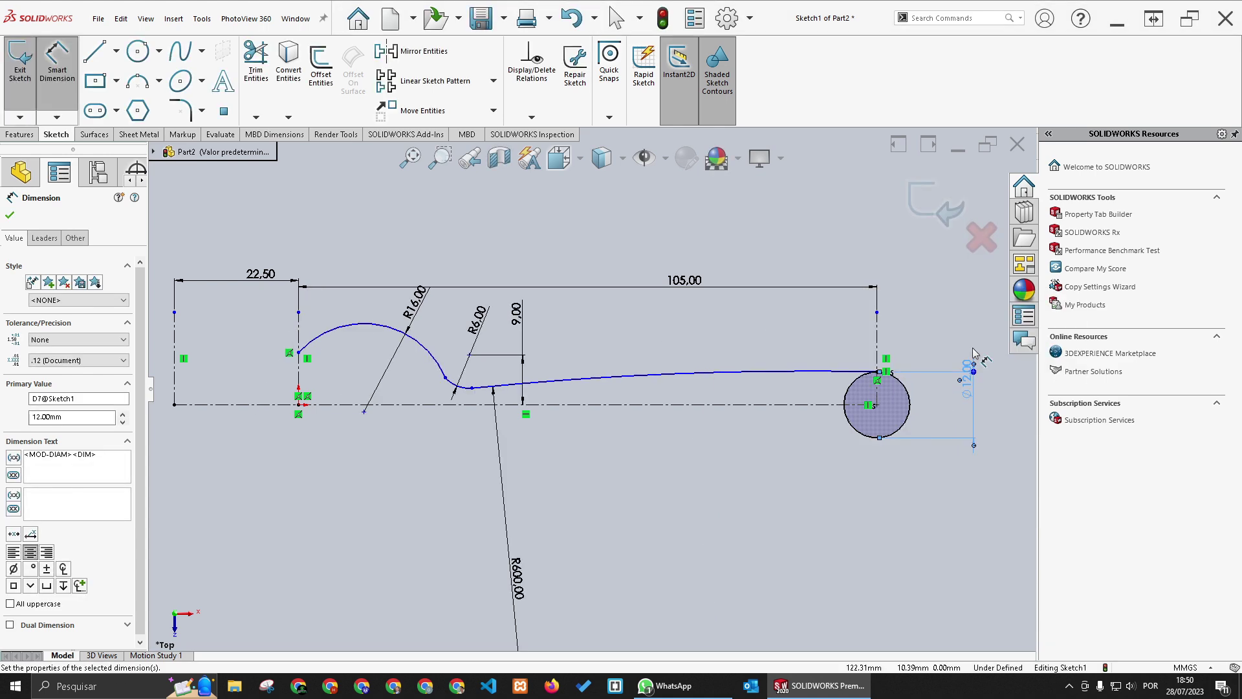
# Step: Reshape the loose profile by moving the 16 mm arc's start point along the middle vertical line and shifting the 6 mm arc's centre
pyautogui.scroll(3, 839, 424)
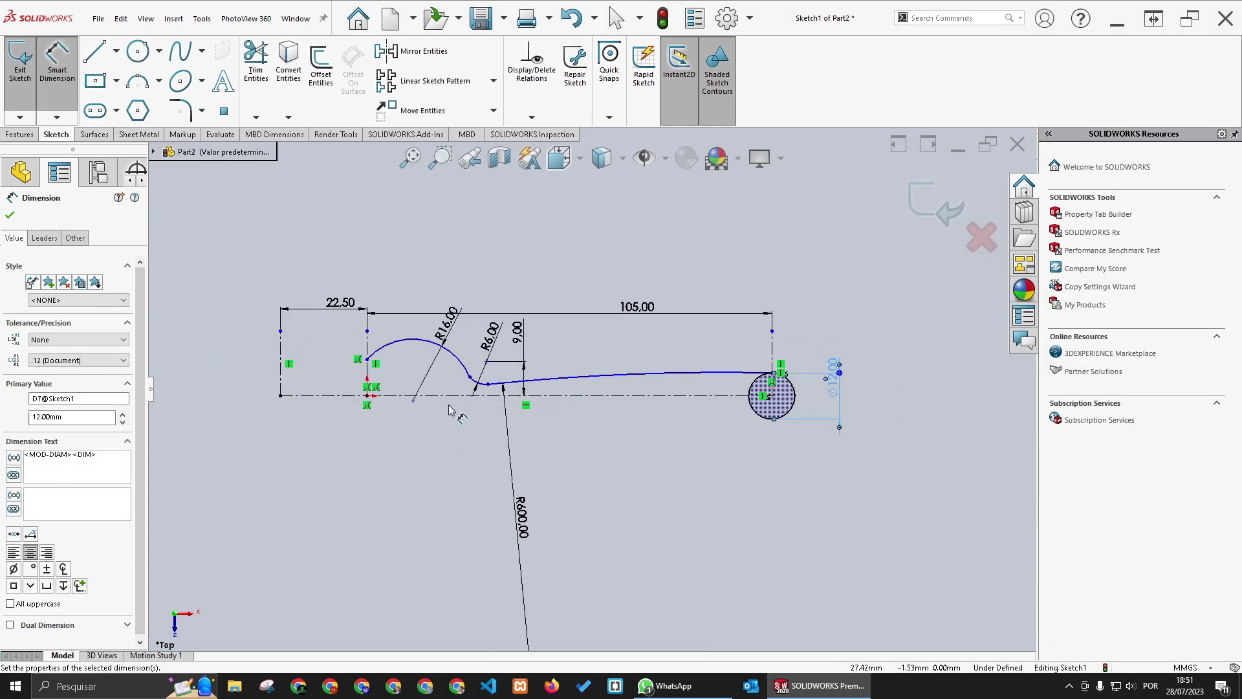
pyautogui.scroll(-2, 449, 382)
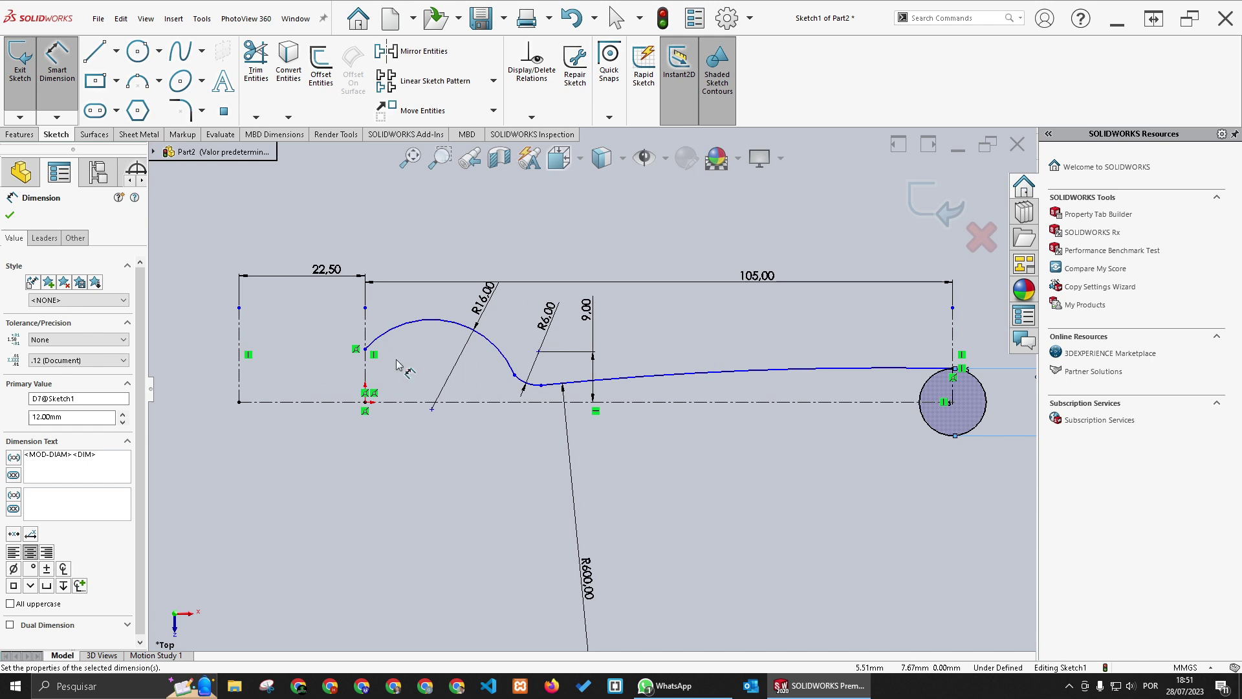
pyautogui.scroll(-1, 414, 360)
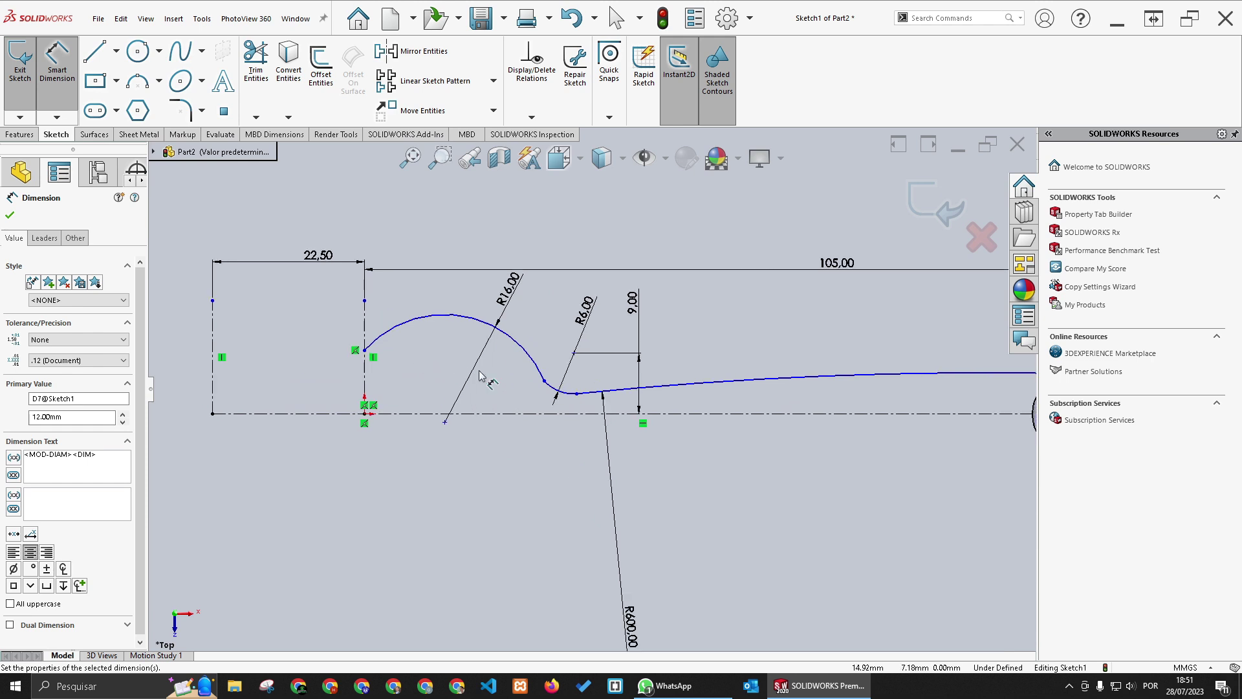
pyautogui.click(508, 388)
pyautogui.press('Escape')
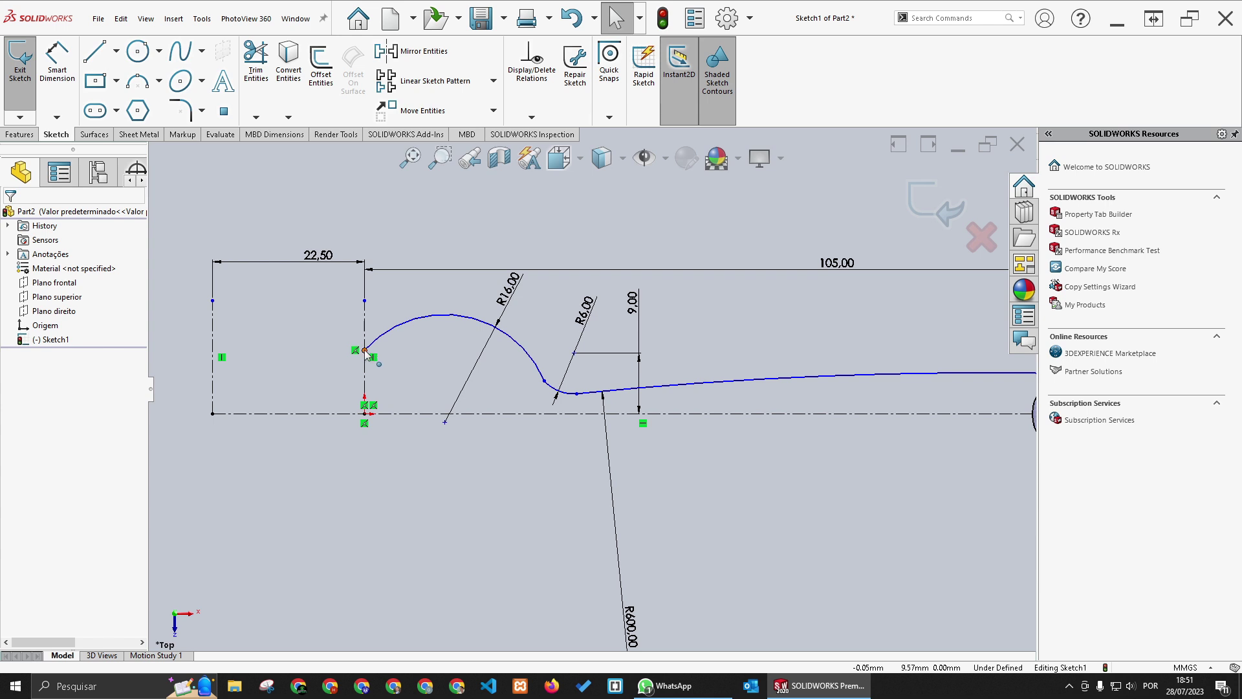
pyautogui.click(366, 350)
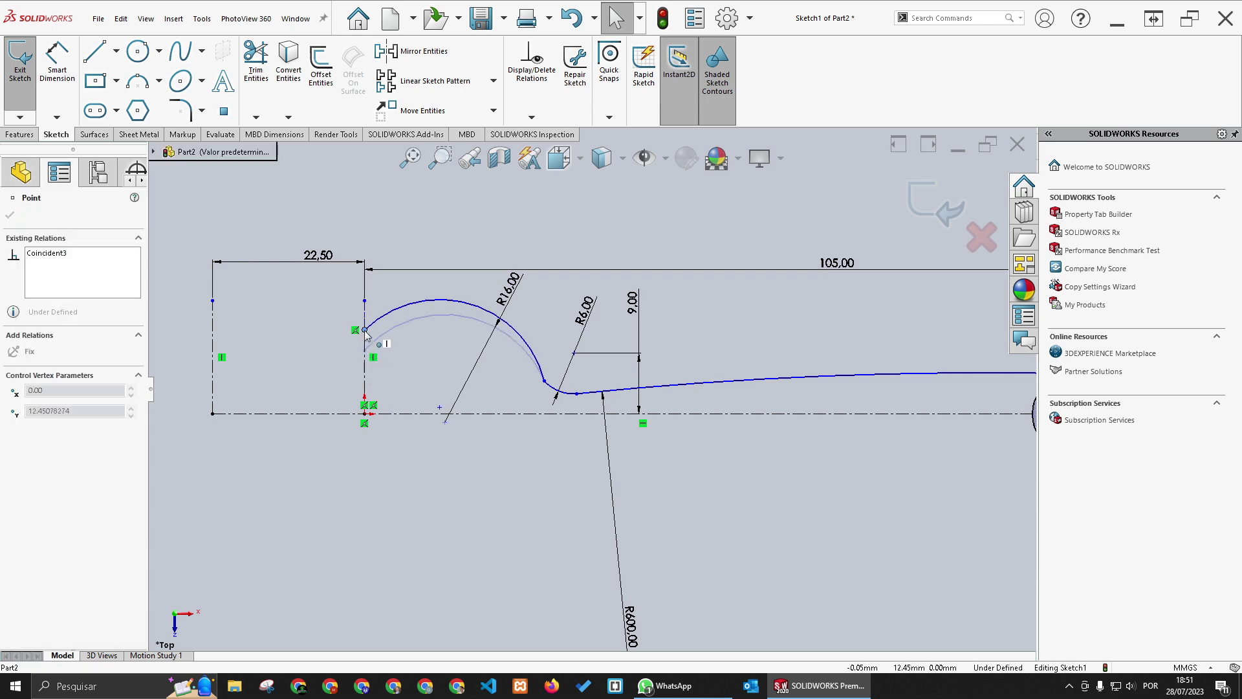
pyautogui.moveTo(561, 392)
pyautogui.mouseDown()
pyautogui.moveTo(416, 424)
pyautogui.moveTo(546, 355)
pyautogui.moveTo(482, 355)
pyautogui.mouseUp()
pyautogui.scroll(3, 496, 432)
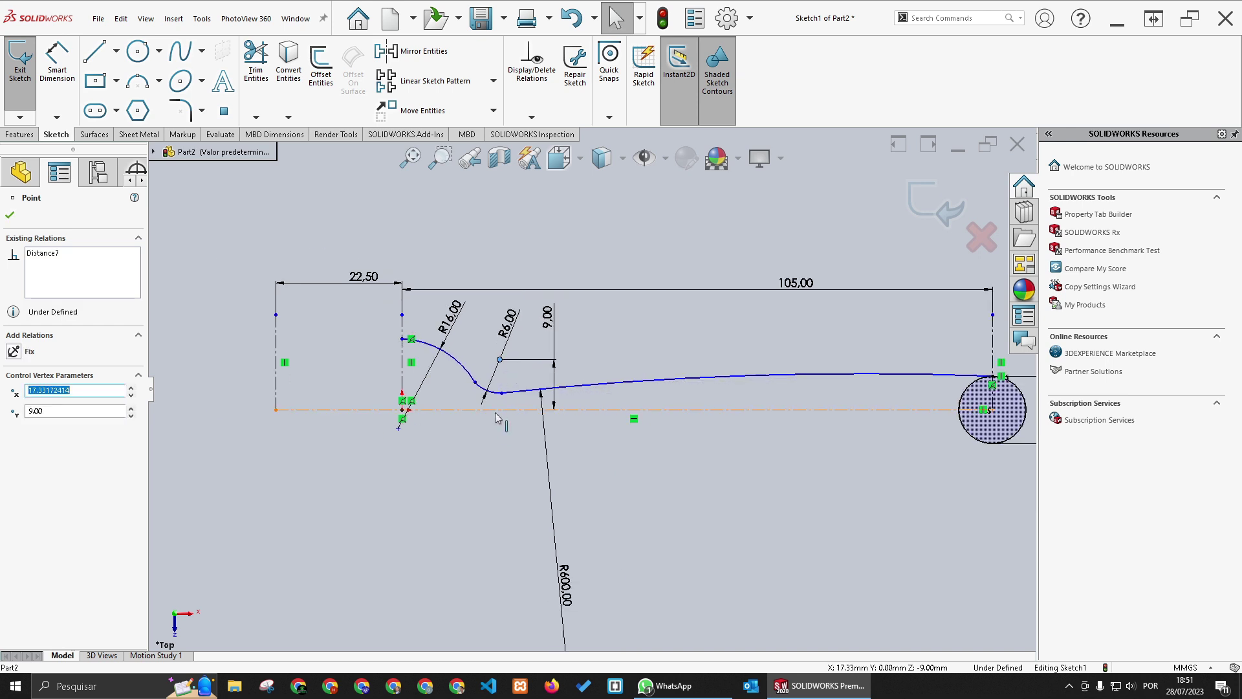
pyautogui.click(679, 440)
pyautogui.scroll(-2, 502, 402)
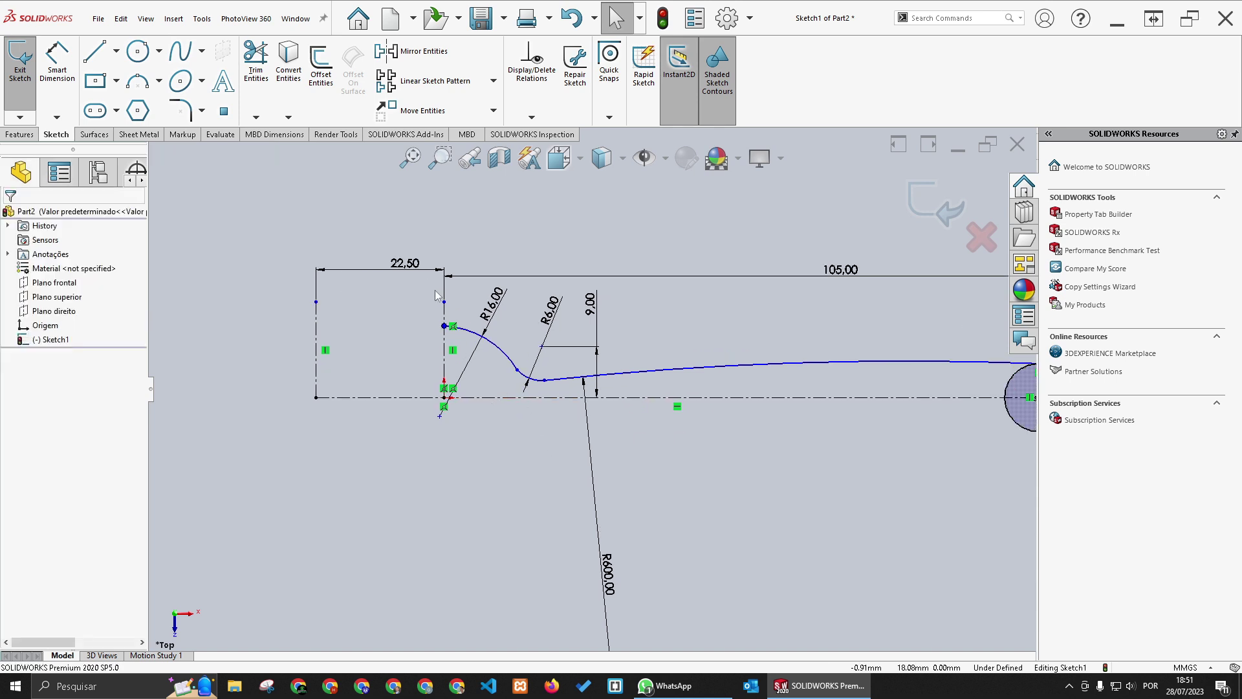
# Step: Add a vertical relation between the 16 mm arc's centre point and the origin point on the centerline
pyautogui.click(57, 64)
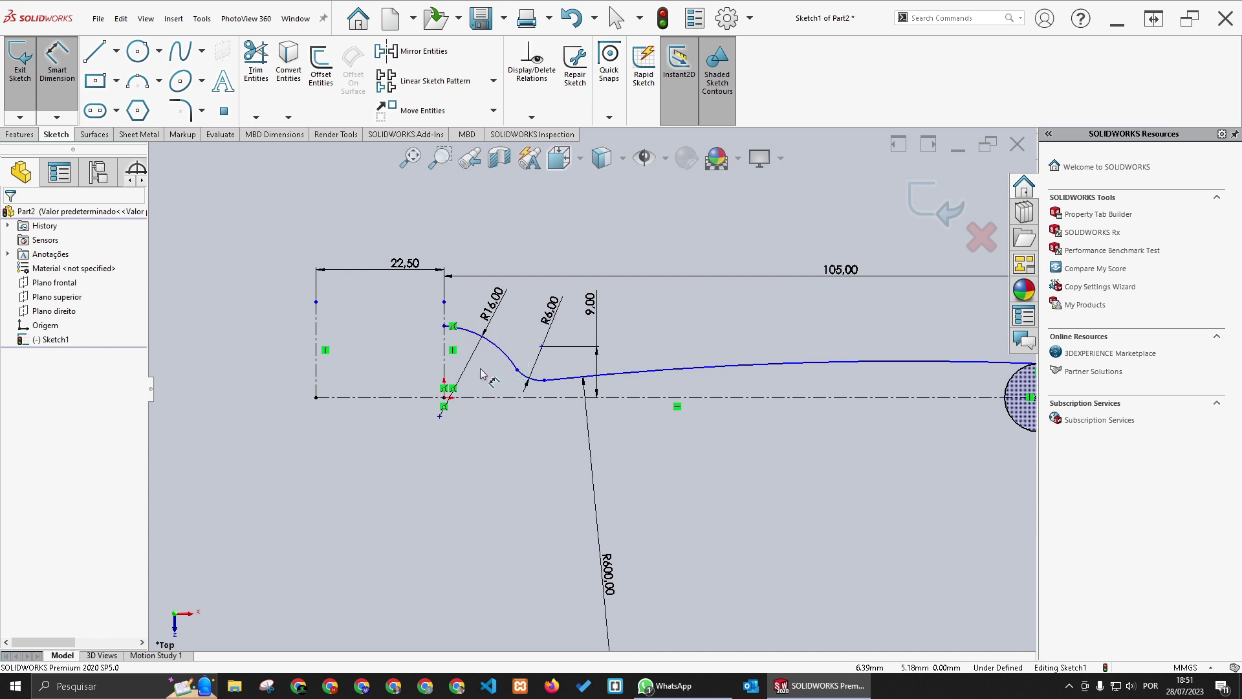
pyautogui.press('Escape')
pyautogui.scroll(-3, 453, 346)
pyautogui.click(477, 322)
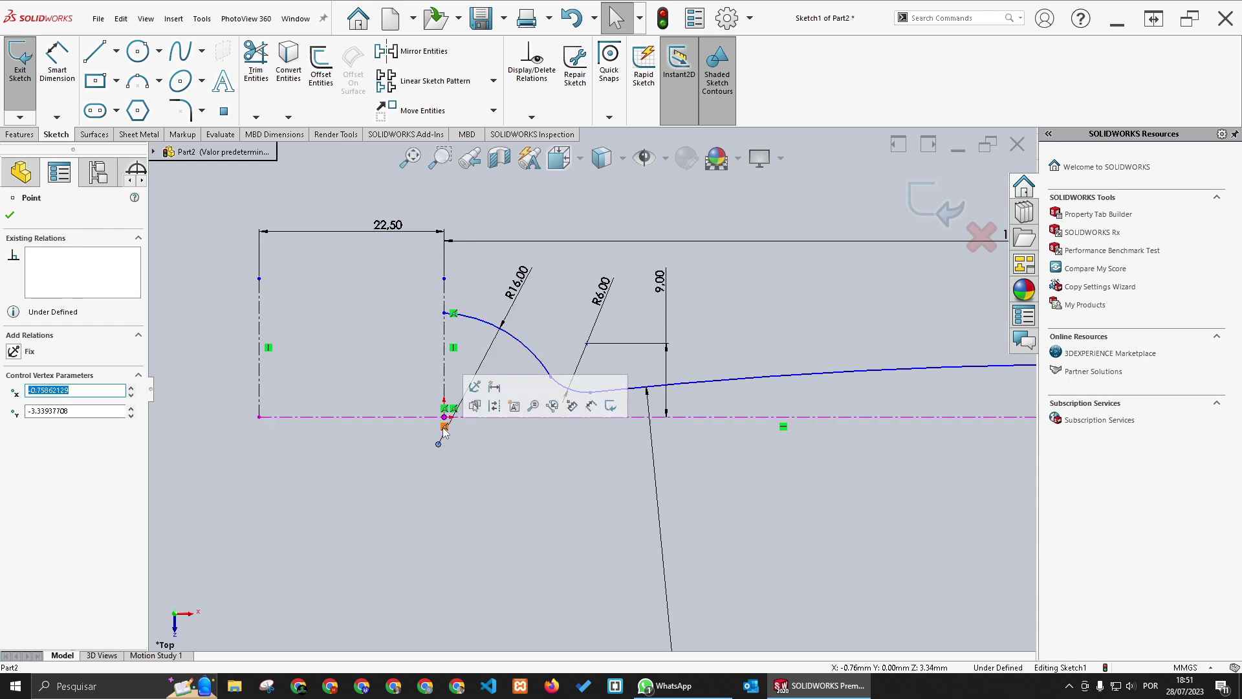
pyautogui.click(444, 417)
pyautogui.keyDown('ctrl'); pyautogui.click(502, 322); pyautogui.keyUp('ctrl')
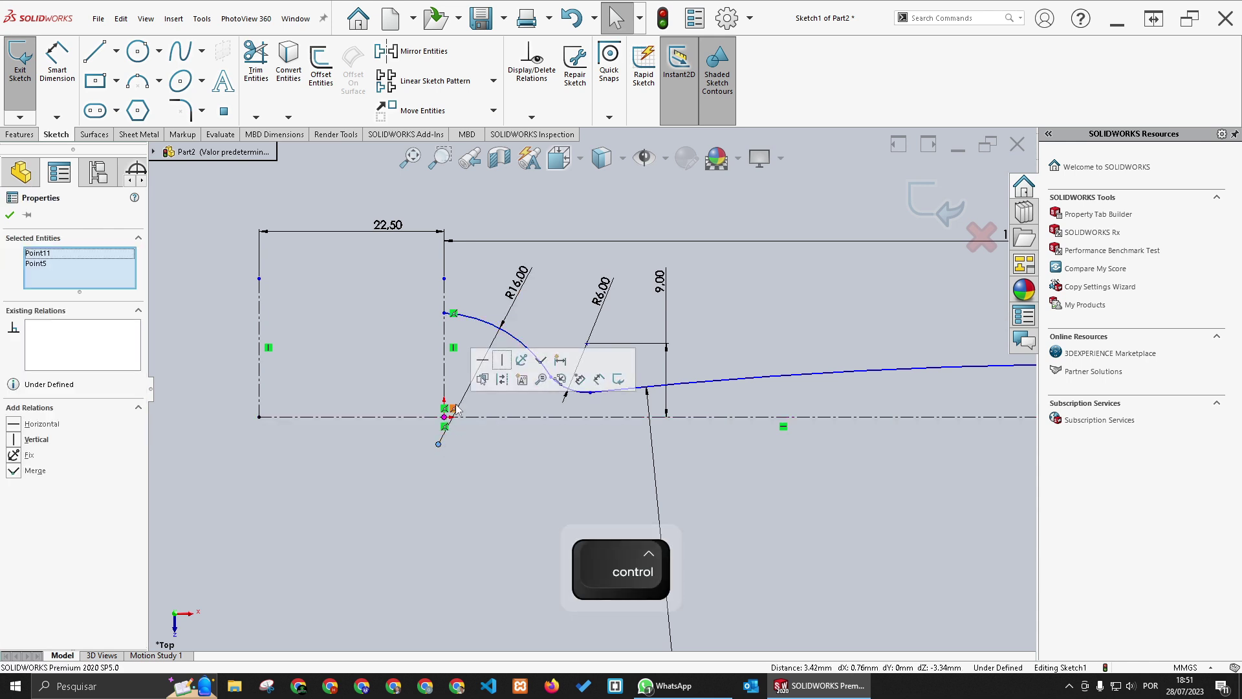
pyautogui.click(502, 361)
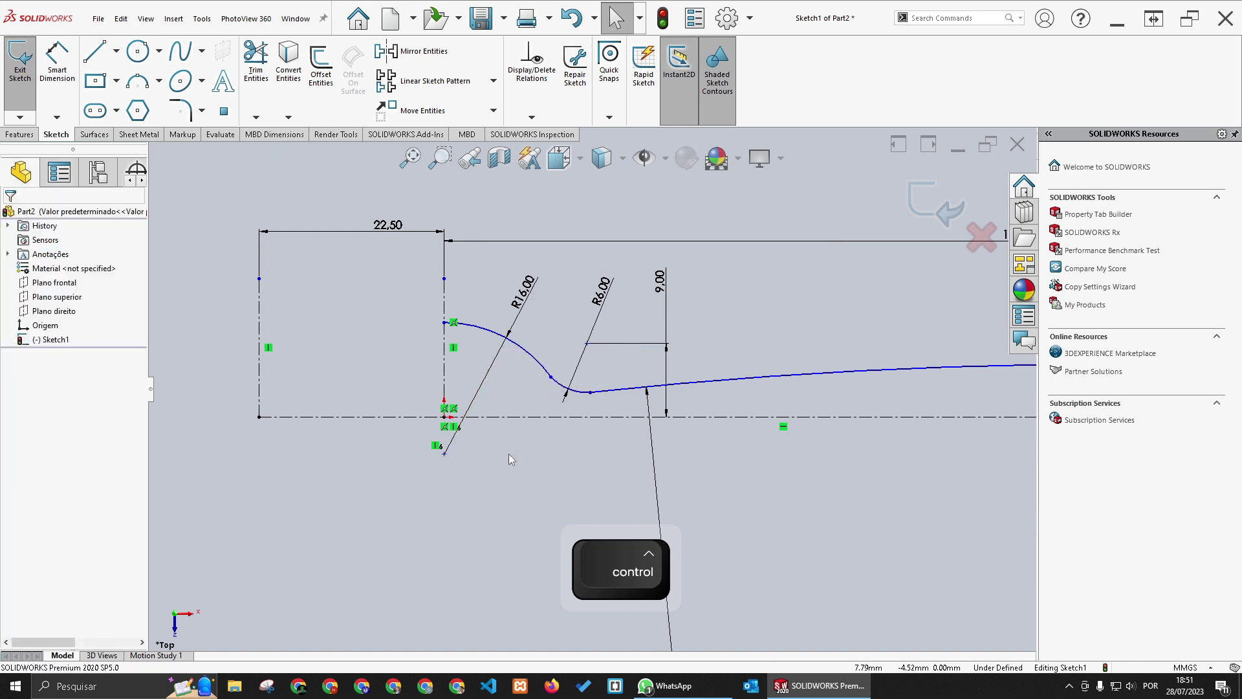
pyautogui.moveTo(571, 379); pyautogui.dragTo(588, 320)
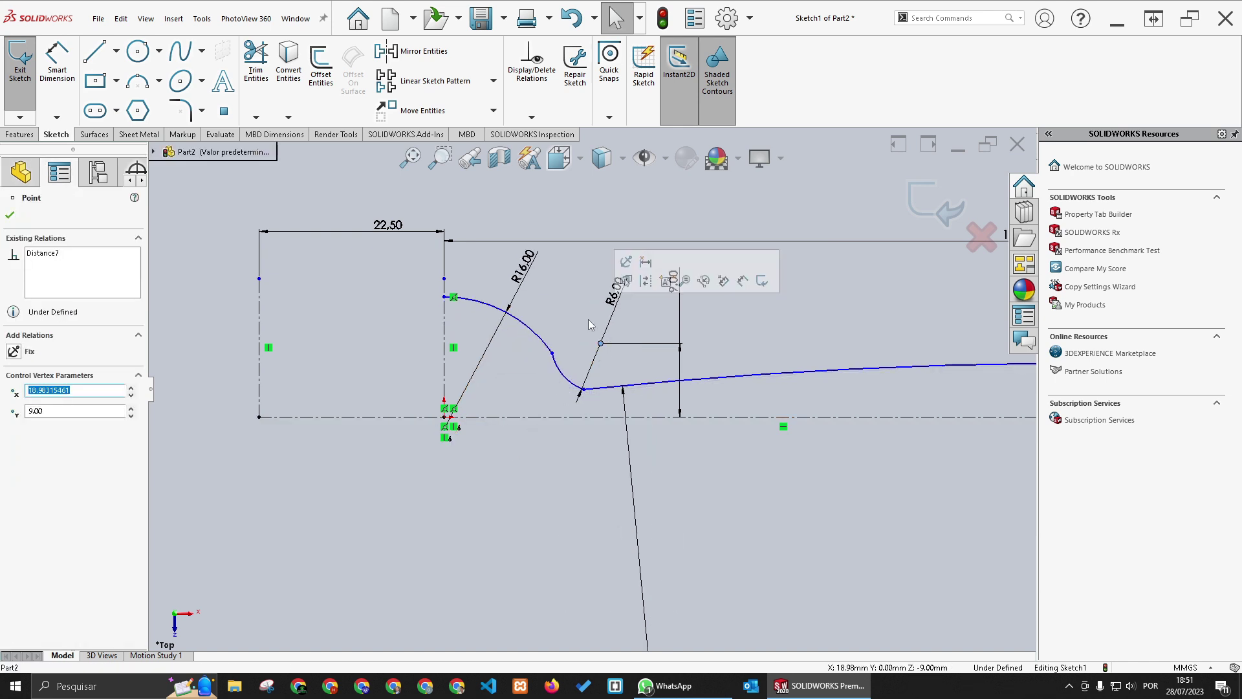
pyautogui.hotkey('ctrl', 'z')
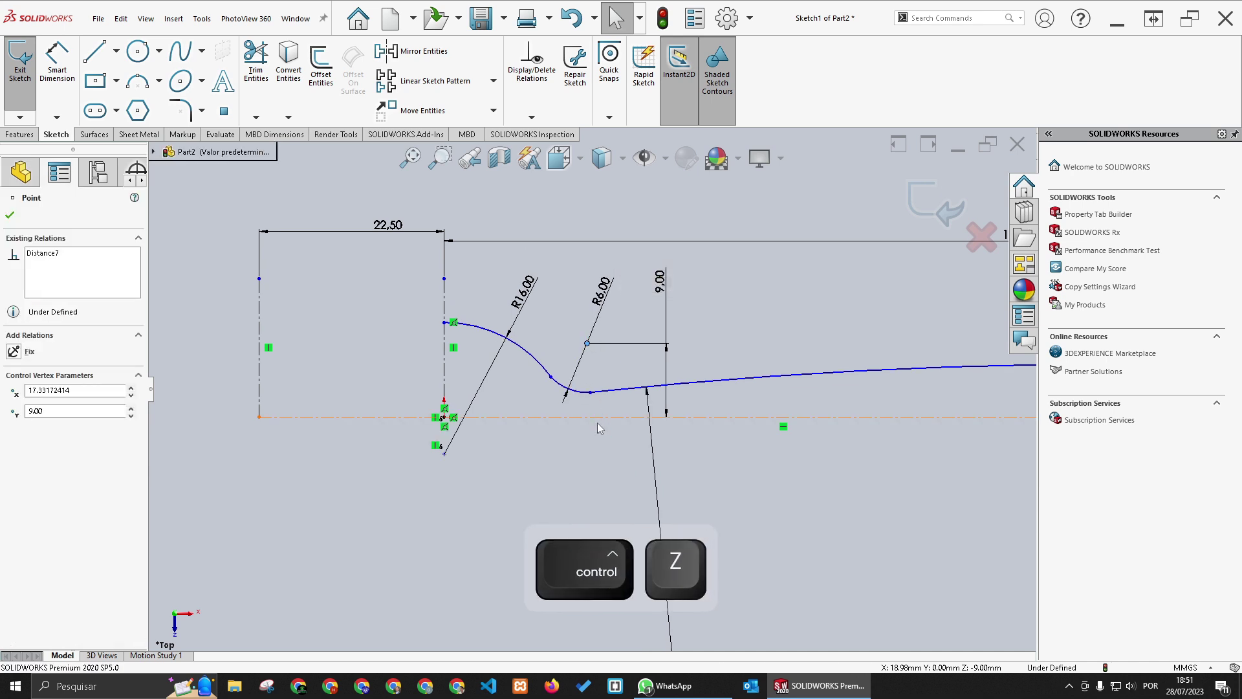
# Step: Make the 6 mm arc tangent to the long 600 mm arc and to the 16 mm arc
pyautogui.click(591, 396)
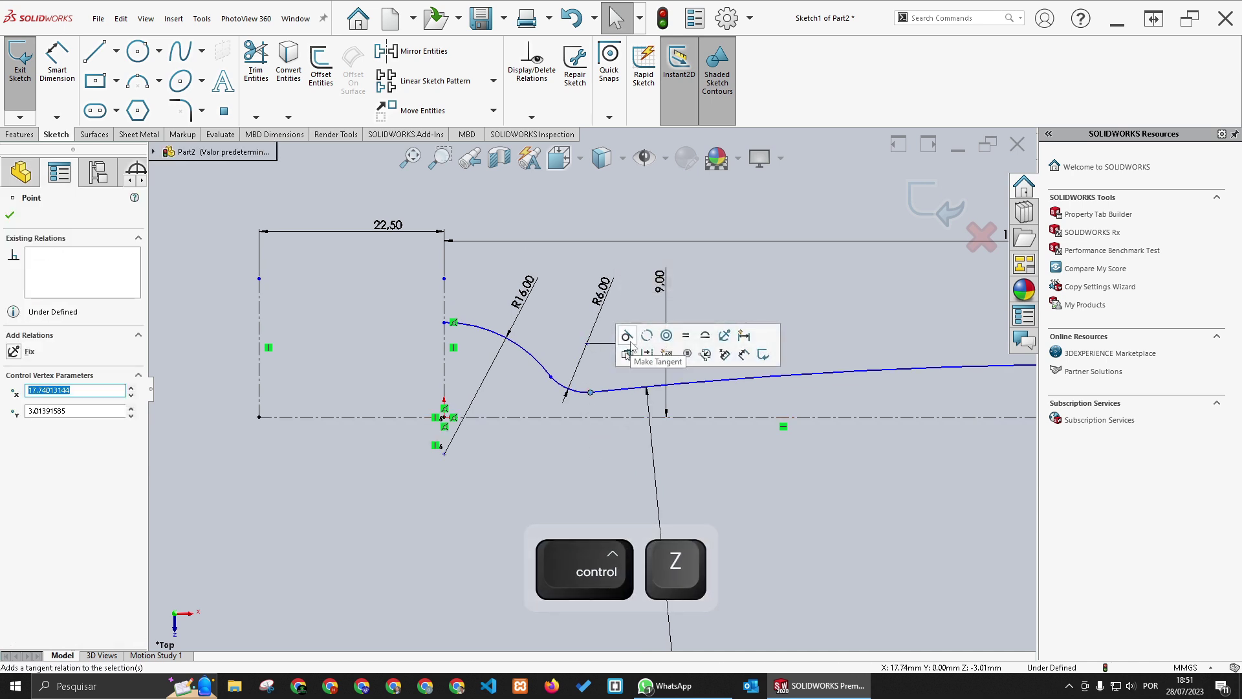
pyautogui.click(549, 375)
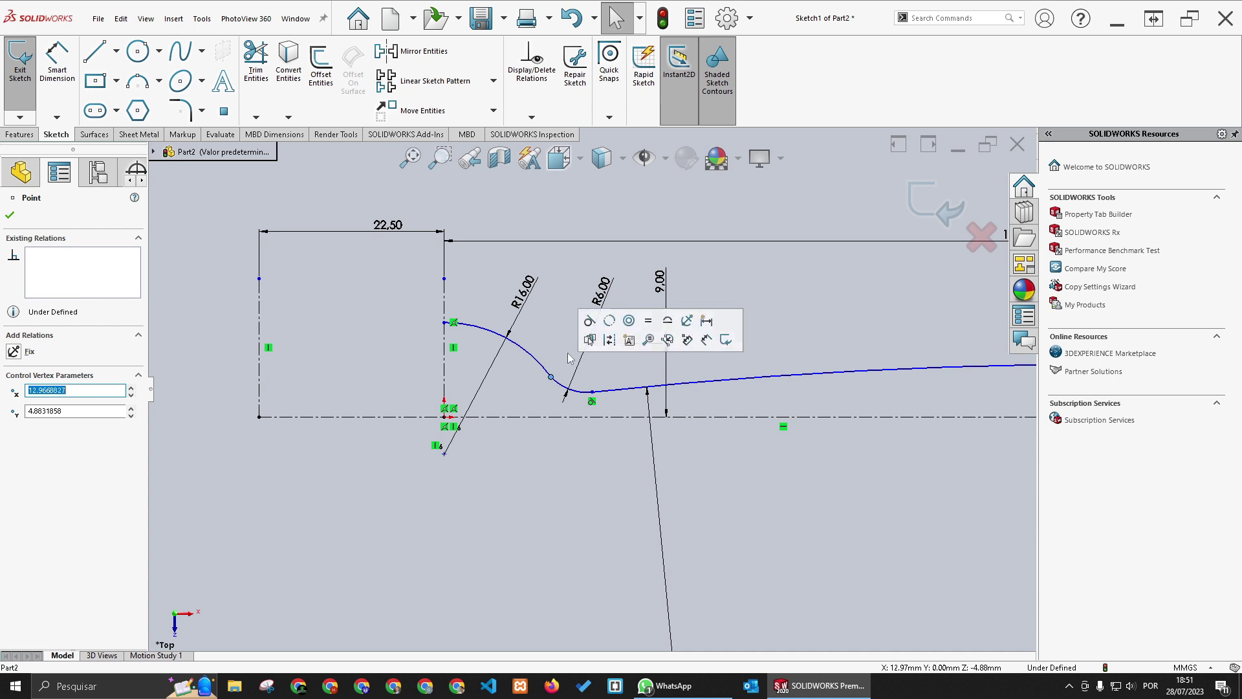
pyautogui.click(554, 324)
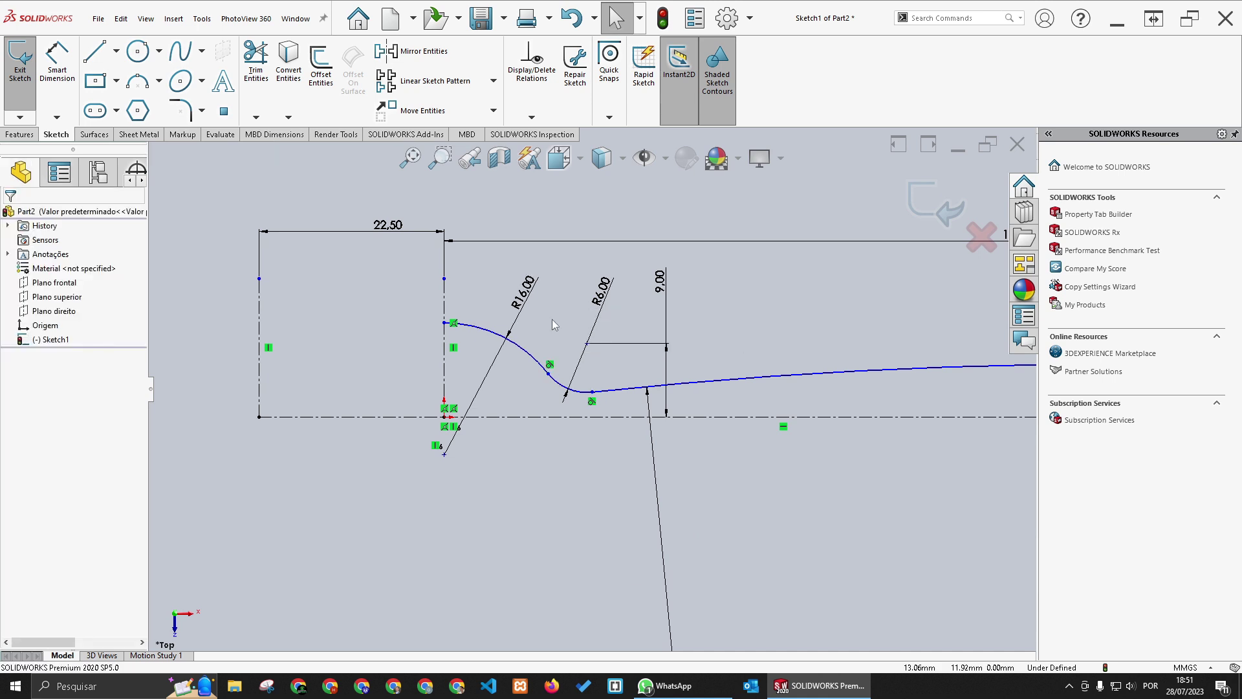
pyautogui.moveTo(587, 343); pyautogui.dragTo(579, 307)
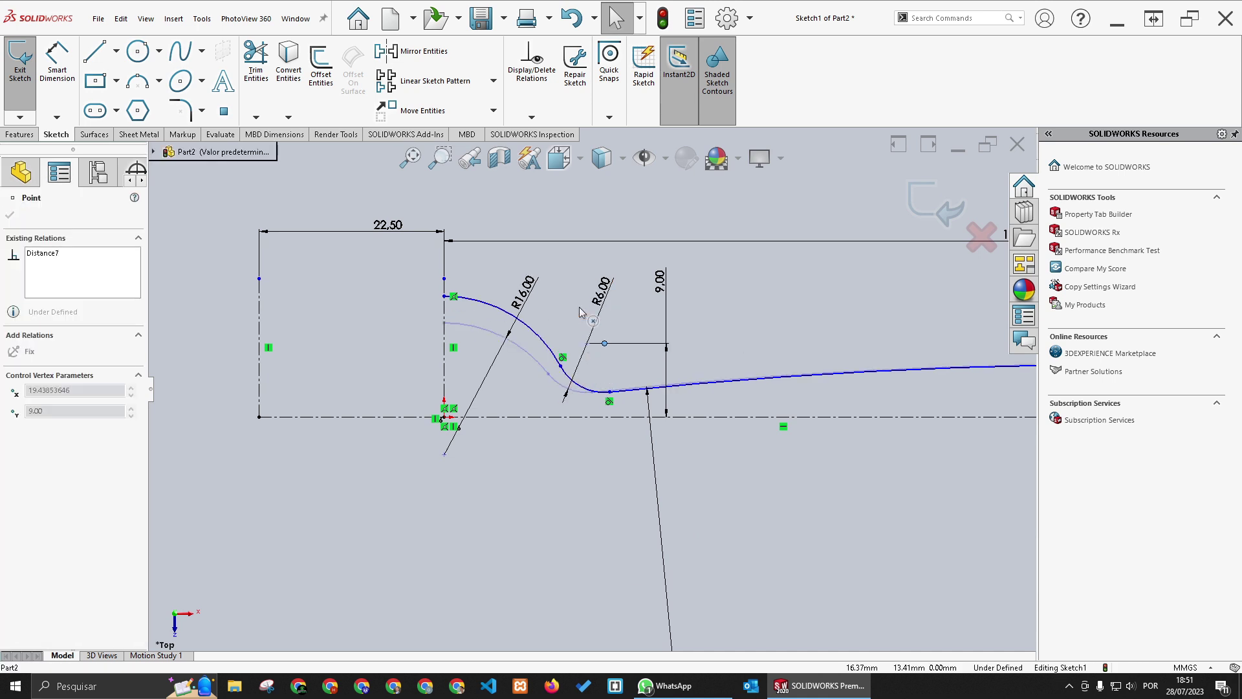
pyautogui.hotkey('ctrl', 'z')
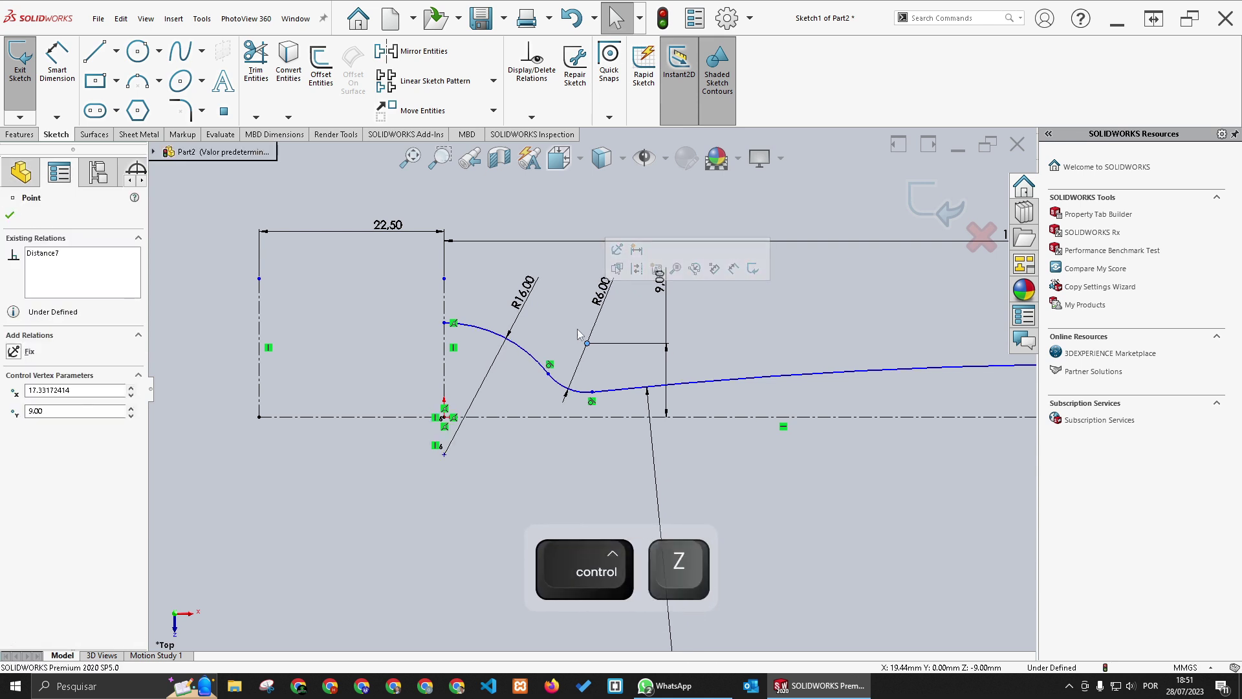
# Step: Dimension the 16 mm arc's start point 12 mm above the horizontal centerline
pyautogui.click(57, 61)
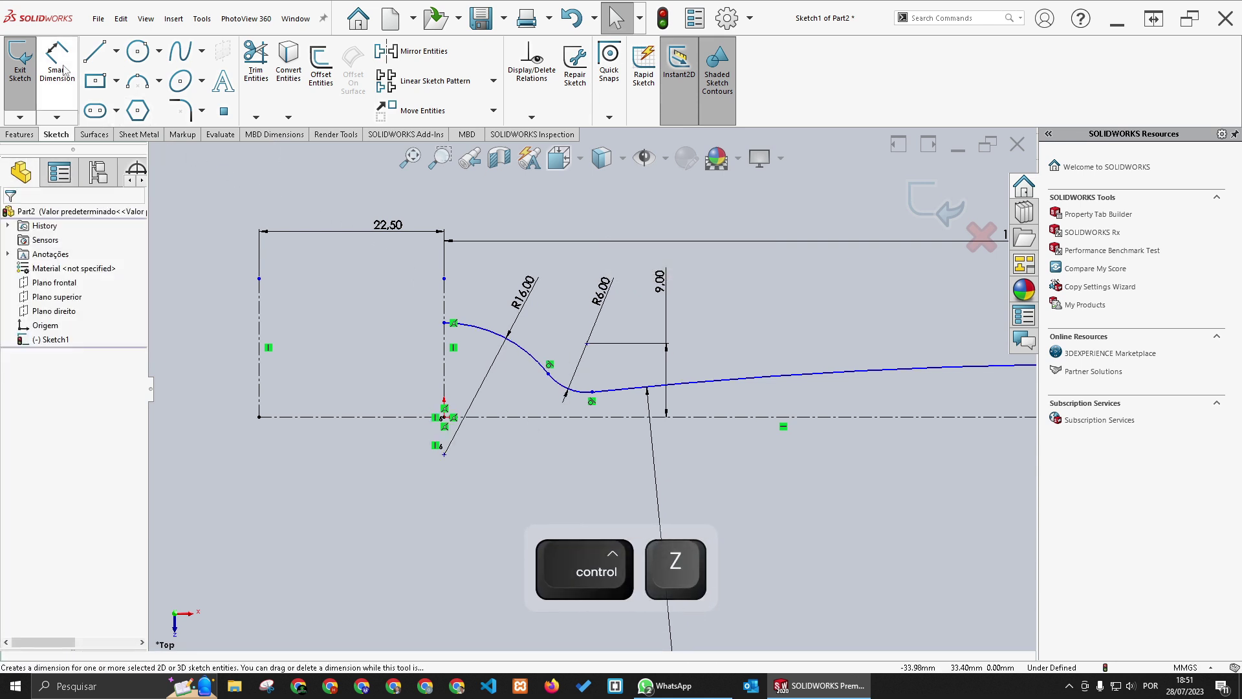
pyautogui.click(444, 323)
pyautogui.click(438, 416)
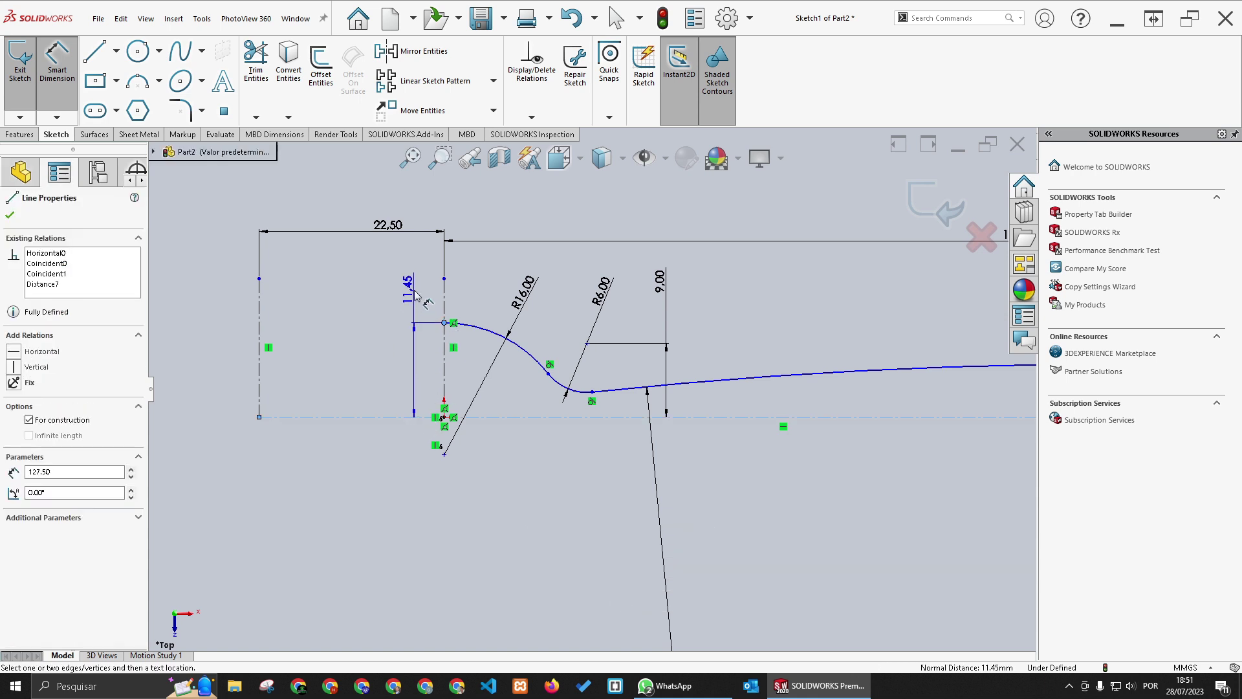
pyautogui.click(414, 294)
pyautogui.write('12')
pyautogui.press('Return')
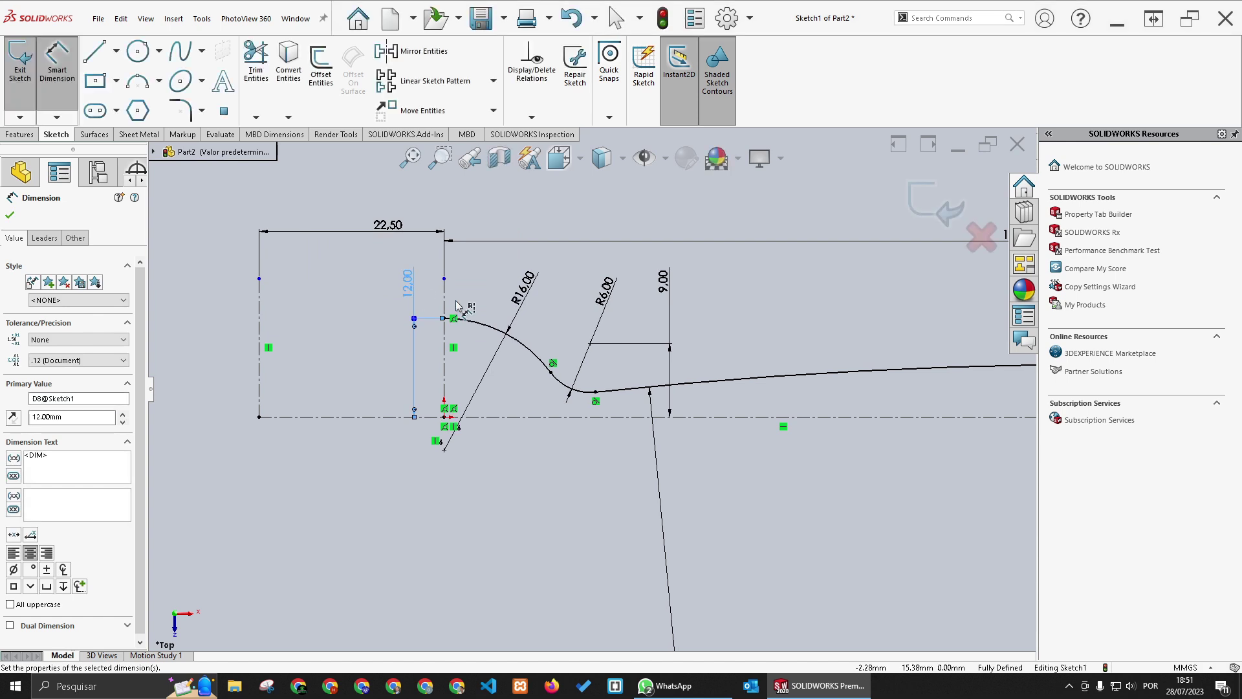
pyautogui.press('Escape')
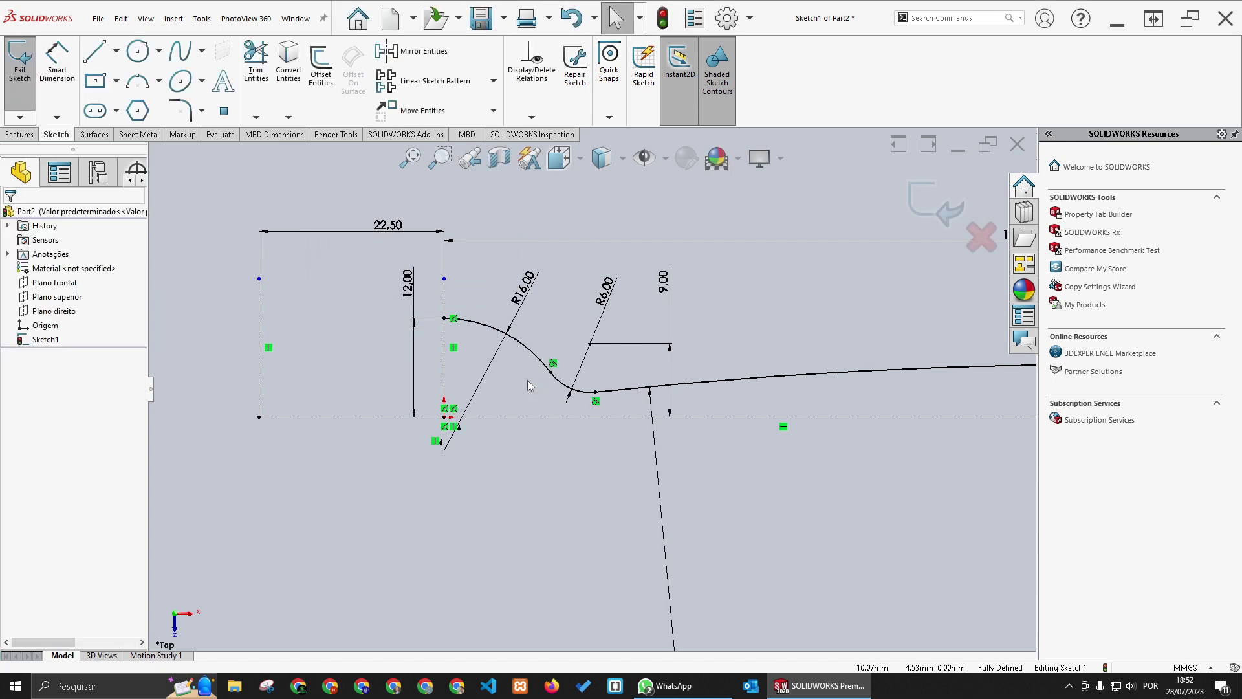
# Step: Reposition the 12 mm height dimension so its text sits between the arc's start point and the centerline
pyautogui.click(591, 344)
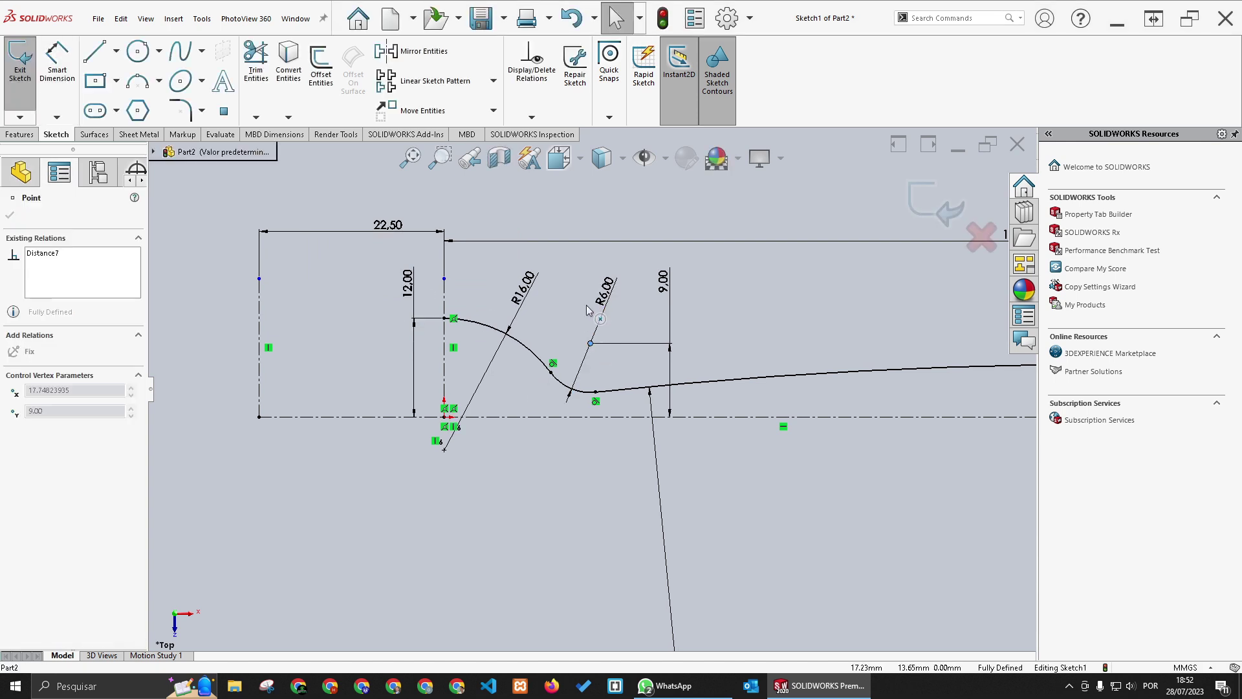
pyautogui.click(569, 334)
pyautogui.moveTo(419, 302); pyautogui.dragTo(422, 390)
pyautogui.click(489, 472)
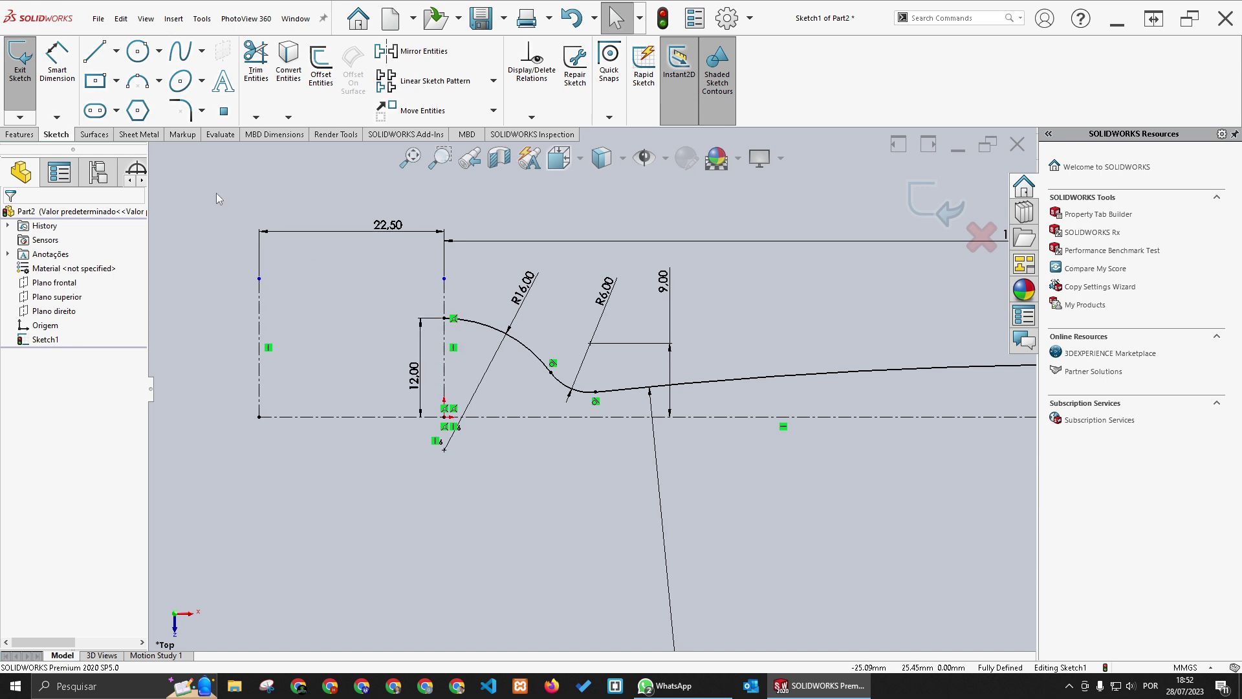
# Step: Sketch a horizontal line from the 16 mm arc's start to the left vertical construction line, followed by a line about 5 mm down along it
pyautogui.click(95, 52)
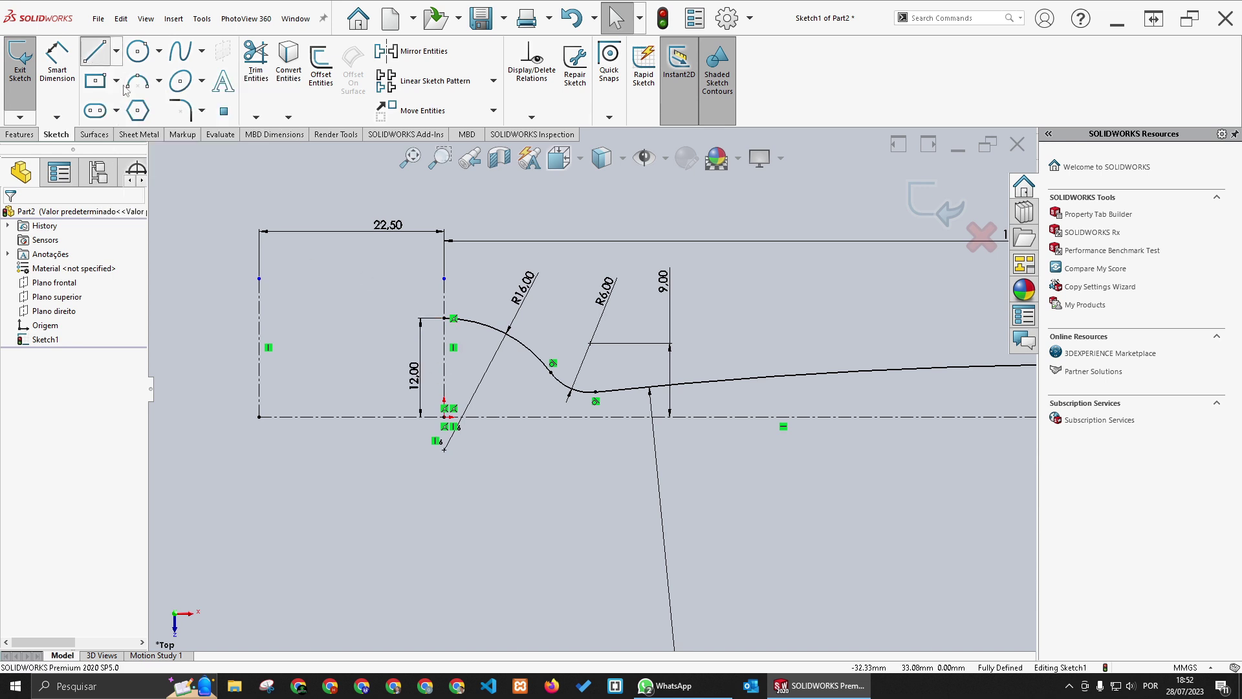
pyautogui.click(444, 318)
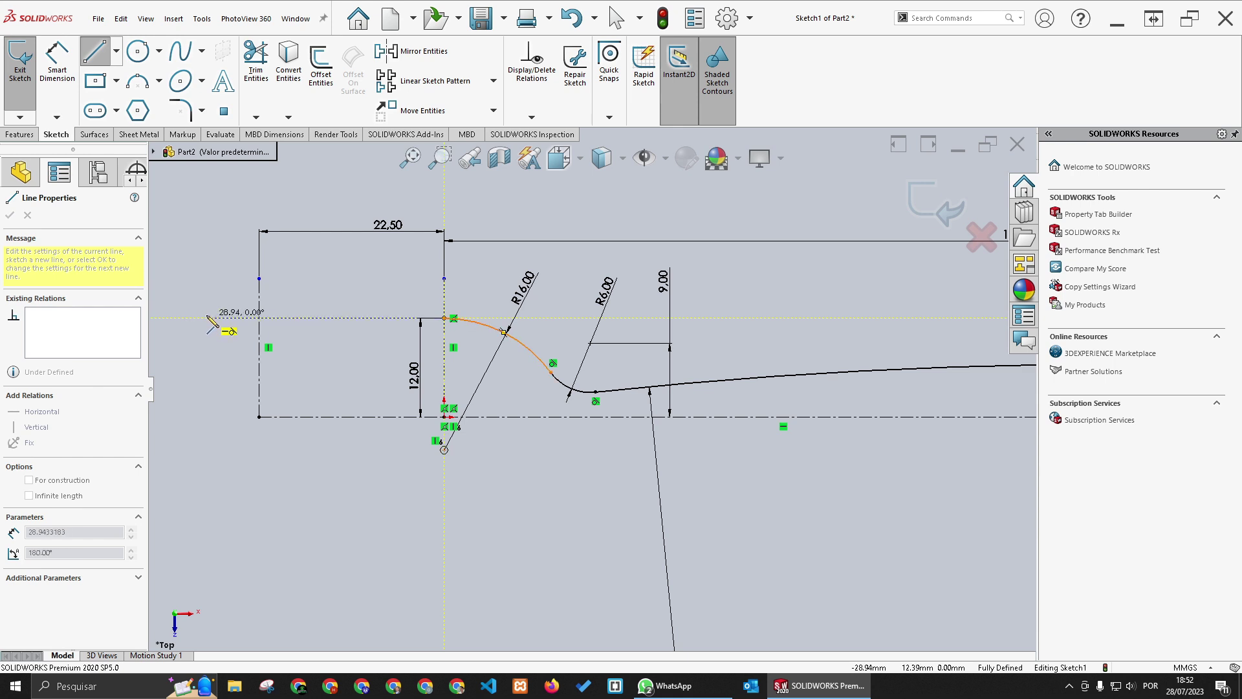
pyautogui.click(259, 318)
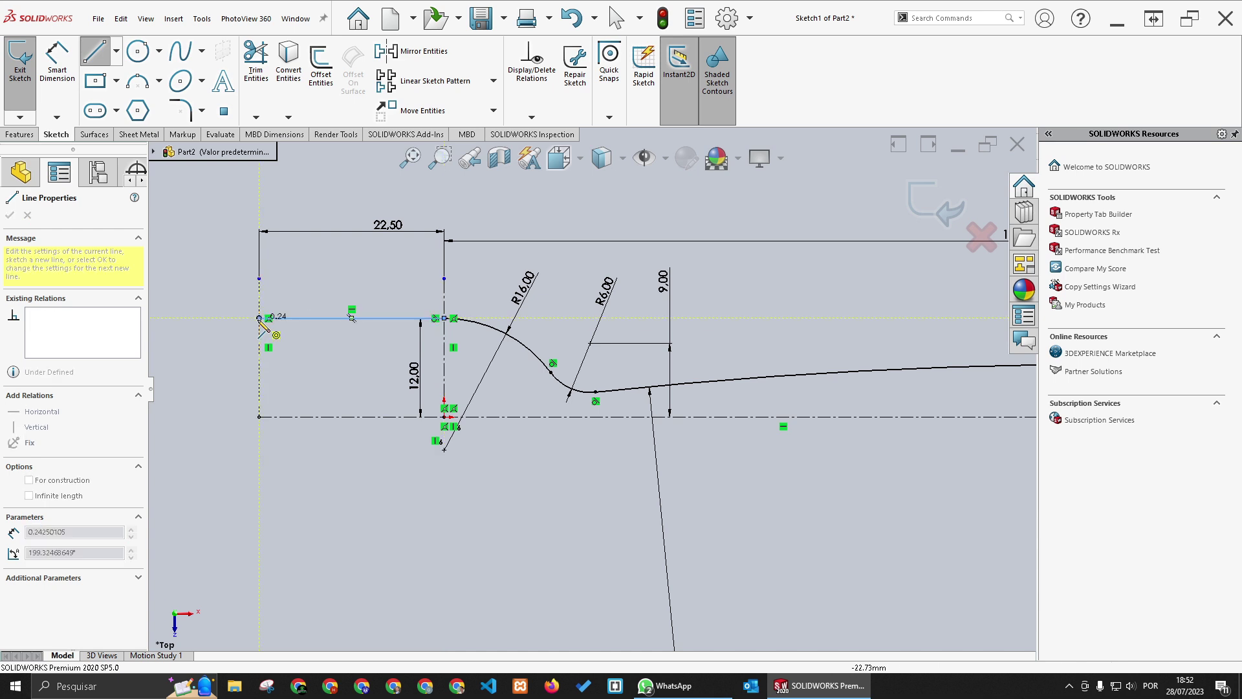
pyautogui.click(260, 358)
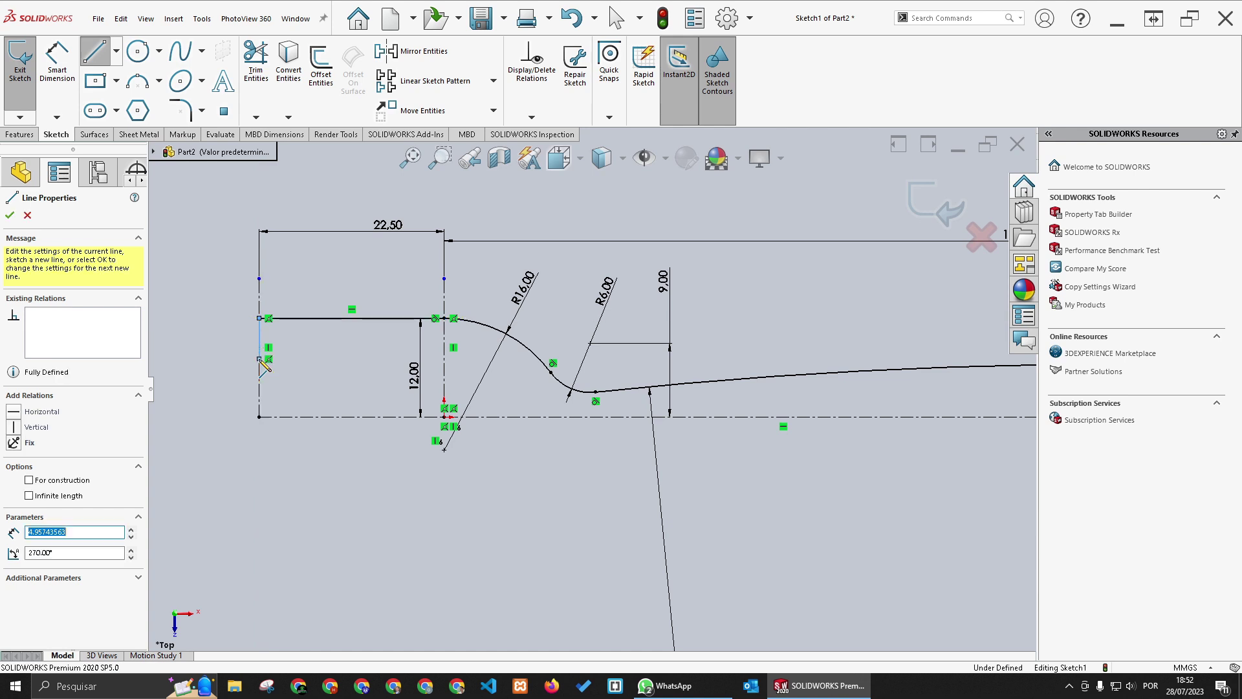
# Step: Continue the line chain as a narrow horizontal slot opening on the left construction line, with a second stepped section ending on the centerline
pyautogui.click(385, 381)
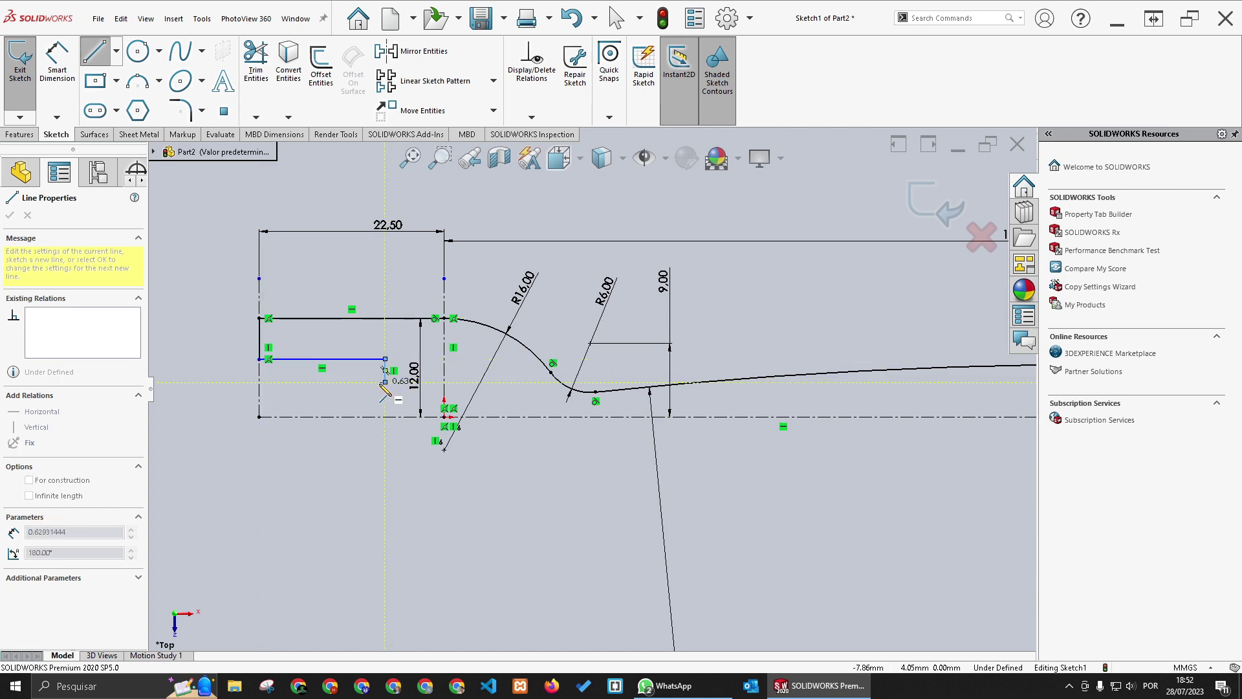
pyautogui.click(260, 382)
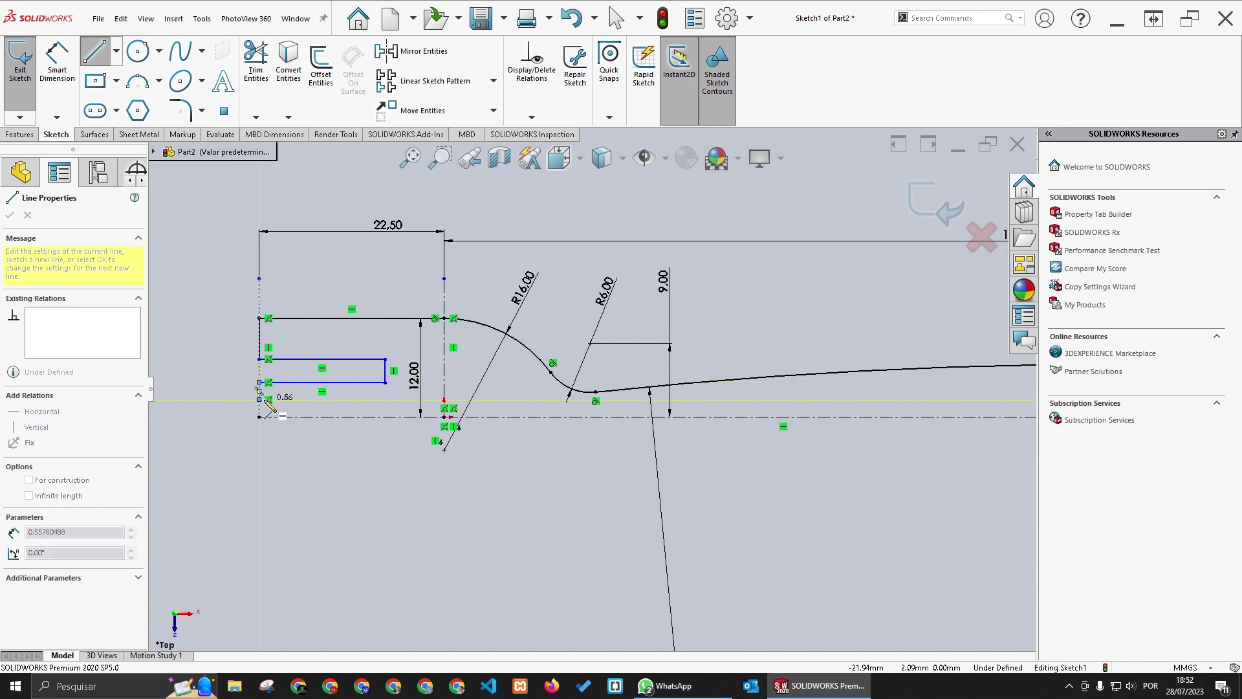
pyautogui.click(385, 399)
pyautogui.click(386, 417)
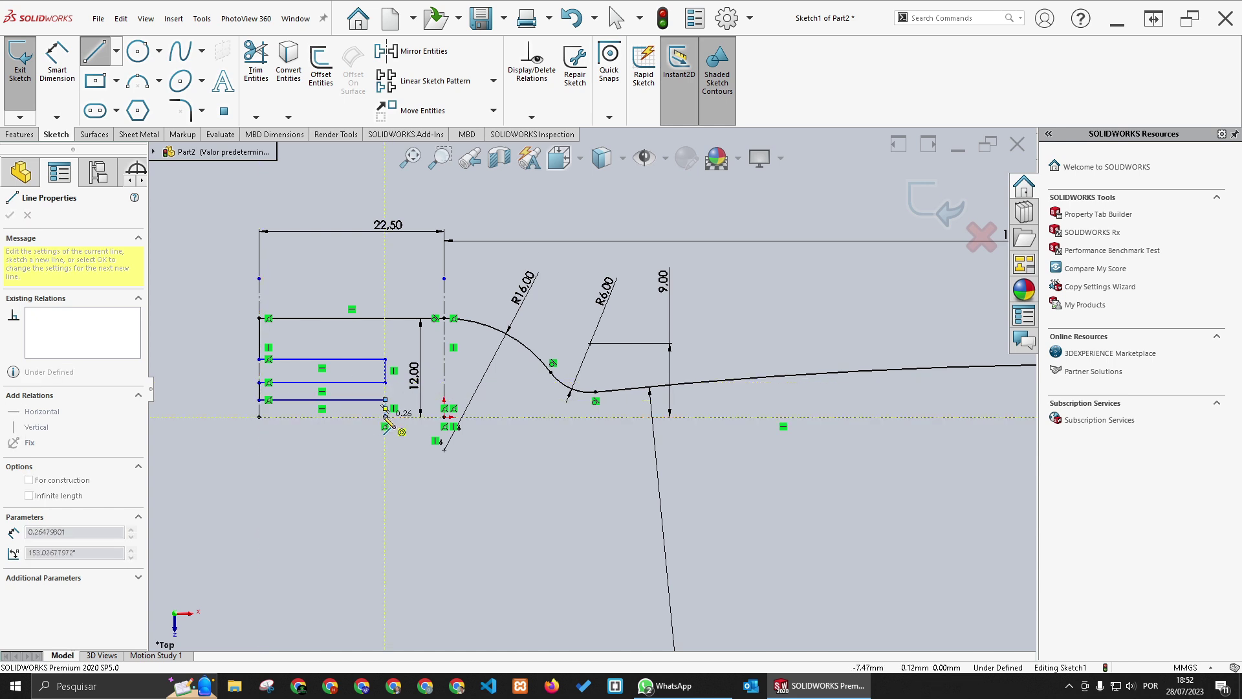
pyautogui.press('Escape')
# Step: Make the two short vertical lines on the left construction line equal in length
pyautogui.scroll(-2, 382, 418)
pyautogui.moveTo(223, 272); pyautogui.dragTo(266, 403)
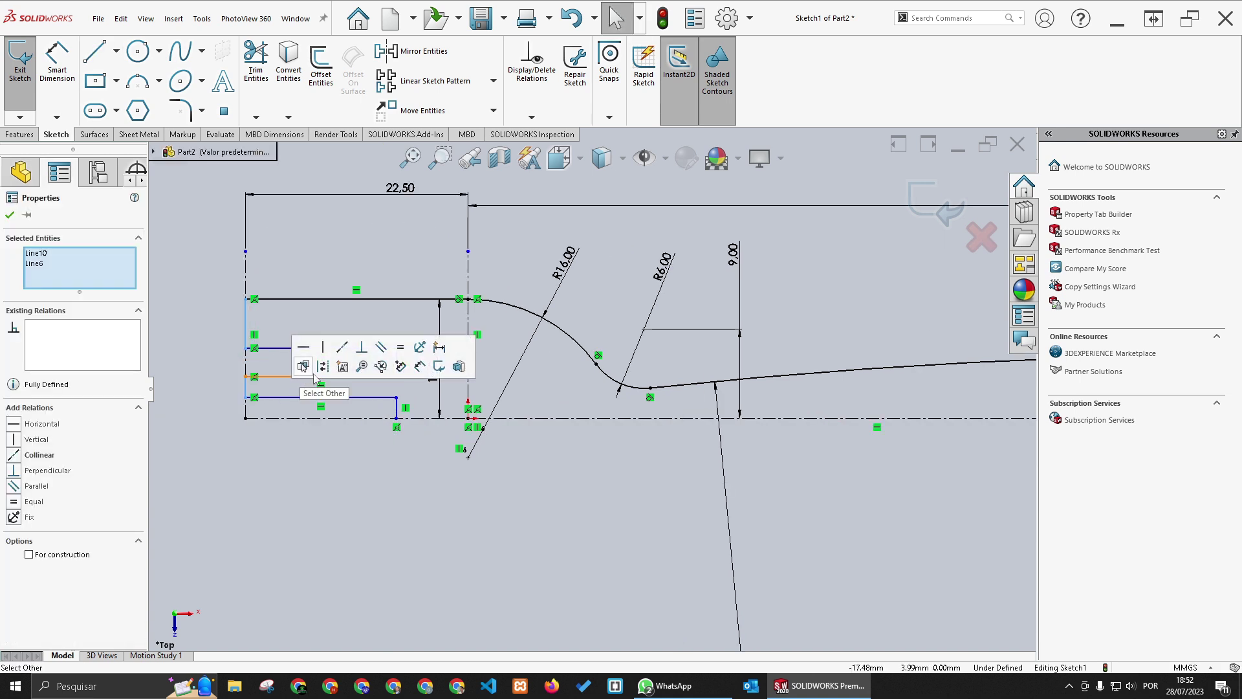
pyautogui.click(403, 349)
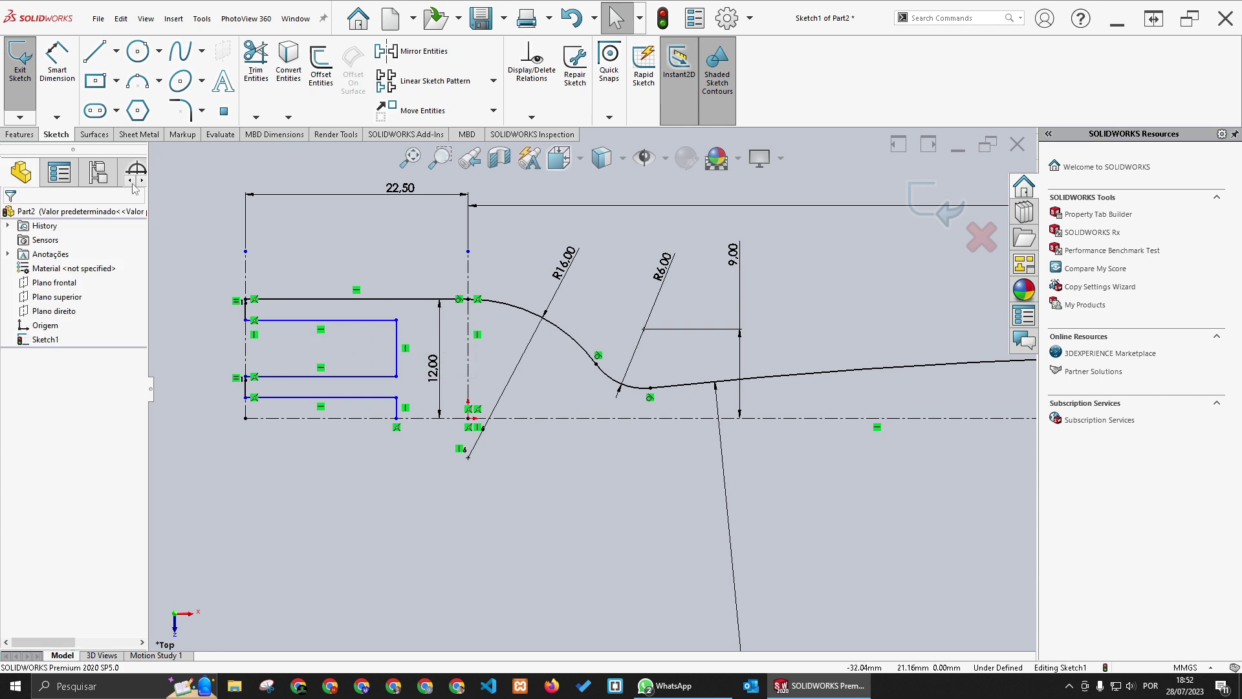
# Step: Dimension the upper short vertical line at the profile's left end to 3 mm
pyautogui.click(57, 62)
pyautogui.click(293, 319)
pyautogui.click(292, 318)
pyautogui.click(219, 265)
pyautogui.write('3')
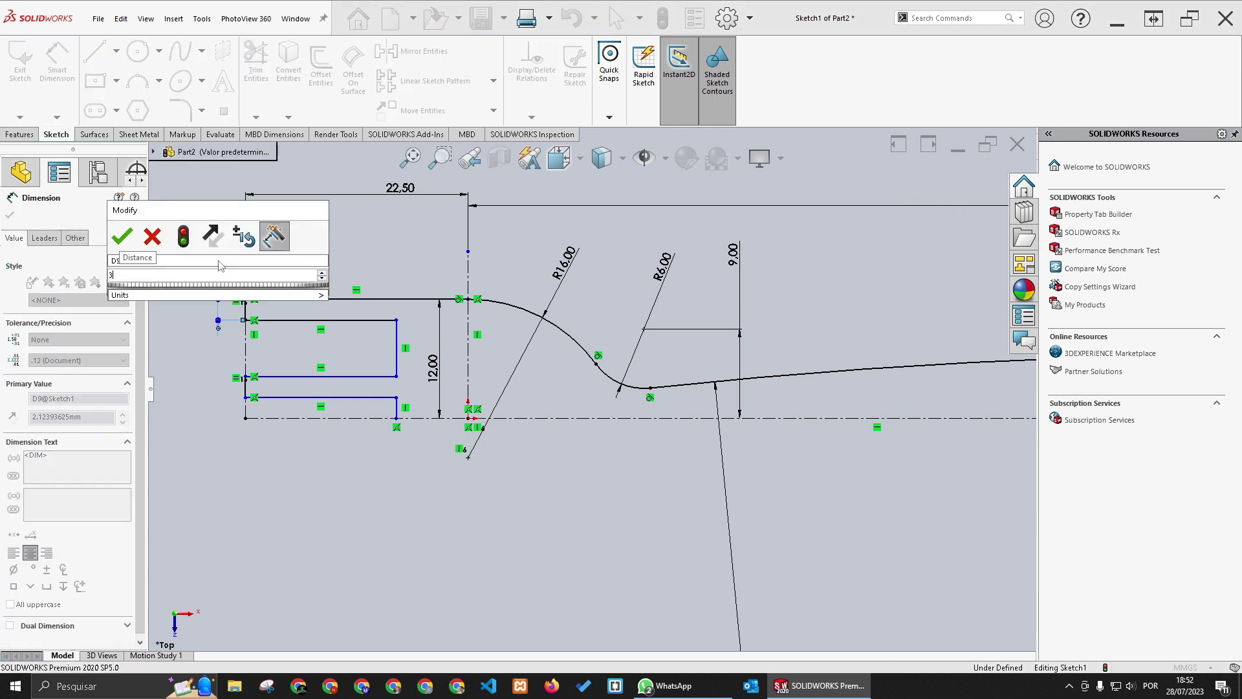
pyautogui.press('Return')
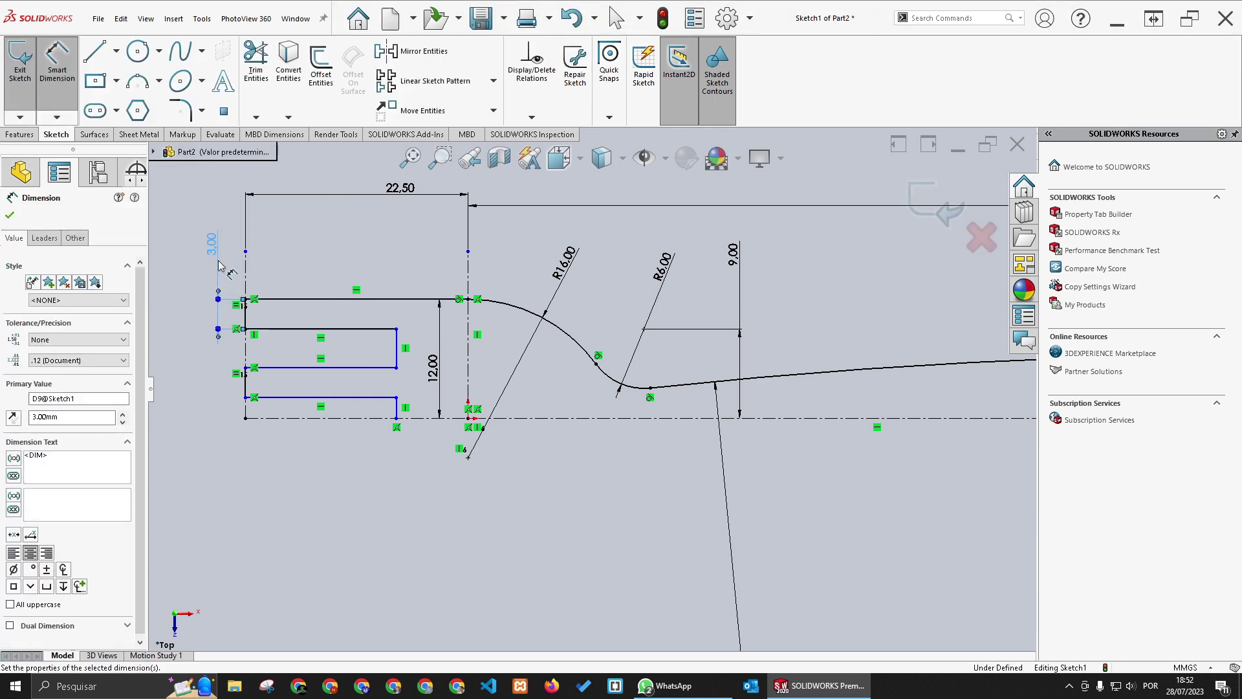
# Step: Dimension the slot's closed end line to set the slot width to 2 mm
pyautogui.click(397, 345)
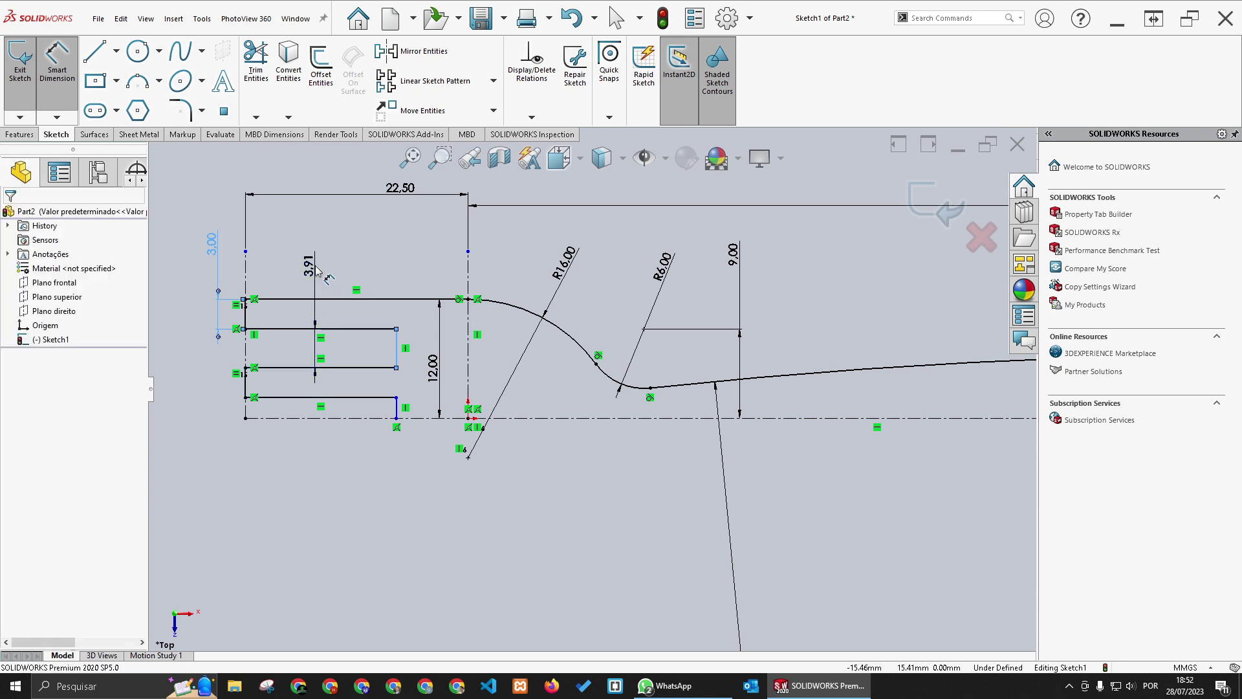
pyautogui.click(317, 270)
pyautogui.write('2')
pyautogui.press('Return')
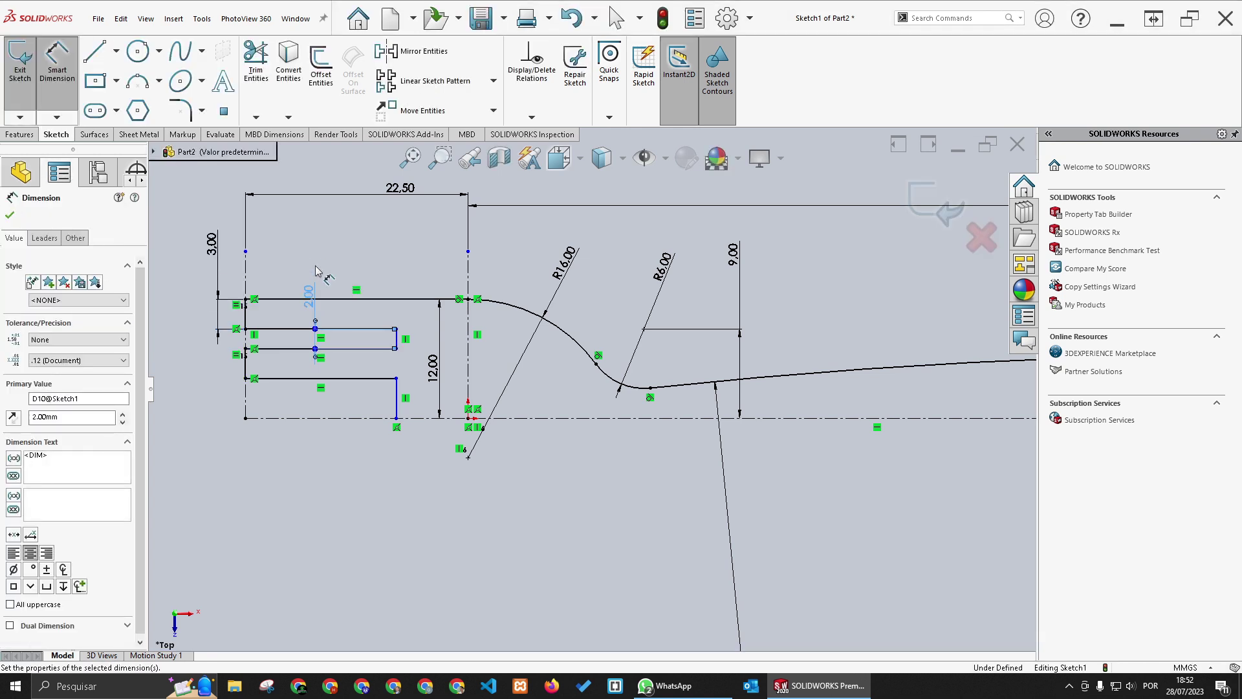
# Step: Replace the profile's 12 mm height dimension with a 2 mm dimension doubling the lowest horizontal line's distance across the centerline
pyautogui.moveTo(440, 373); pyautogui.dragTo(432, 377)
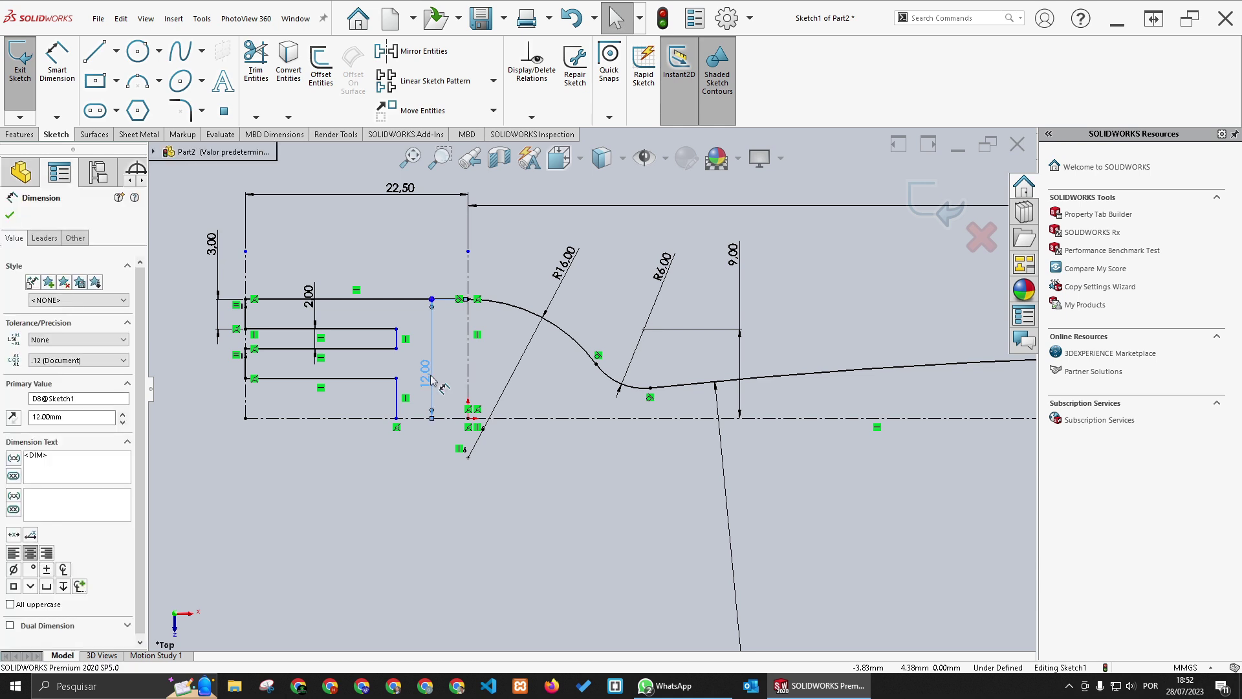
pyautogui.press('Delete')
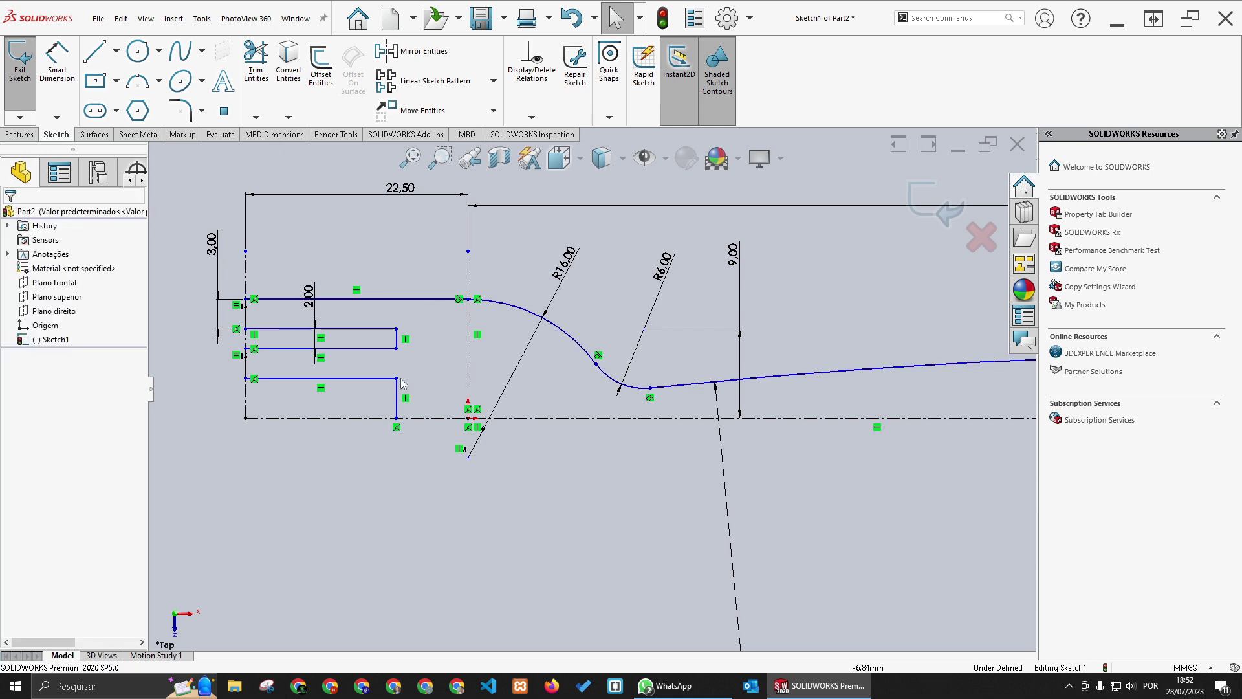
pyautogui.click(57, 65)
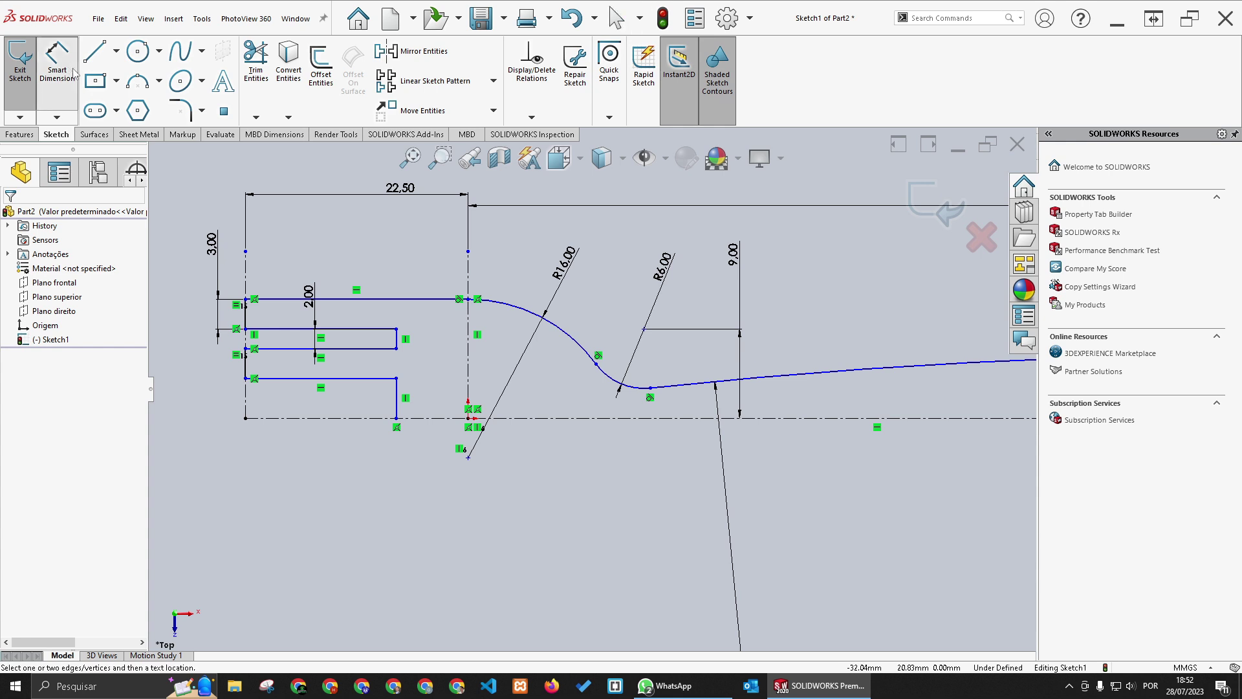
pyautogui.click(385, 379)
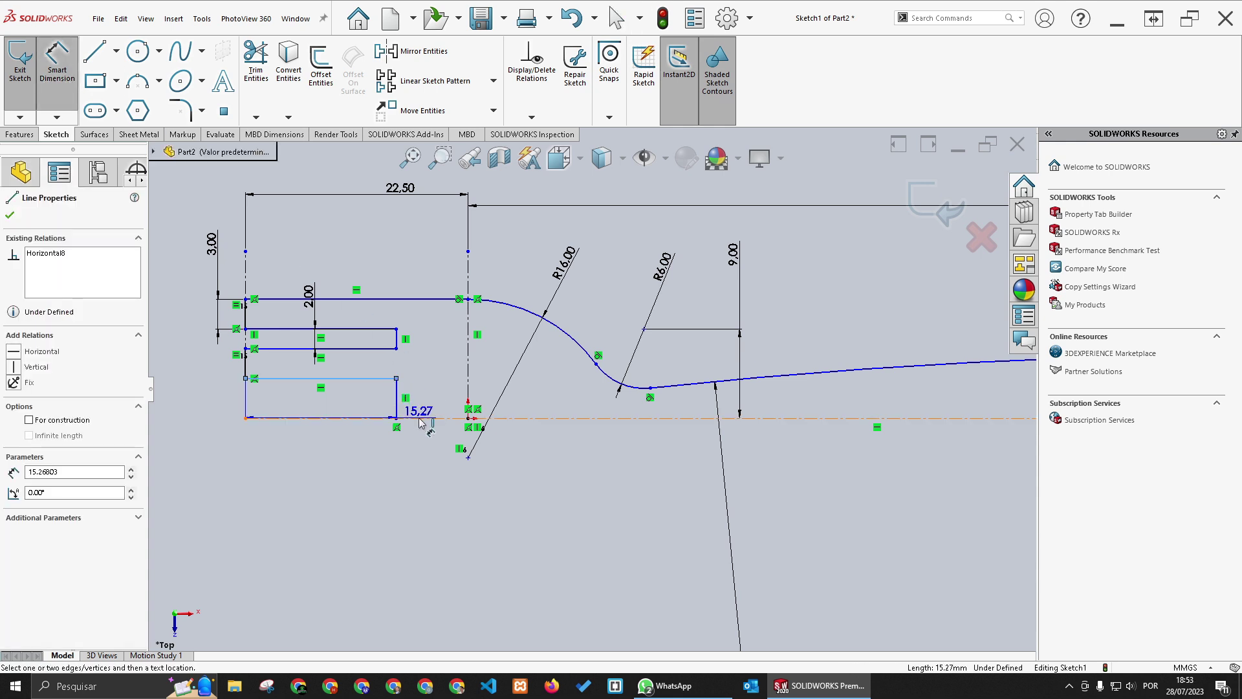
pyautogui.click(403, 401)
pyautogui.click(431, 442)
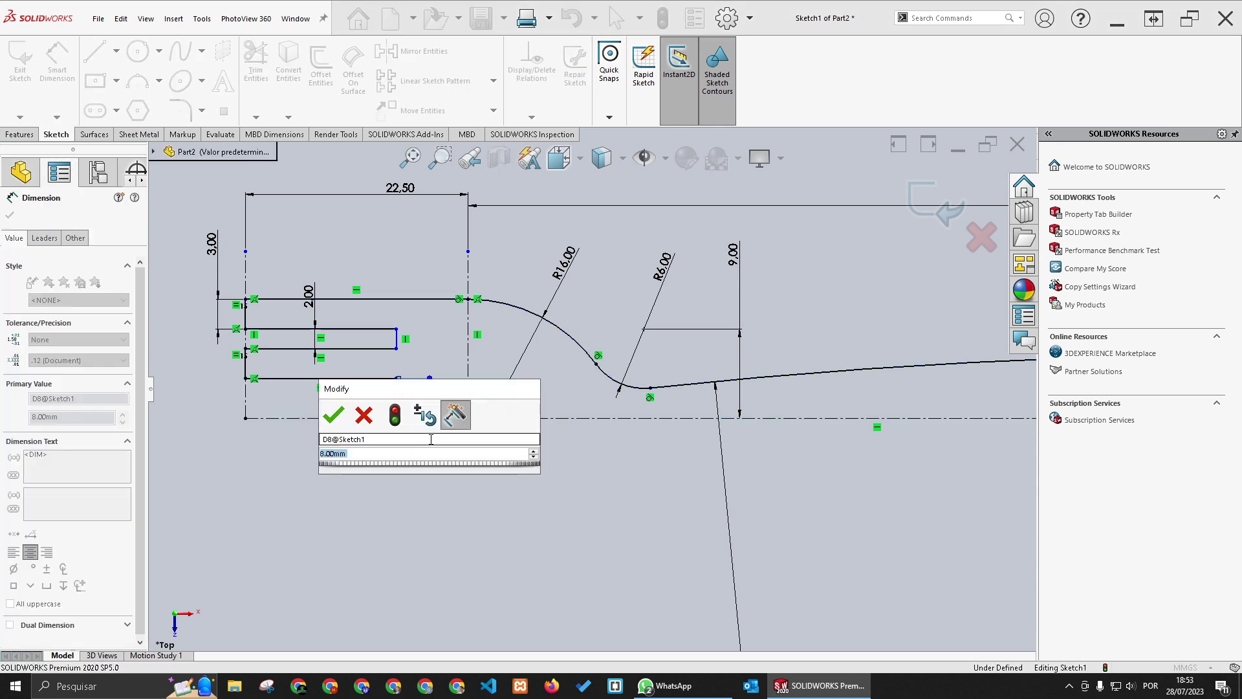
pyautogui.write('2')
pyautogui.press('Return')
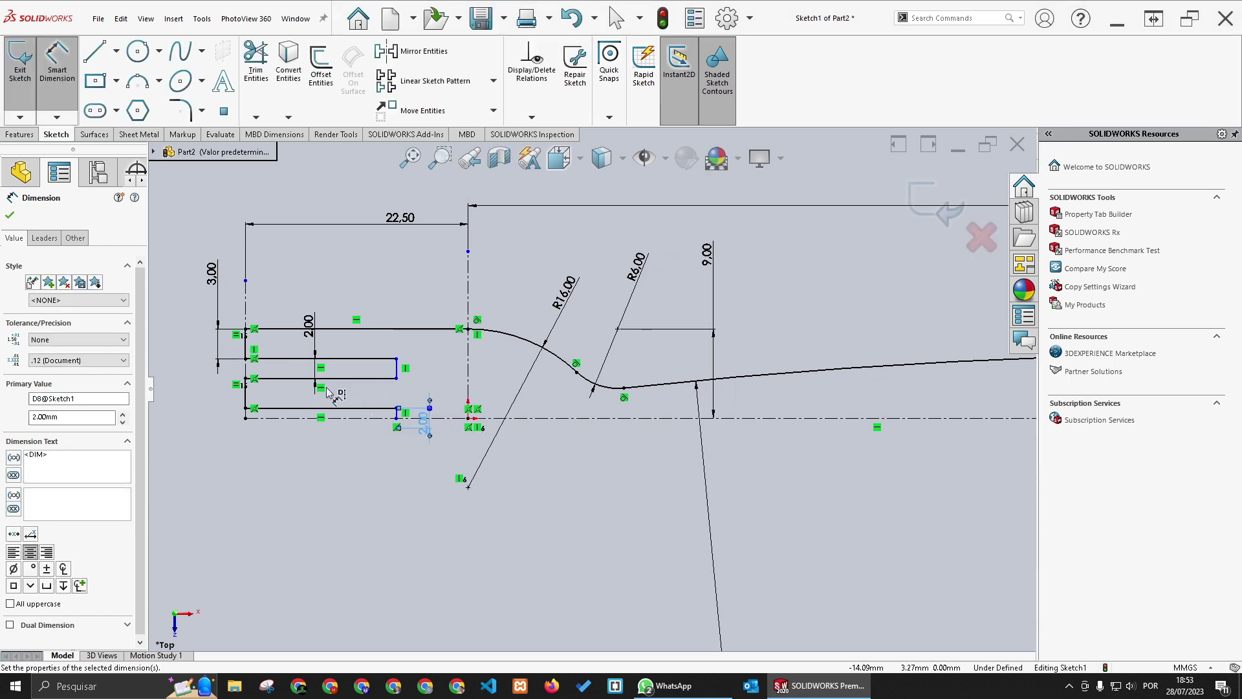
pyautogui.scroll(-3, 427, 395)
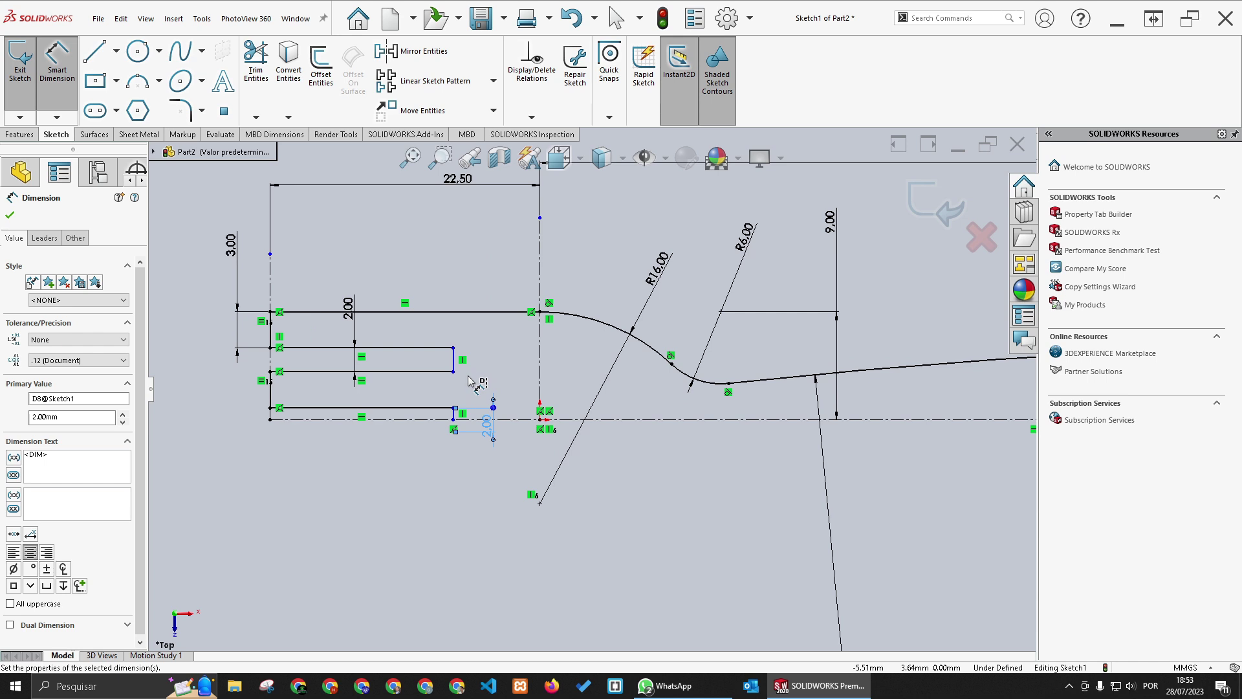
pyautogui.press('Escape')
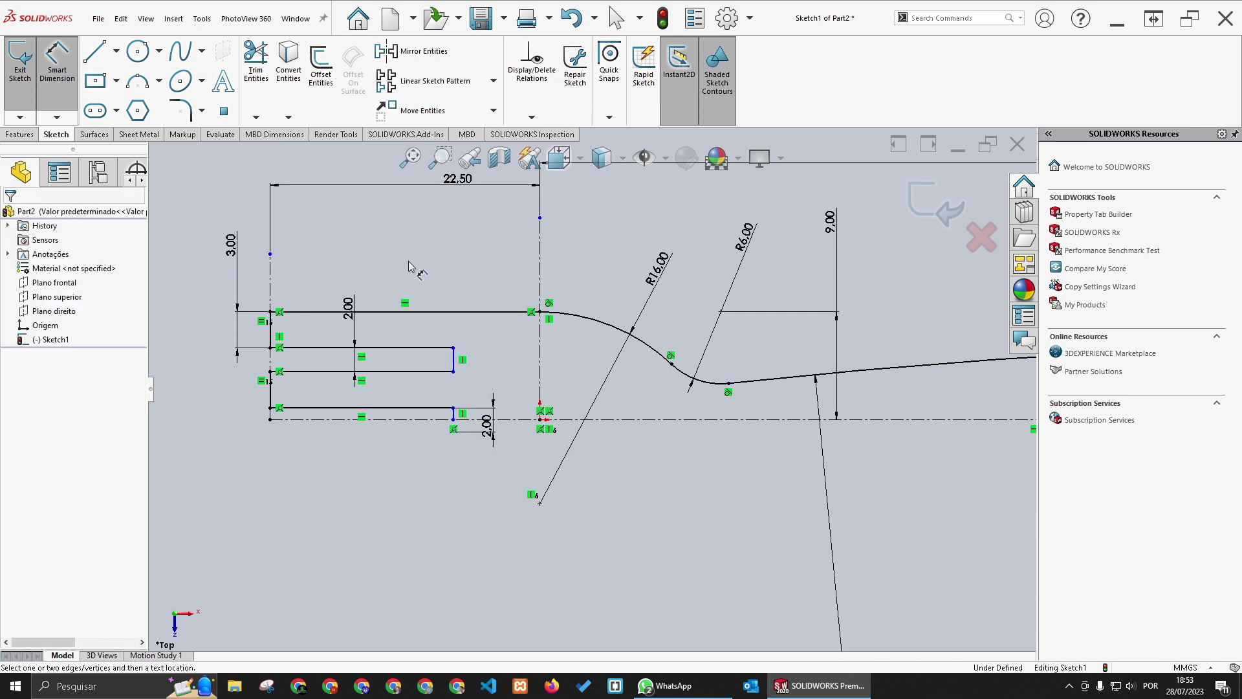
# Step: Stretch the slot's closed end toward the vertical centerline and dimension the slot's length as 20 mm
pyautogui.moveTo(457, 364); pyautogui.dragTo(511, 363)
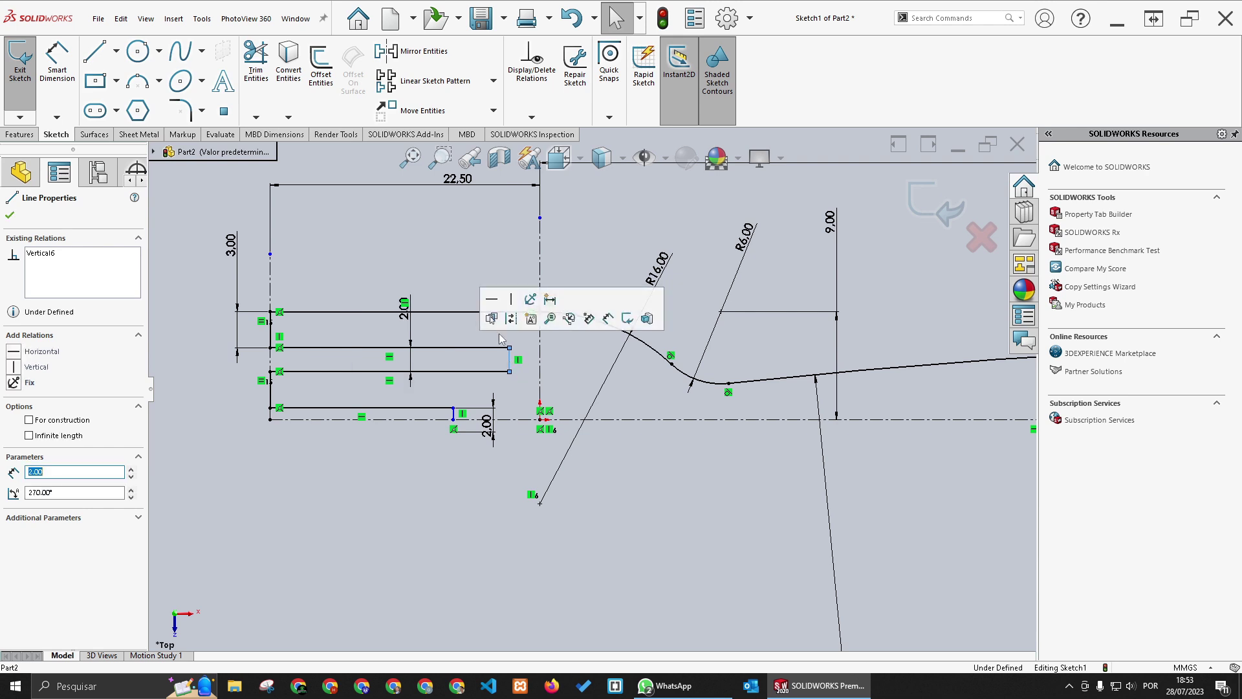
pyautogui.click(472, 266)
pyautogui.click(57, 62)
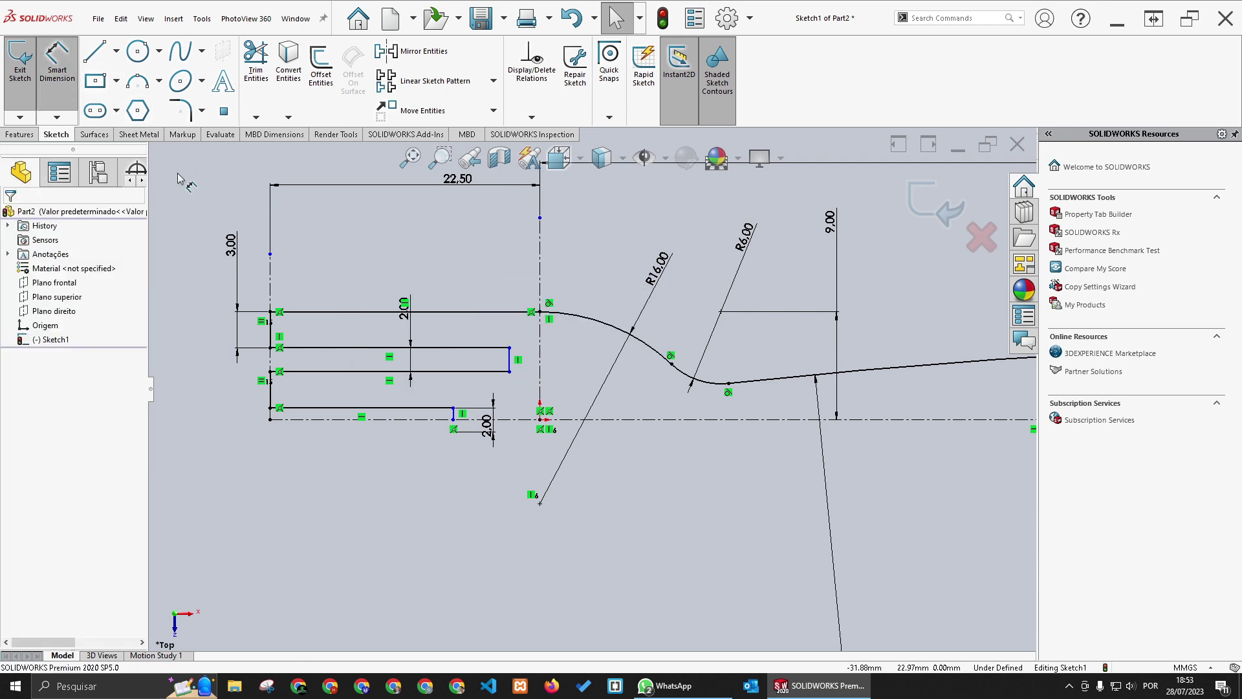
pyautogui.click(360, 353)
pyautogui.click(397, 276)
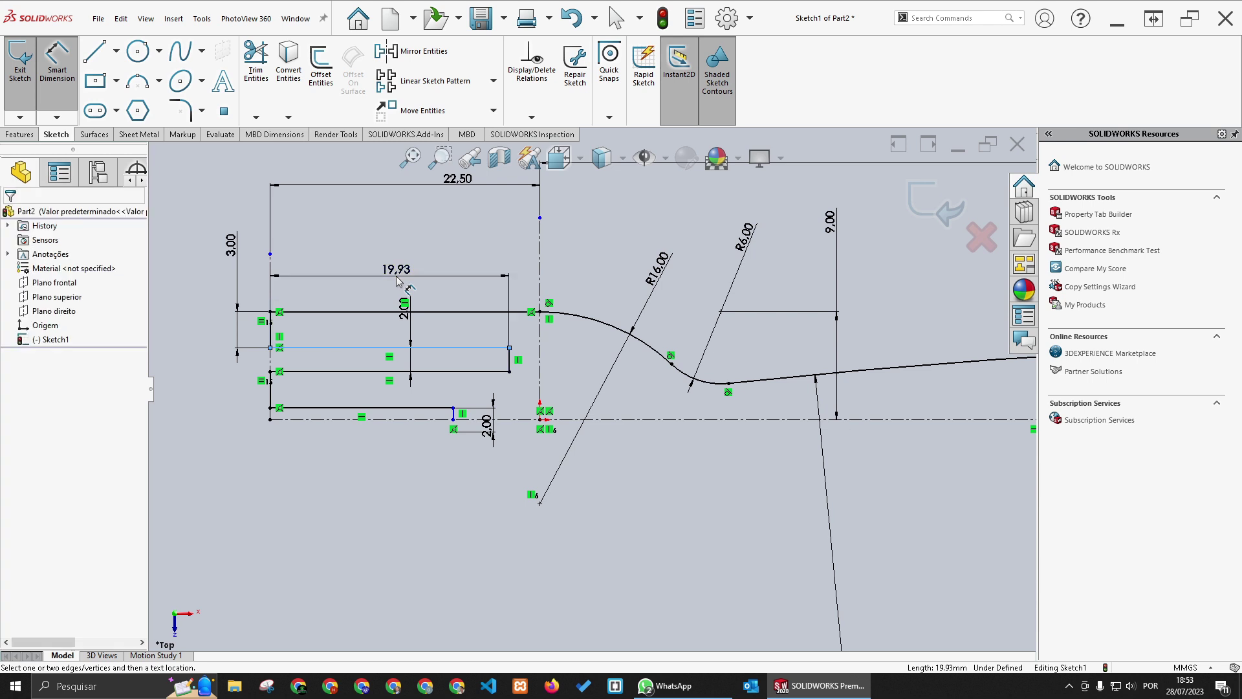
pyautogui.write('20')
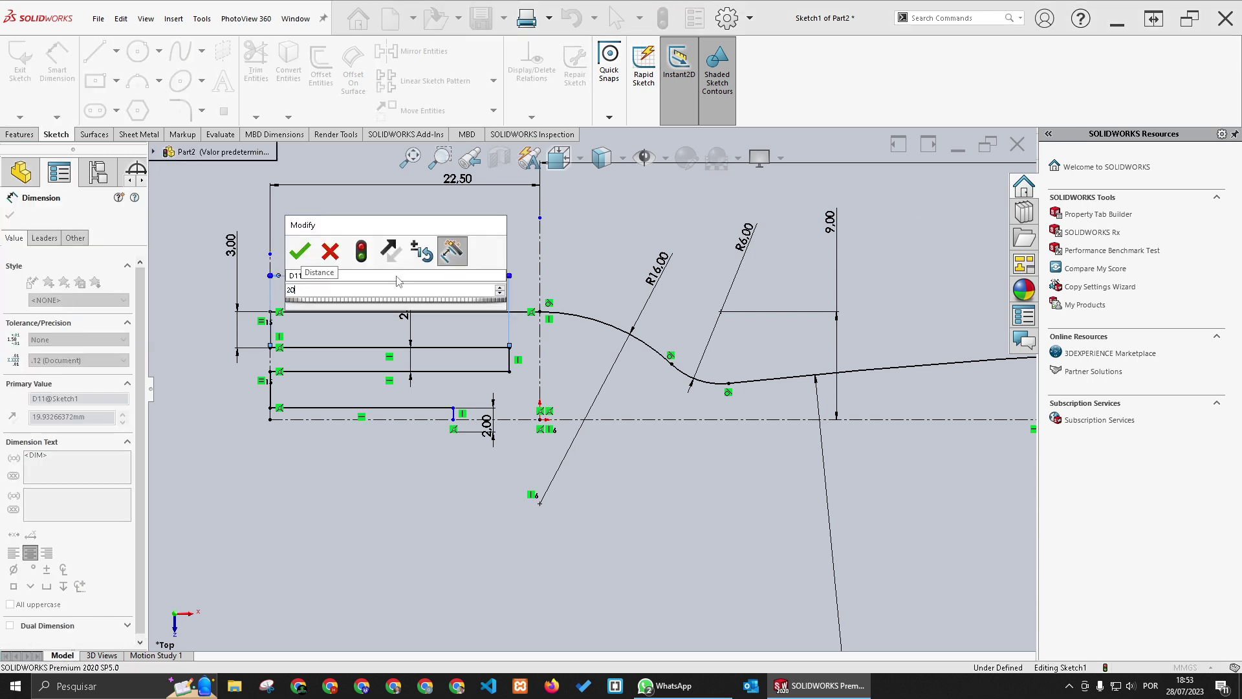
pyautogui.press('Return')
pyautogui.press('Escape')
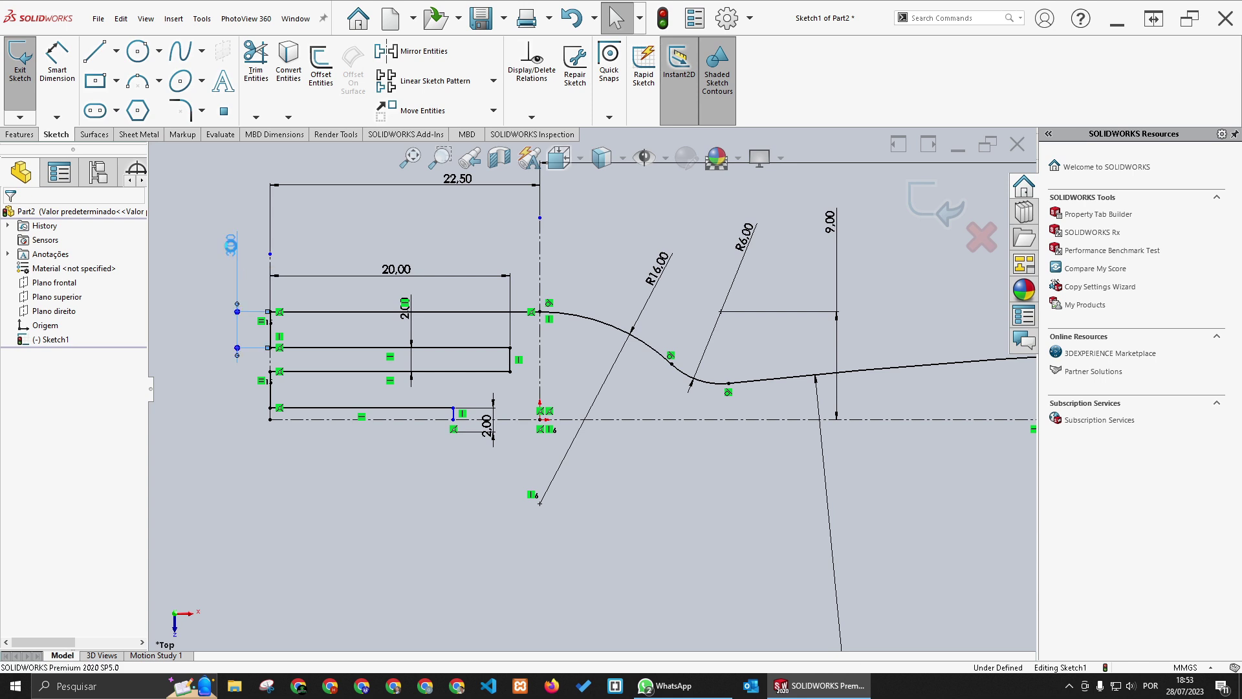
# Step: Change the 3 mm dimension of the upper short vertical line to 2 mm
pyautogui.doubleClick(232, 249)
pyautogui.write('2')
pyautogui.press('Return')
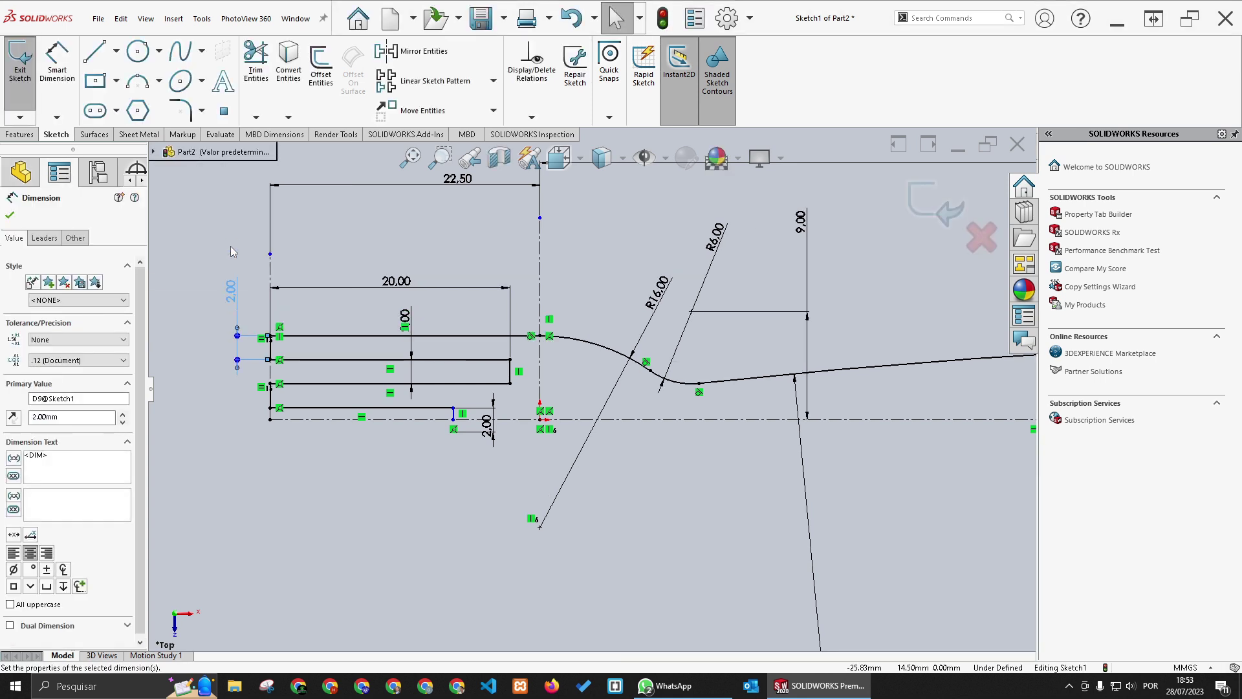
pyautogui.press('Escape')
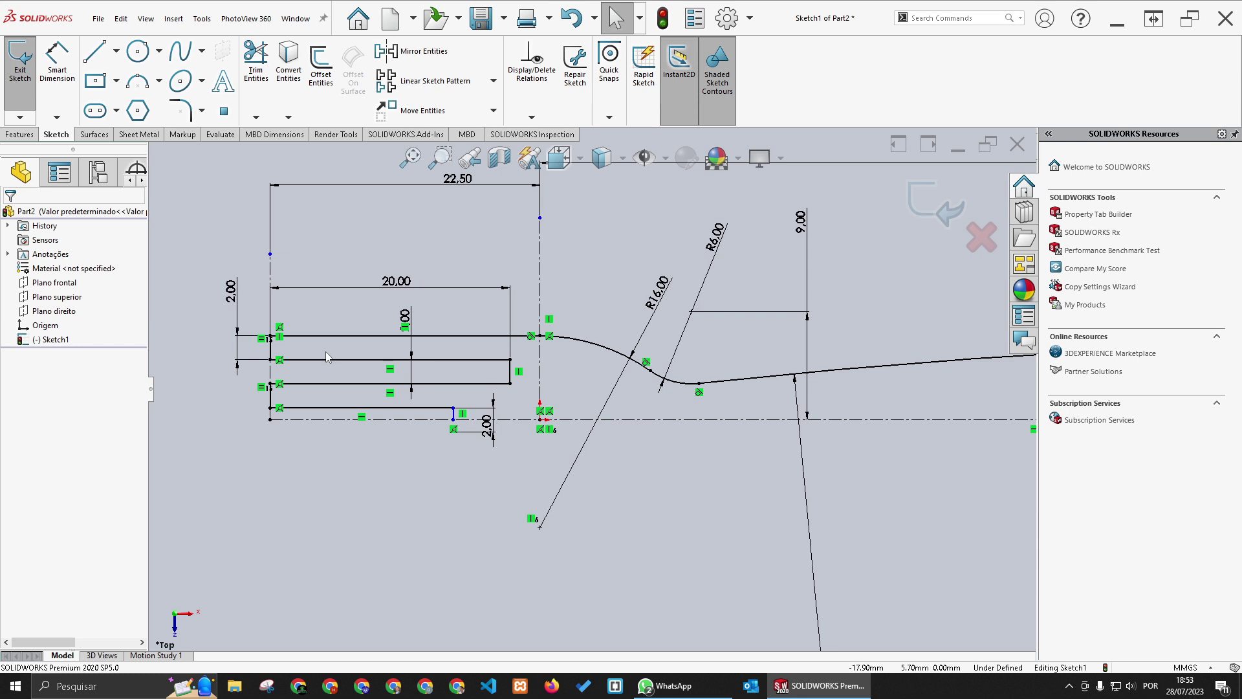
# Step: Draw a circle of 1 mm radius centred on each of the two short vertical lines at the left end
pyautogui.click(137, 51)
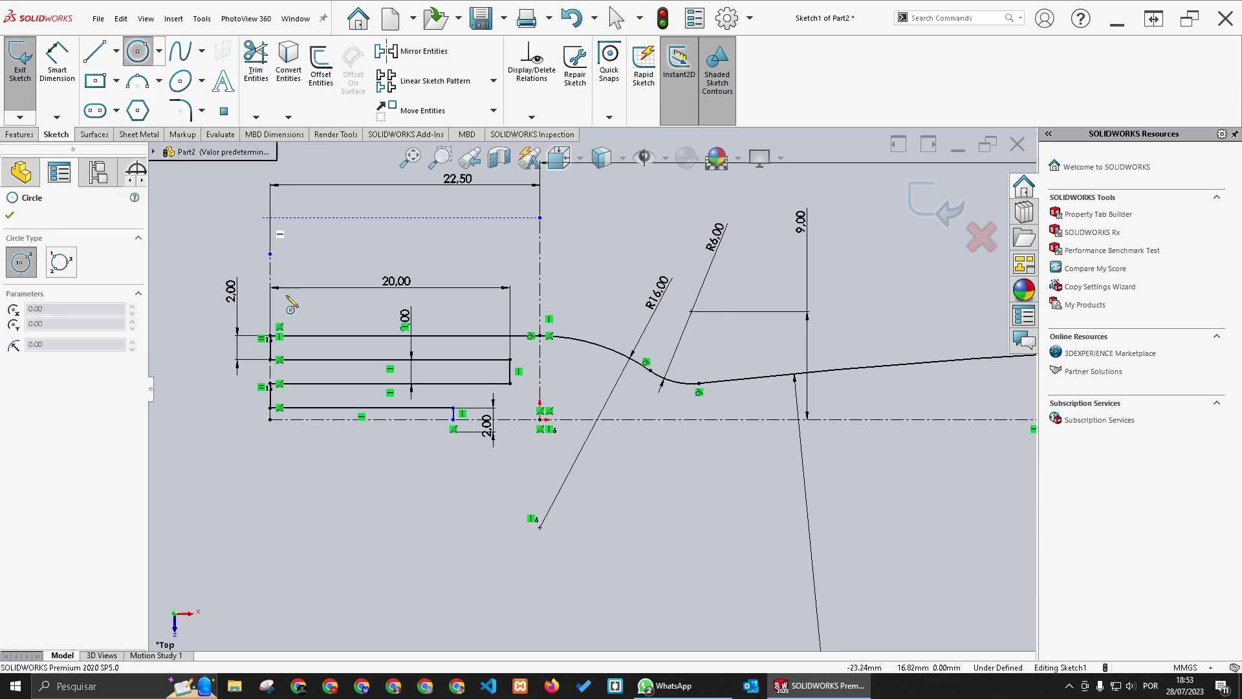
pyautogui.click(269, 347)
pyautogui.click(271, 359)
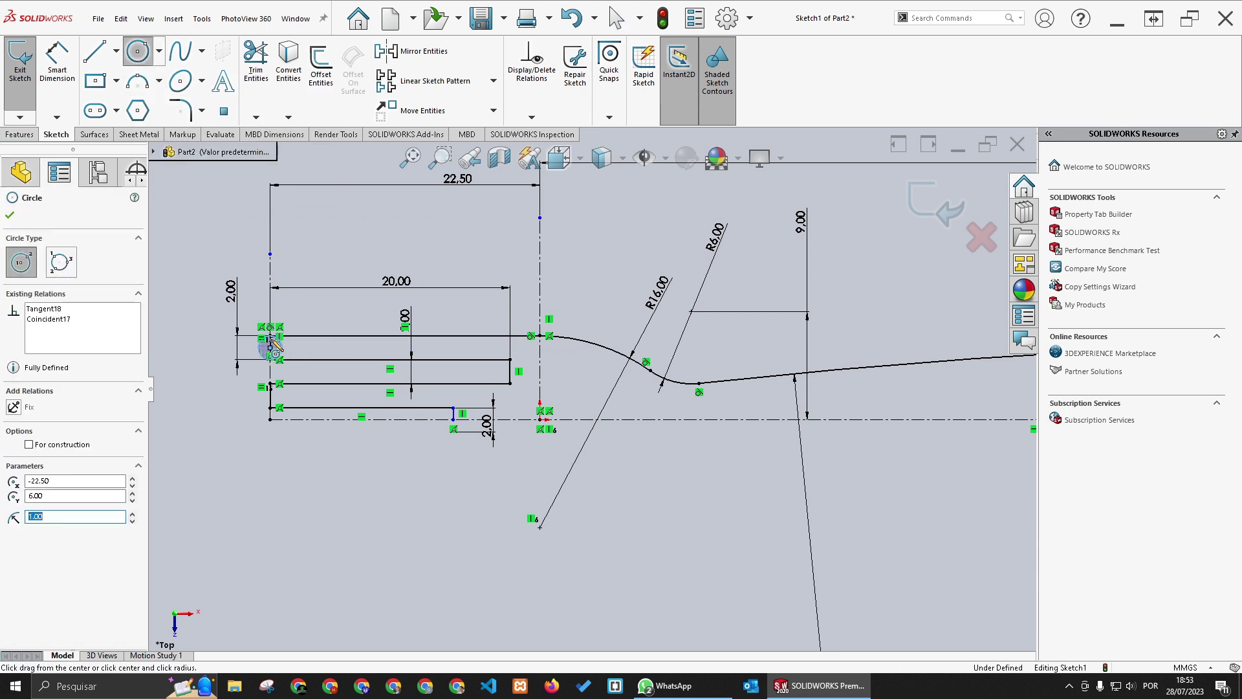
pyautogui.scroll(-2, 277, 408)
pyautogui.click(290, 391)
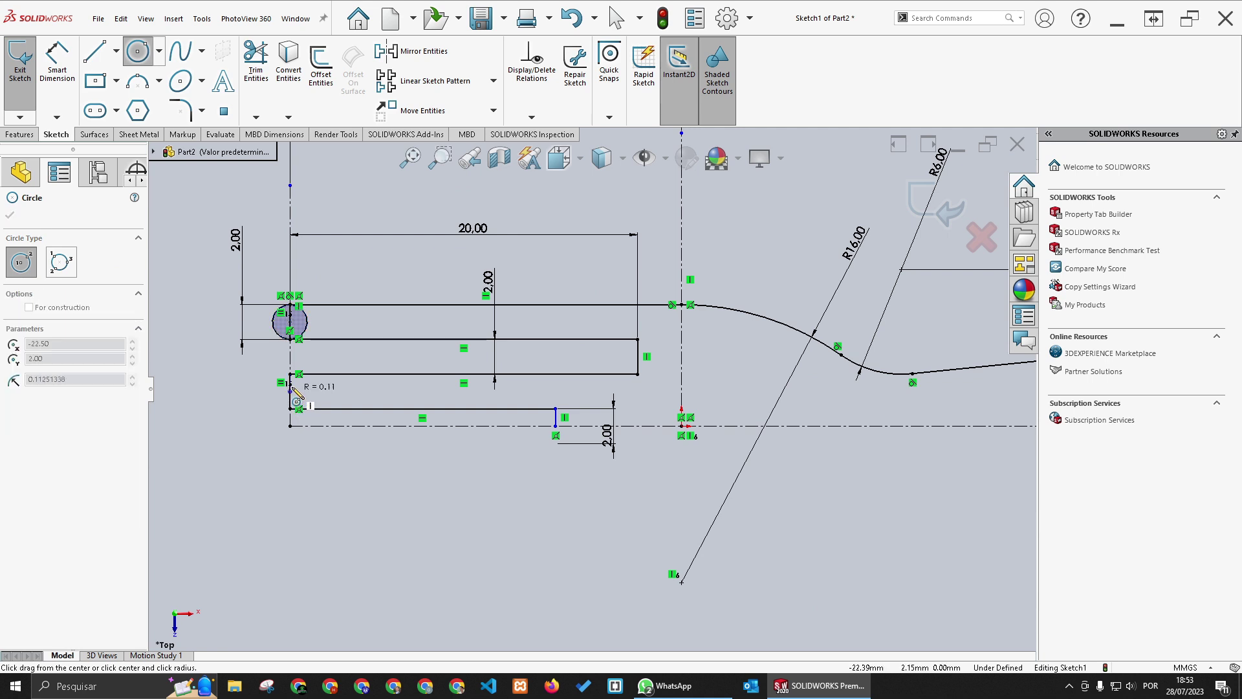
pyautogui.click(297, 408)
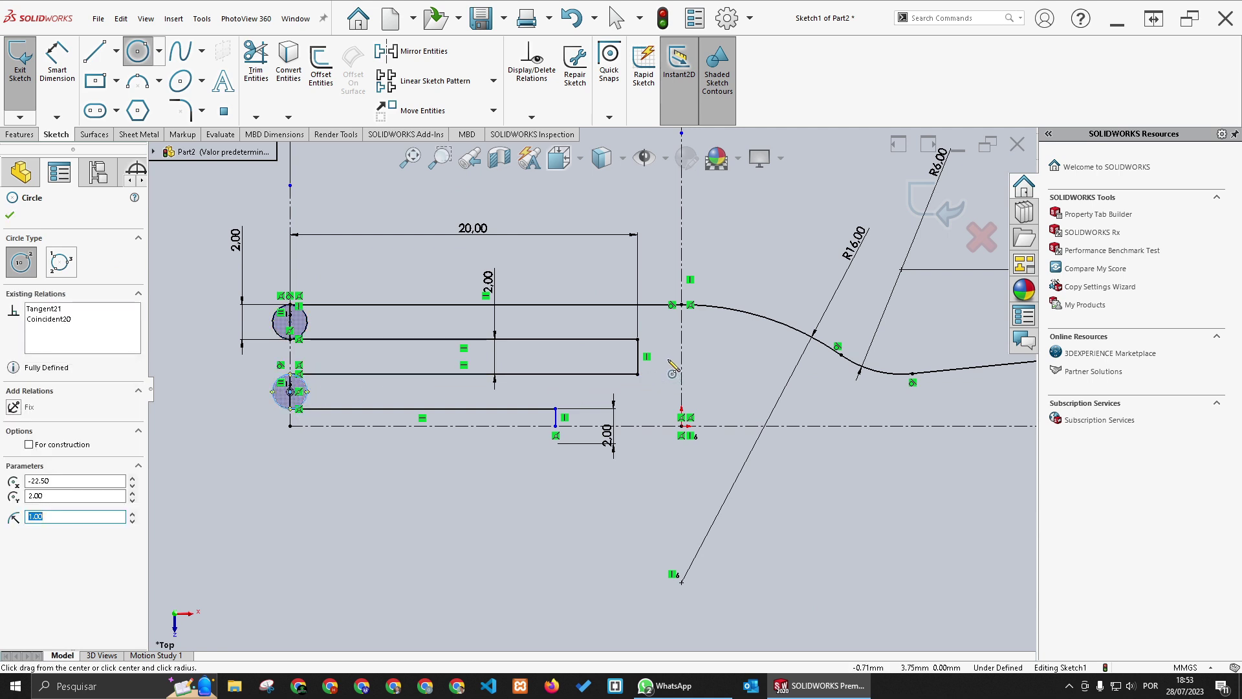
# Step: Draw a circle of 1 mm radius centred on the slot's closed end line
pyautogui.click(637, 356)
pyautogui.click(639, 341)
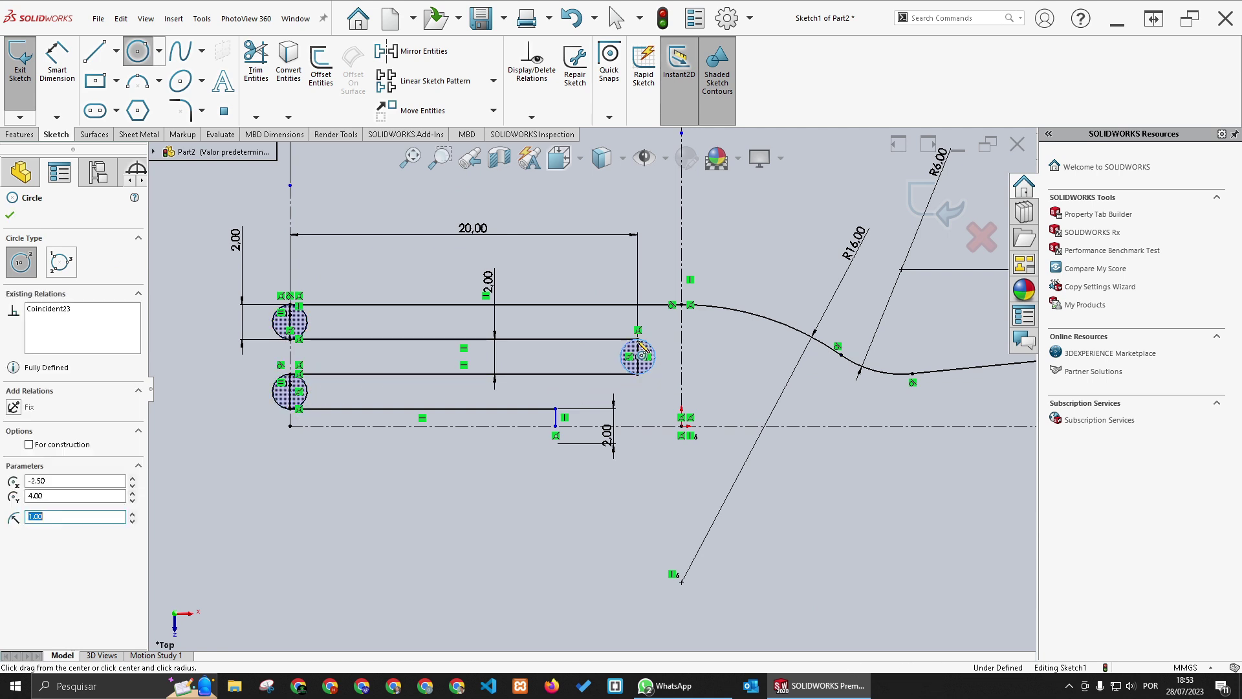
pyautogui.scroll(1, 644, 388)
pyautogui.scroll(-1, 647, 407)
pyautogui.press('Escape')
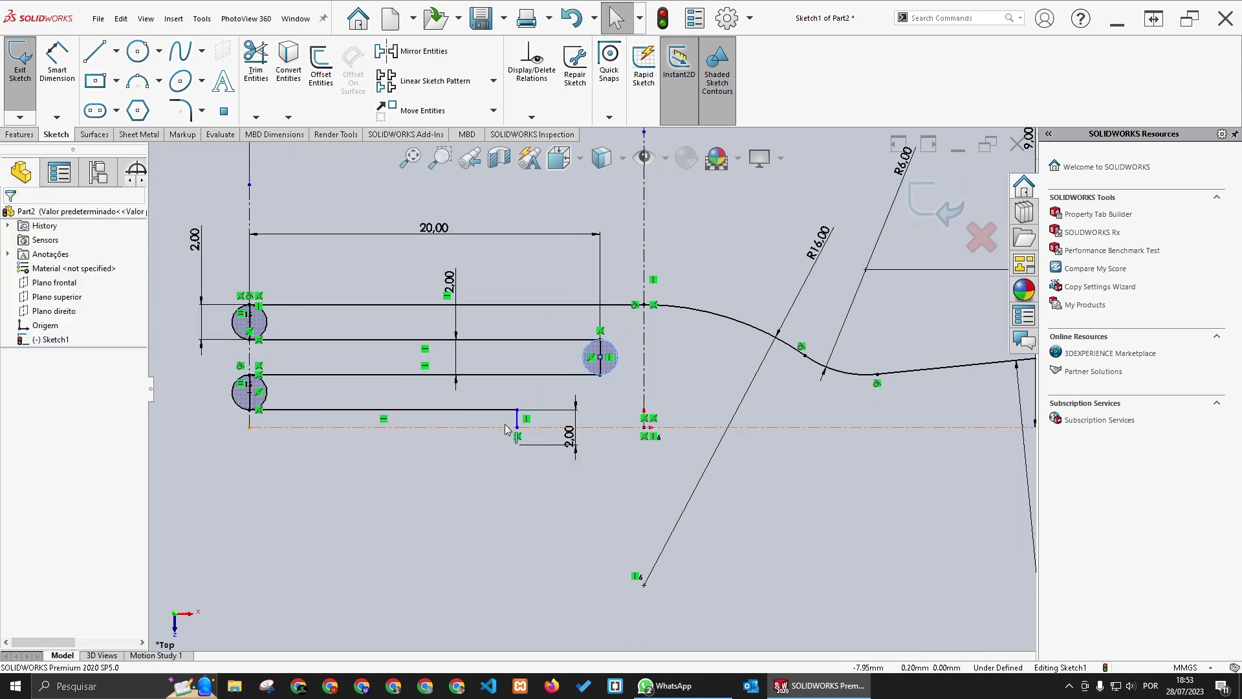
# Step: Make the short vertical line above the centerline collinear with the slot's closed end line
pyautogui.click(517, 419)
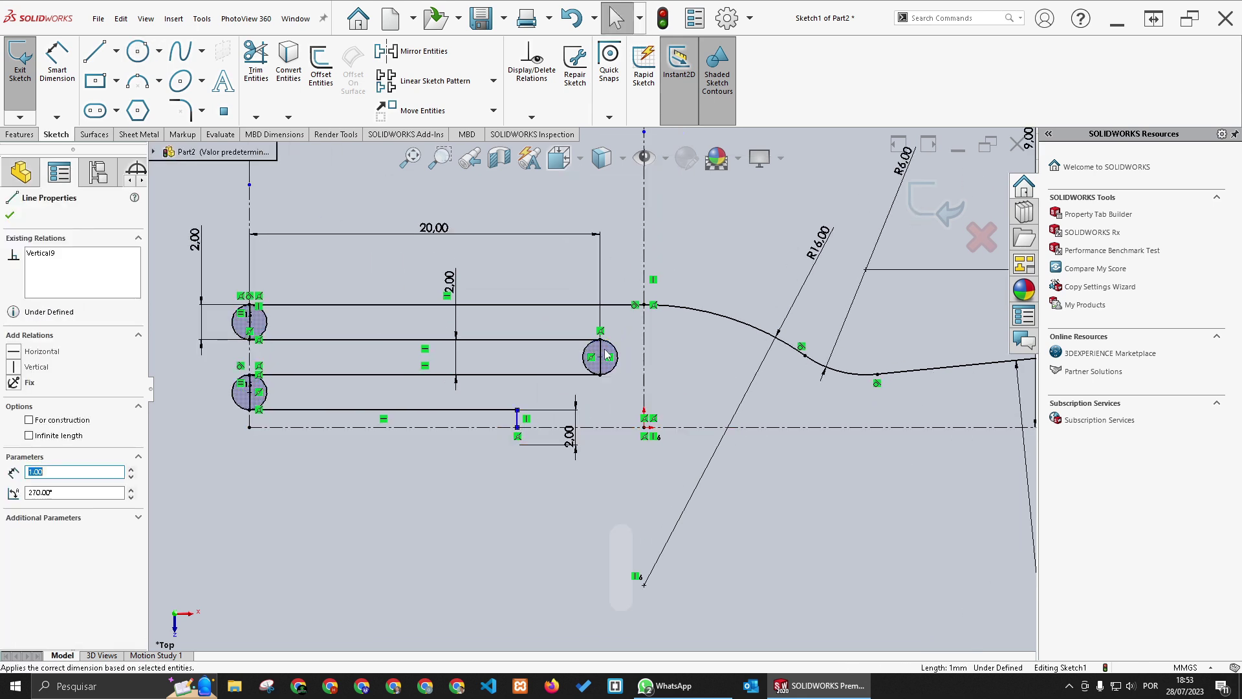
pyautogui.keyDown('ctrl'); pyautogui.click(601, 354); pyautogui.keyUp('ctrl')
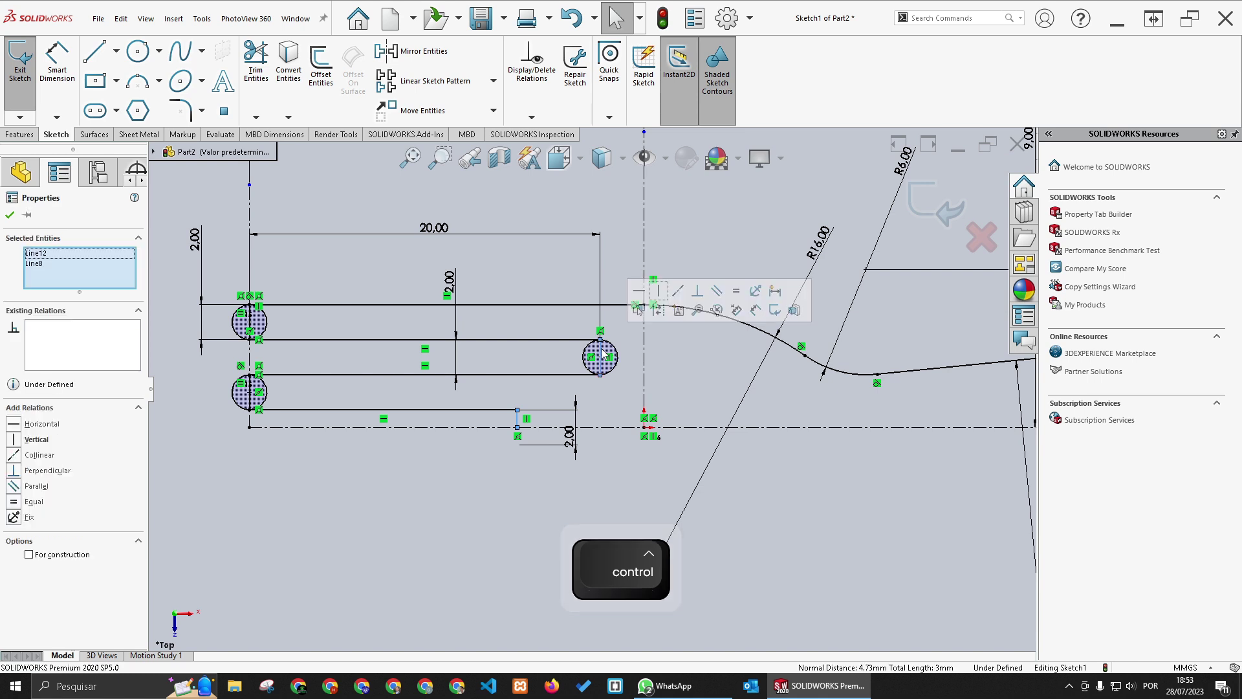
pyautogui.click(675, 295)
pyautogui.press('Escape')
# Step: Draw a circle of 1 mm radius centred where the lower section's end line meets the horizontal centerline
pyautogui.scroll(-2, 633, 414)
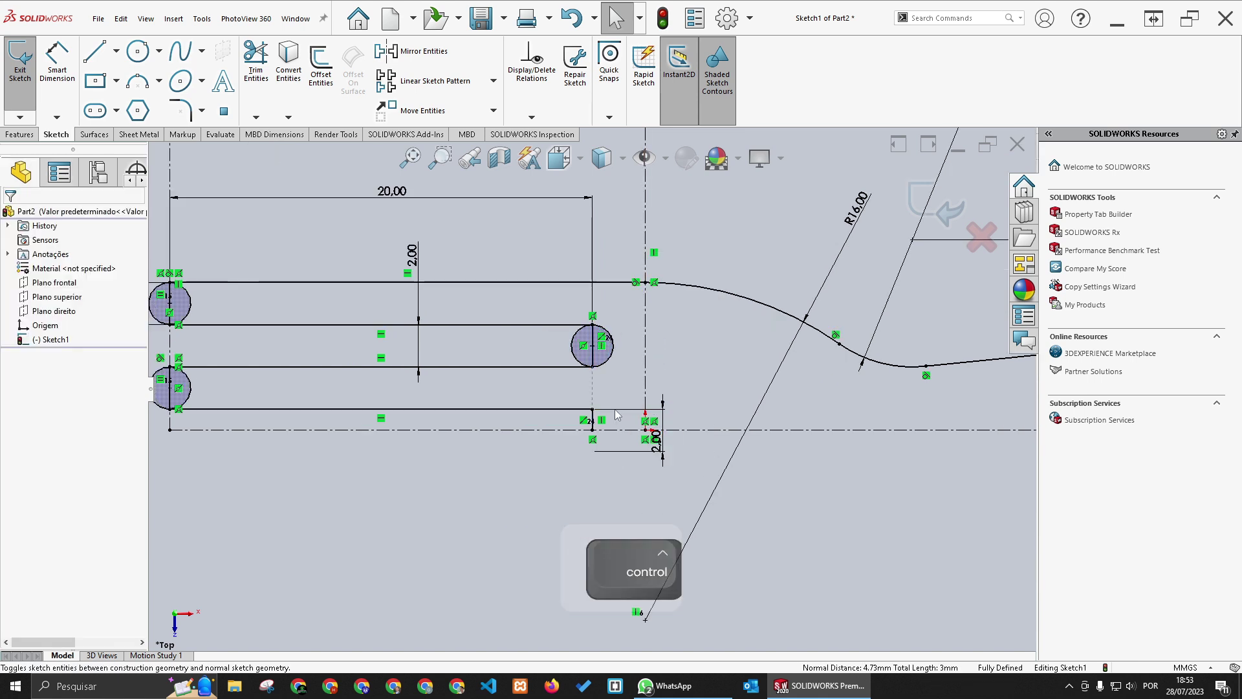
pyautogui.scroll(-2, 632, 414)
pyautogui.click(138, 52)
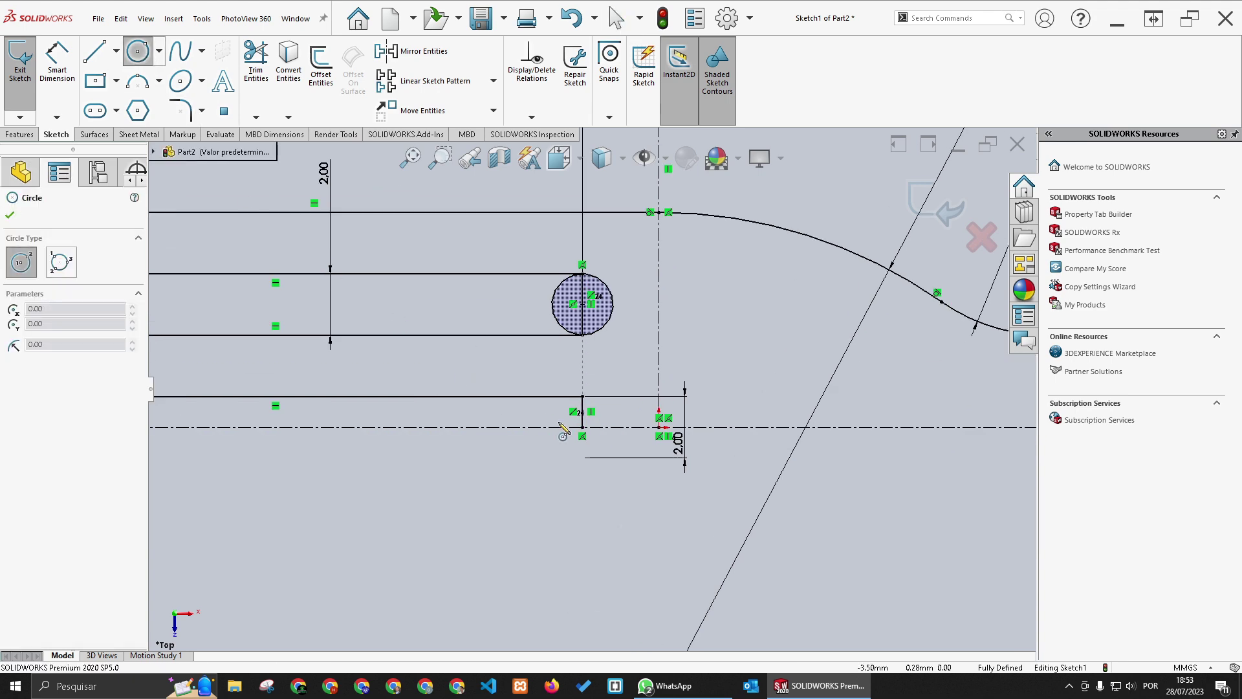
pyautogui.click(582, 428)
pyautogui.click(584, 396)
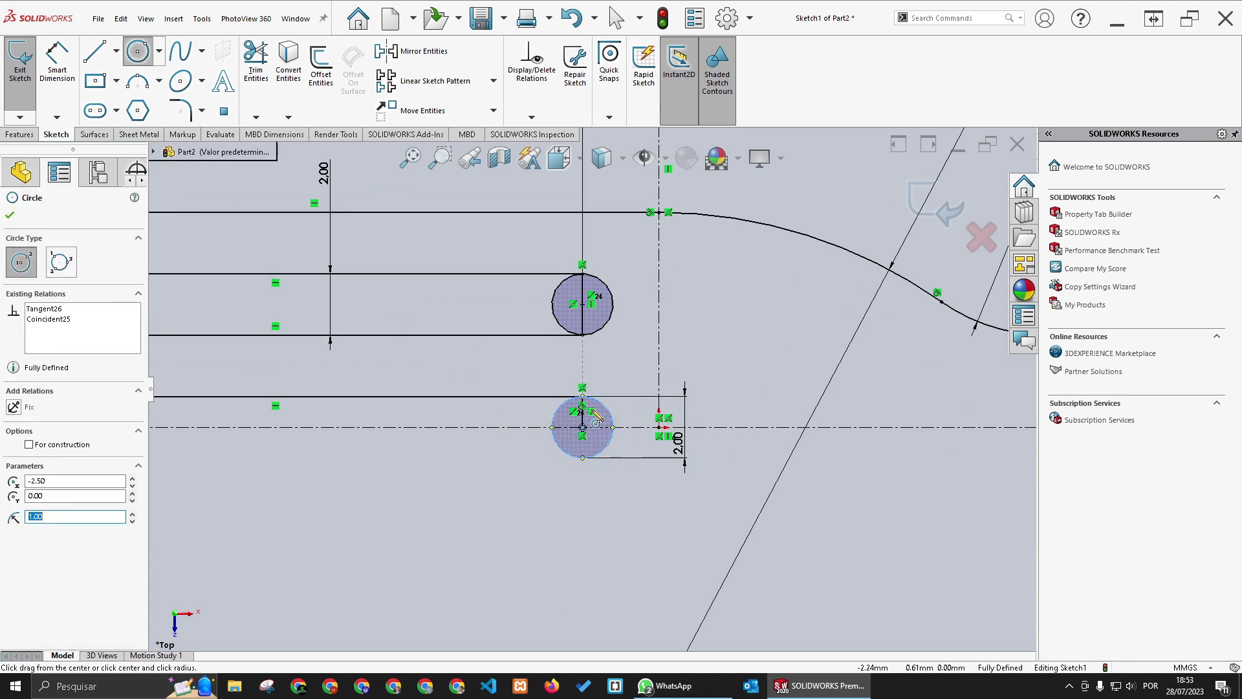
pyautogui.press('Escape')
# Step: Mirror the whole half-profile, with its slot lines and small circles, about the horizontal centerline
pyautogui.scroll(3, 595, 419)
pyautogui.scroll(-3, 592, 424)
pyautogui.scroll(3, 589, 426)
pyautogui.scroll(-2, 588, 428)
pyautogui.scroll(10, 587, 427)
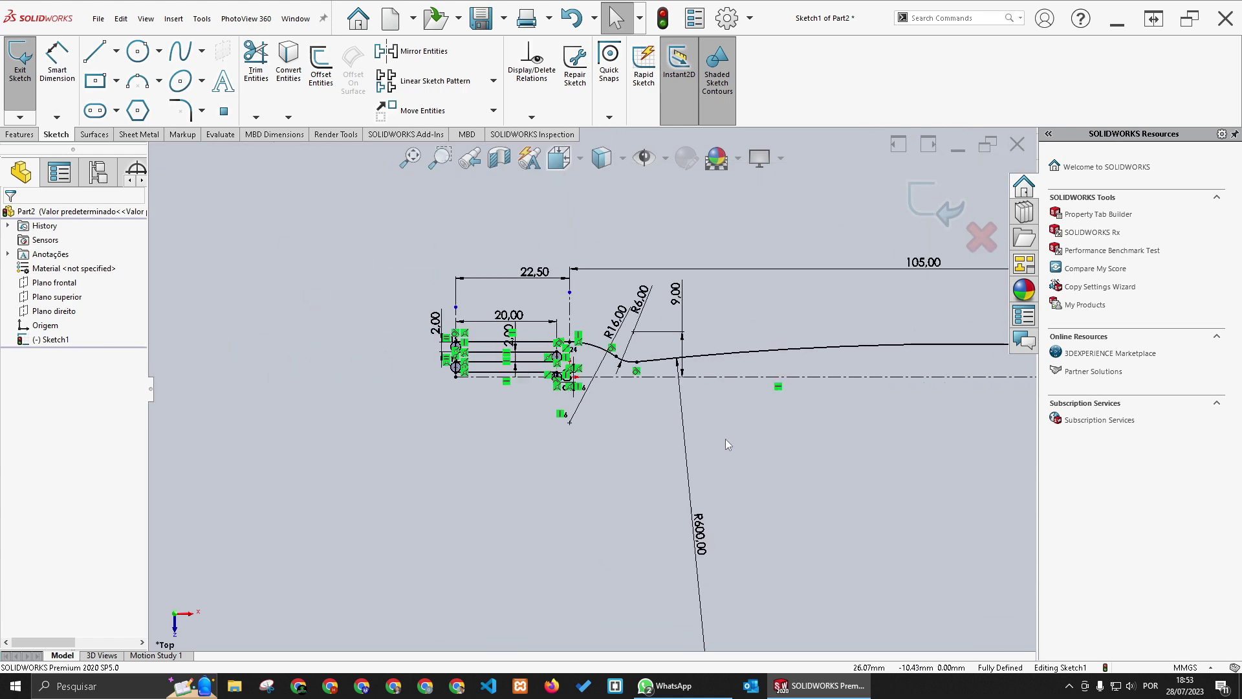
pyautogui.scroll(-2, 825, 390)
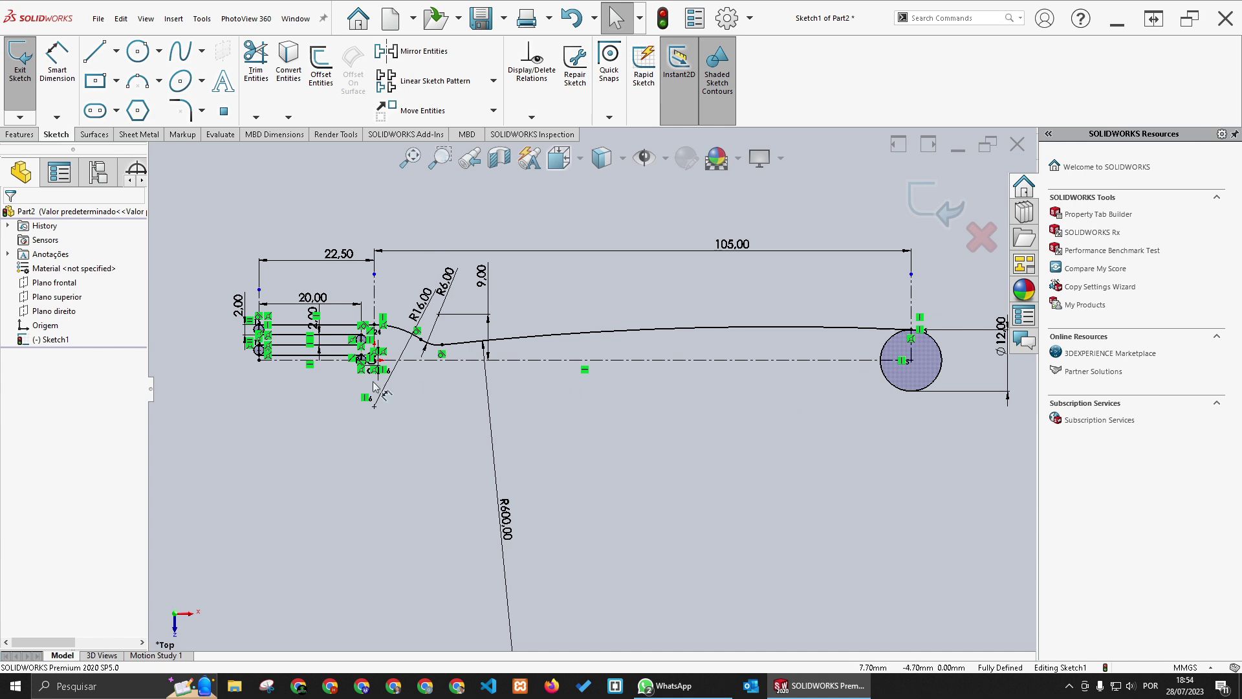
pyautogui.click(414, 51)
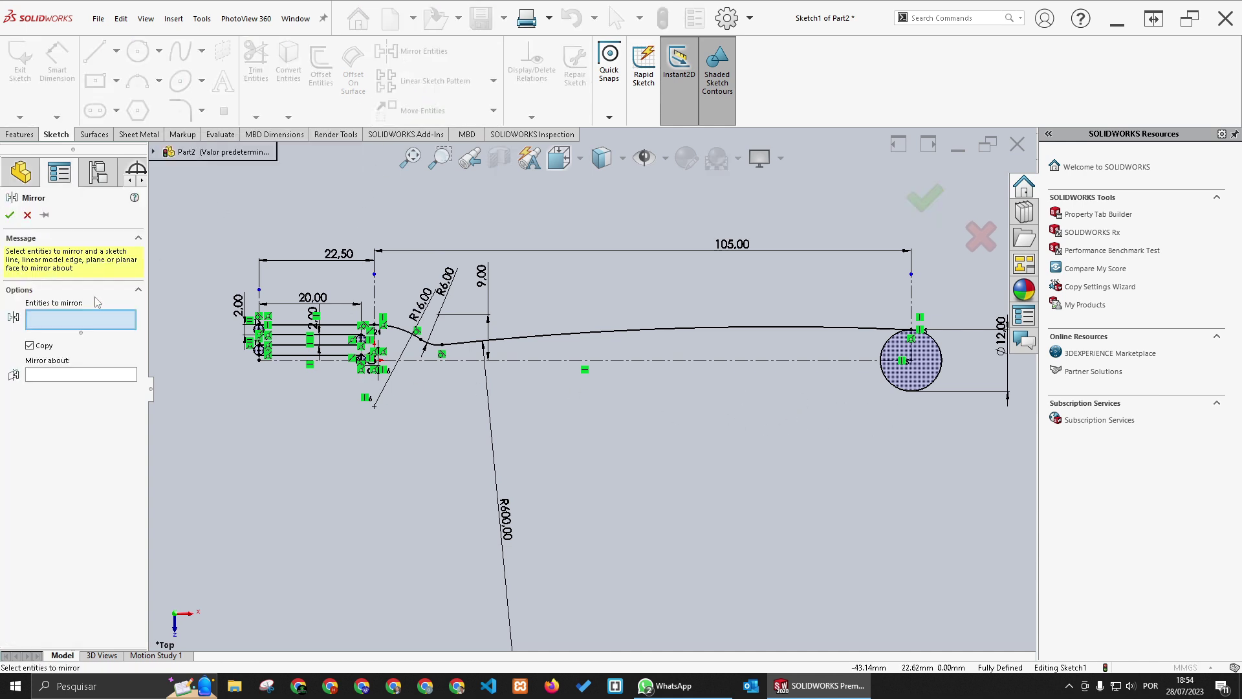
pyautogui.moveTo(194, 289)
pyautogui.mouseDown()
pyautogui.moveTo(946, 410)
pyautogui.moveTo(966, 423)
pyautogui.mouseUp()
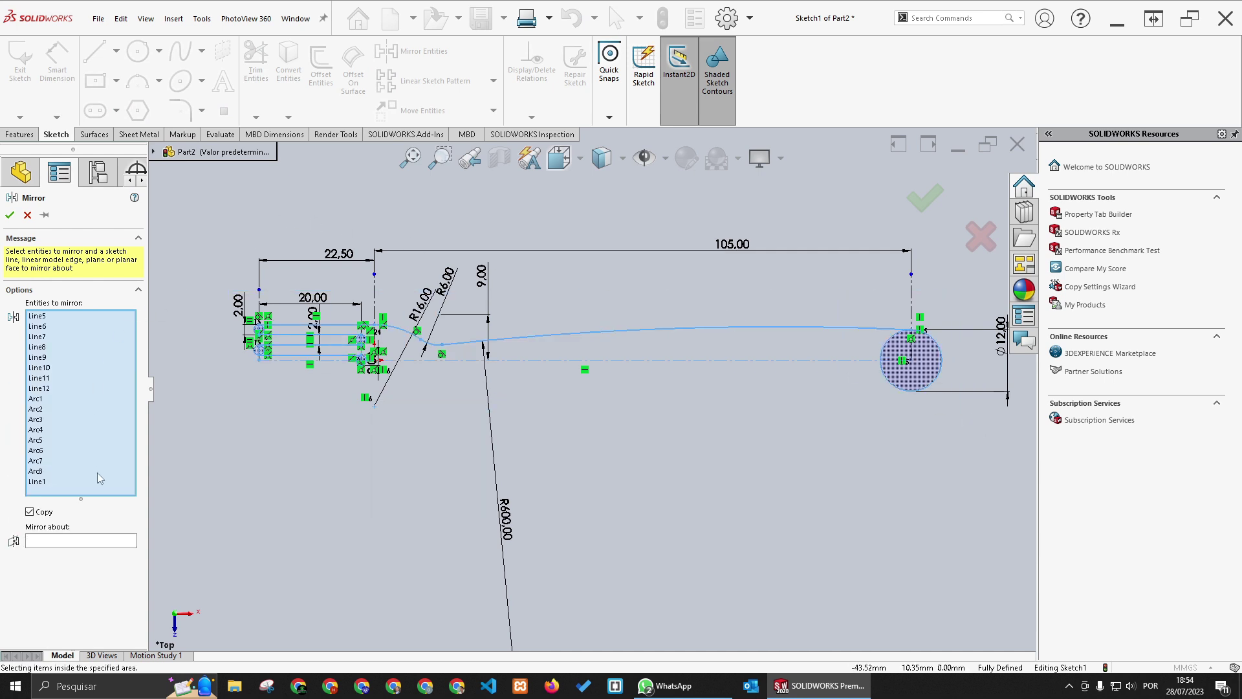
pyautogui.click(91, 541)
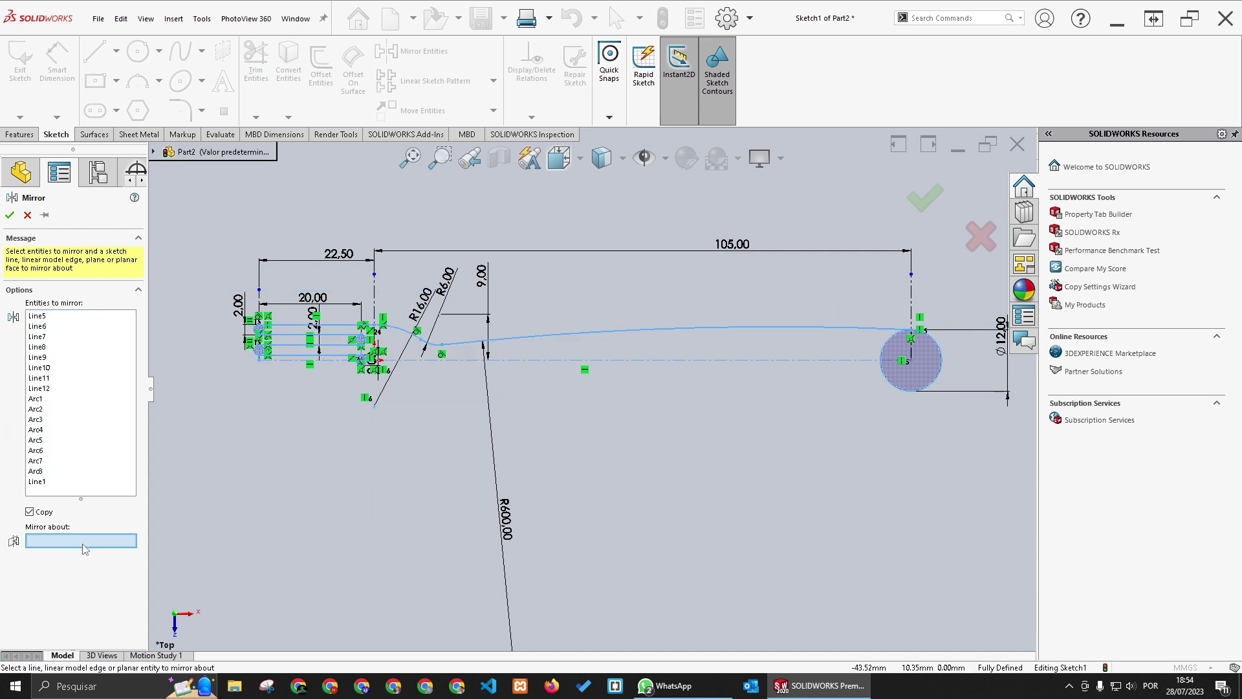
pyautogui.click(524, 366)
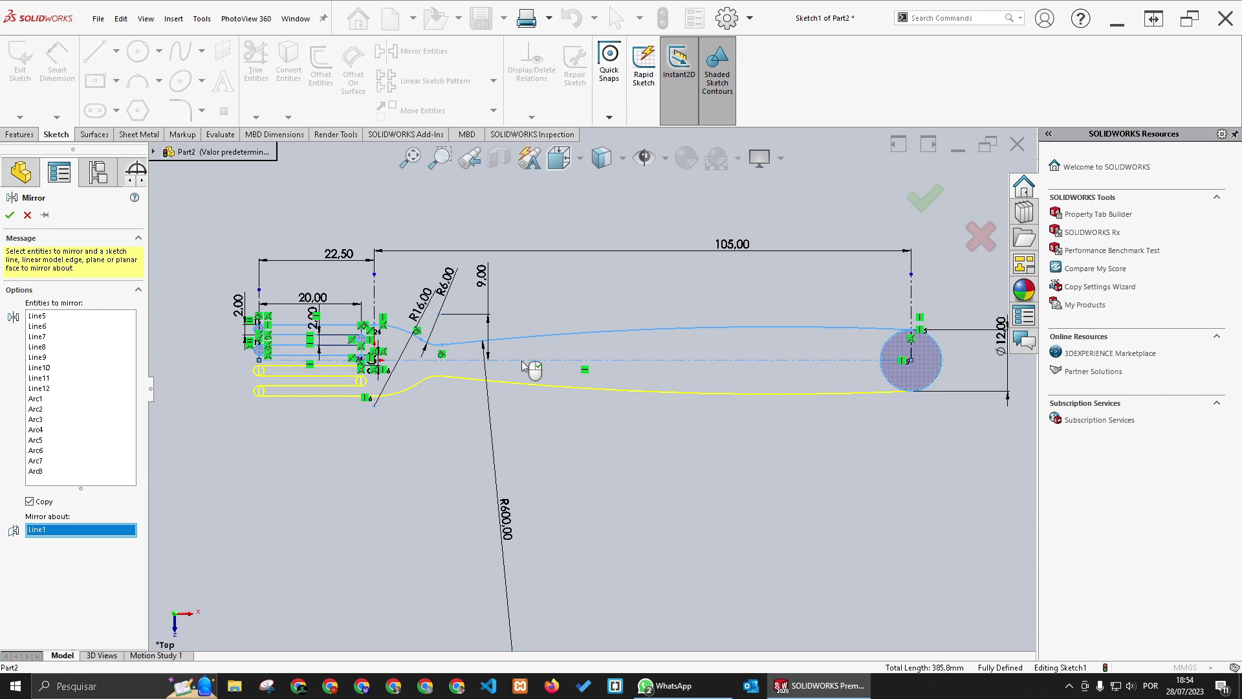
pyautogui.rightClick(523, 365)
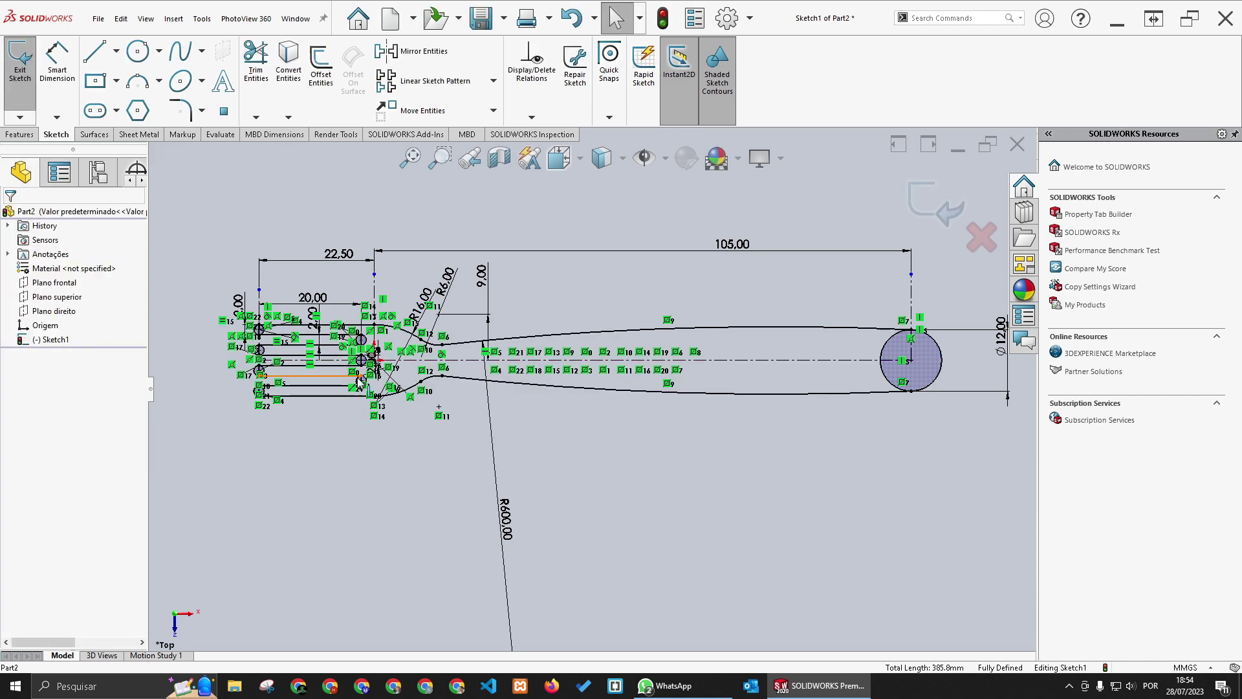
# Step: Trim the inner halves of the four left-end circles and their short vertical lines to leave rounded tine tips
pyautogui.scroll(-5, 360, 382)
pyautogui.scroll(-3, 375, 370)
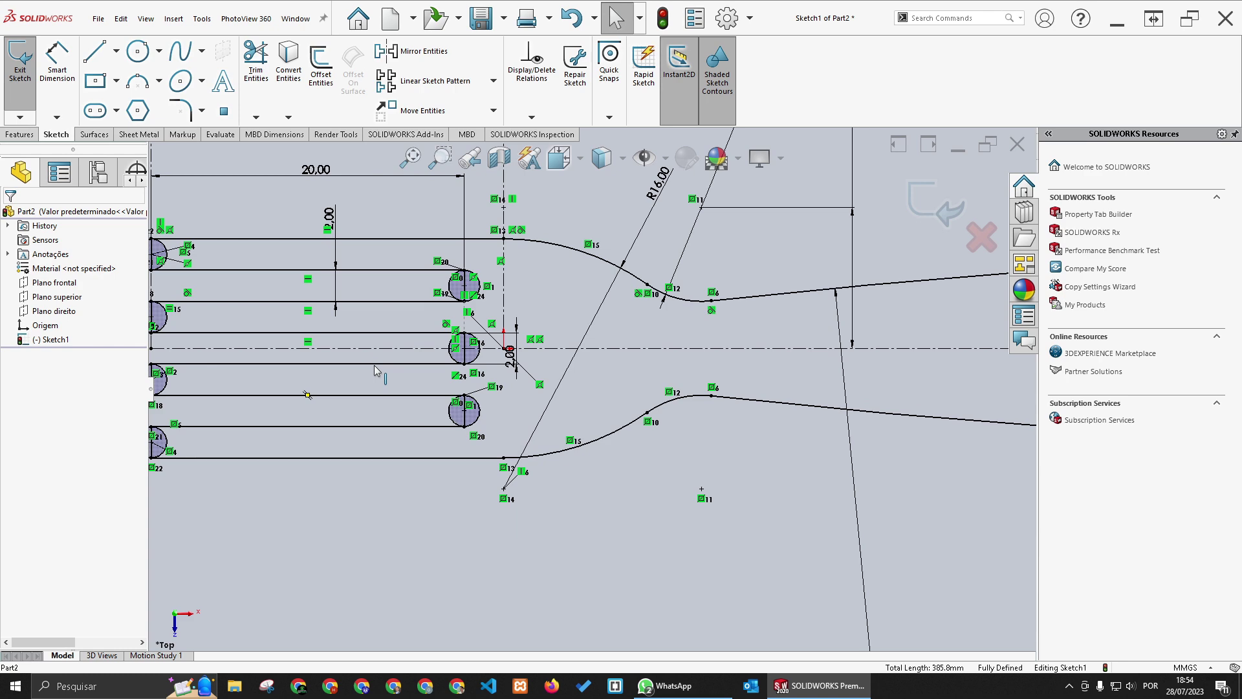
pyautogui.scroll(-3, 375, 370)
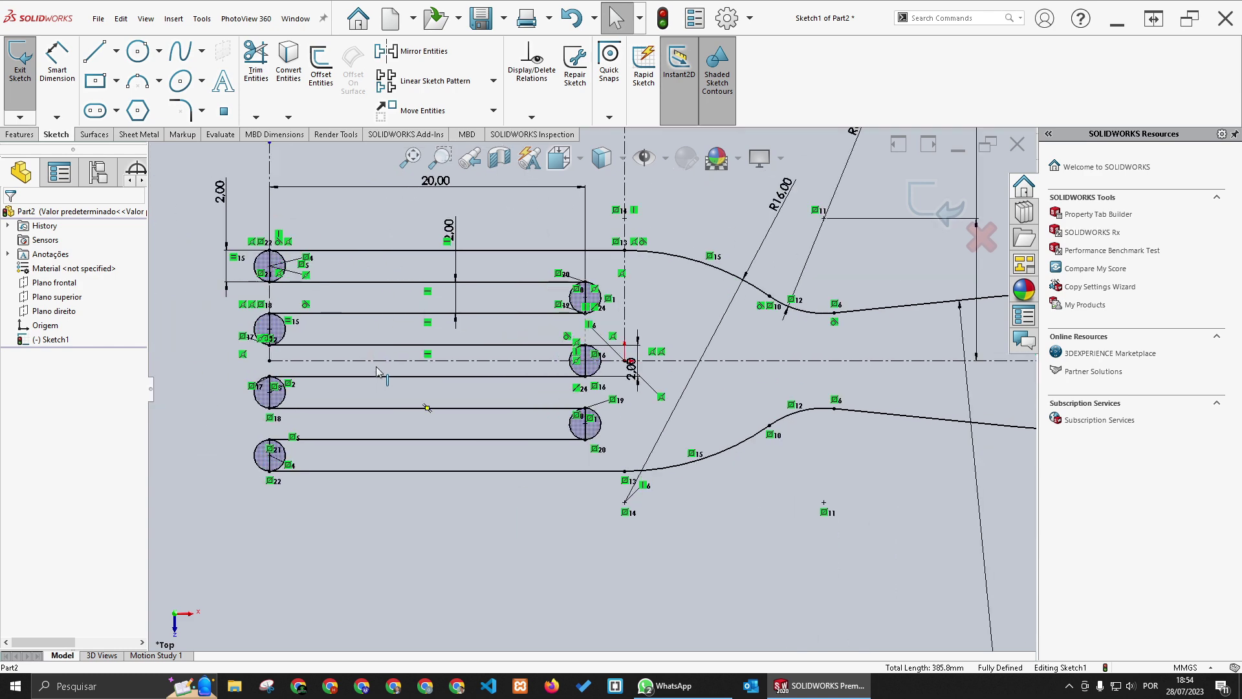
pyautogui.click(254, 61)
pyautogui.scroll(-2, 213, 247)
pyautogui.moveTo(320, 248)
pyautogui.mouseDown()
pyautogui.moveTo(304, 262)
pyautogui.moveTo(354, 358)
pyautogui.moveTo(294, 360)
pyautogui.moveTo(346, 453)
pyautogui.moveTo(317, 472)
pyautogui.moveTo(280, 470)
pyautogui.mouseUp()
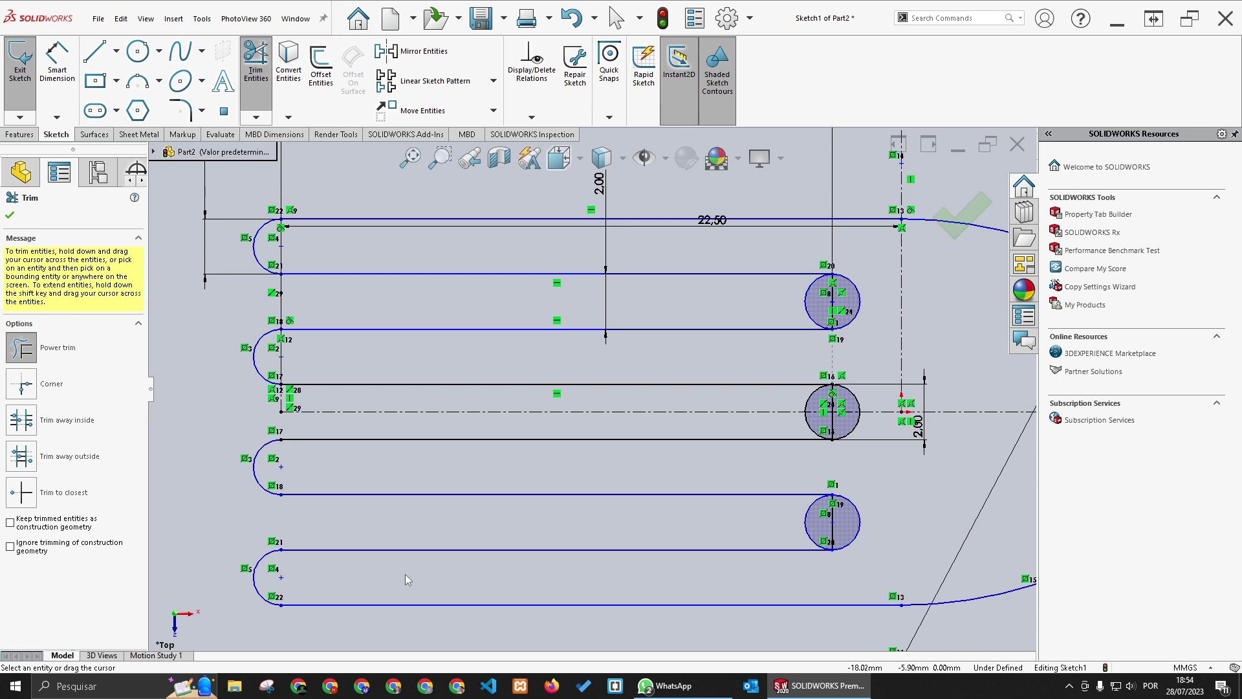
# Step: Trim the inner halves and vertical lines of the three circles at the slots' closed ends, leaving rounded slot bottoms
pyautogui.moveTo(780, 521); pyautogui.dragTo(845, 524)
pyautogui.moveTo(795, 396)
pyautogui.mouseDown()
pyautogui.moveTo(842, 404)
pyautogui.moveTo(836, 427)
pyautogui.mouseUp()
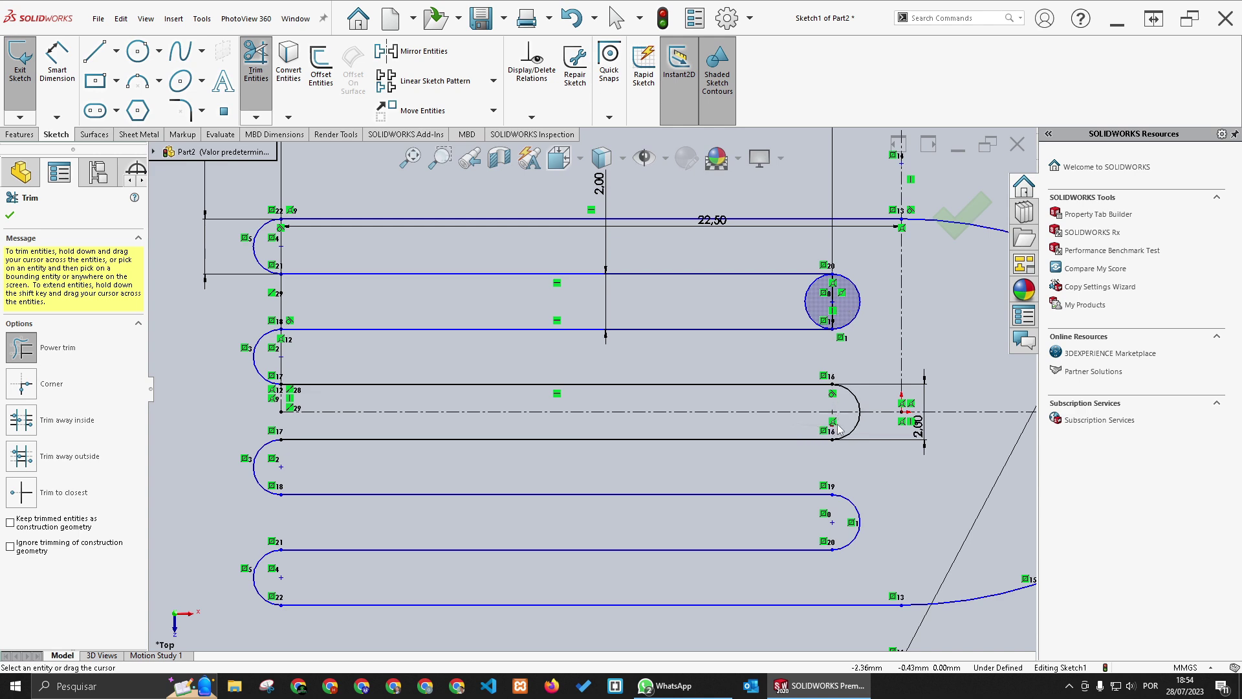
pyautogui.moveTo(809, 285); pyautogui.dragTo(833, 292)
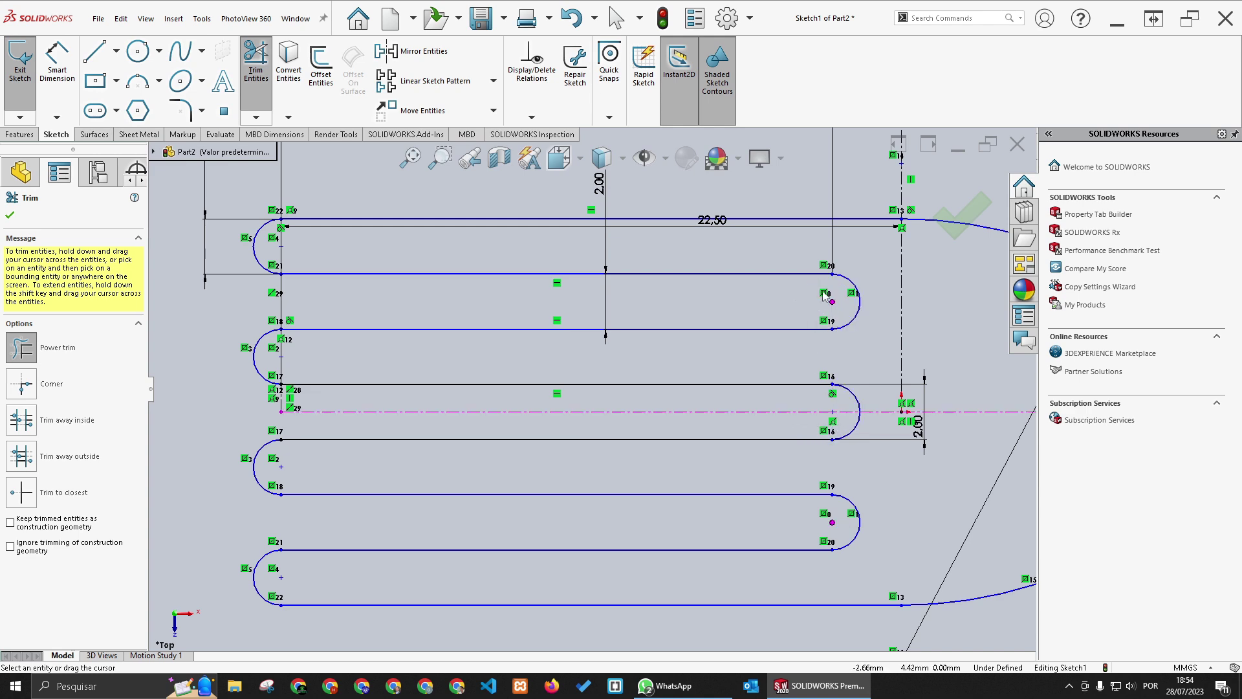
pyautogui.scroll(4, 790, 321)
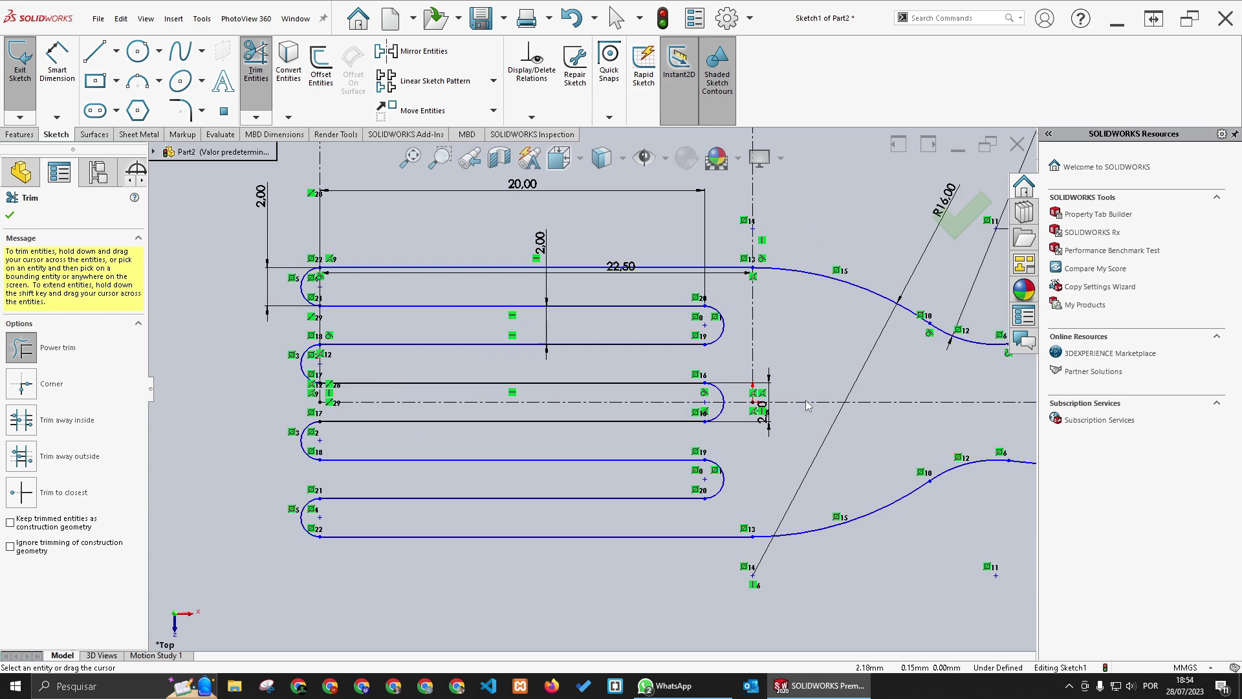
pyautogui.press('Escape')
# Step: Reposition the 22.50 mm dimension below the profile and move the 12 mm diameter dimension closer to the end circle
pyautogui.moveTo(615, 285)
pyautogui.mouseDown()
pyautogui.moveTo(600, 225)
pyautogui.moveTo(596, 502)
pyautogui.moveTo(631, 556)
pyautogui.mouseUp()
pyautogui.click(629, 556)
pyautogui.scroll(5, 732, 449)
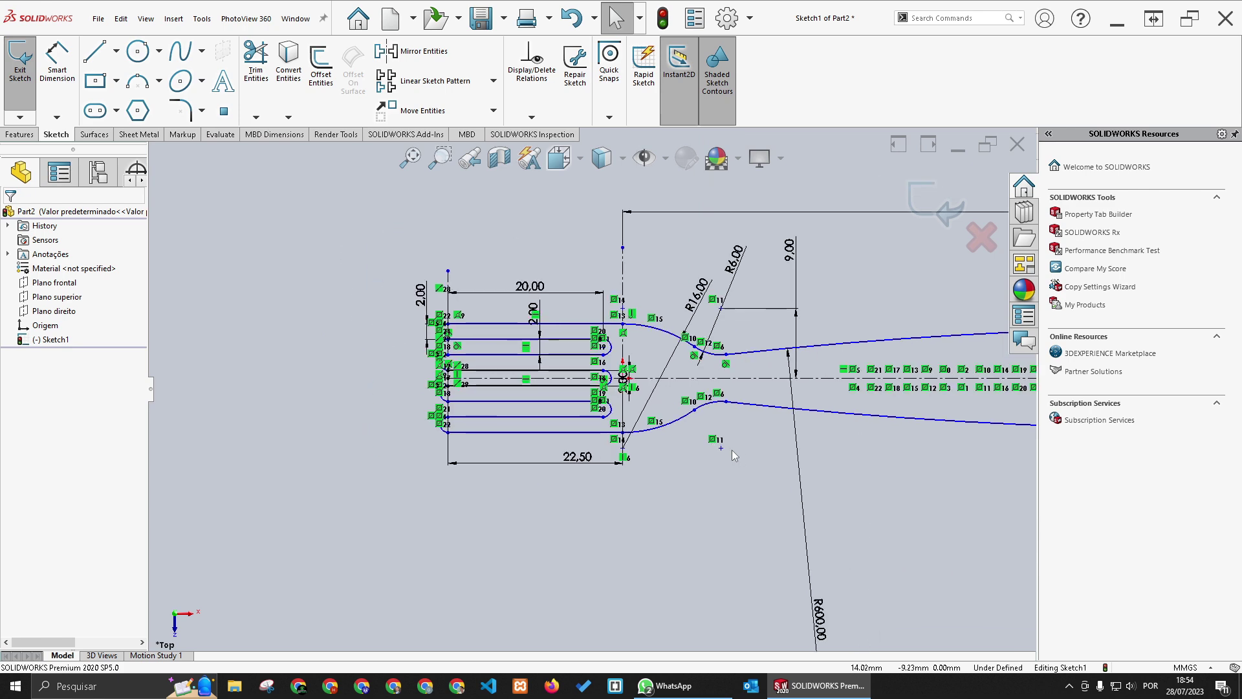
pyautogui.scroll(5, 732, 449)
pyautogui.scroll(-4, 786, 404)
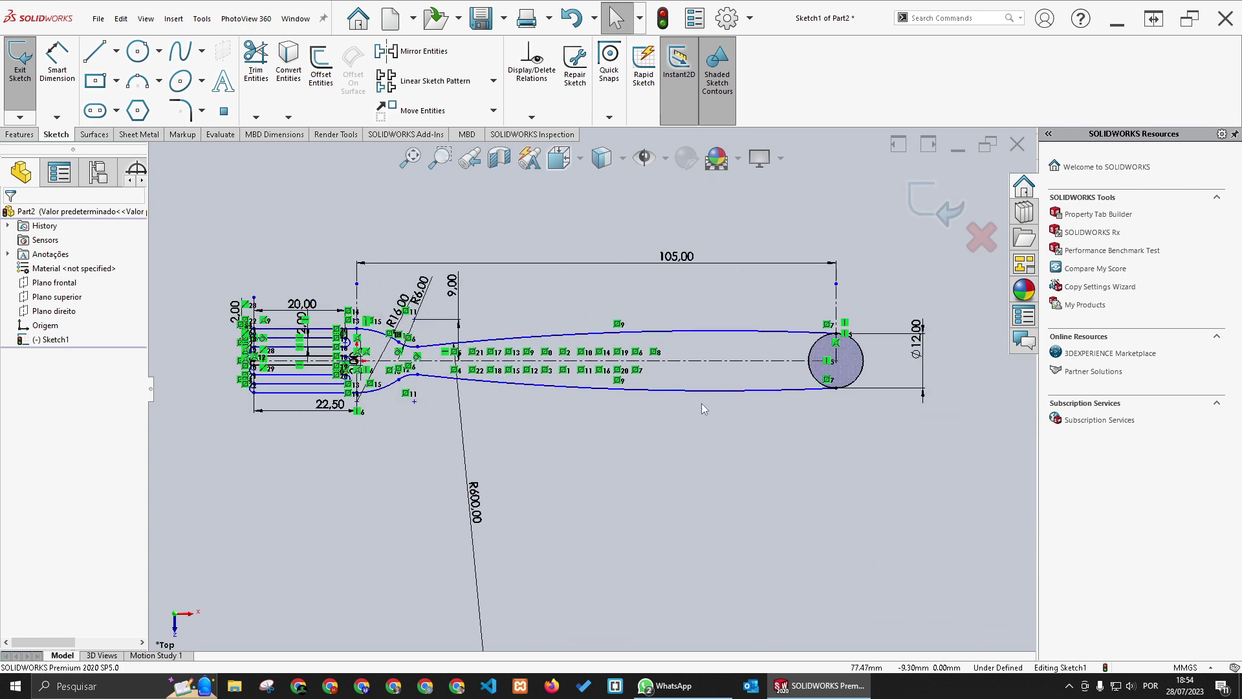
pyautogui.moveTo(919, 349); pyautogui.dragTo(897, 353)
# Step: Try to make the upper handle arc tangent to the end circle, and undo the relation
pyautogui.scroll(-2, 893, 357)
pyautogui.scroll(-2, 820, 370)
pyautogui.scroll(-2, 802, 338)
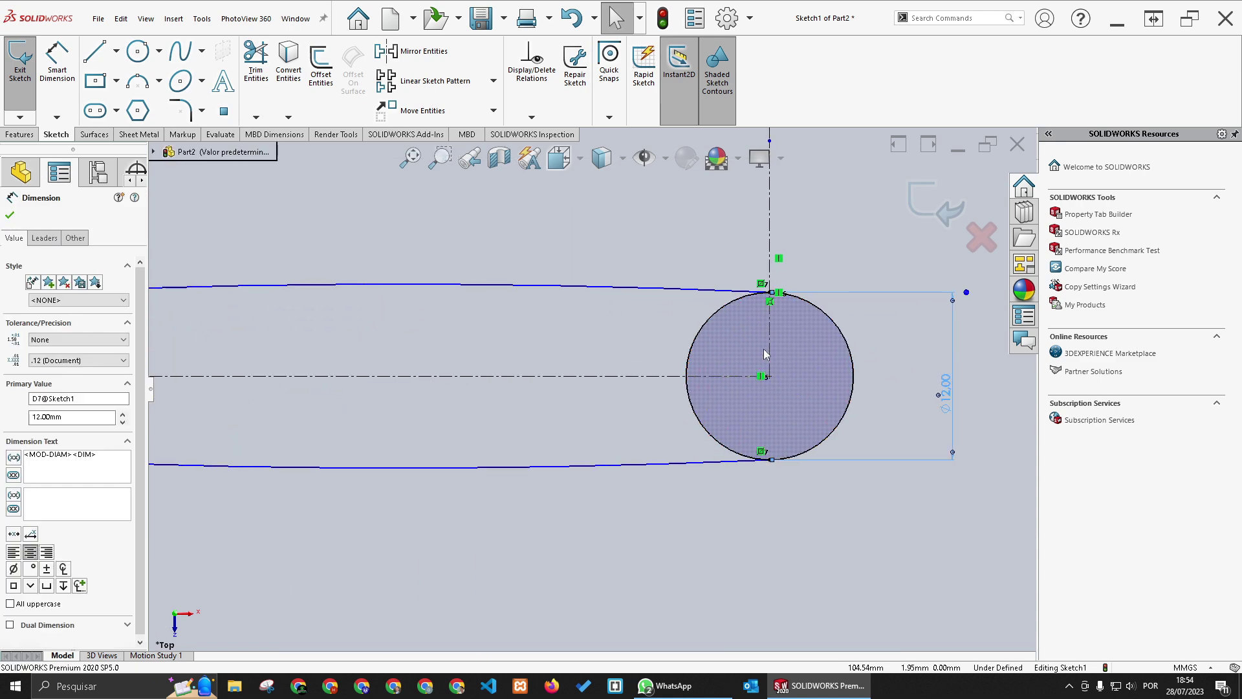
pyautogui.press('Escape')
pyautogui.click(770, 291)
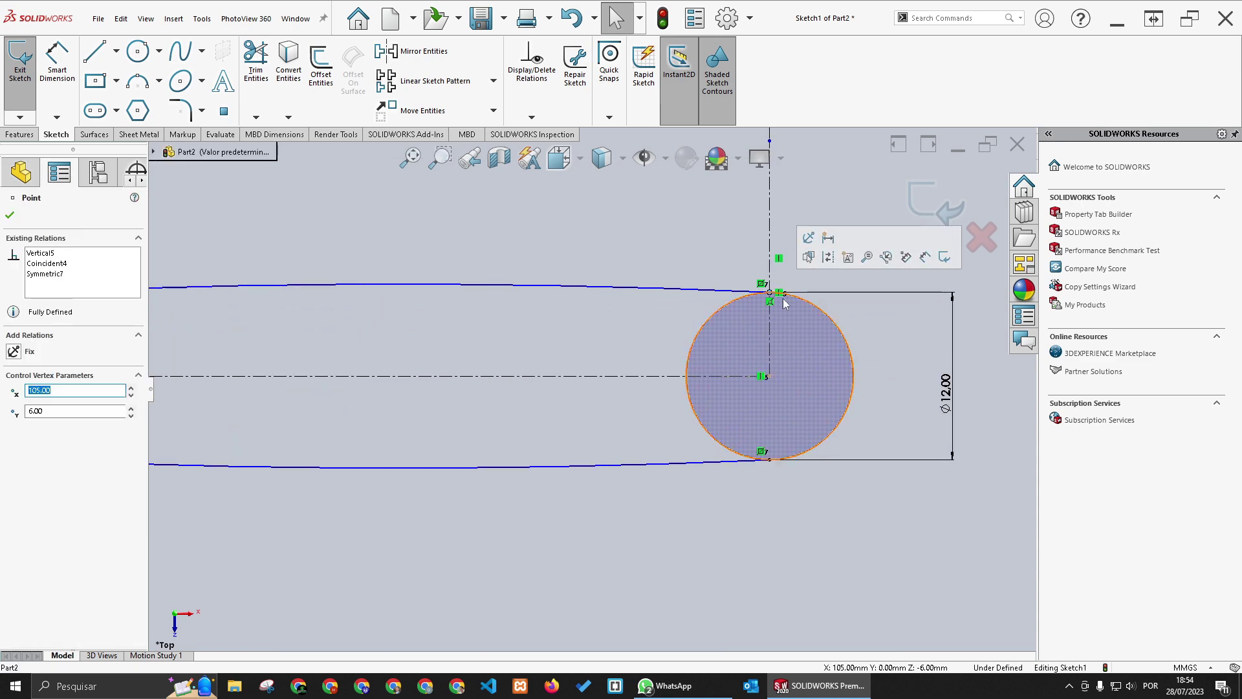
pyautogui.keyDown('ctrl'); pyautogui.click(795, 303); pyautogui.keyUp('ctrl')
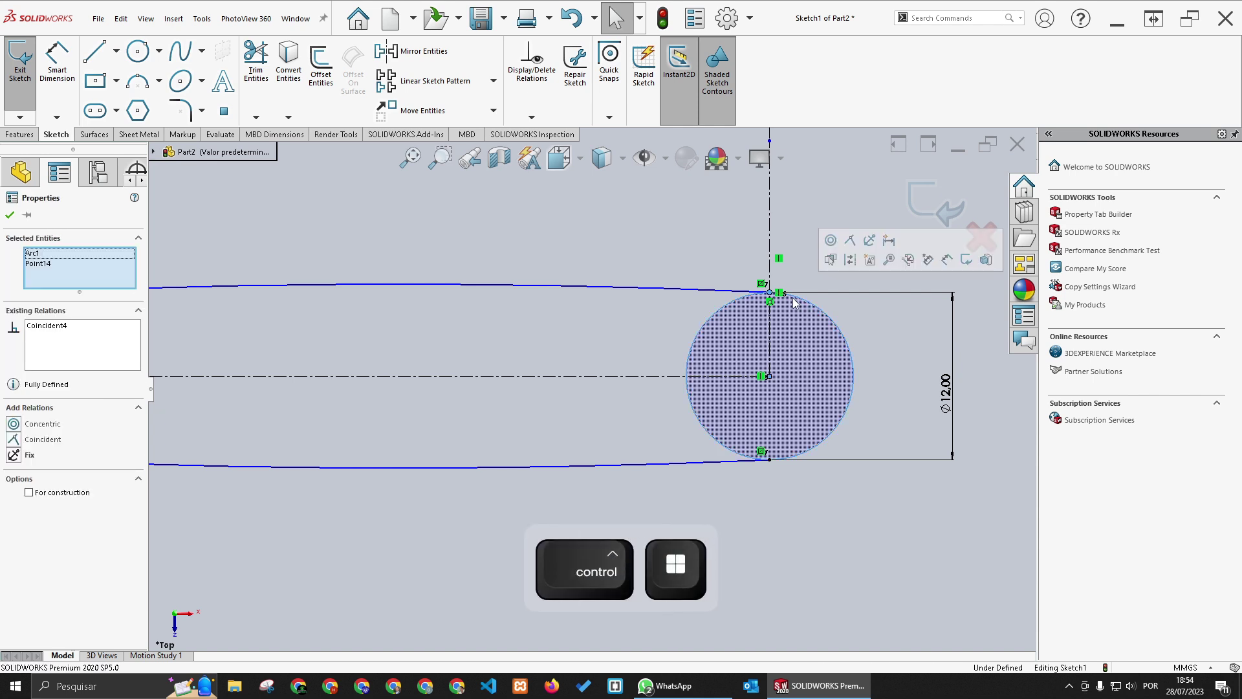
pyautogui.click(714, 264)
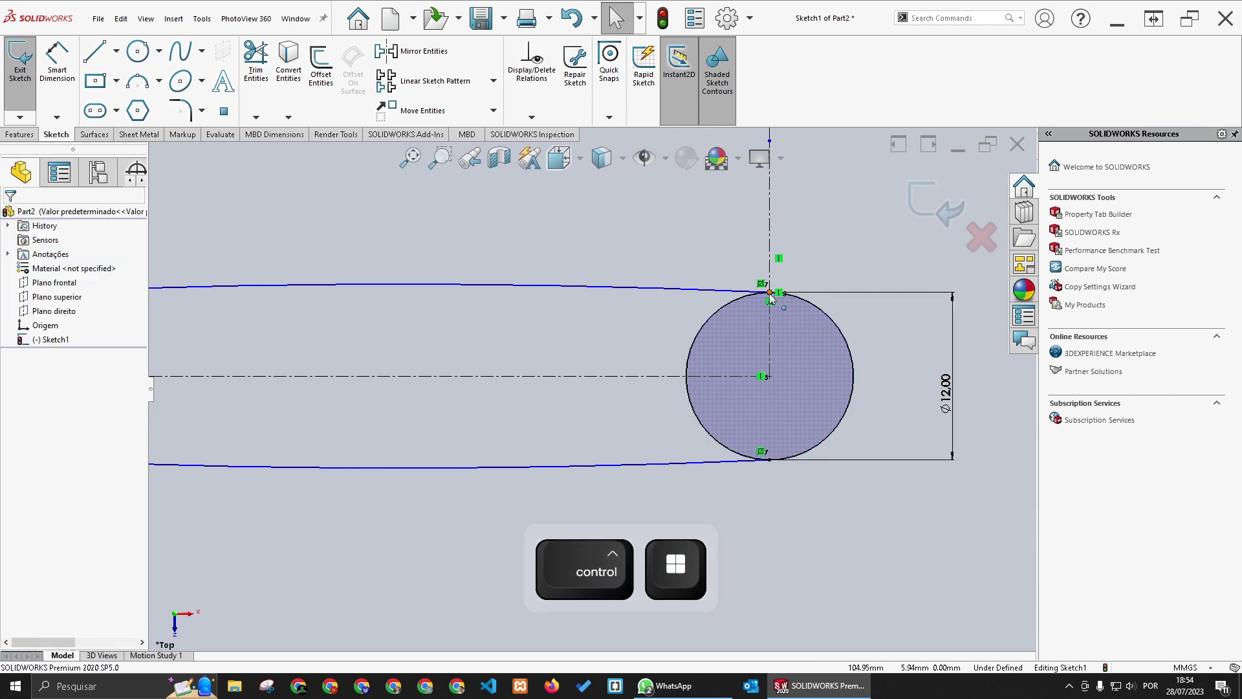
pyautogui.click(770, 293)
pyautogui.keyDown('ctrl'); pyautogui.click(795, 300); pyautogui.keyUp('ctrl')
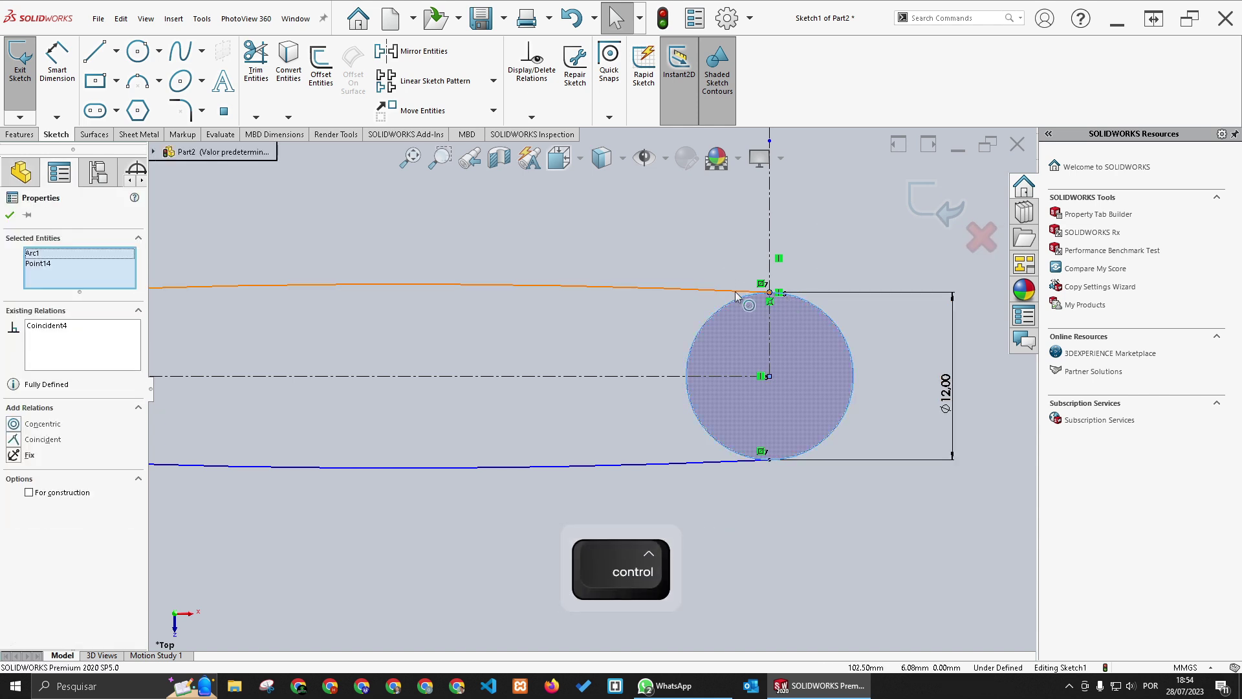
pyautogui.click(796, 301)
pyautogui.keyDown('ctrl'); pyautogui.click(810, 307); pyautogui.keyUp('ctrl')
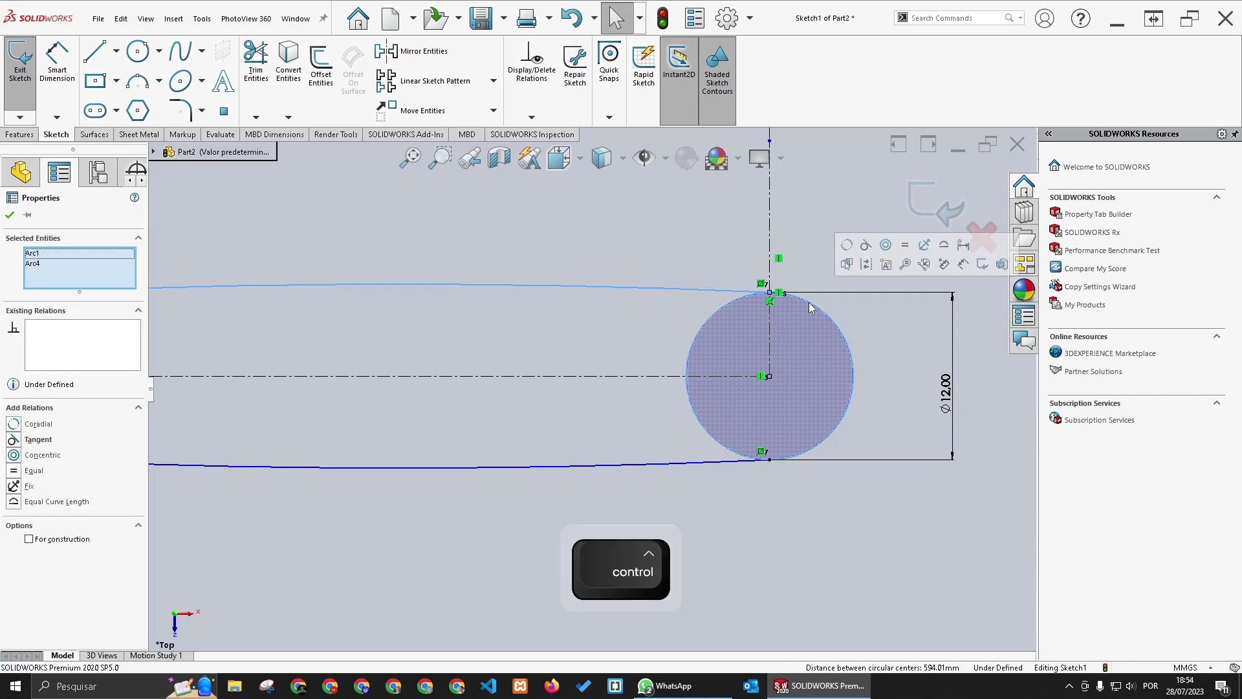
pyautogui.click(865, 247)
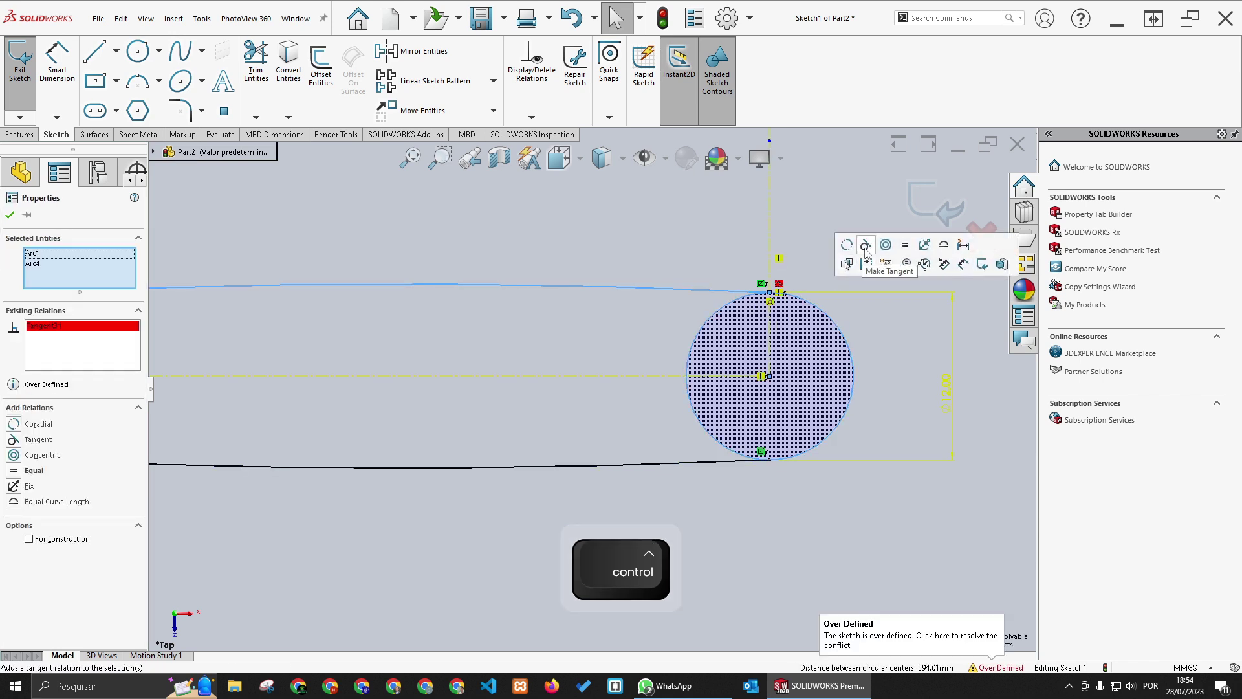
pyautogui.hotkey('ctrl', 'z')
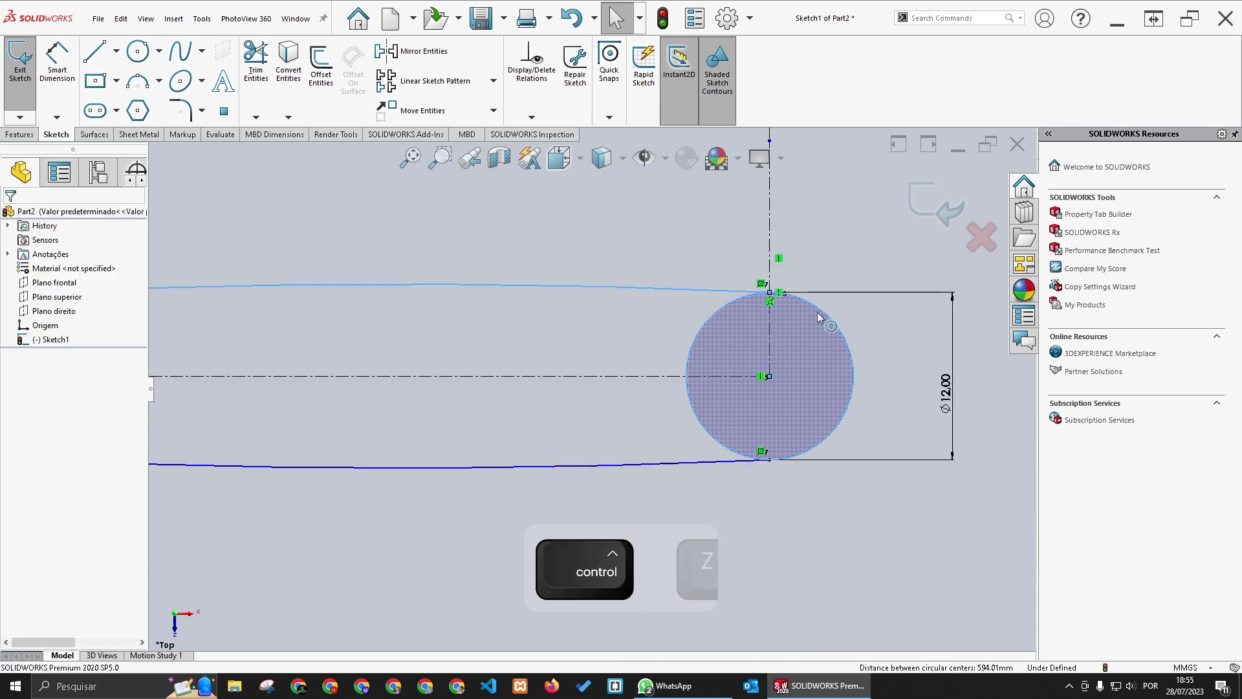
# Step: Trim the inner half of the 12 mm circle to leave a rounded handle end
pyautogui.click(257, 62)
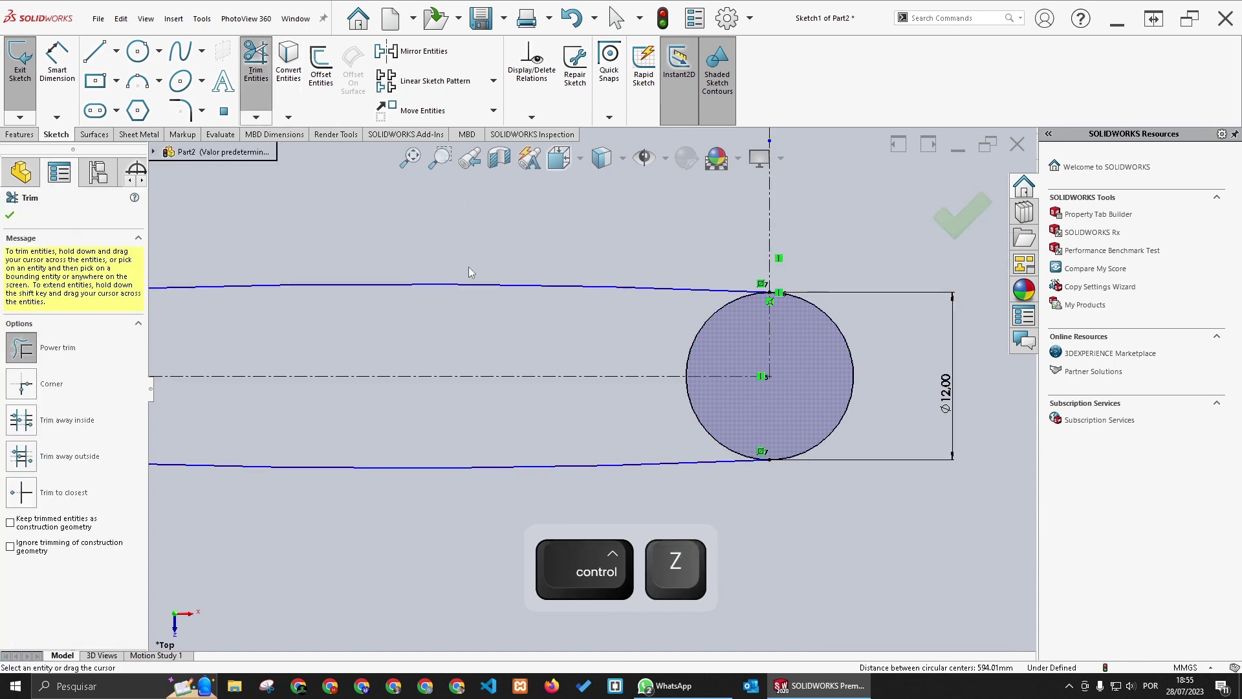
pyautogui.moveTo(682, 332)
pyautogui.mouseDown()
pyautogui.moveTo(703, 335)
pyautogui.moveTo(630, 433)
pyautogui.moveTo(716, 420)
pyautogui.mouseUp()
pyautogui.press('Escape')
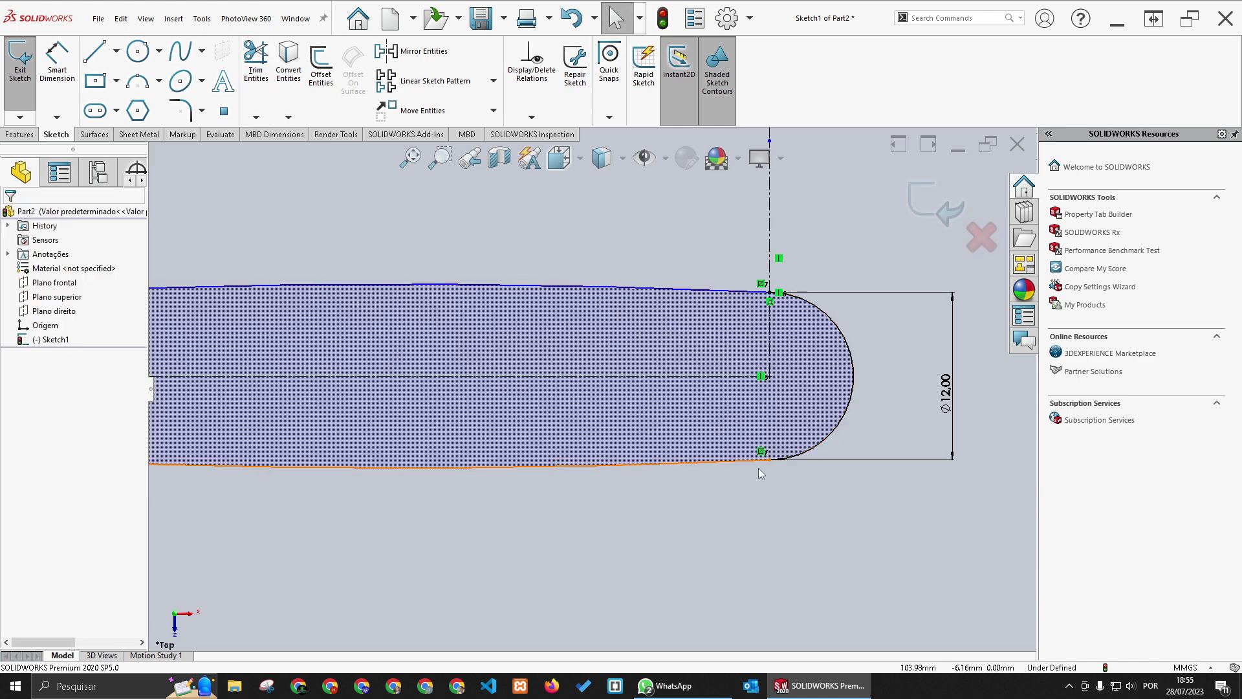
# Step: Exit the profile sketch and start a new sketch on the front plane (Plano frontal)
pyautogui.scroll(3, 593, 389)
pyautogui.scroll(4, 437, 424)
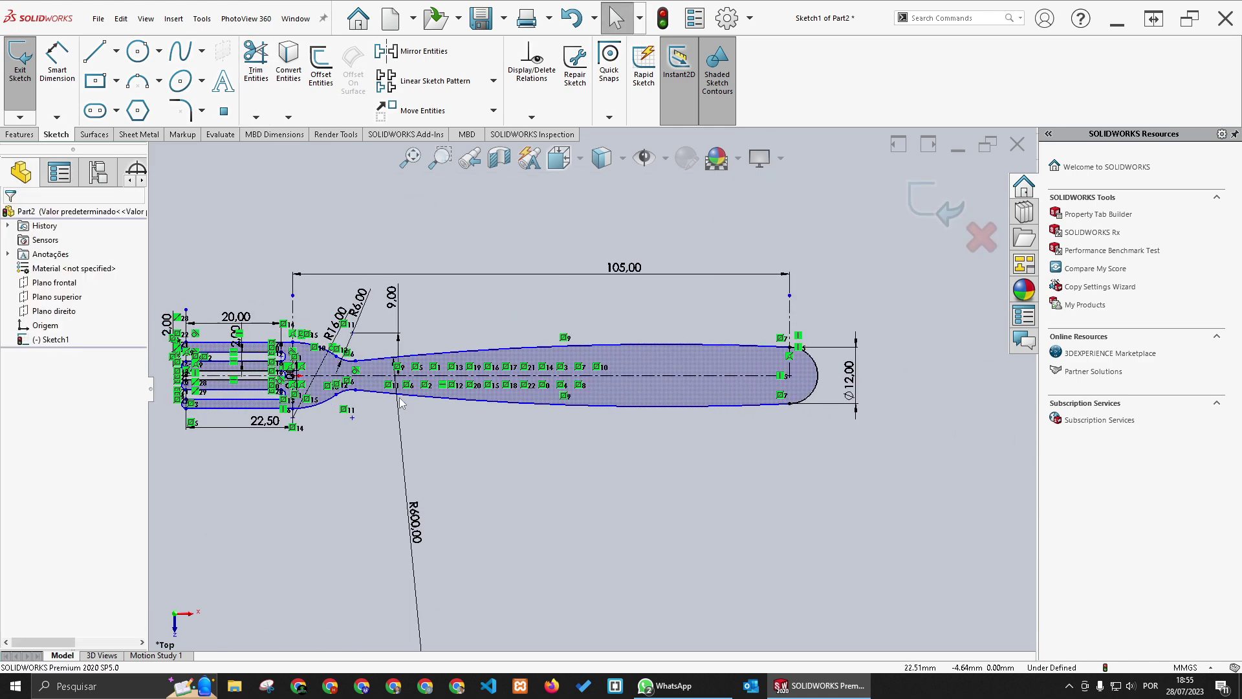
pyautogui.scroll(1, 605, 388)
pyautogui.scroll(-1, 671, 422)
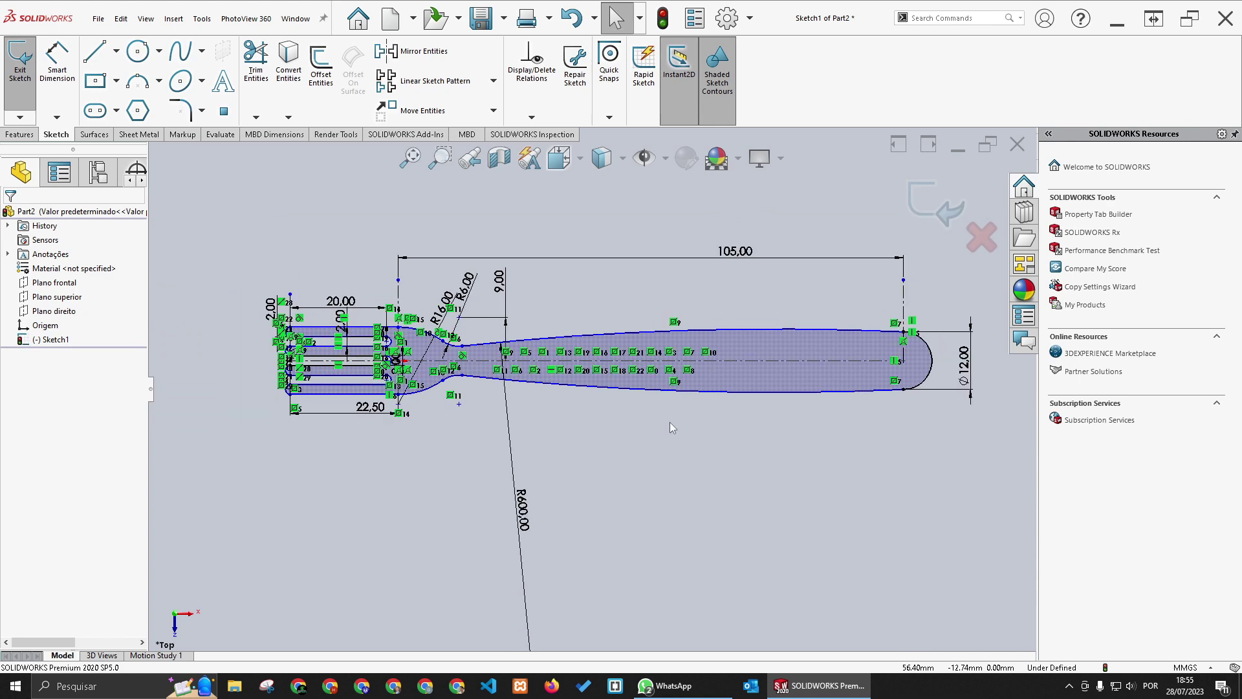
pyautogui.click(922, 201)
pyautogui.scroll(4, 583, 329)
pyautogui.moveTo(629, 376); pyautogui.dragTo(638, 351, button='middle')
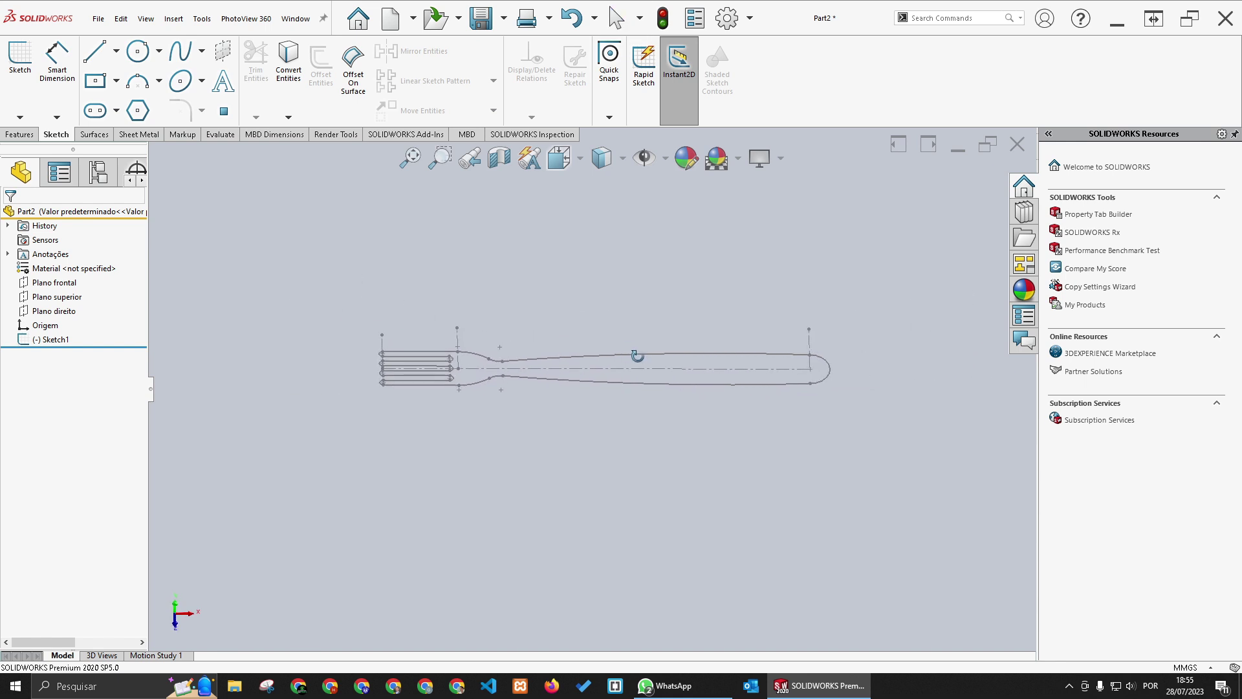
pyautogui.click(57, 283)
pyautogui.click(86, 273)
pyautogui.moveTo(643, 456)
pyautogui.mouseDown(button='middle')
pyautogui.moveTo(624, 430)
pyautogui.moveTo(632, 438)
pyautogui.moveTo(631, 414)
pyautogui.mouseUp(button='middle')
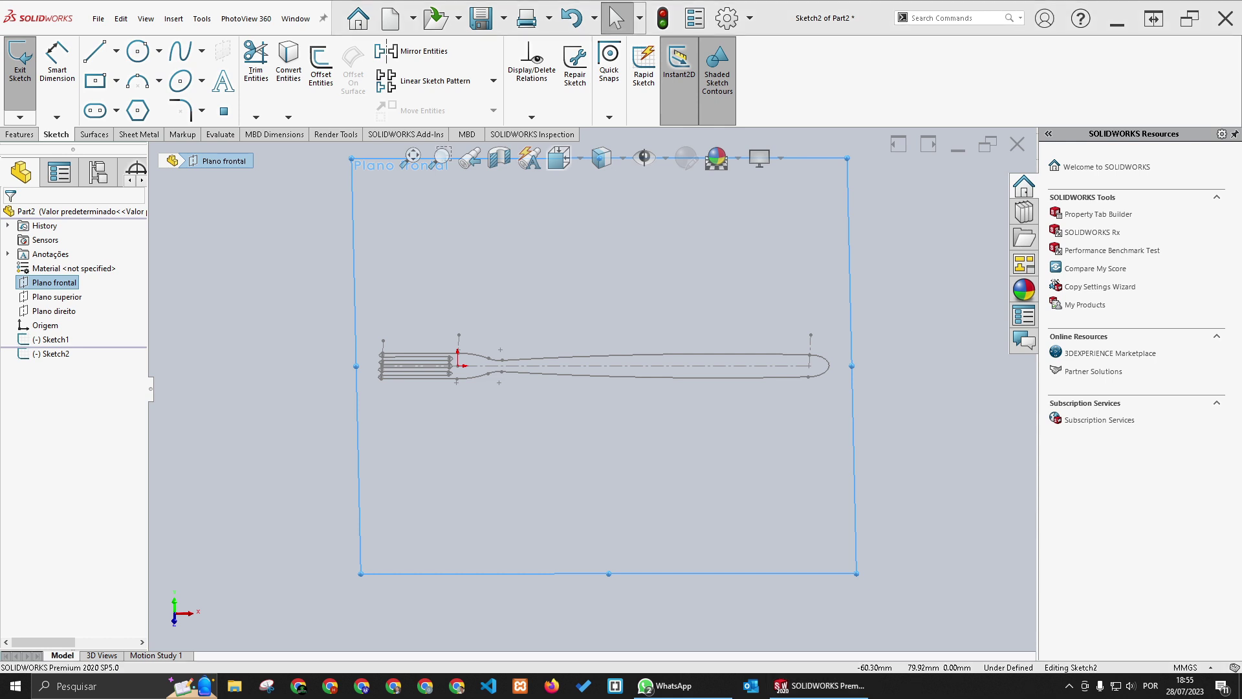
pyautogui.click(581, 445)
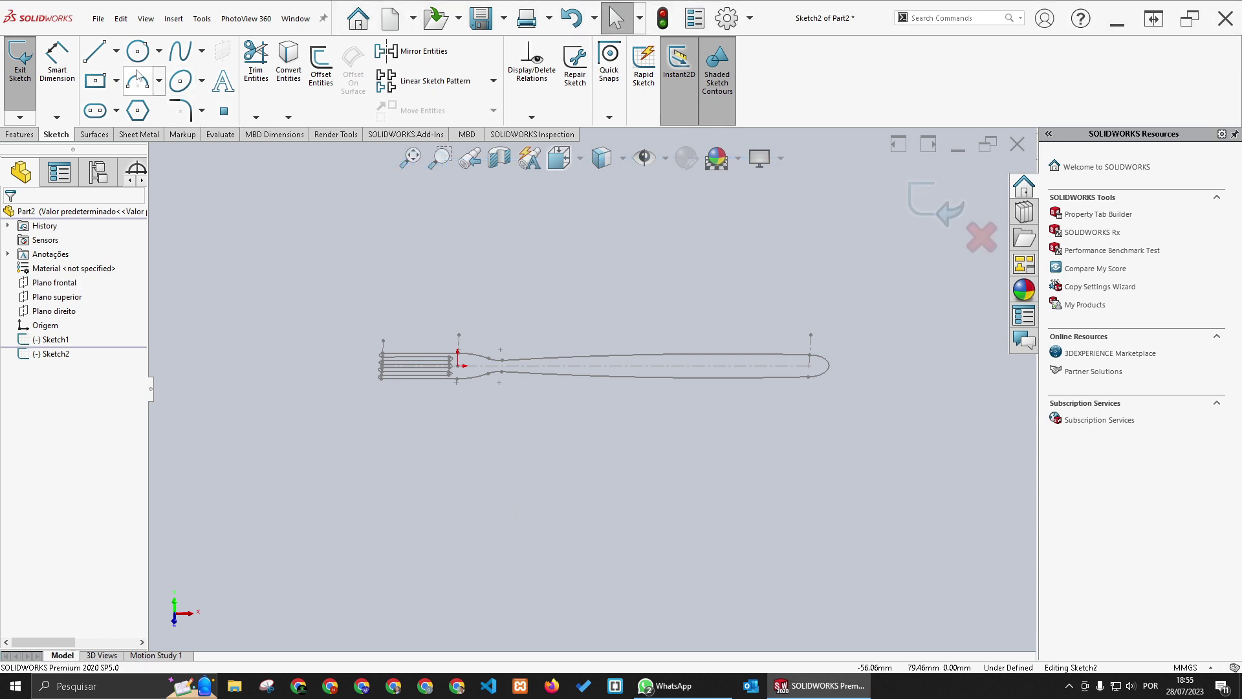
# Step: Draw a vertical construction line about 12 mm long downward from the center of the handle's rounded end
pyautogui.click(116, 51)
pyautogui.click(117, 89)
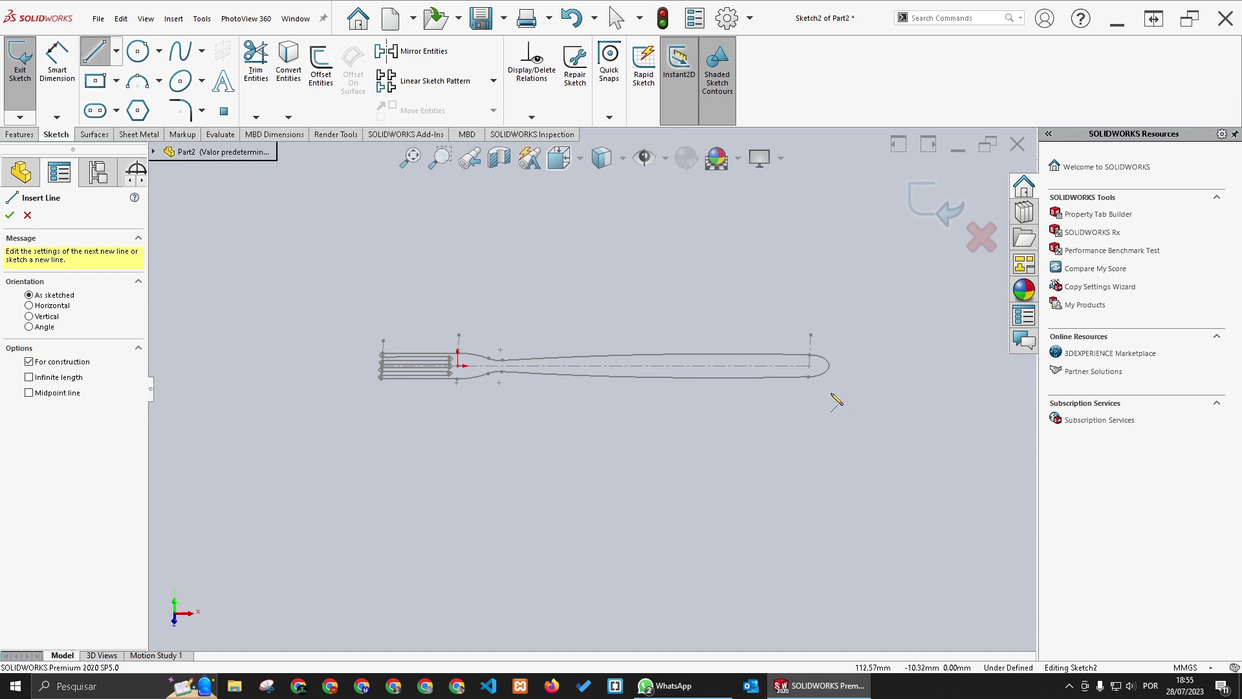
pyautogui.click(809, 366)
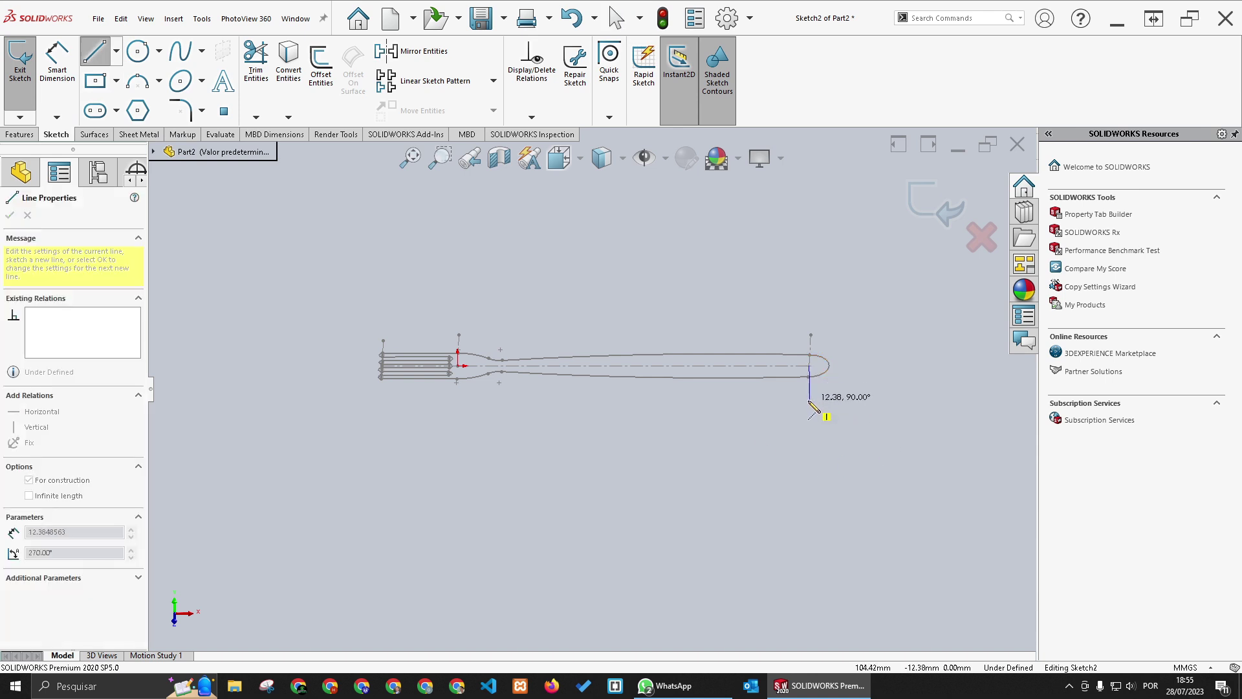
pyautogui.click(809, 401)
pyautogui.press('Escape')
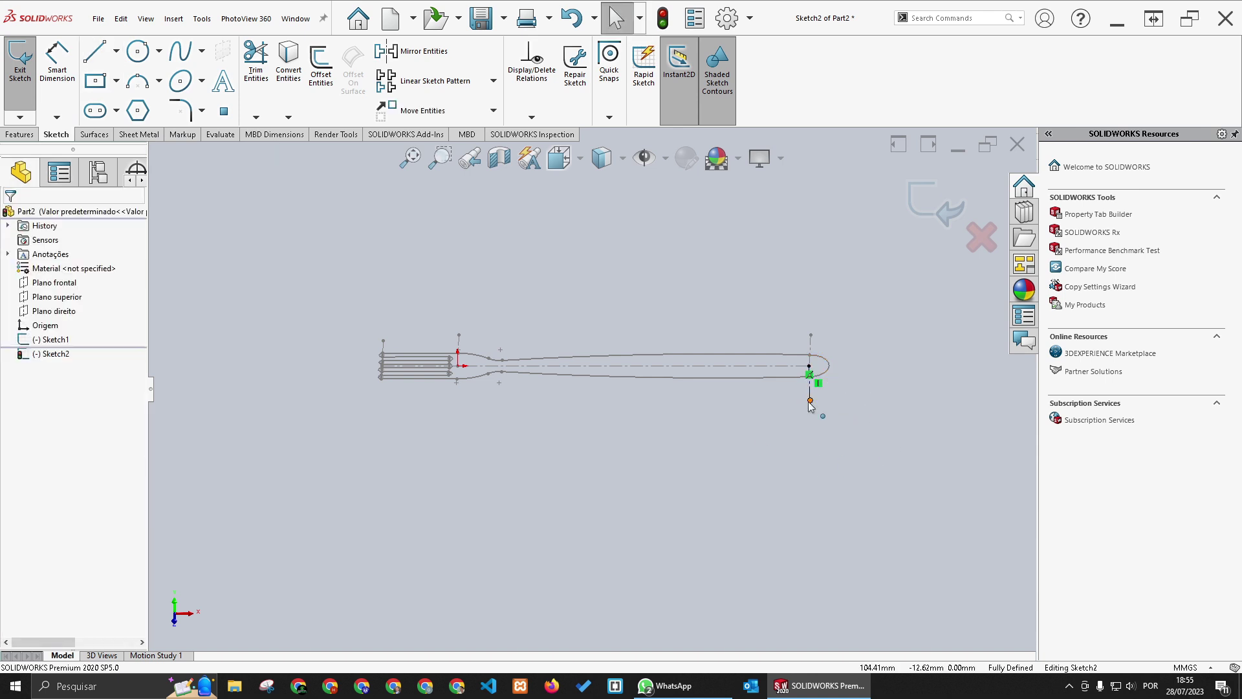
# Step: Dimension the vertical construction line's length as 10 mm
pyautogui.click(57, 64)
pyautogui.click(813, 393)
pyautogui.click(857, 391)
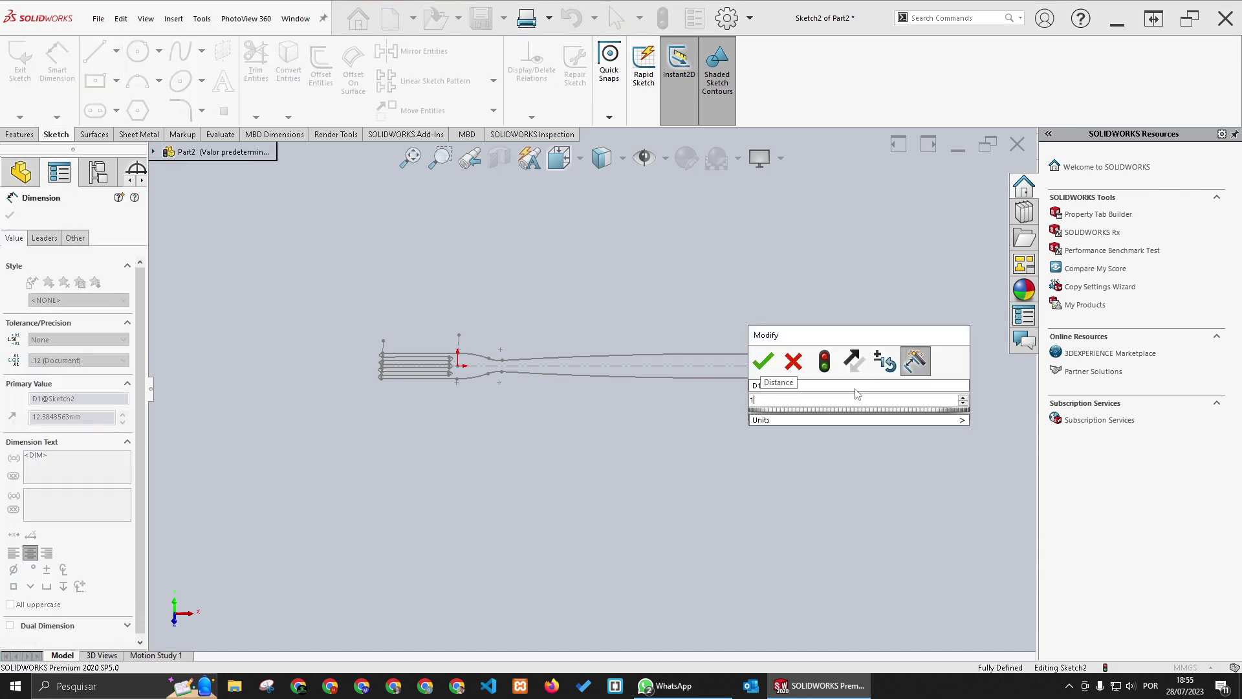
pyautogui.press('Return')
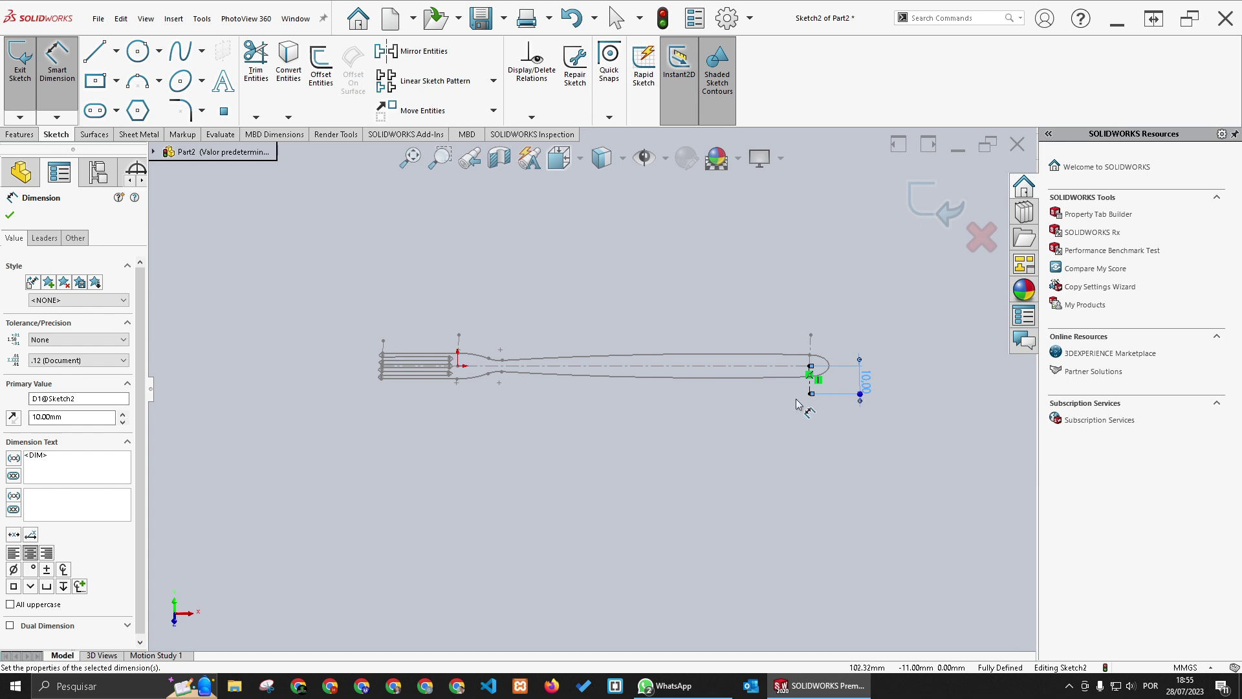
# Step: Draw a three-point arc of about 82.5 mm radius, bulging downward, from the lower end of the vertical construction line toward the tine side
pyautogui.press('Escape')
pyautogui.click(137, 81)
pyautogui.click(809, 394)
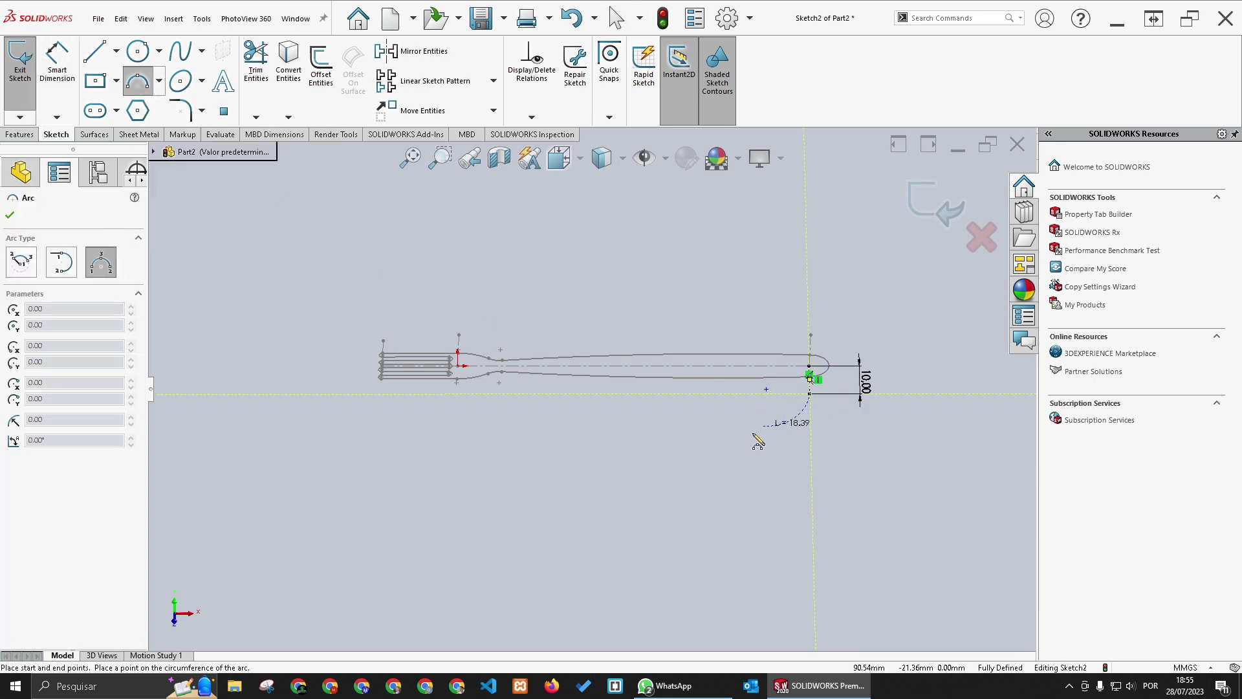
pyautogui.click(615, 503)
pyautogui.click(722, 474)
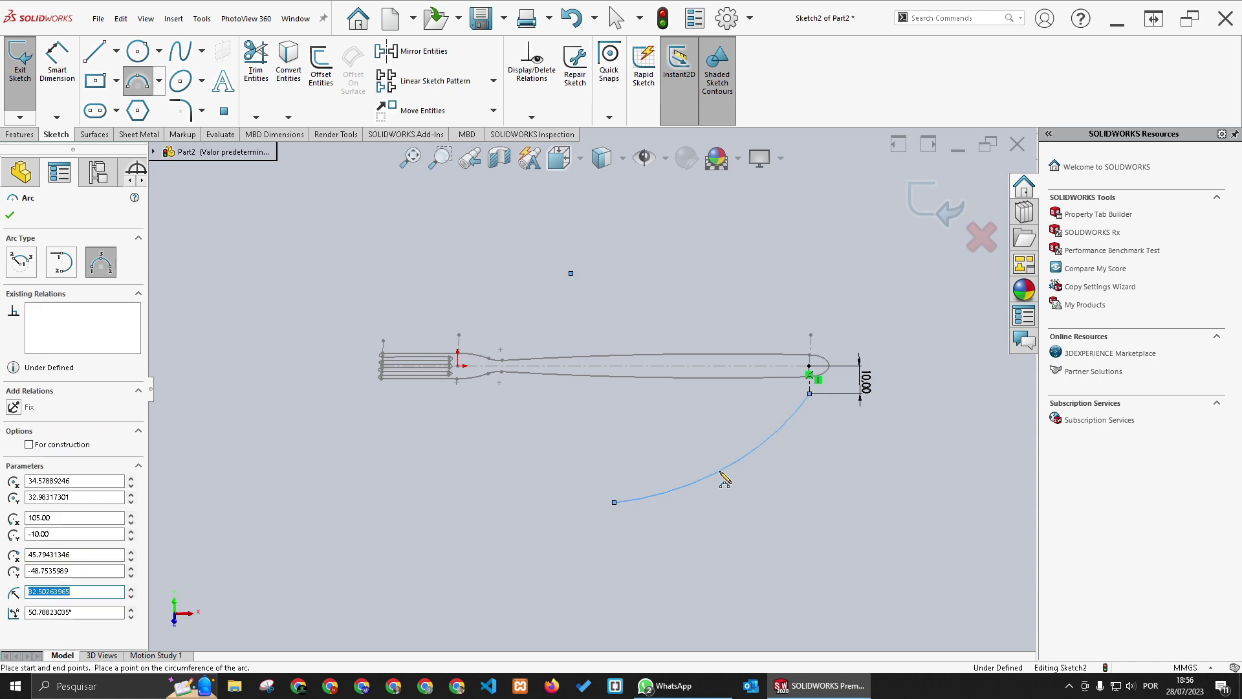
# Step: Add a small upward-bulging arc of about 10 mm radius at the long arc's free end, and shift its center toward the tine side
pyautogui.click(614, 502)
pyautogui.click(592, 523)
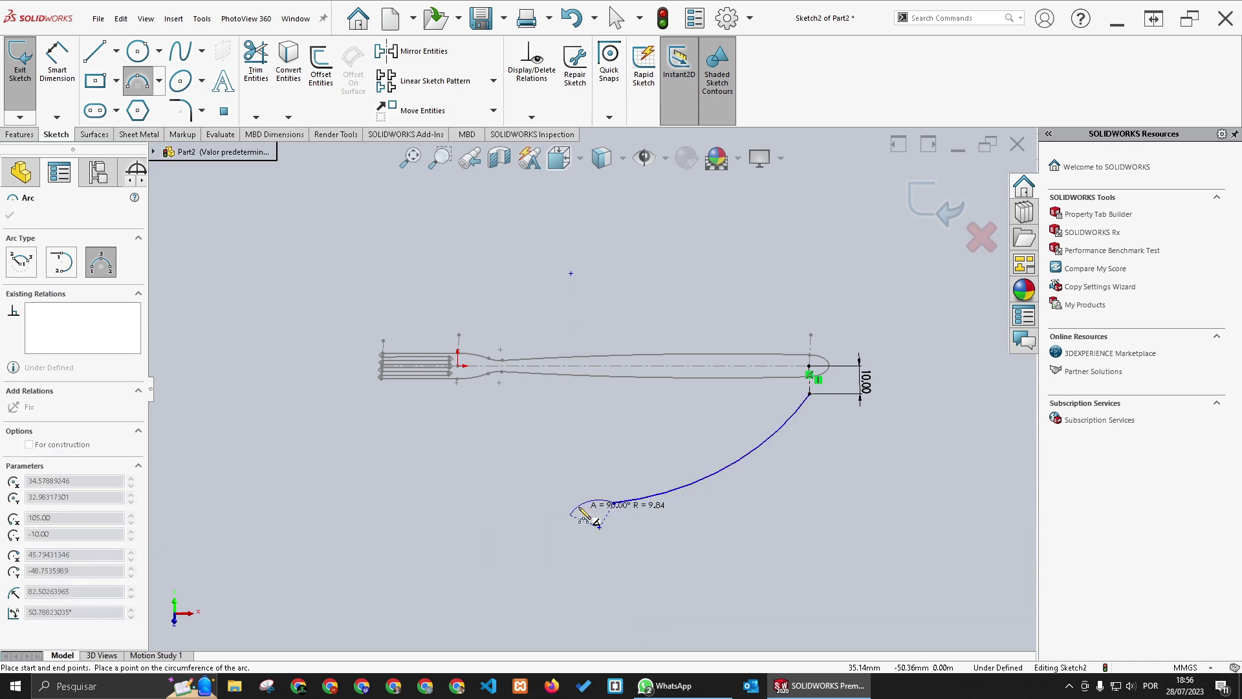
pyautogui.click(587, 511)
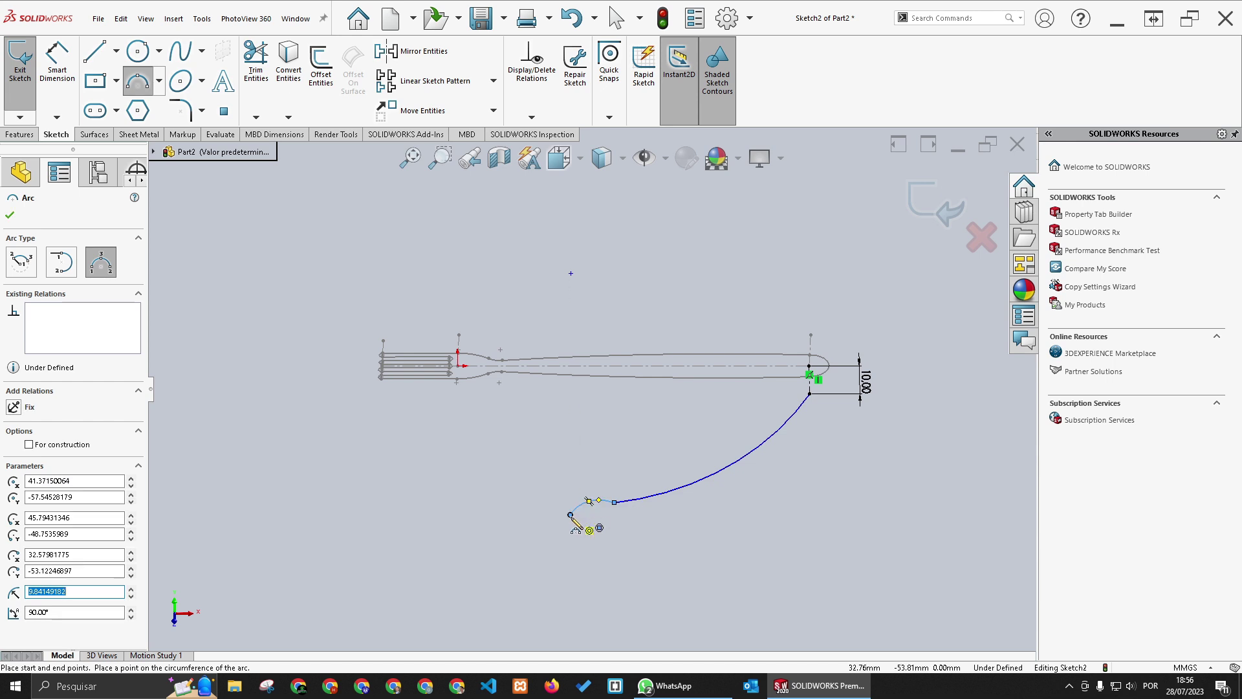
pyautogui.click(570, 515)
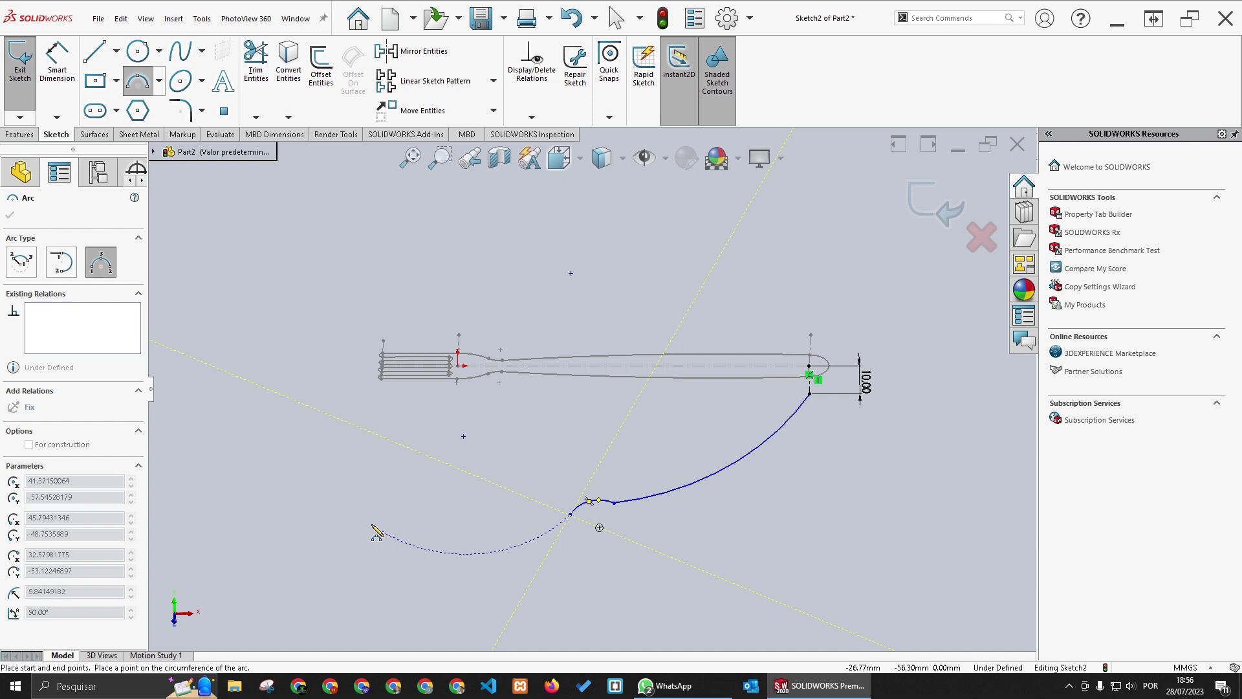
pyautogui.press('Escape')
pyautogui.moveTo(600, 530); pyautogui.dragTo(521, 548)
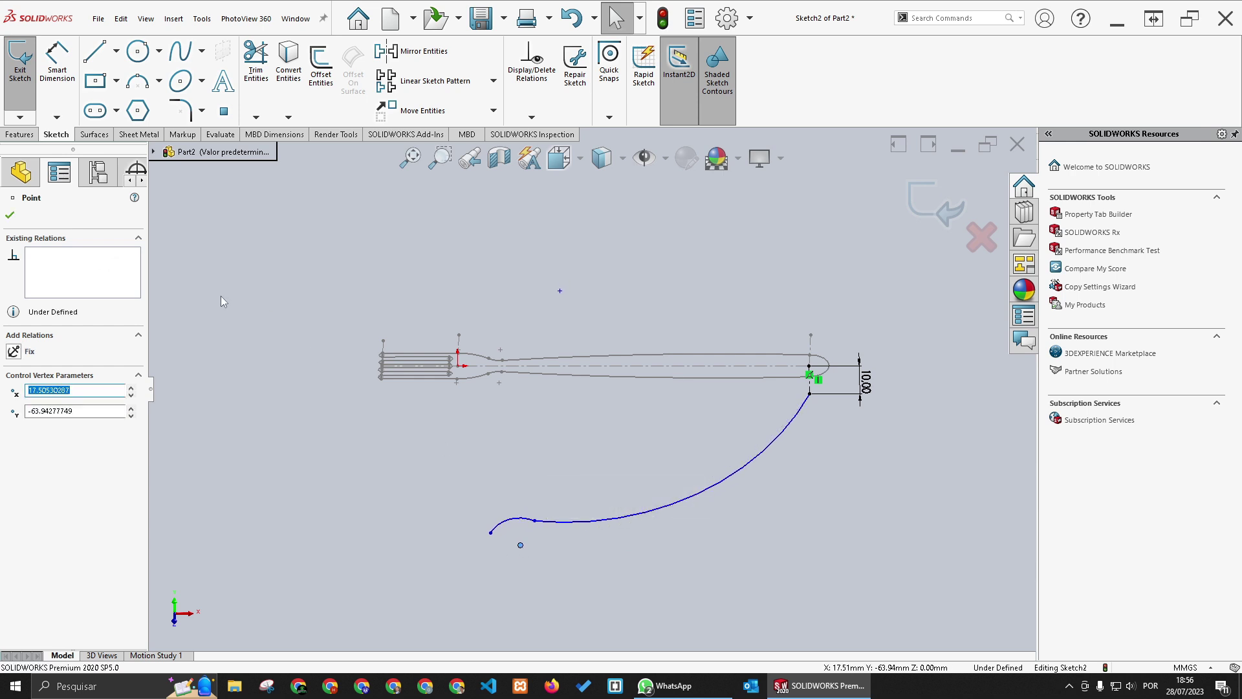
# Step: Draw a third three-point arc of about 28 mm radius, bulging downward, from the small arc's free end toward the tine side
pyautogui.click(138, 81)
pyautogui.click(491, 532)
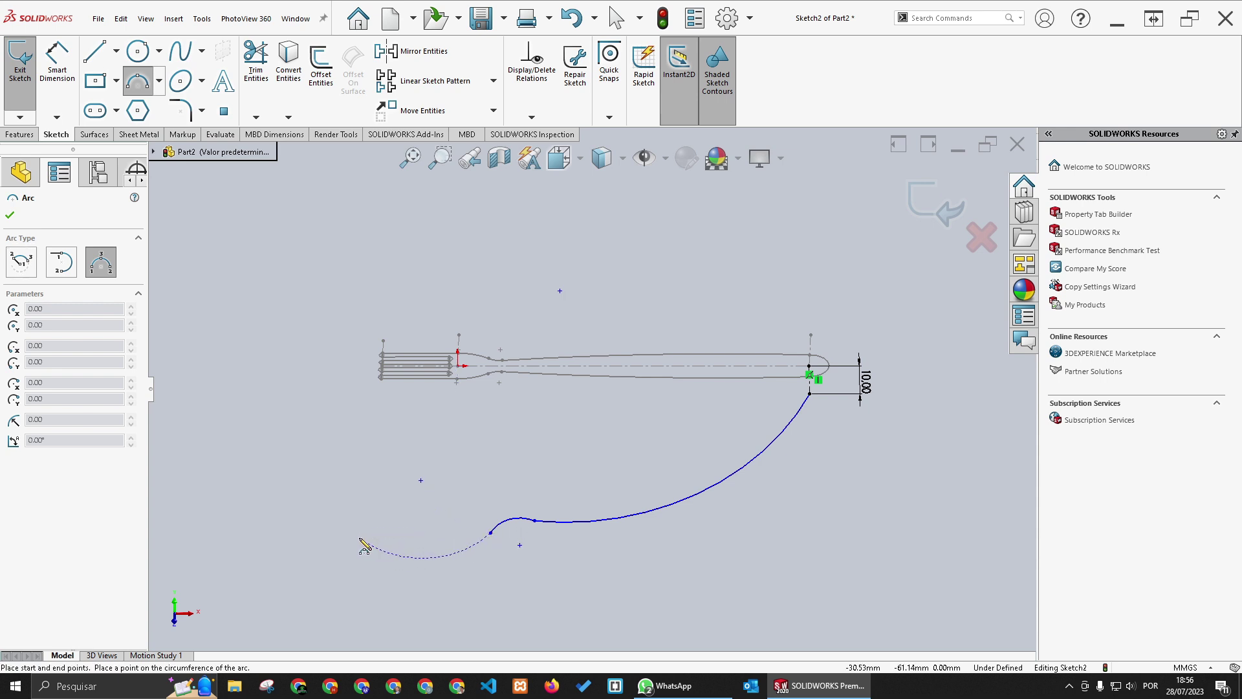
pyautogui.click(359, 537)
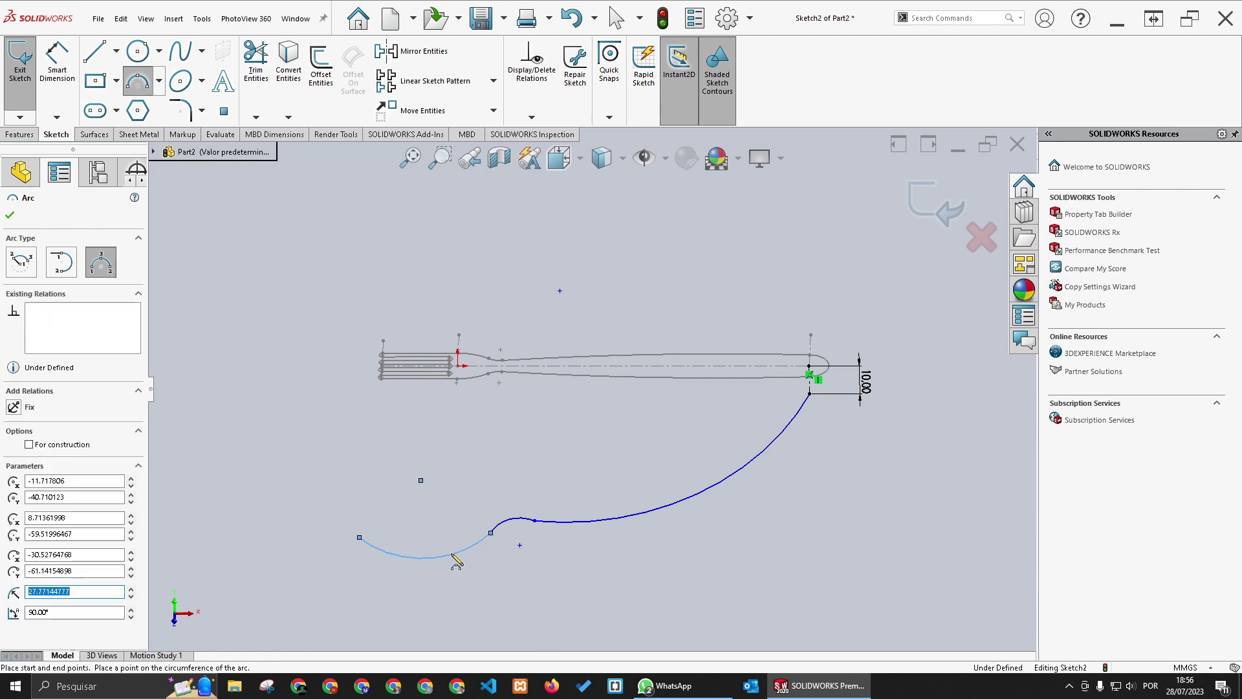
pyautogui.press('Escape')
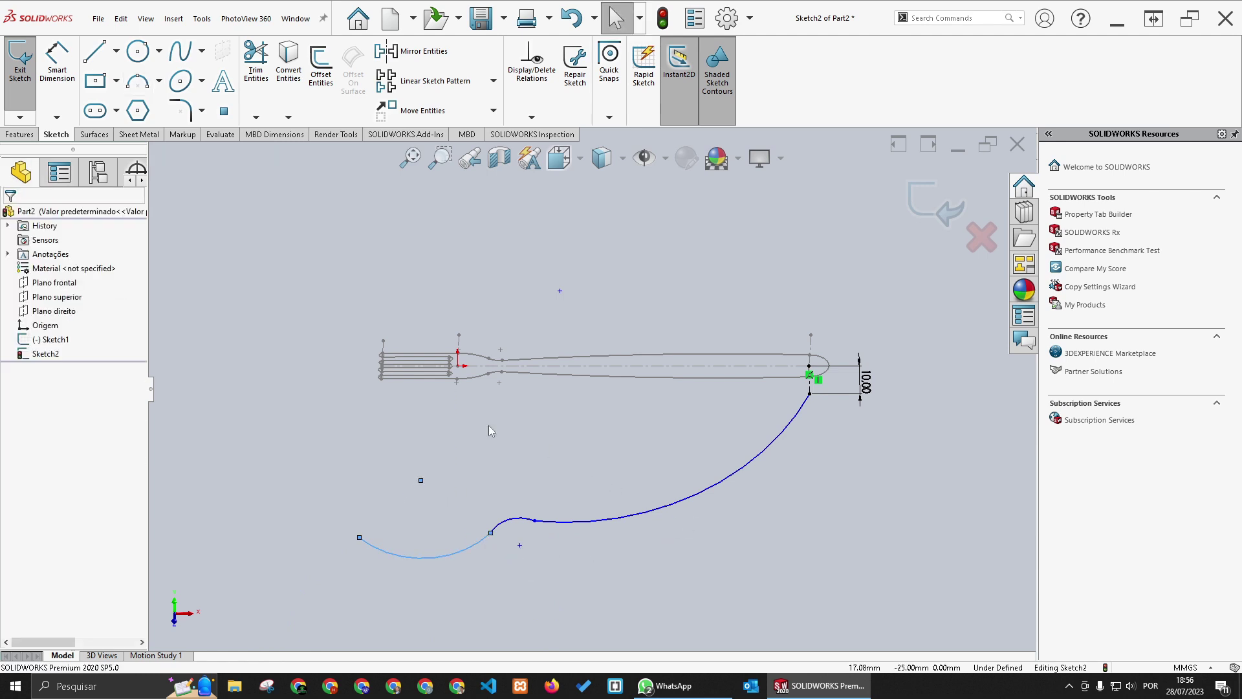
# Step: Dimension the straight distance between the long handle arc's two endpoints as 84 mm
pyautogui.click(57, 61)
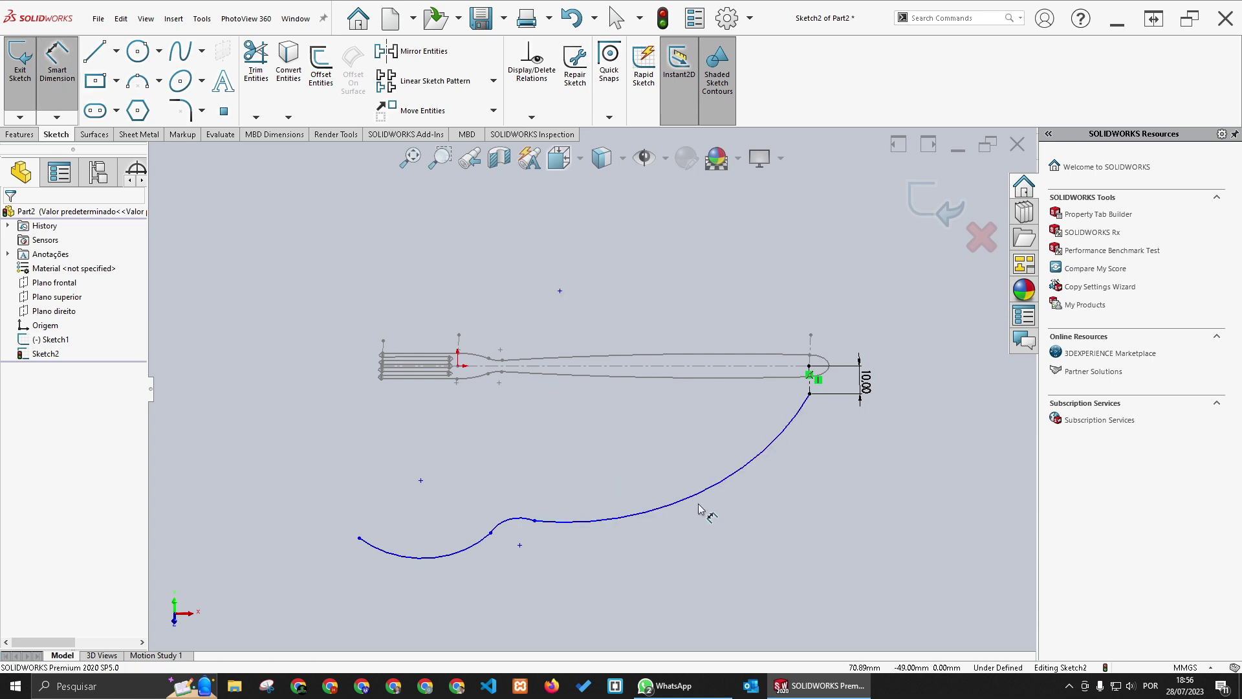
pyautogui.click(810, 395)
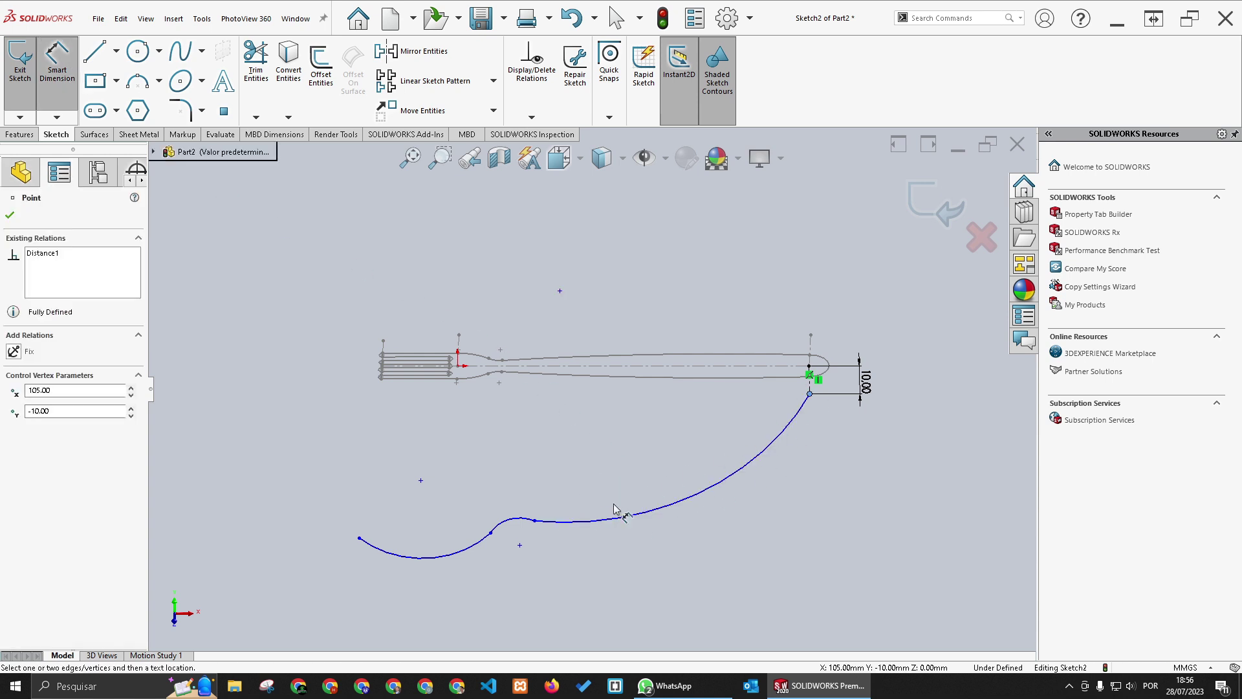
pyautogui.click(535, 521)
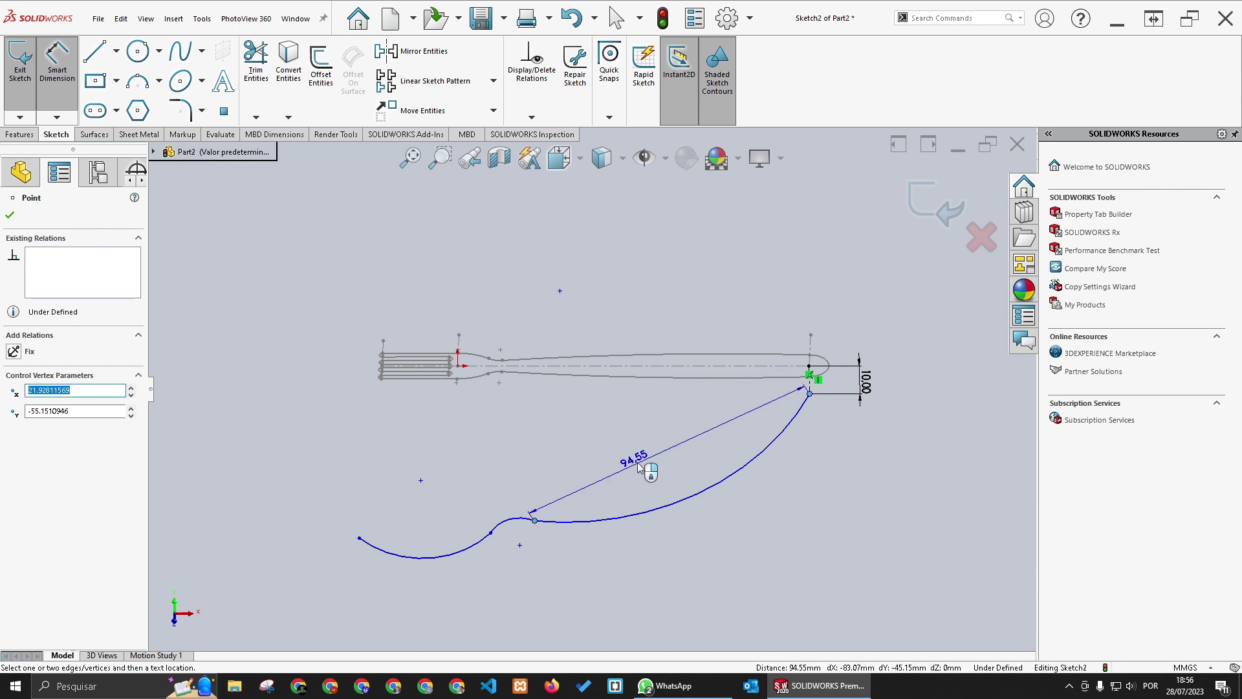
pyautogui.click(635, 457)
pyautogui.write('84')
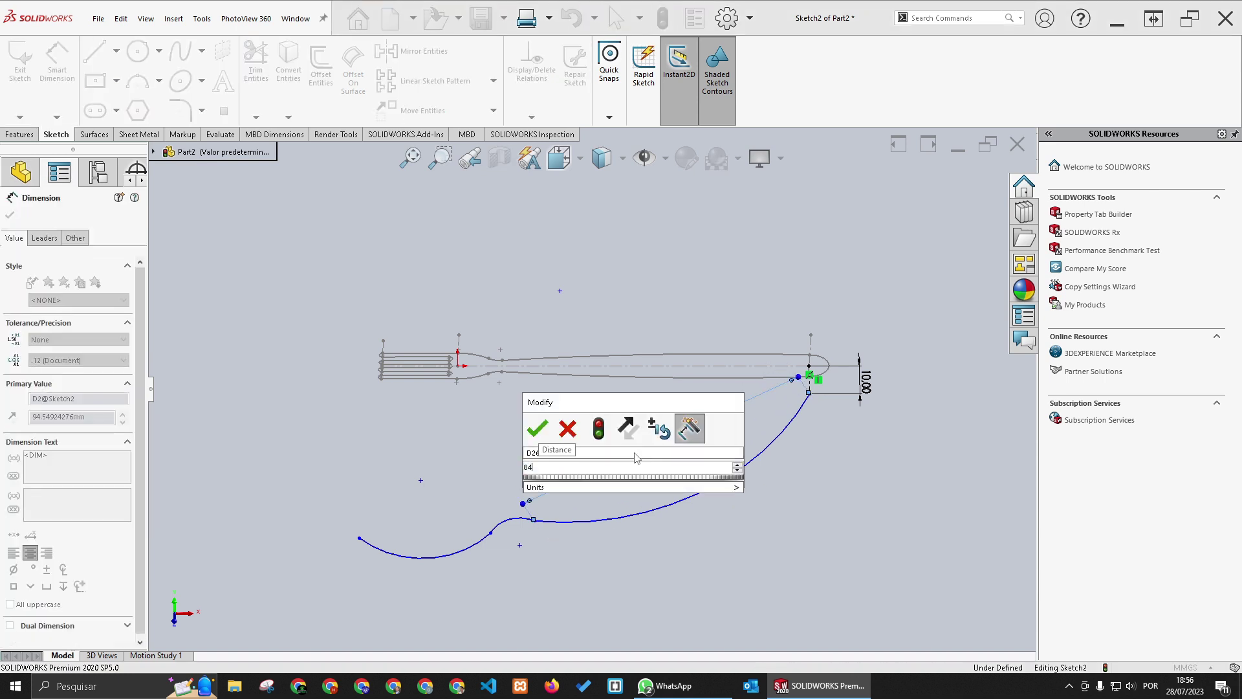
pyautogui.press('Return')
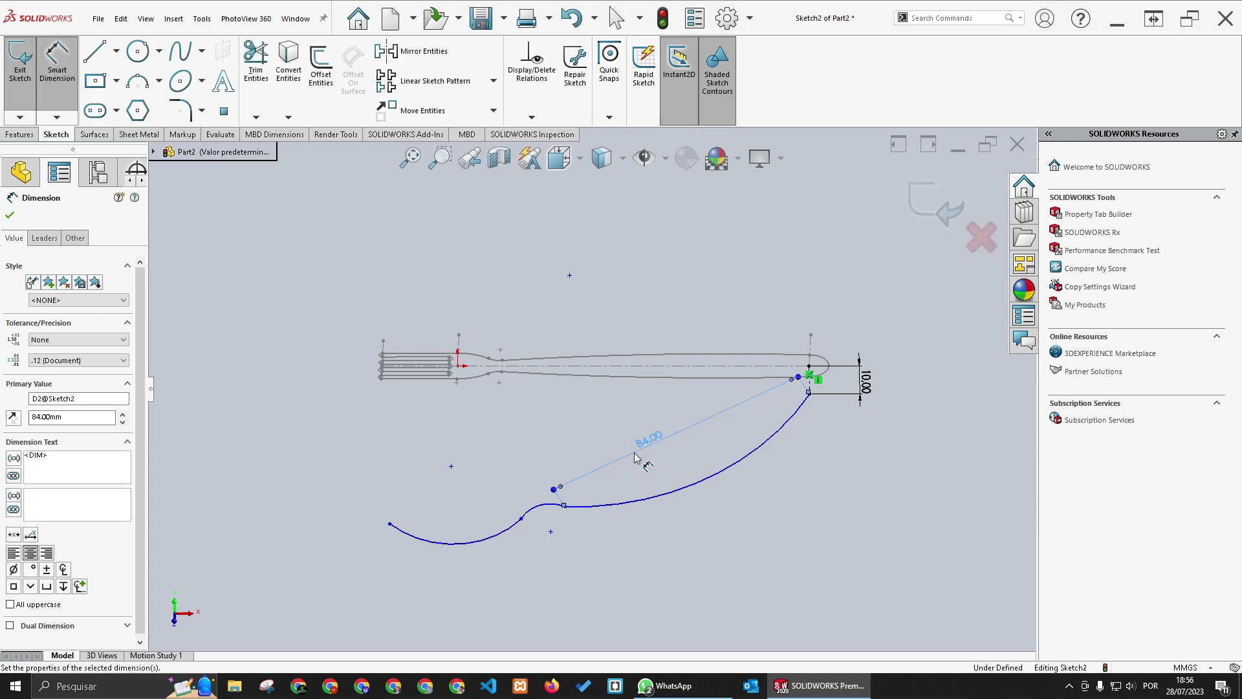
# Step: Dimension the straight distance between the small middle arc's endpoints as 12 mm
pyautogui.click(565, 506)
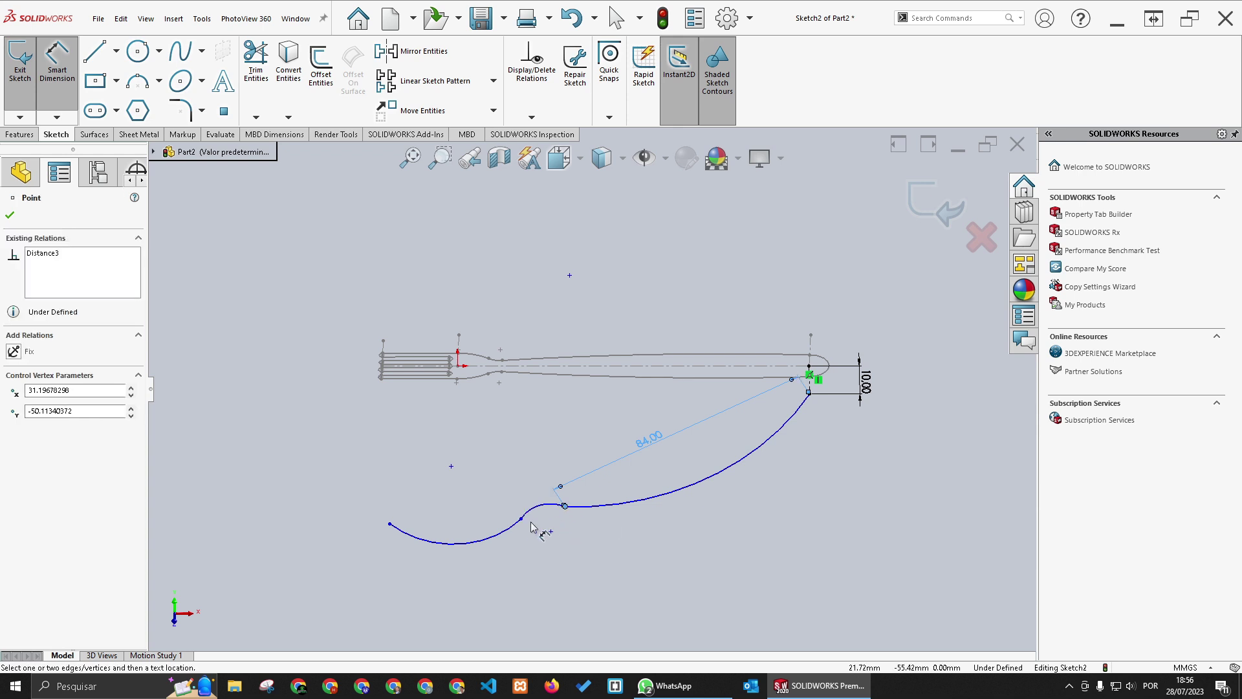
pyautogui.click(522, 518)
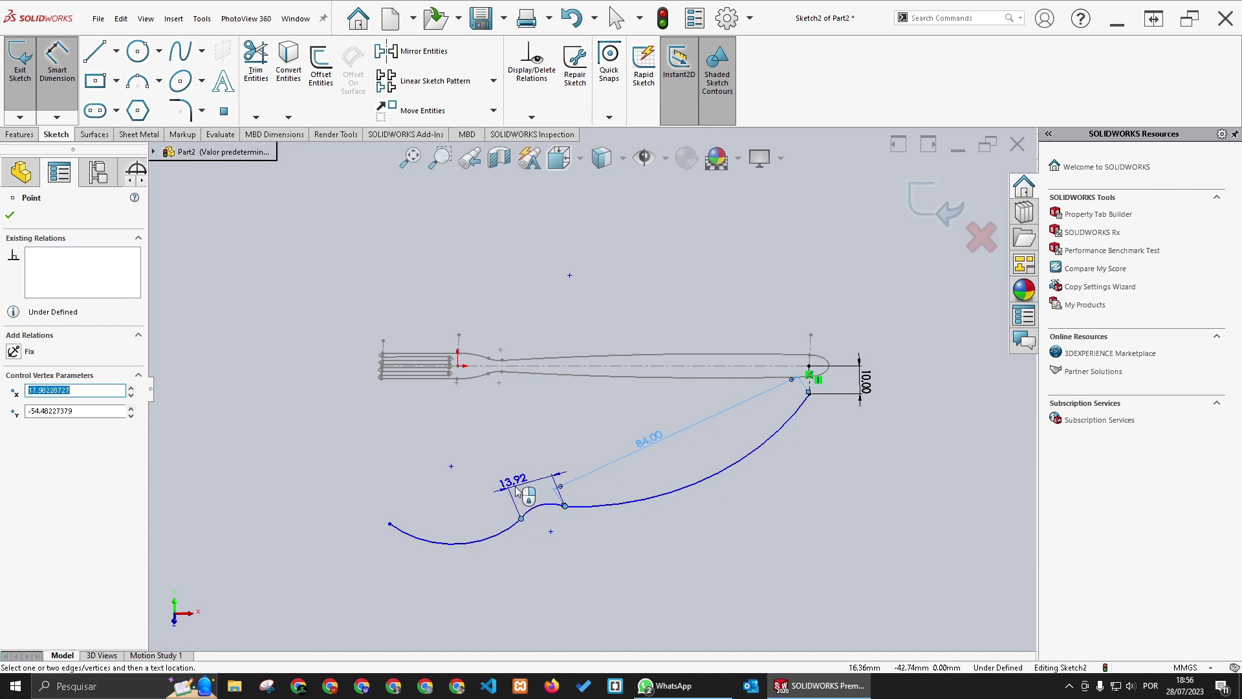
pyautogui.click(522, 490)
pyautogui.write('12')
pyautogui.press('Return')
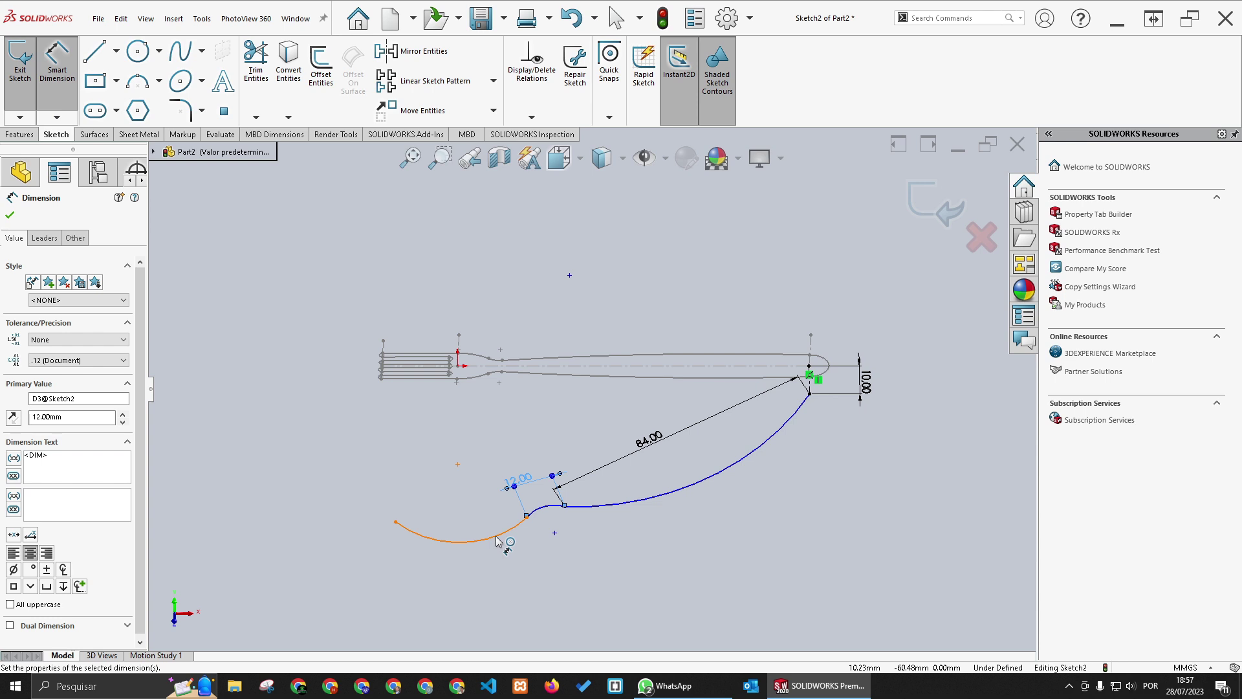
# Step: Dimension the horizontal distance between the endpoints of the tine-side arc as 54 mm
pyautogui.click(527, 517)
pyautogui.click(396, 523)
pyautogui.click(430, 486)
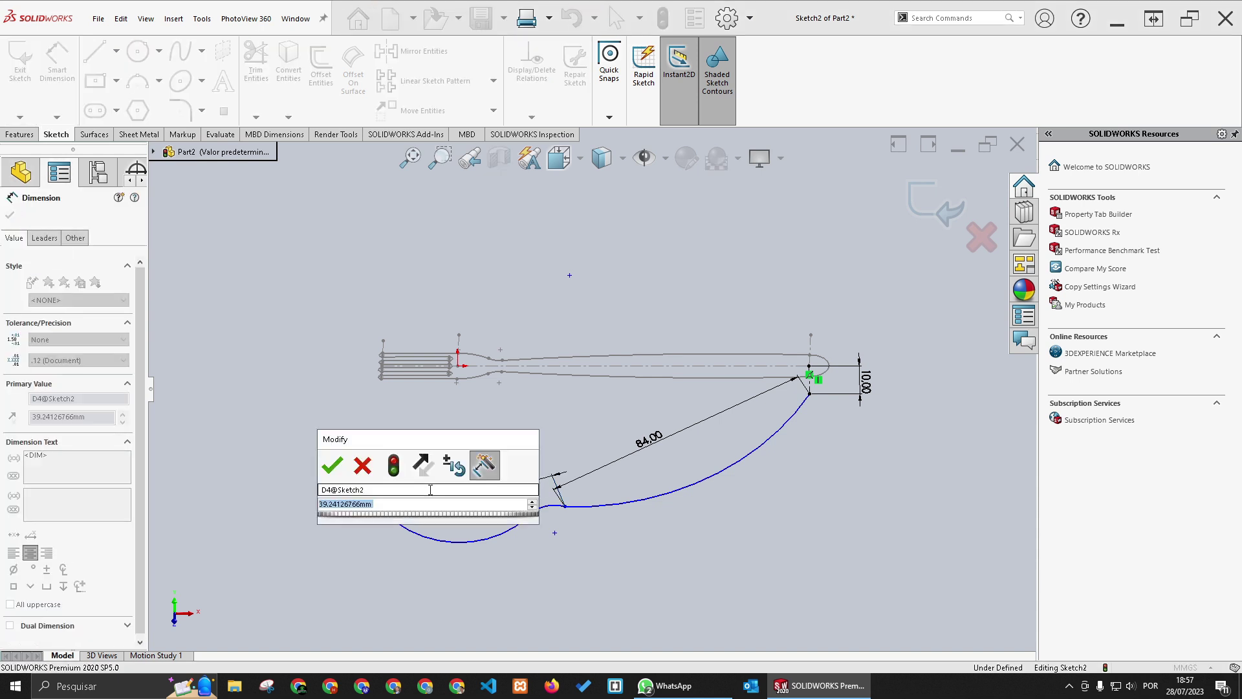
pyautogui.write('54')
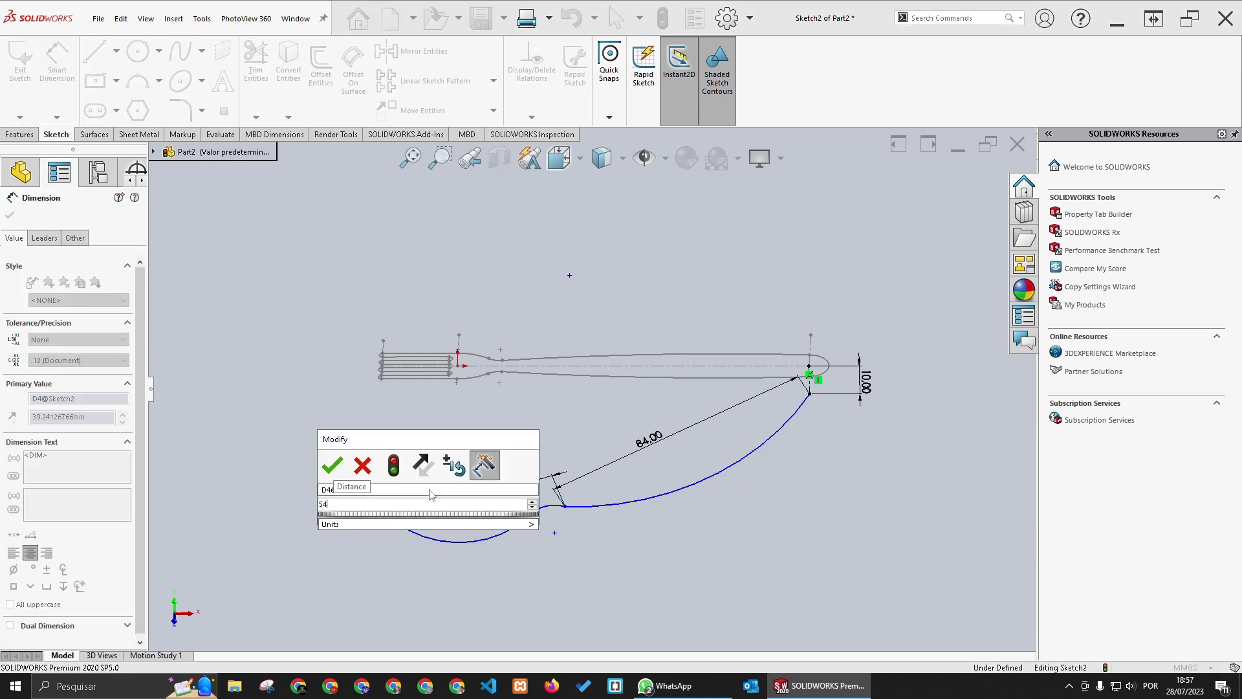
pyautogui.press('Return')
pyautogui.press('Escape')
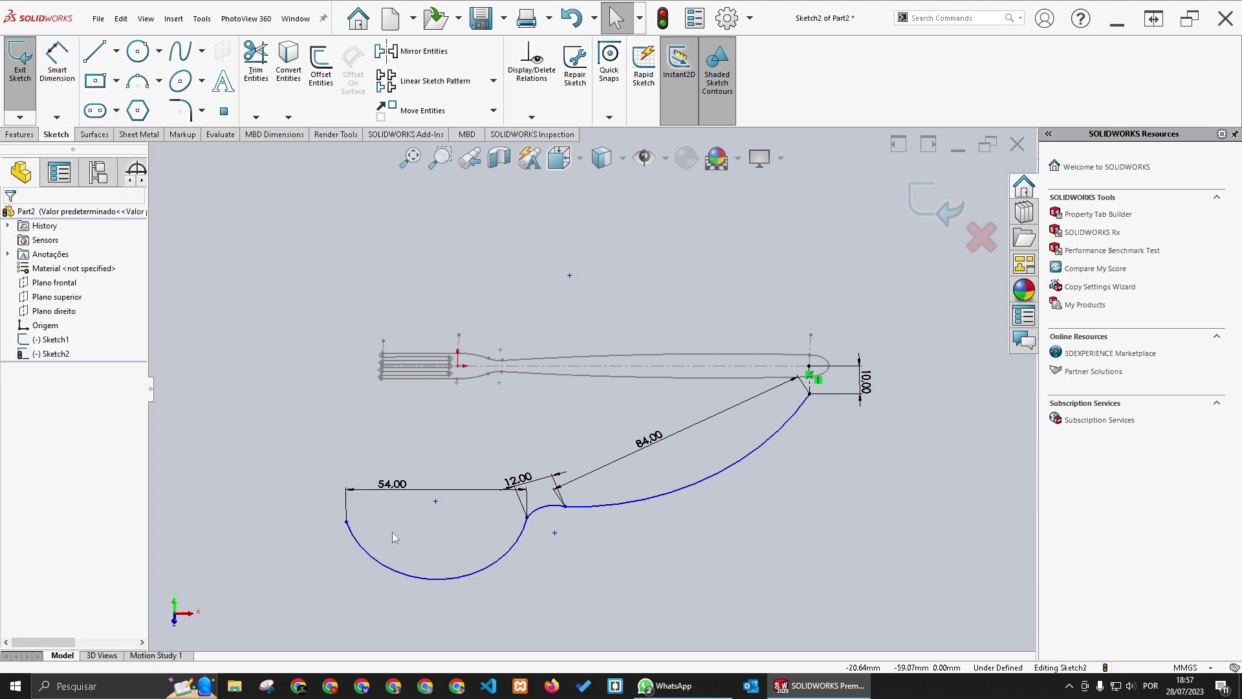
# Step: Dimension the tine-side arc's radius as 40 mm
pyautogui.click(57, 61)
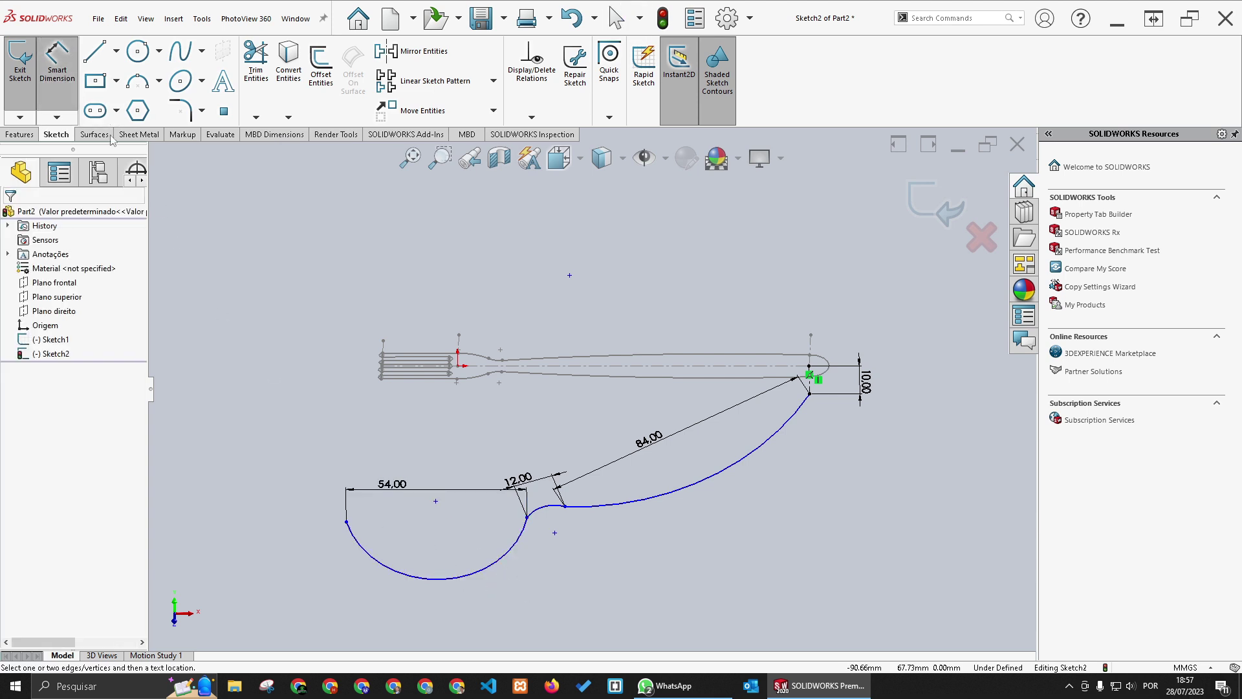
pyautogui.click(494, 569)
pyautogui.click(510, 589)
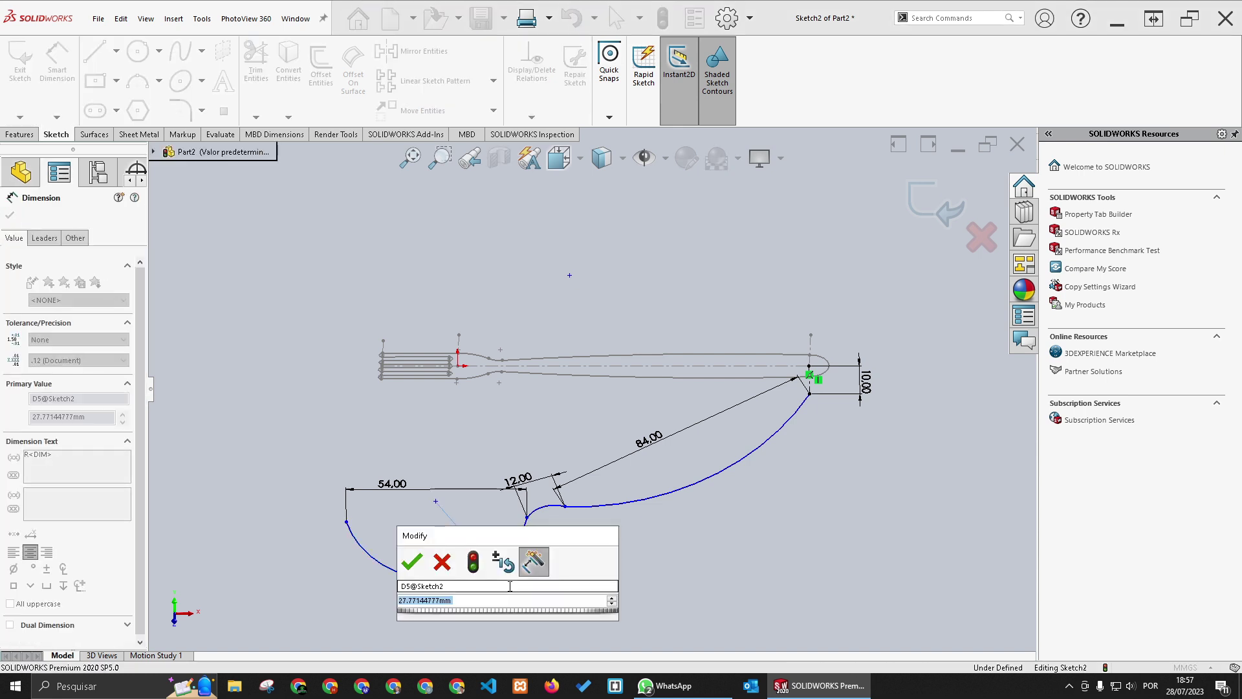
pyautogui.write('40')
pyautogui.press('Return')
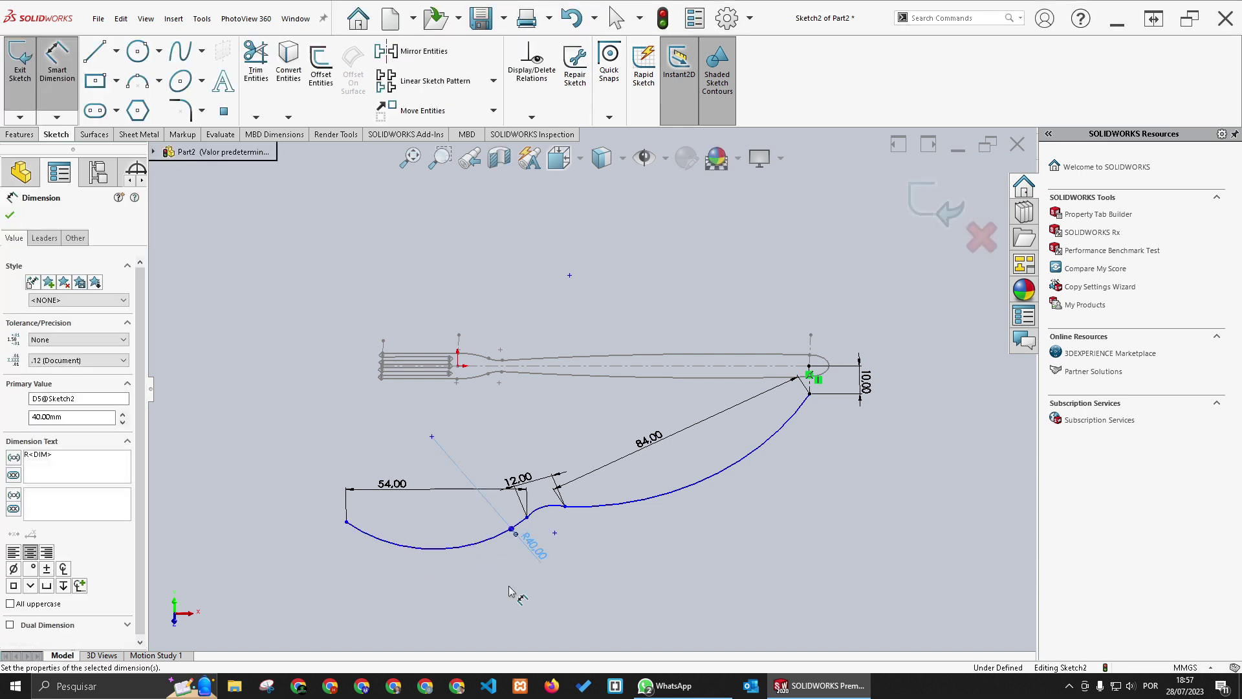
# Step: Dimension the small middle arc's radius as 20 mm
pyautogui.click(549, 511)
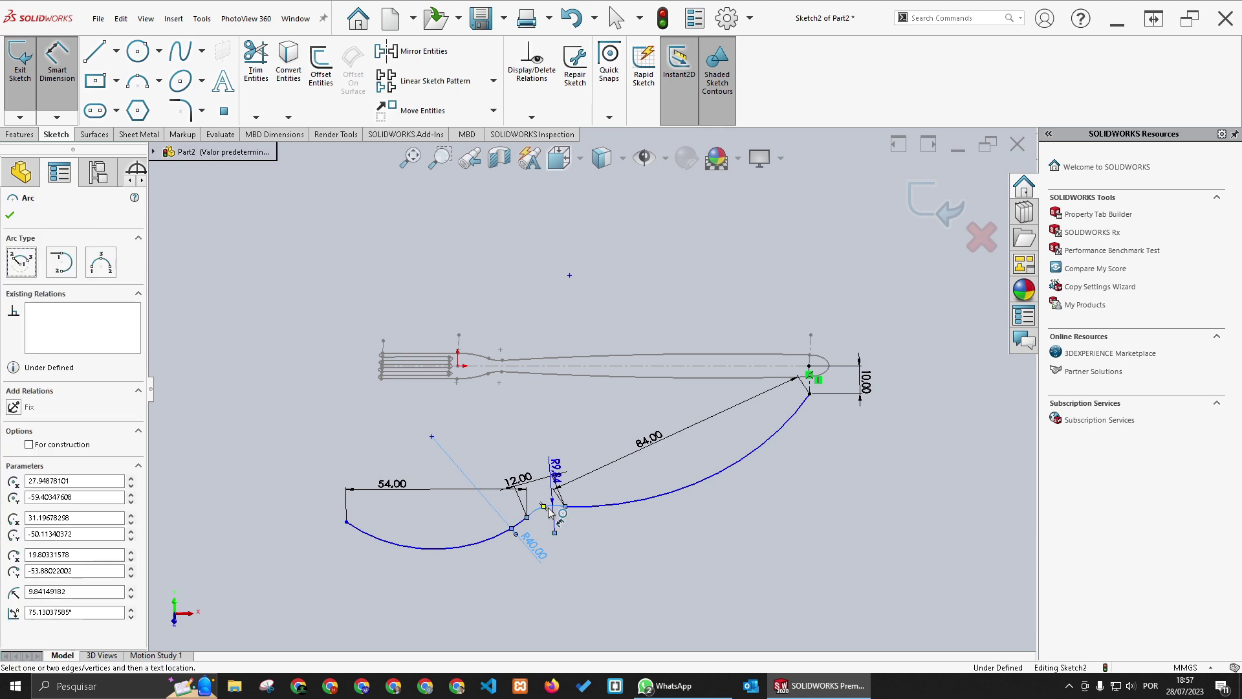
pyautogui.click(514, 431)
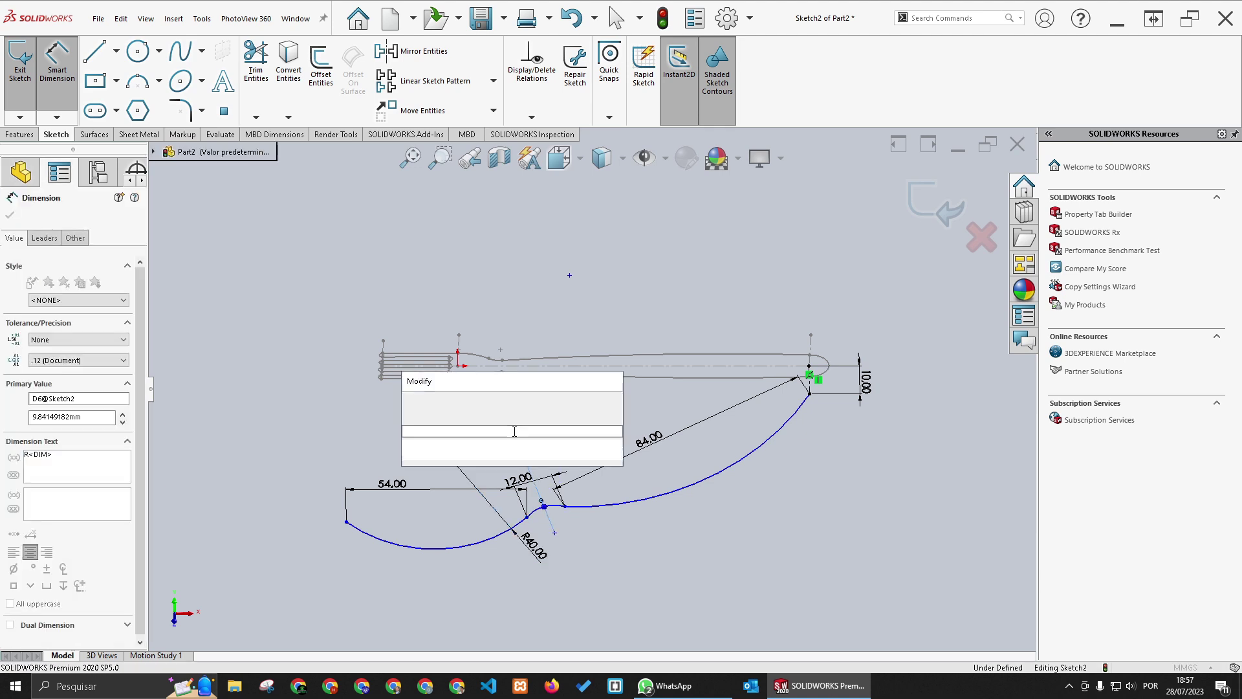
pyautogui.write('20')
pyautogui.press('Return')
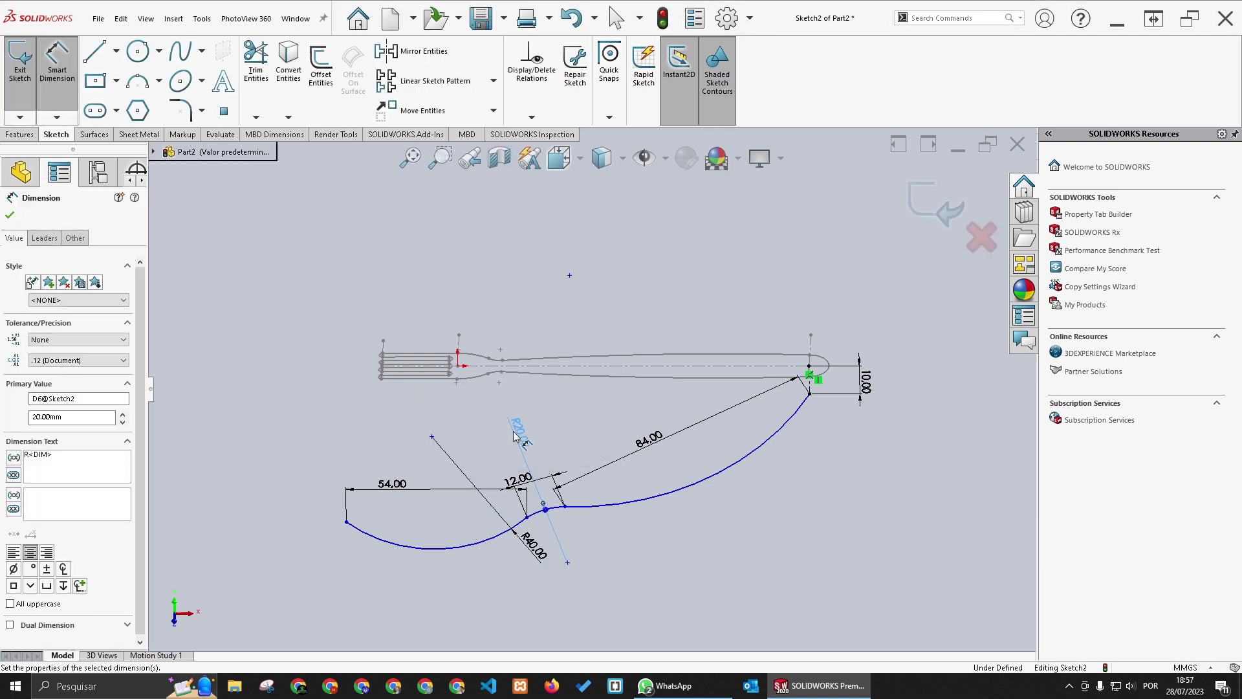
# Step: Dimension the long handle arc's radius as 500 mm
pyautogui.click(687, 497)
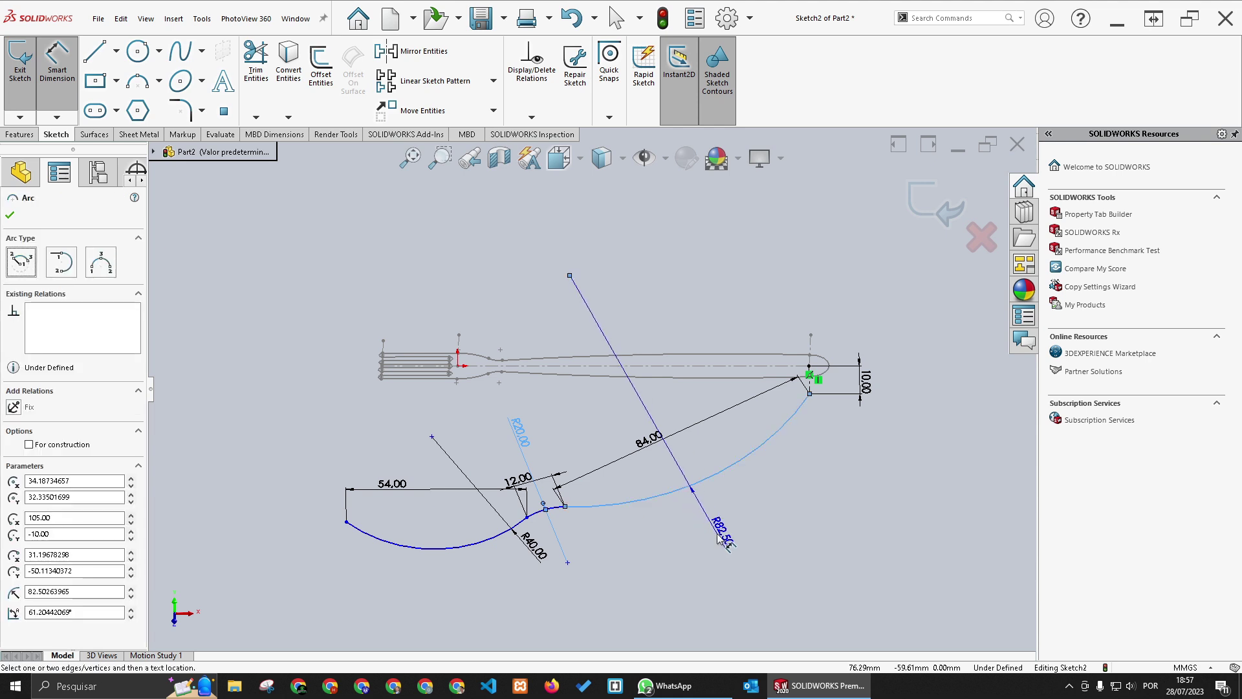
pyautogui.click(723, 542)
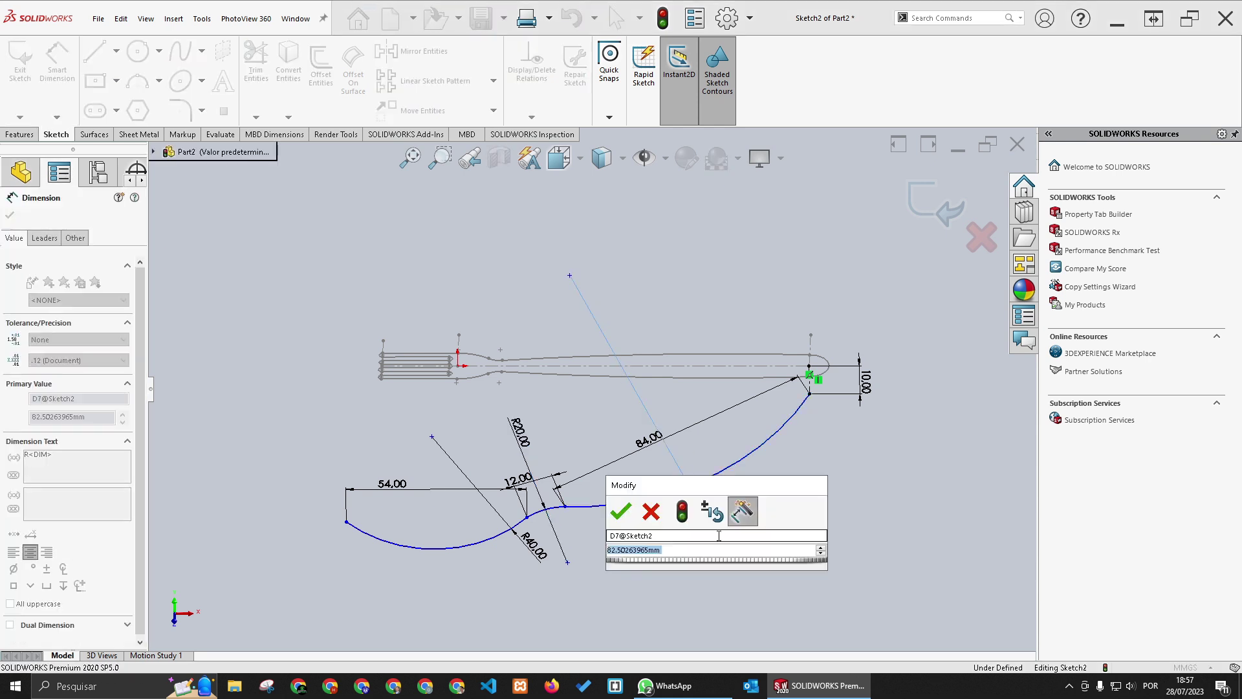
pyautogui.write('500')
pyautogui.press('Return')
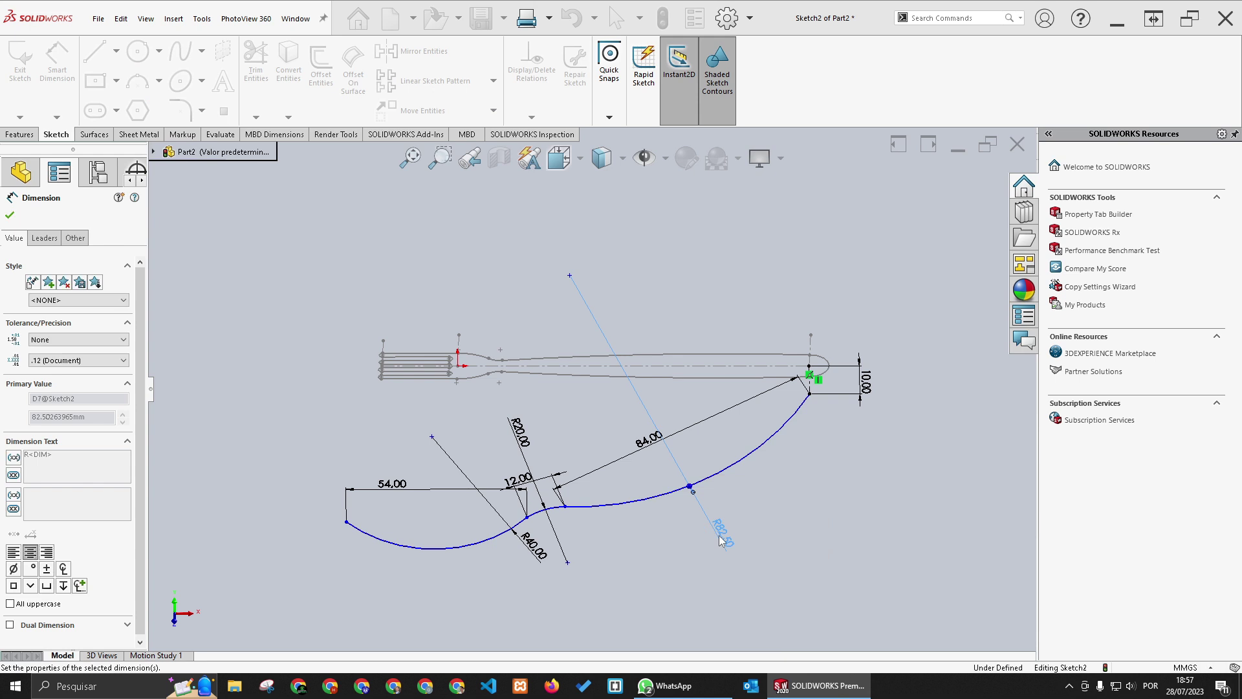
pyautogui.press('Escape')
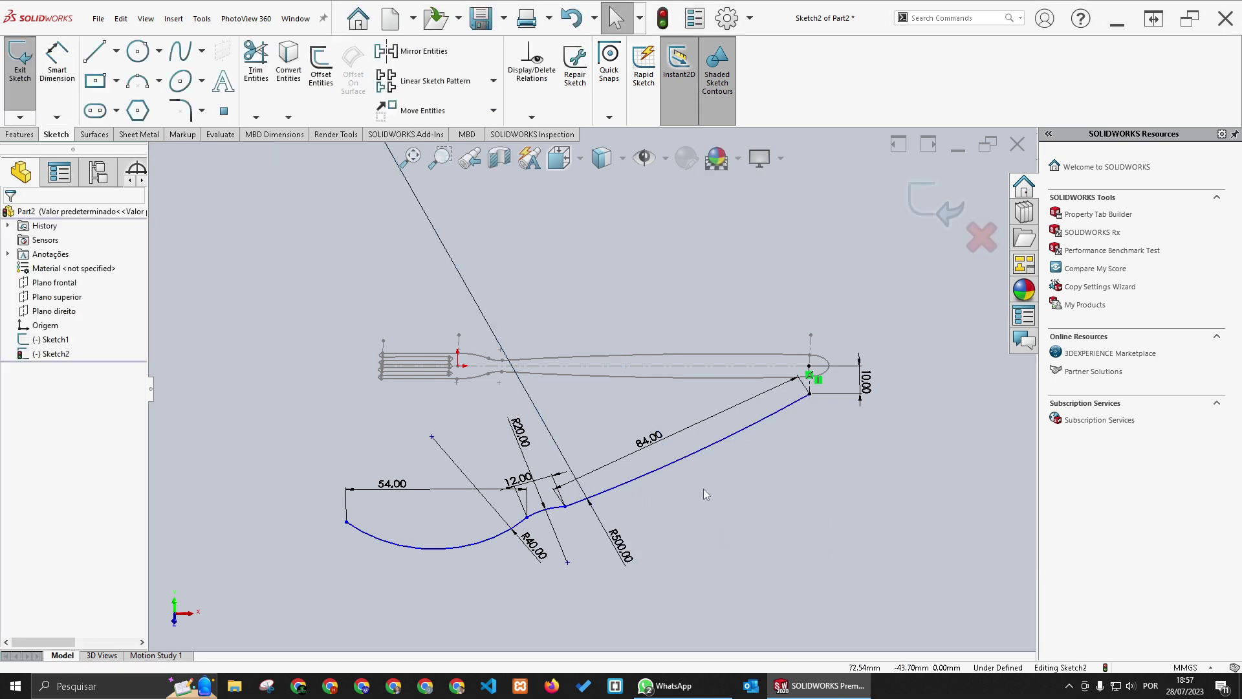
# Step: Add tangent relations at both endpoints of the small middle arc, joining it smoothly to the neighbouring arcs
pyautogui.click(565, 506)
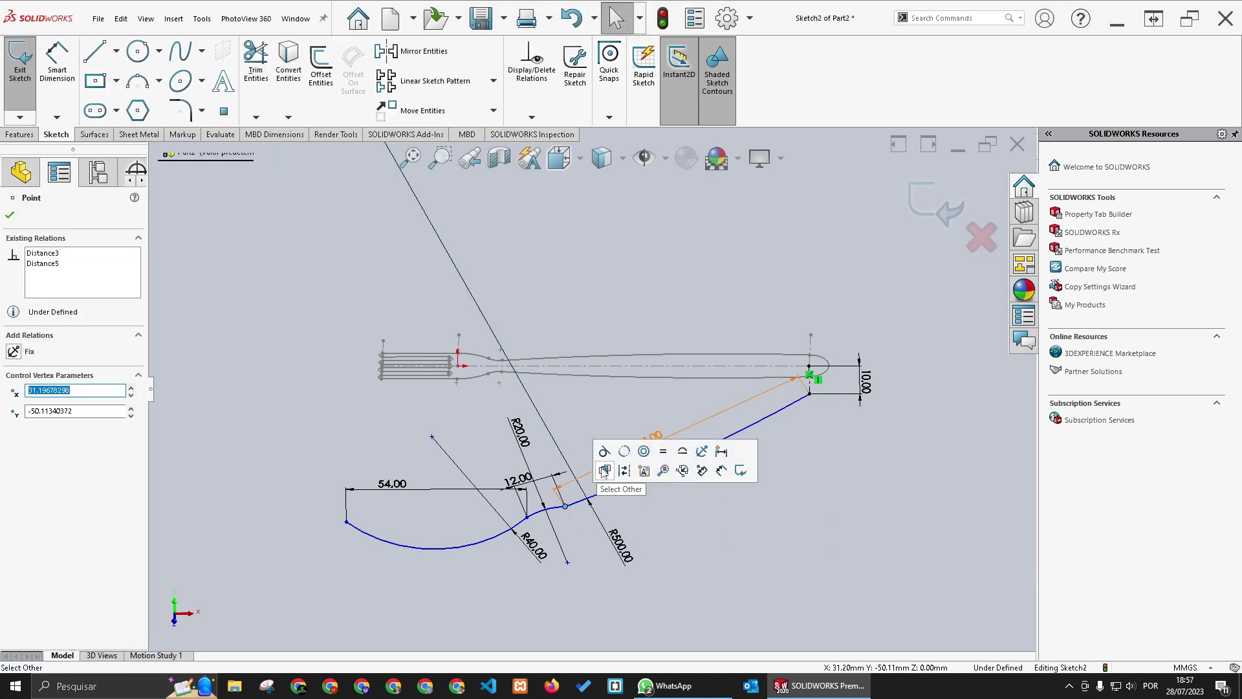
pyautogui.click(536, 529)
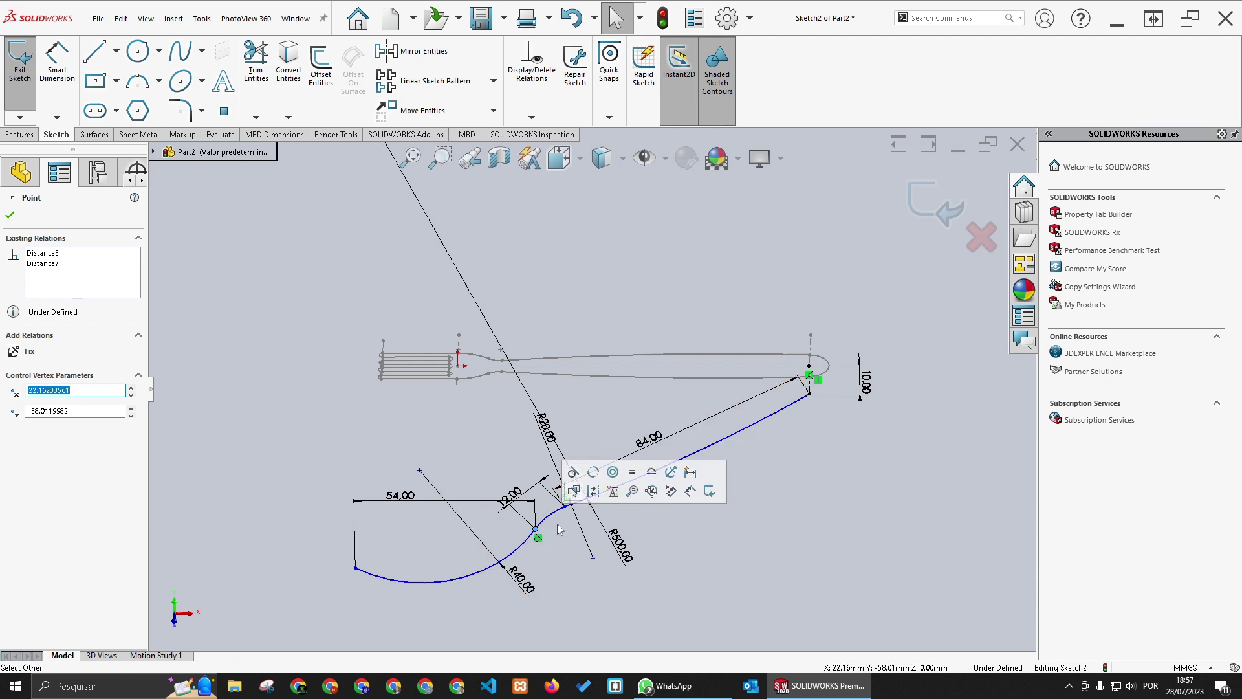
pyautogui.click(574, 490)
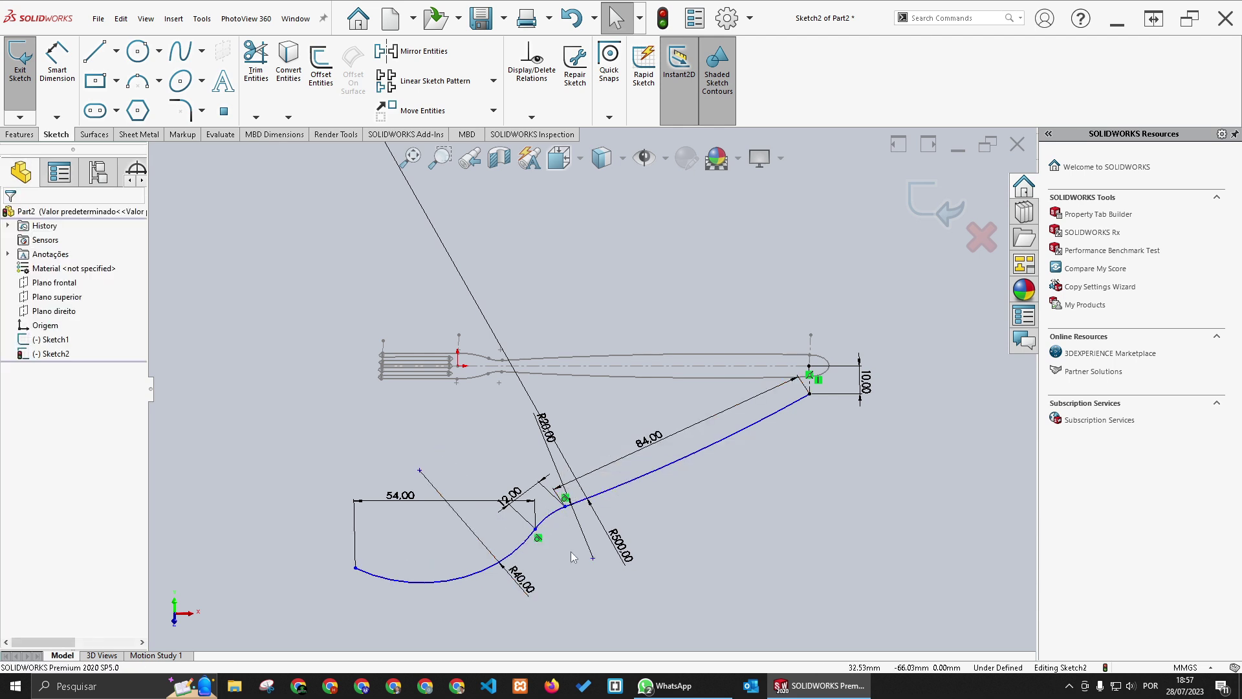
pyautogui.moveTo(586, 433); pyautogui.dragTo(590, 414, button='middle')
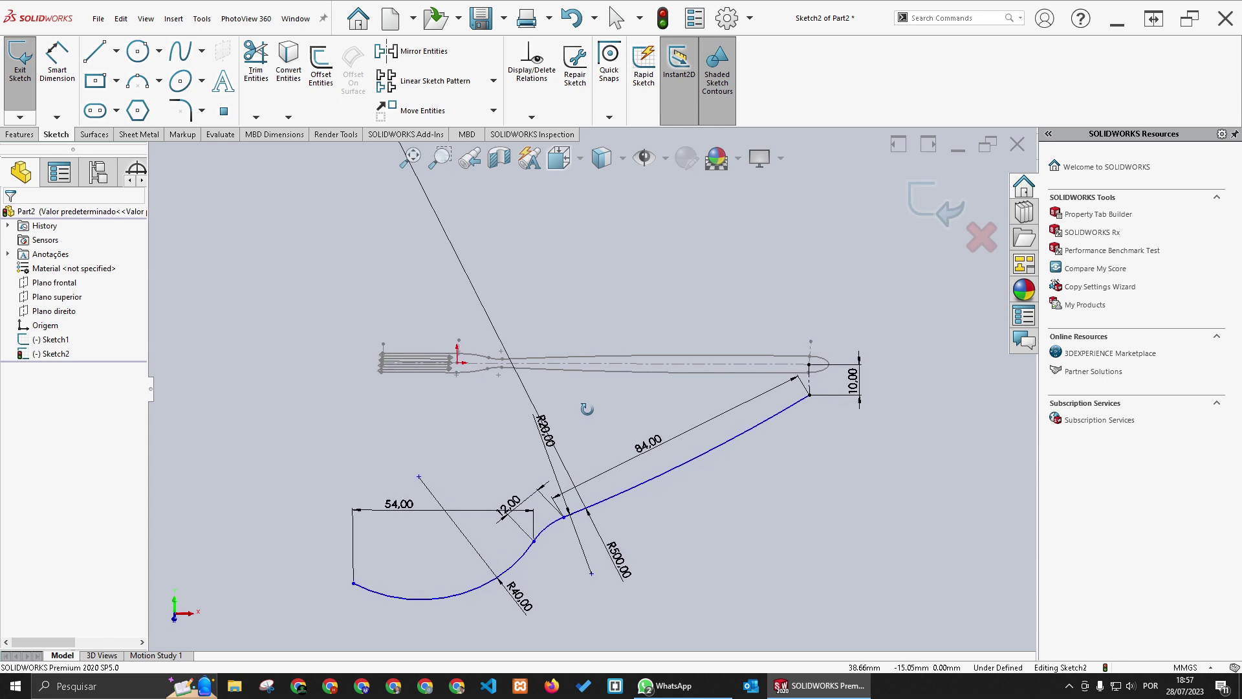
pyautogui.press('Escape')
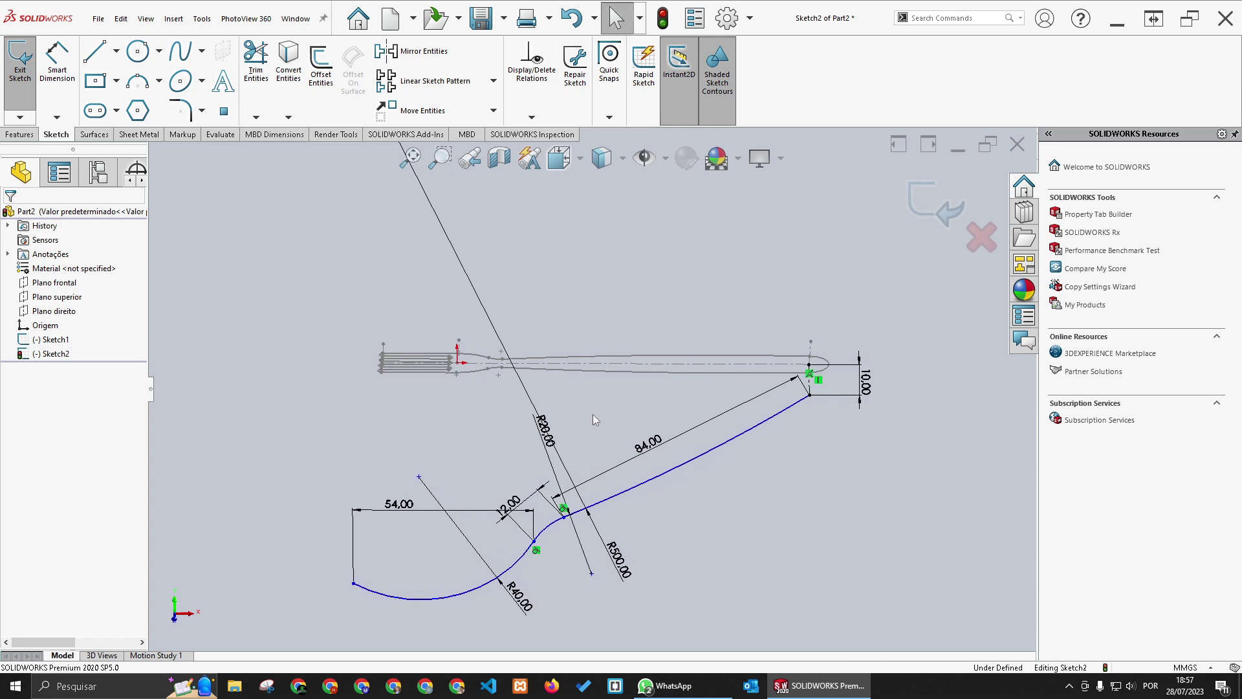
# Step: Exit the side-profile sketch, keeping its changes
pyautogui.click(926, 214)
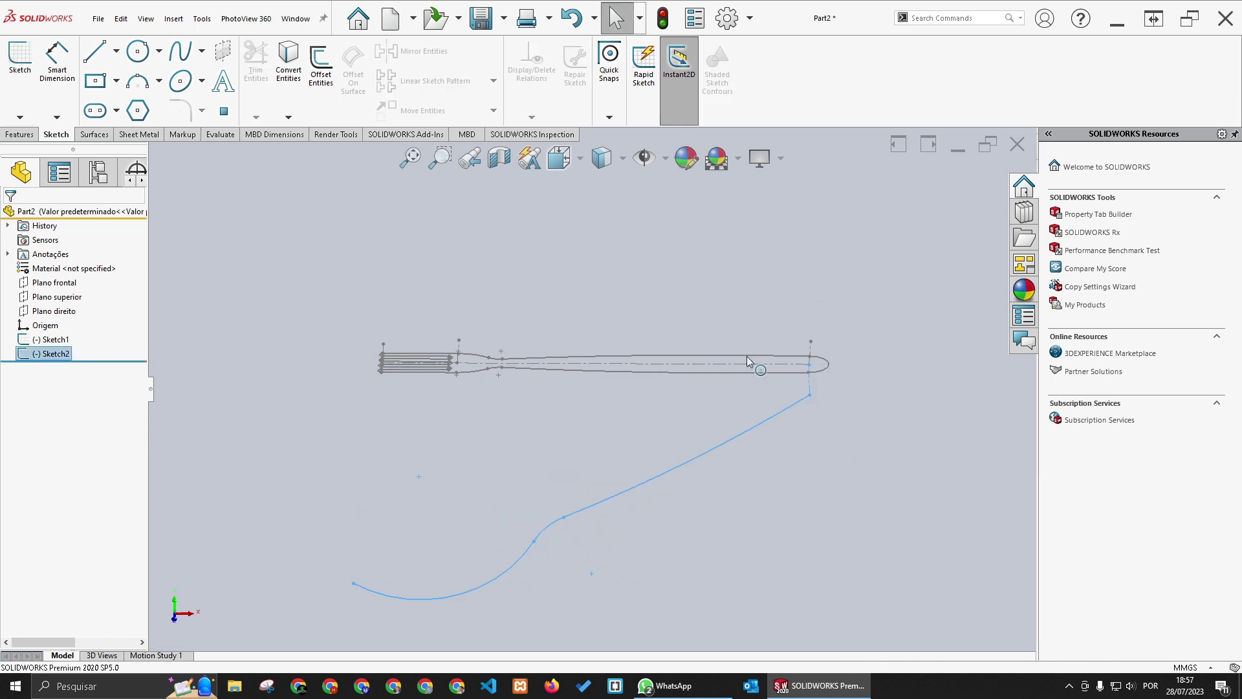
pyautogui.click(619, 426)
pyautogui.moveTo(621, 427)
pyautogui.mouseDown(button='middle')
pyautogui.moveTo(645, 494)
pyautogui.moveTo(580, 526)
pyautogui.moveTo(506, 540)
pyautogui.moveTo(521, 467)
pyautogui.moveTo(550, 458)
pyautogui.moveTo(543, 467)
pyautogui.mouseUp(button='middle')
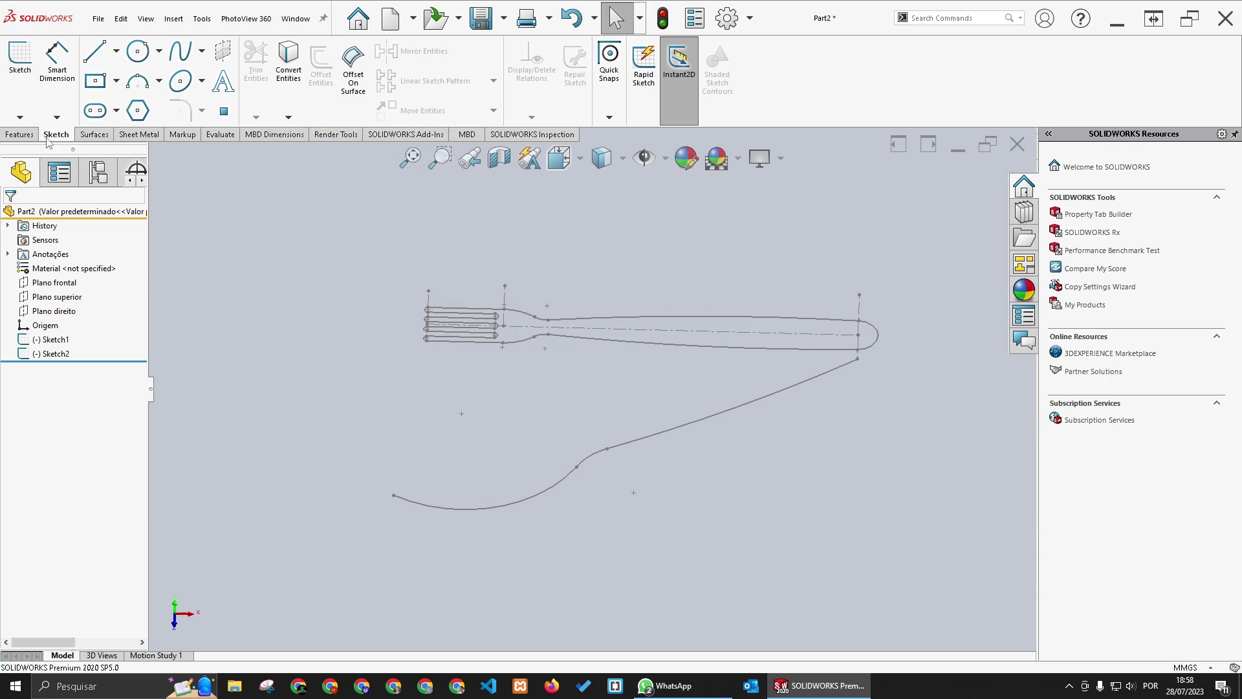
# Step: Create a reference plane through the centreline point near the tines' base, perpendicular to the top-view outline's centreline
pyautogui.click(19, 134)
pyautogui.click(583, 118)
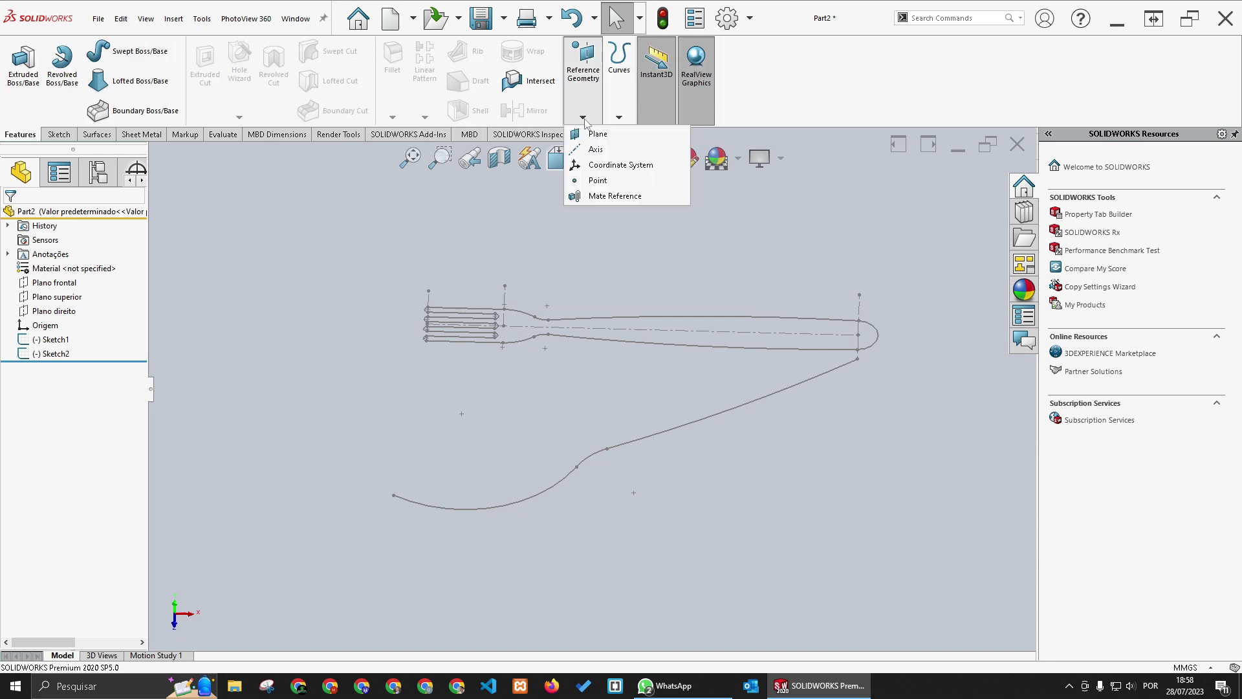
pyautogui.click(592, 134)
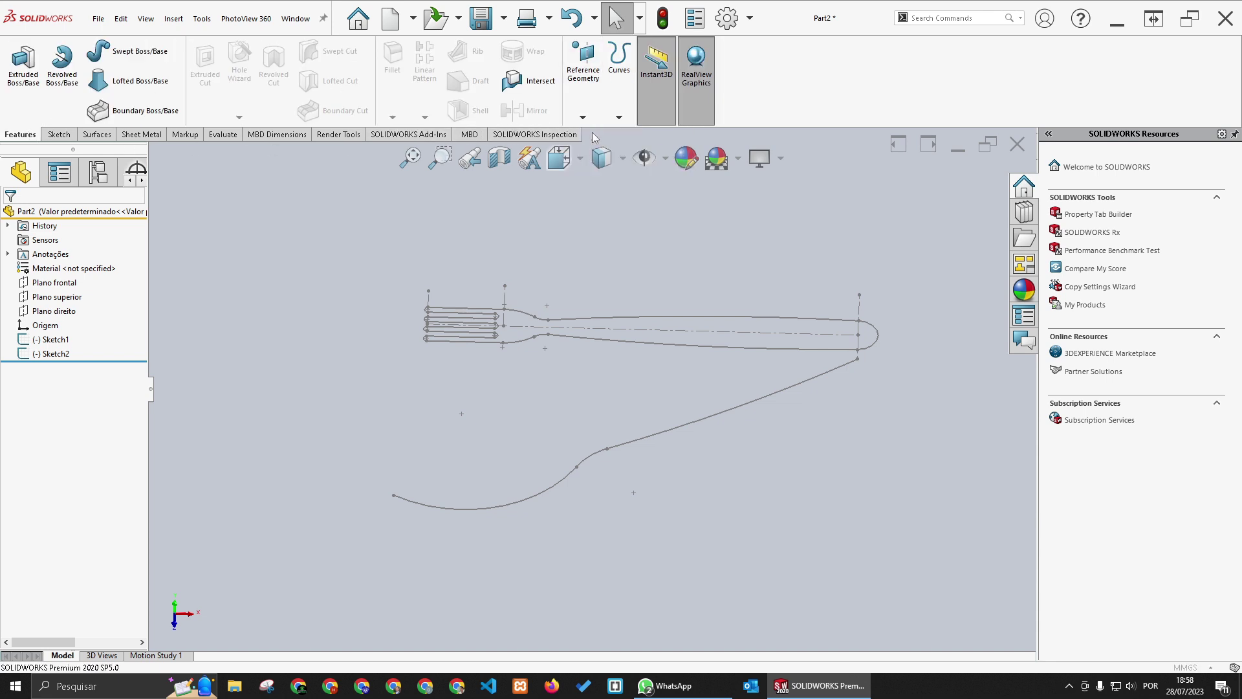
pyautogui.click(504, 327)
pyautogui.click(514, 329)
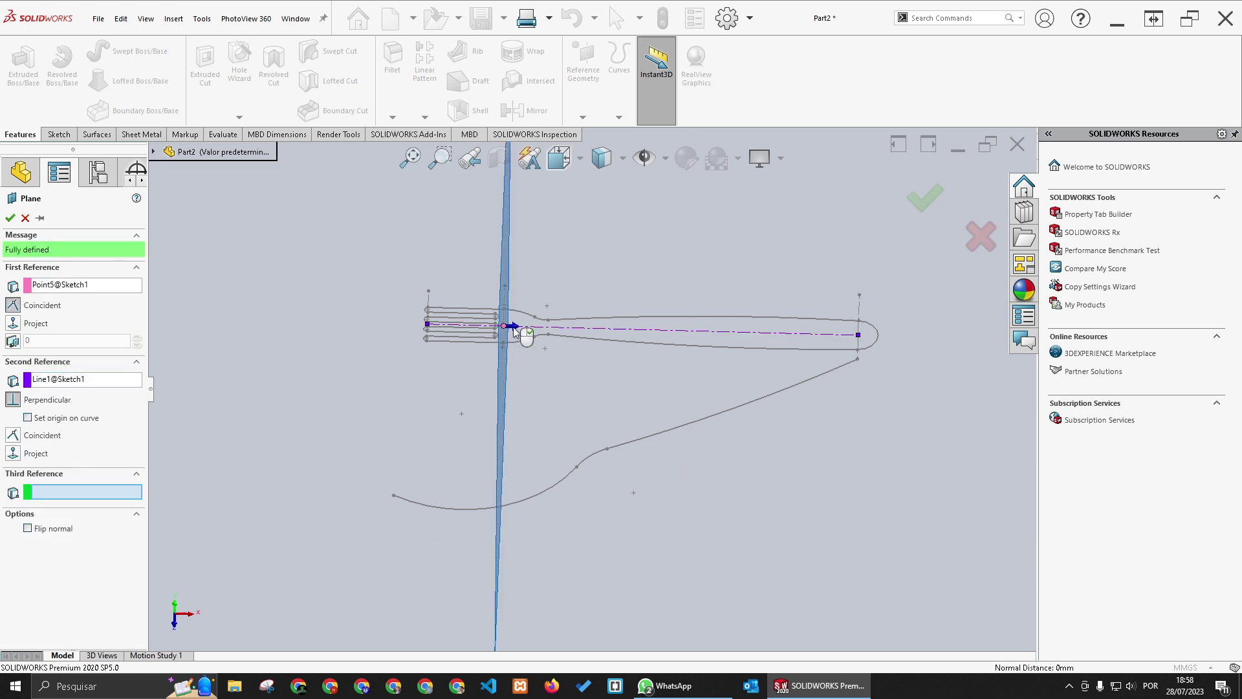
pyautogui.moveTo(517, 335); pyautogui.dragTo(519, 349, button='middle')
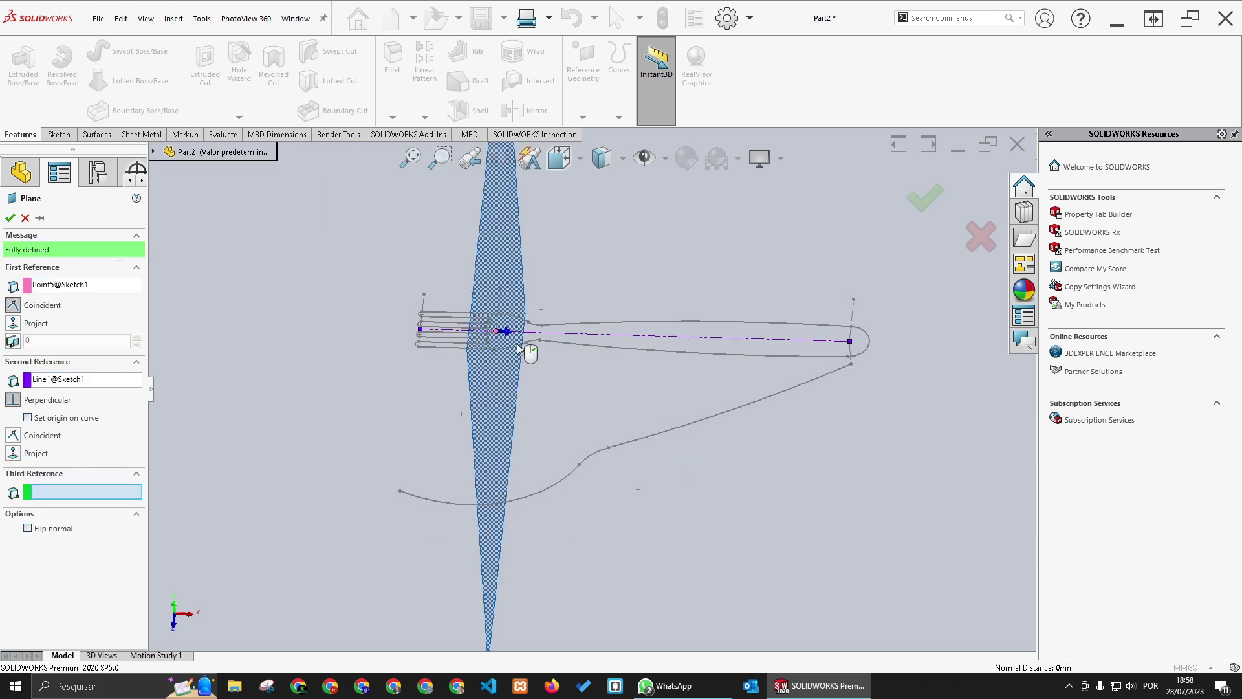
pyautogui.click(10, 218)
pyautogui.moveTo(517, 331); pyautogui.dragTo(555, 341, button='middle')
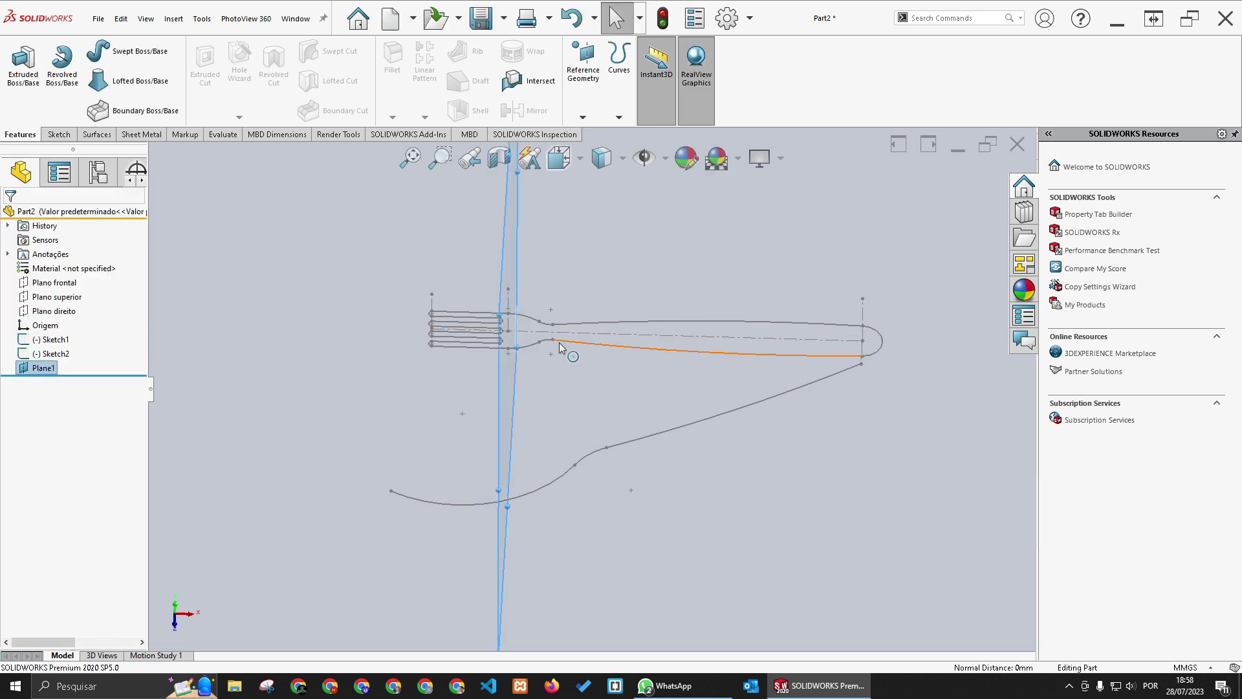
pyautogui.moveTo(633, 355); pyautogui.dragTo(626, 355, button='middle')
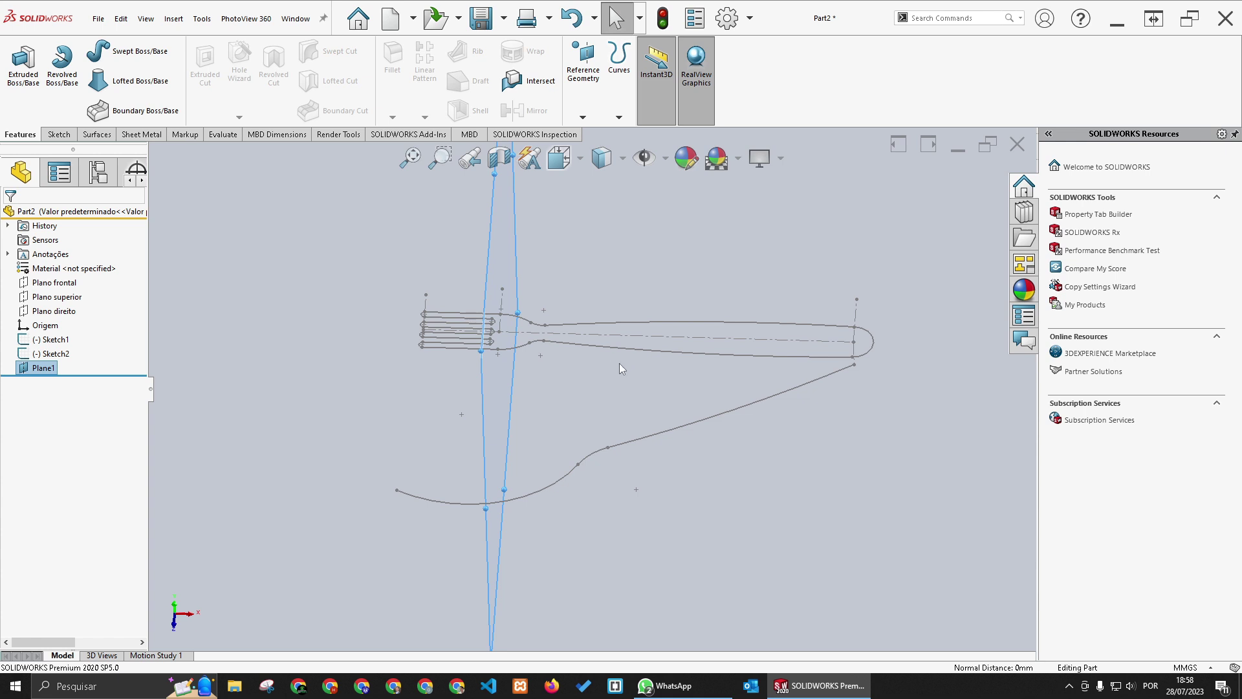
pyautogui.click(492, 235)
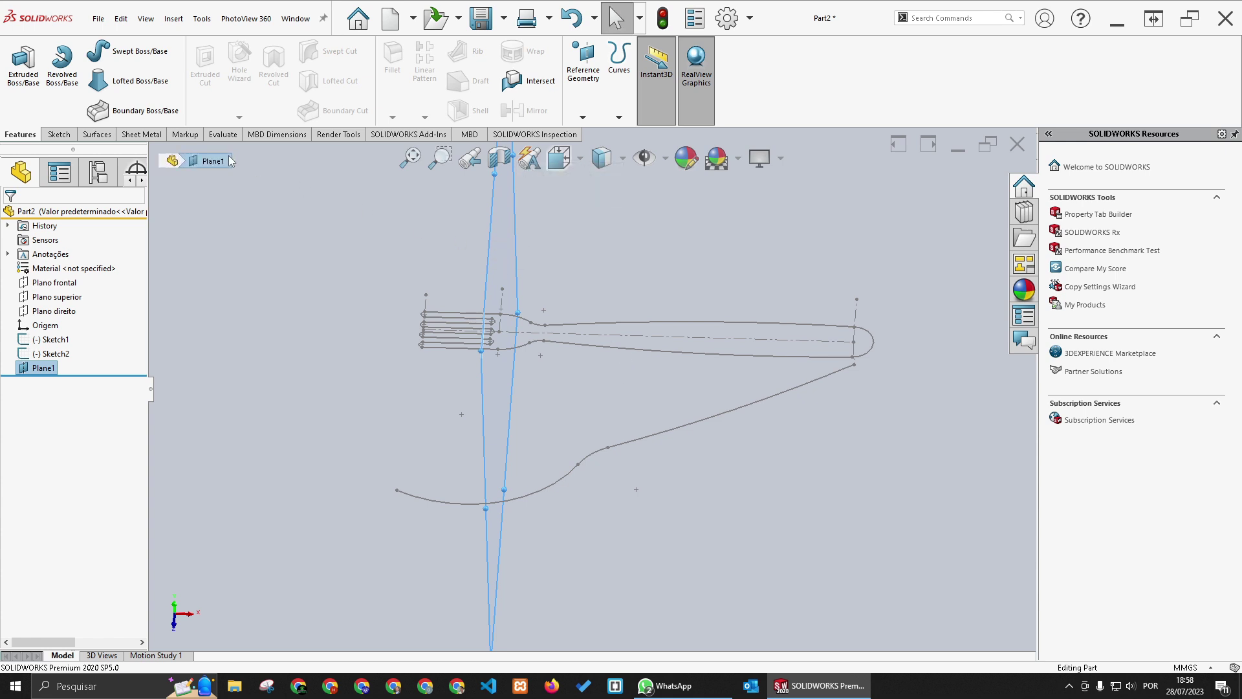
pyautogui.click(597, 107)
pyautogui.click(598, 132)
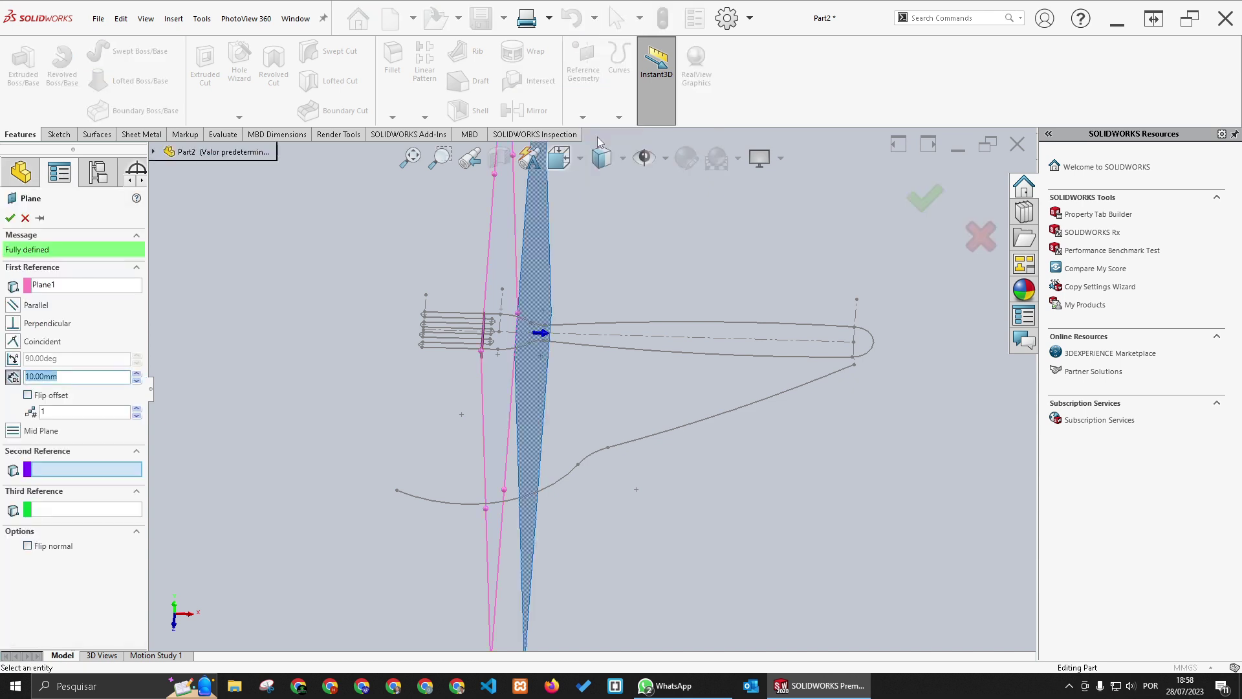
pyautogui.moveTo(628, 350); pyautogui.dragTo(629, 350, button='middle')
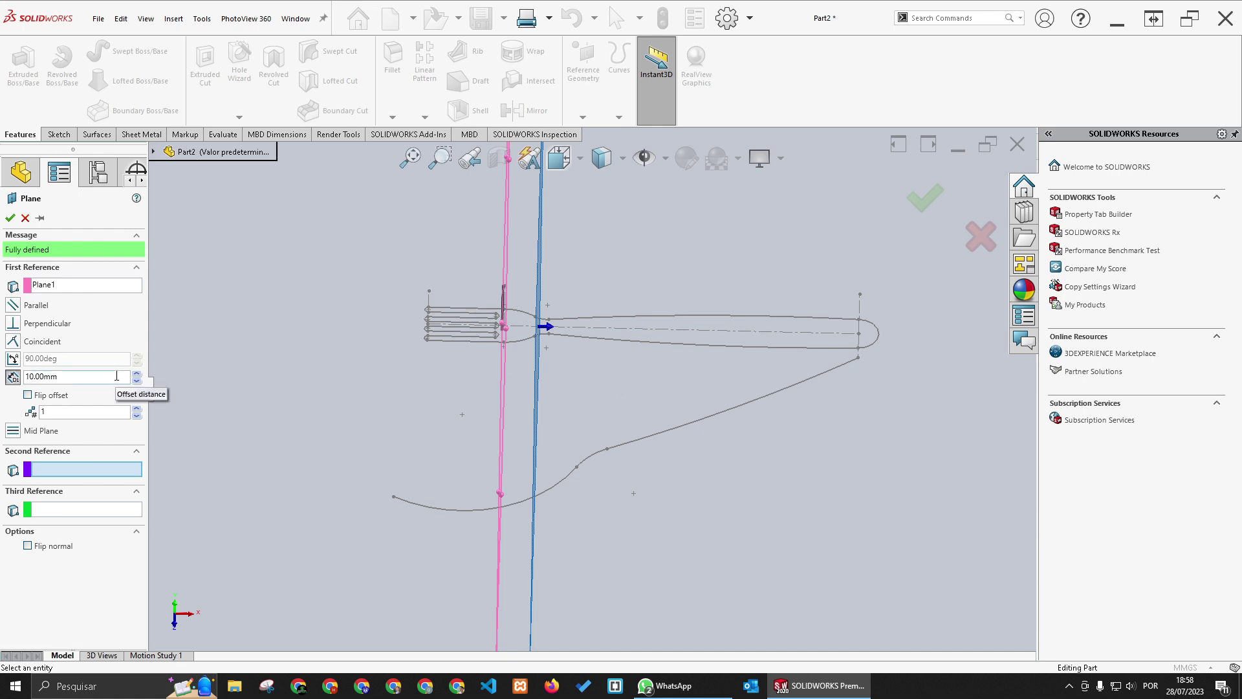
pyautogui.click(137, 374)
pyautogui.click(137, 374)
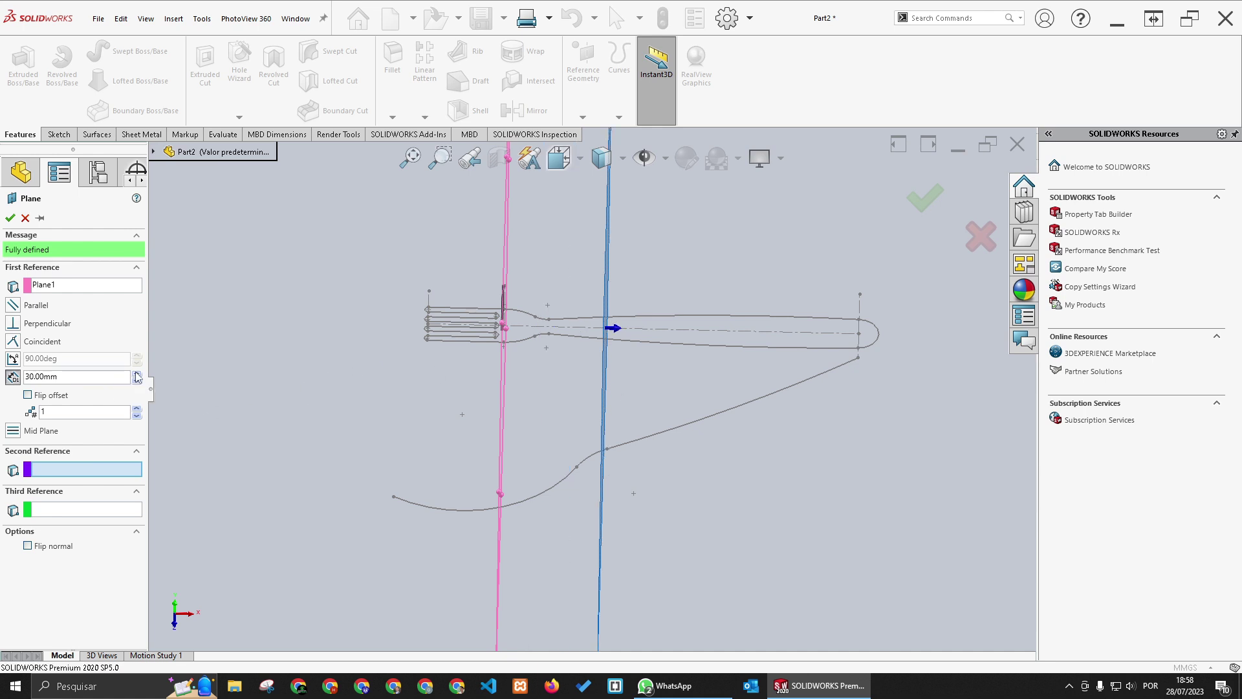
pyautogui.moveTo(269, 446)
pyautogui.mouseDown(button='middle')
pyautogui.moveTo(332, 429)
pyautogui.moveTo(332, 369)
pyautogui.moveTo(336, 412)
pyautogui.moveTo(331, 385)
pyautogui.moveTo(338, 398)
pyautogui.mouseUp(button='middle')
pyautogui.press('Escape')
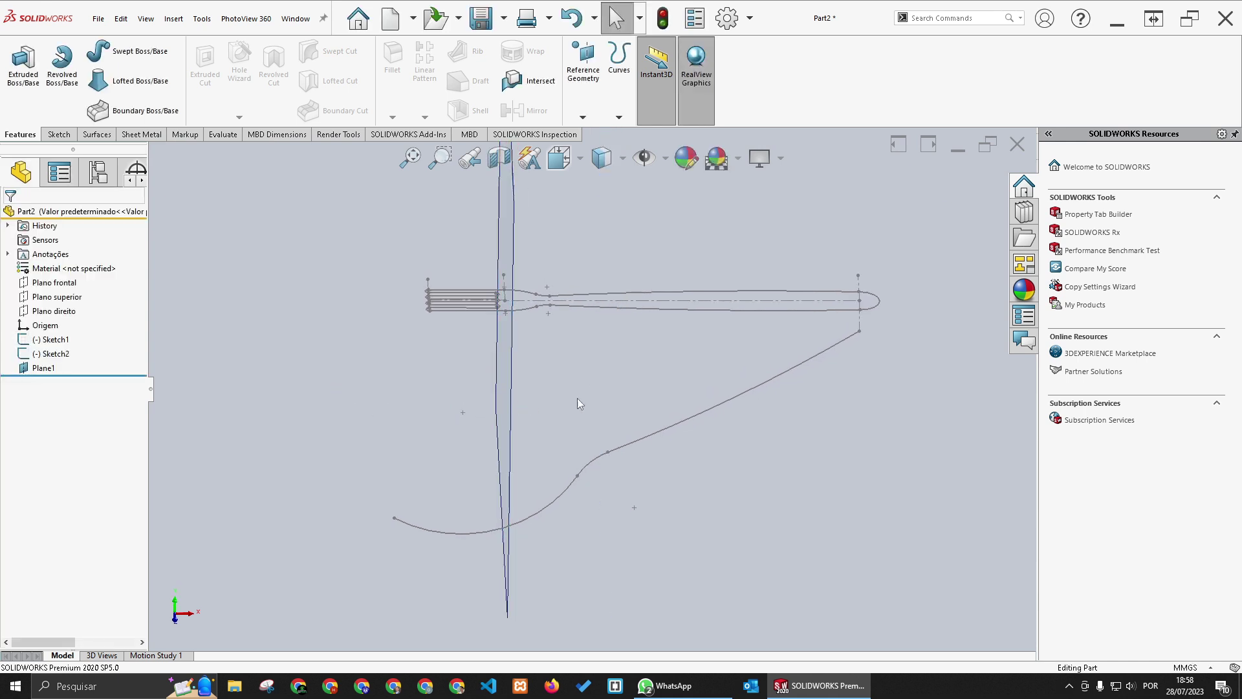
# Step: Reopen the side-profile sketch and set the long handle arc's length dimension to 94 mm
pyautogui.doubleClick(593, 460)
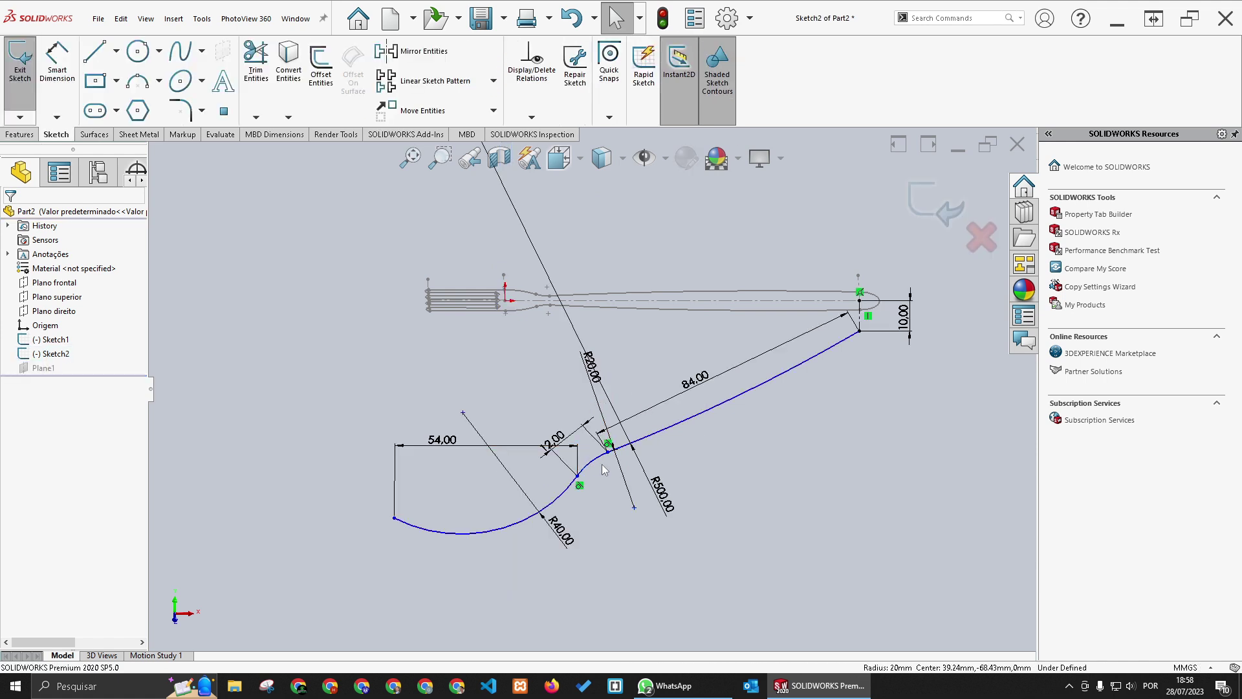
pyautogui.doubleClick(697, 387)
pyautogui.write('9')
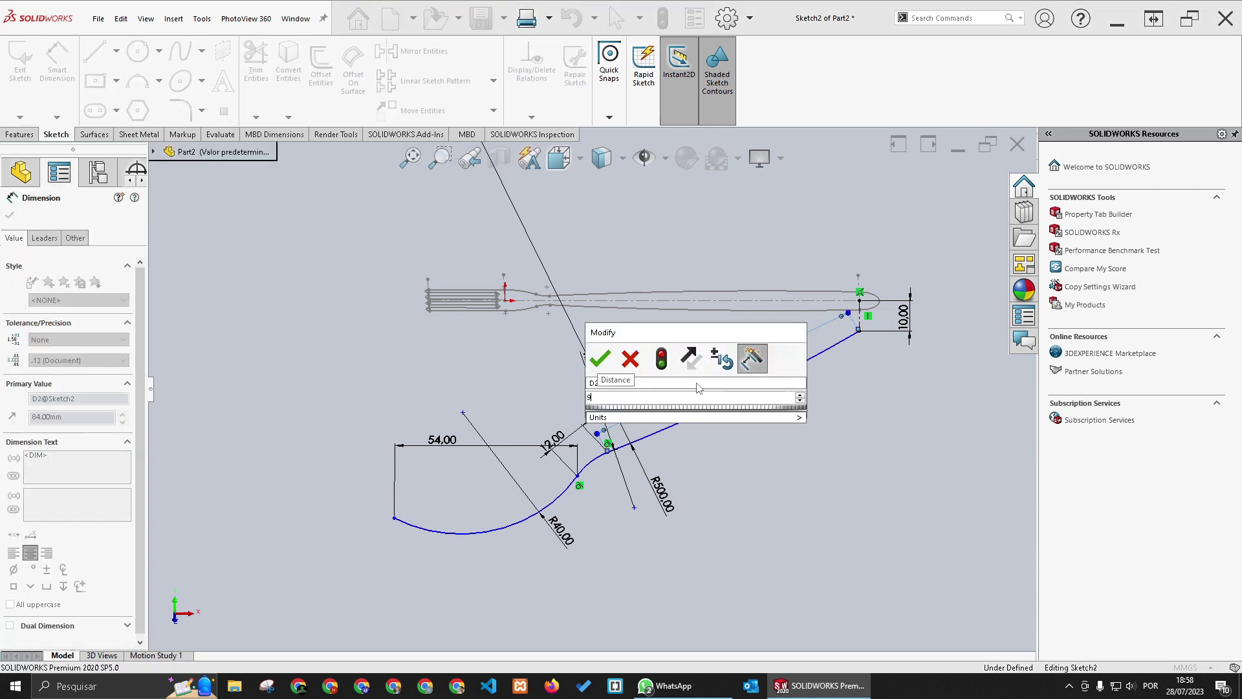
pyautogui.write('4')
pyautogui.press('Return')
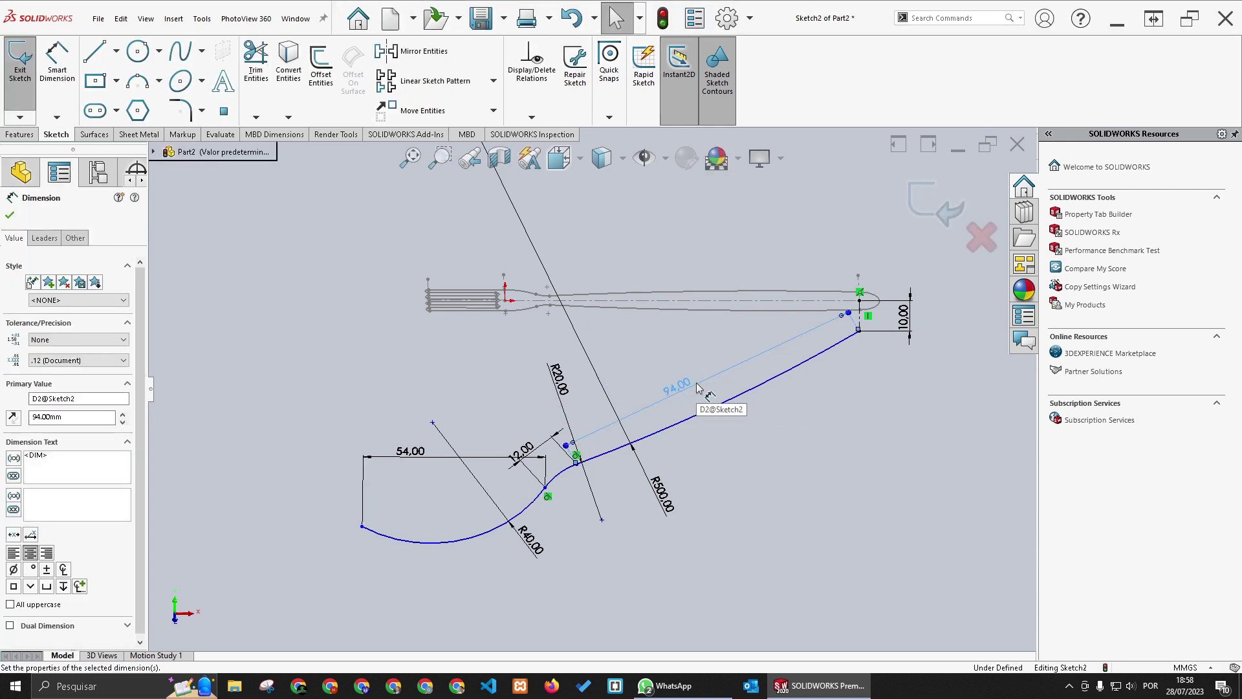
# Step: Set the long handle arc's length dimension to 100 mm
pyautogui.moveTo(550, 447)
pyautogui.mouseDown(button='middle')
pyautogui.moveTo(549, 393)
pyautogui.moveTo(544, 421)
pyautogui.mouseUp(button='middle')
pyautogui.press('Escape')
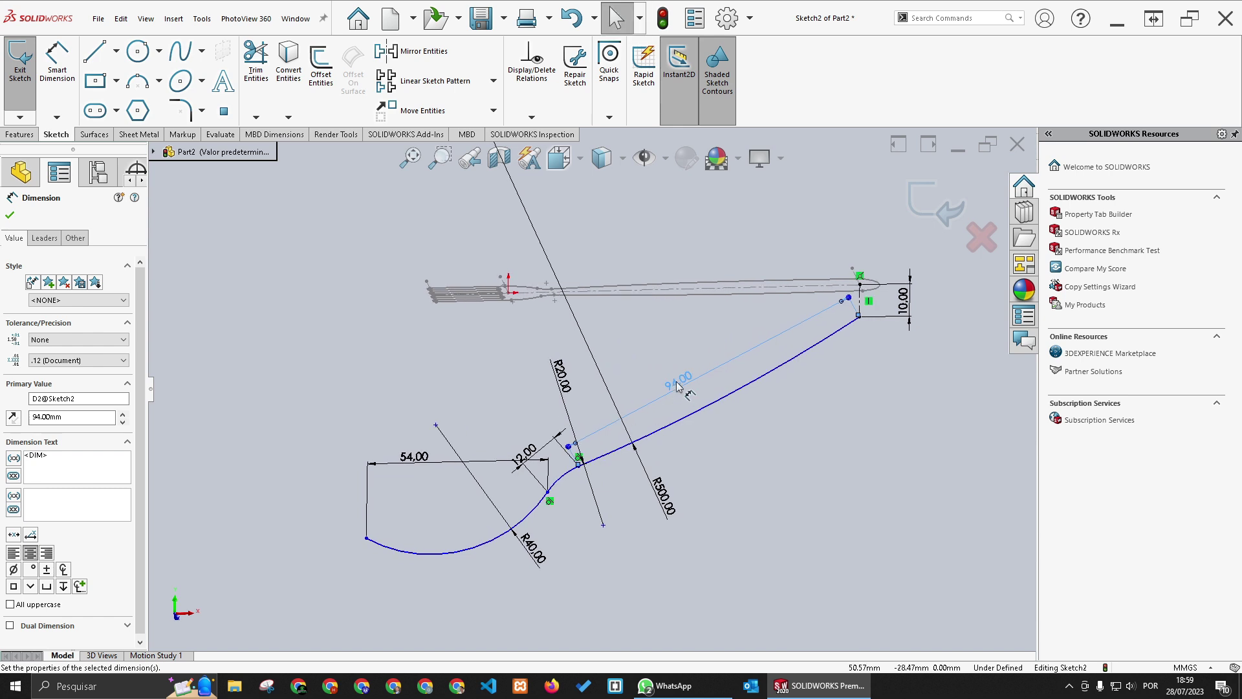
pyautogui.write('100')
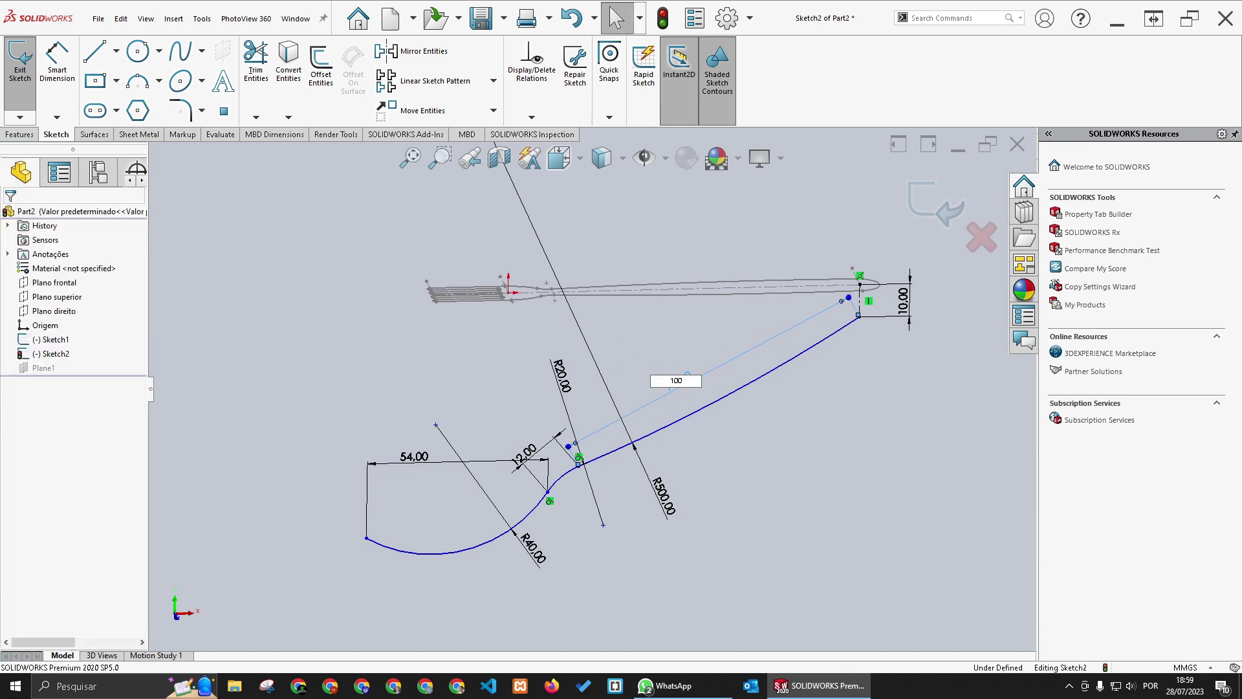
pyautogui.press('Return')
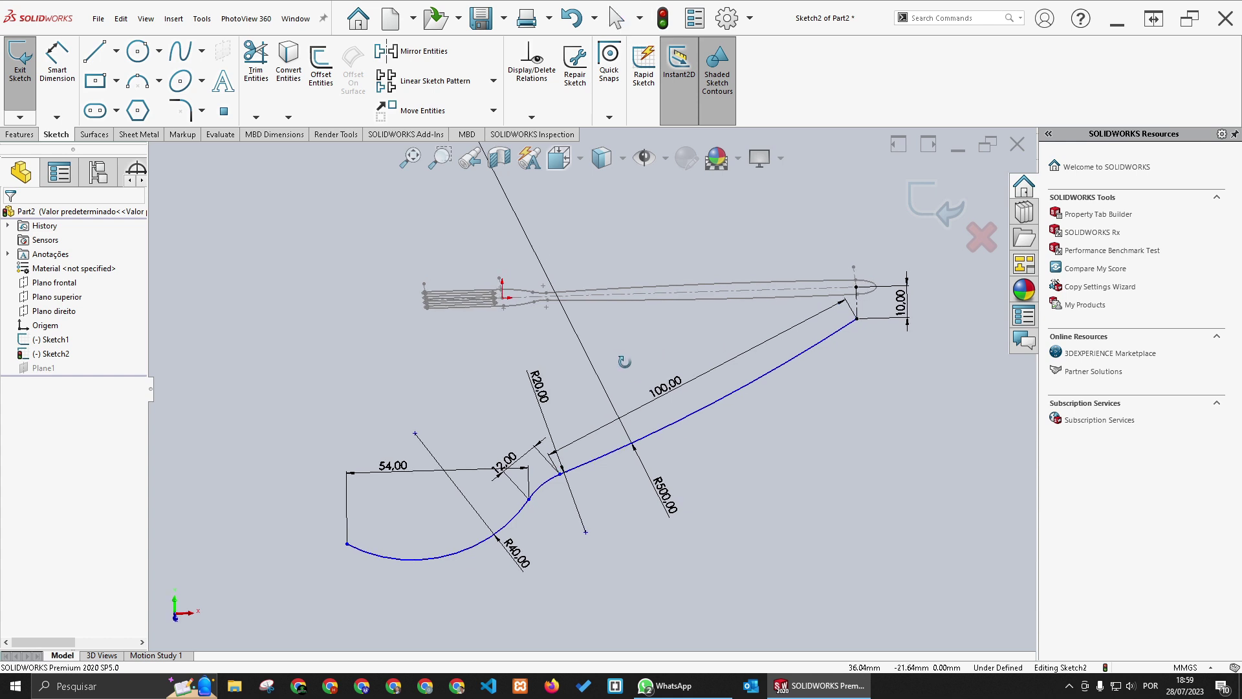
# Step: Set the small middle arc's length dimension to 10 mm
pyautogui.click(510, 463)
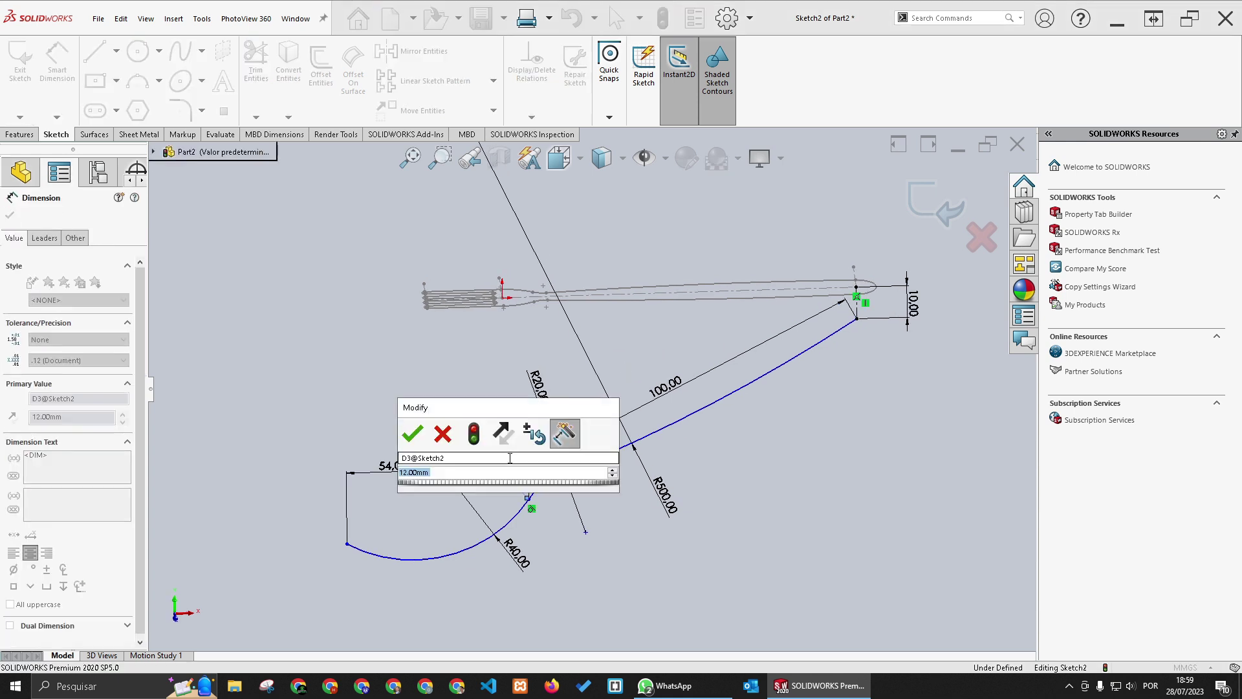
pyautogui.write('10')
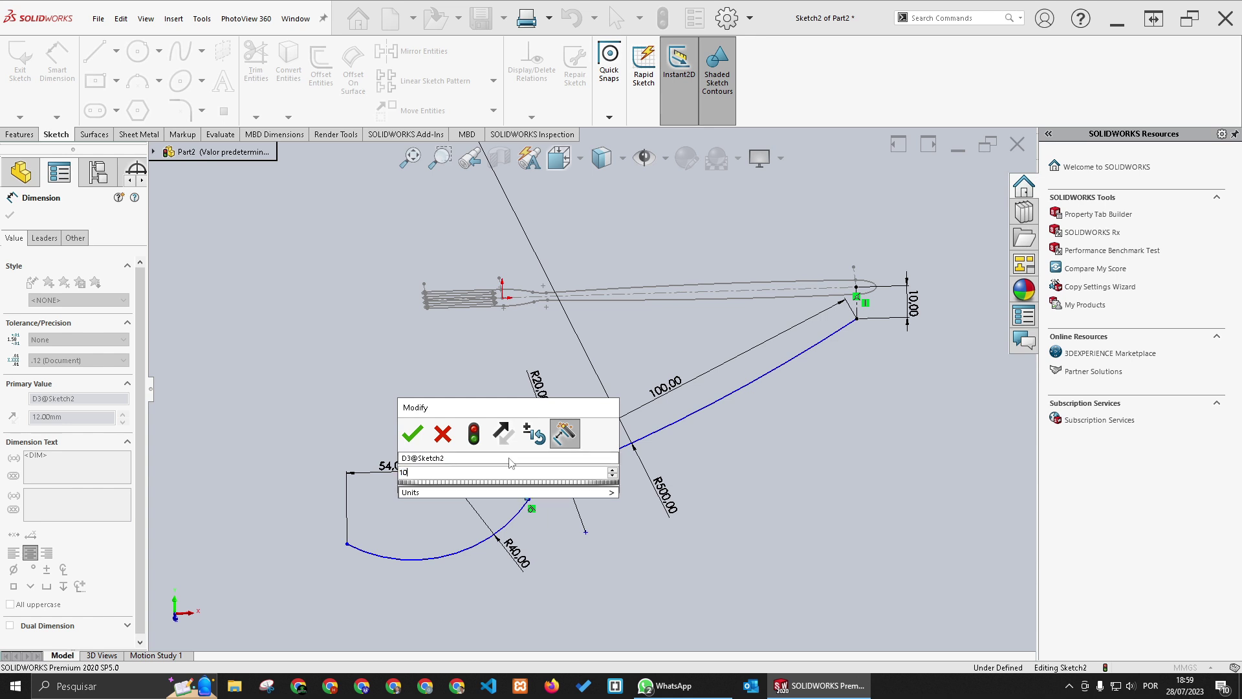
pyautogui.press('Return')
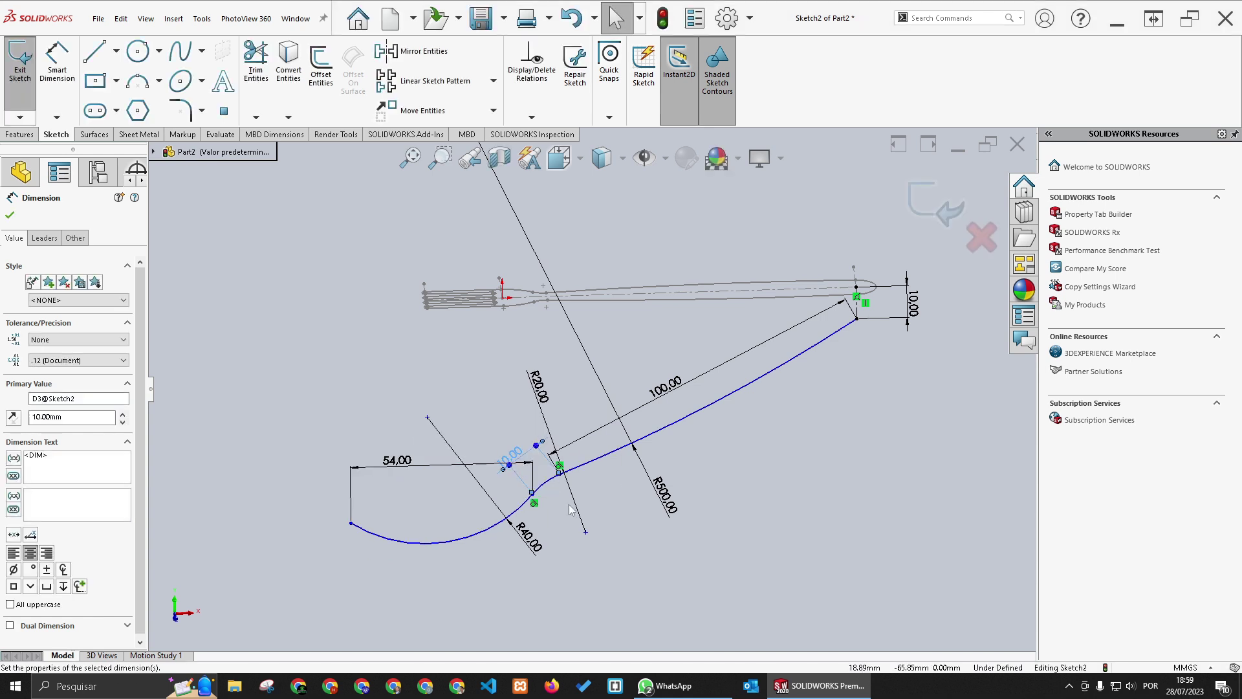
# Step: Set the small middle arc's length dimension to 5 mm
pyautogui.click(516, 461)
pyautogui.write('5')
pyautogui.press('Return')
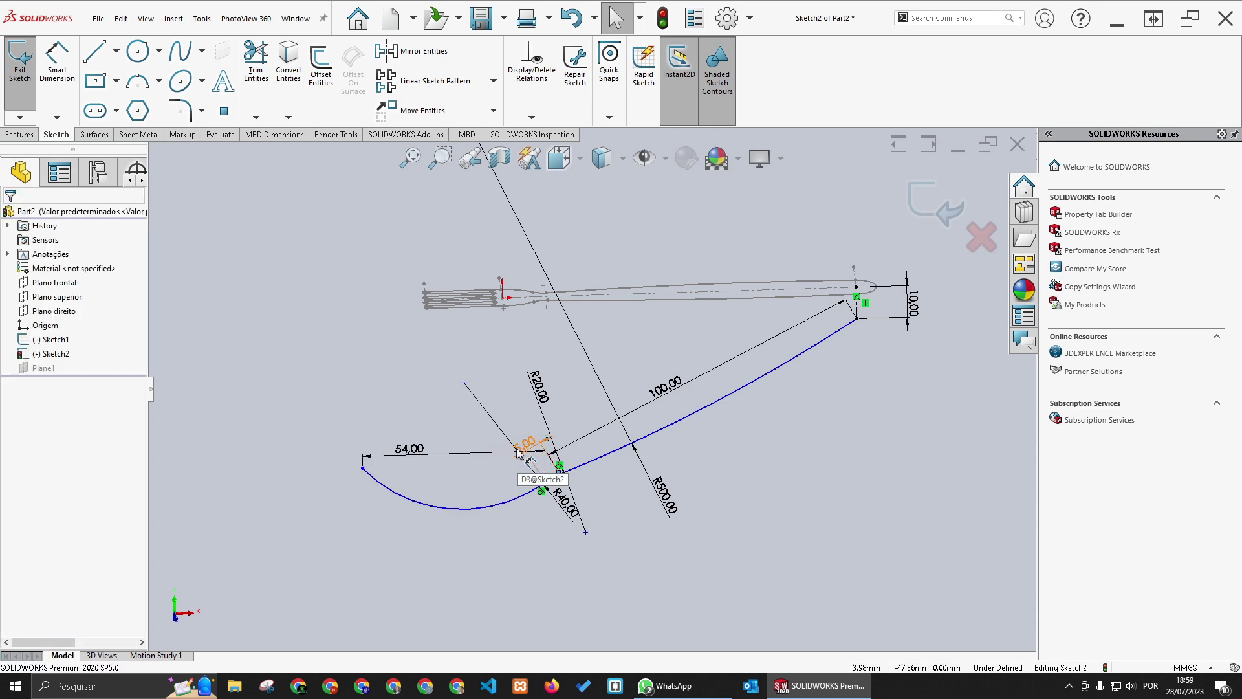
# Step: Shift the tine-side arc's centre point slightly and delete that arc's 54 mm length dimension
pyautogui.moveTo(464, 384); pyautogui.dragTo(461, 402)
pyautogui.moveTo(459, 404); pyautogui.dragTo(452, 391)
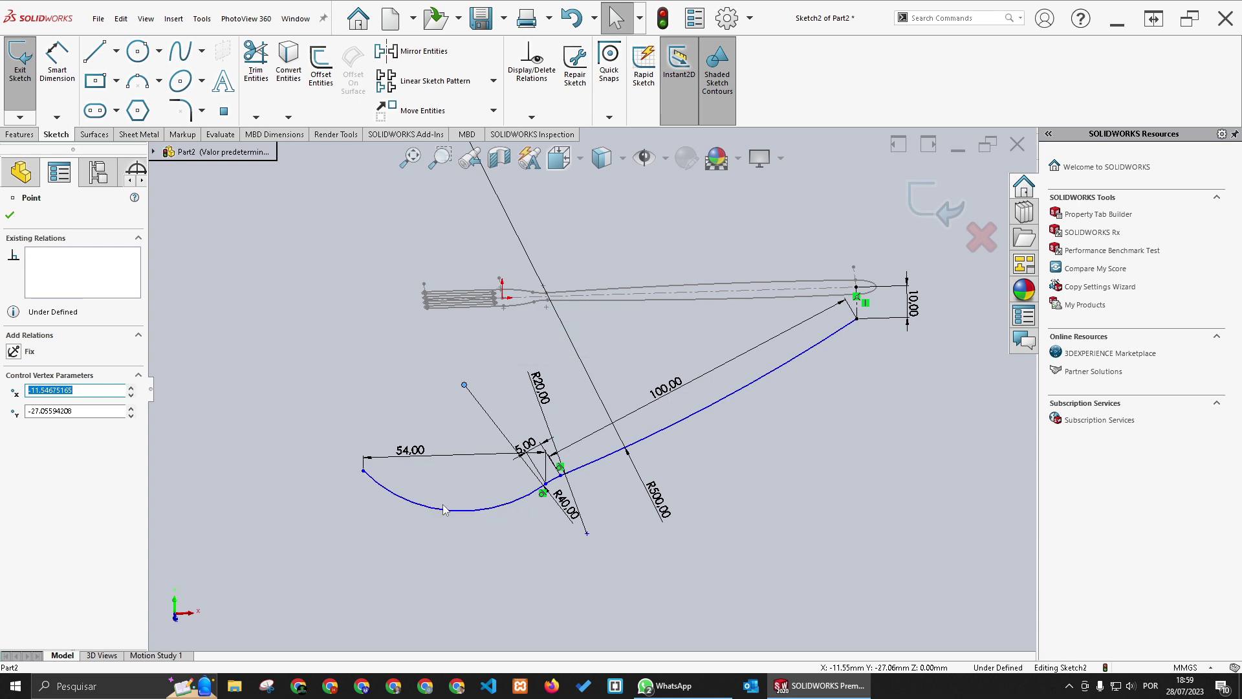
pyautogui.moveTo(412, 452); pyautogui.dragTo(411, 432)
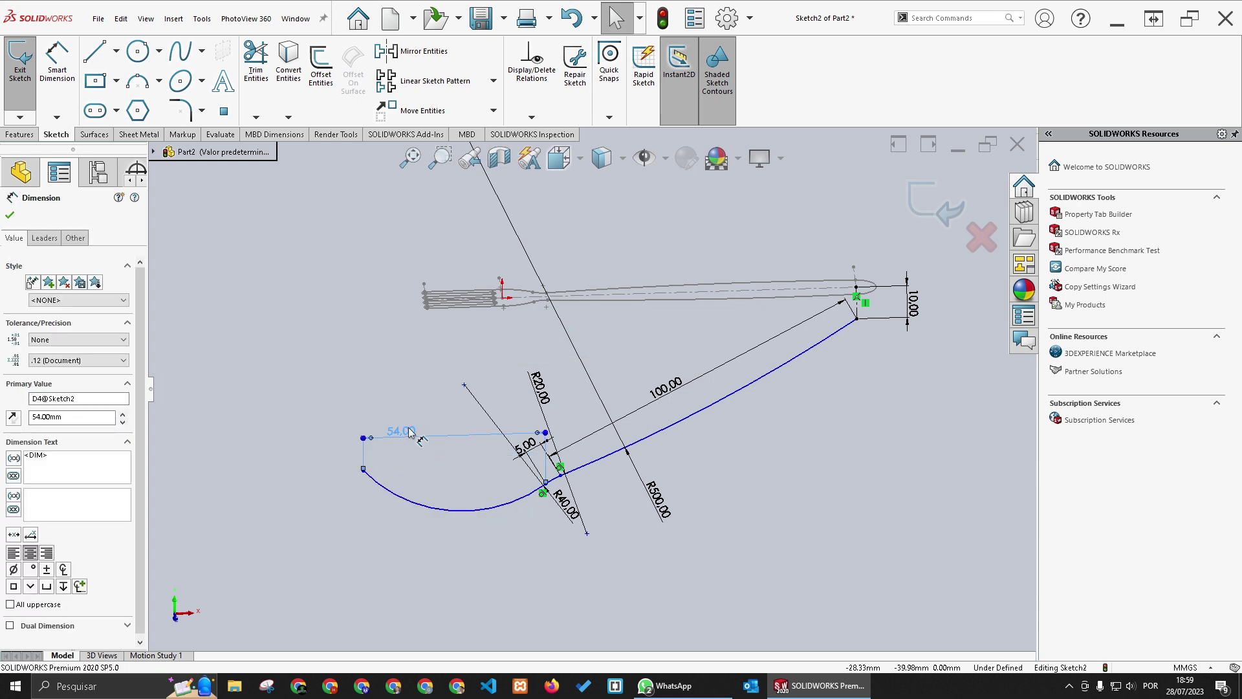
pyautogui.press('Delete')
# Step: Shorten the tine-side arc by moving its free endpoint inward to about X -25.6, Y -65.4 mm
pyautogui.moveTo(362, 473); pyautogui.dragTo(360, 485)
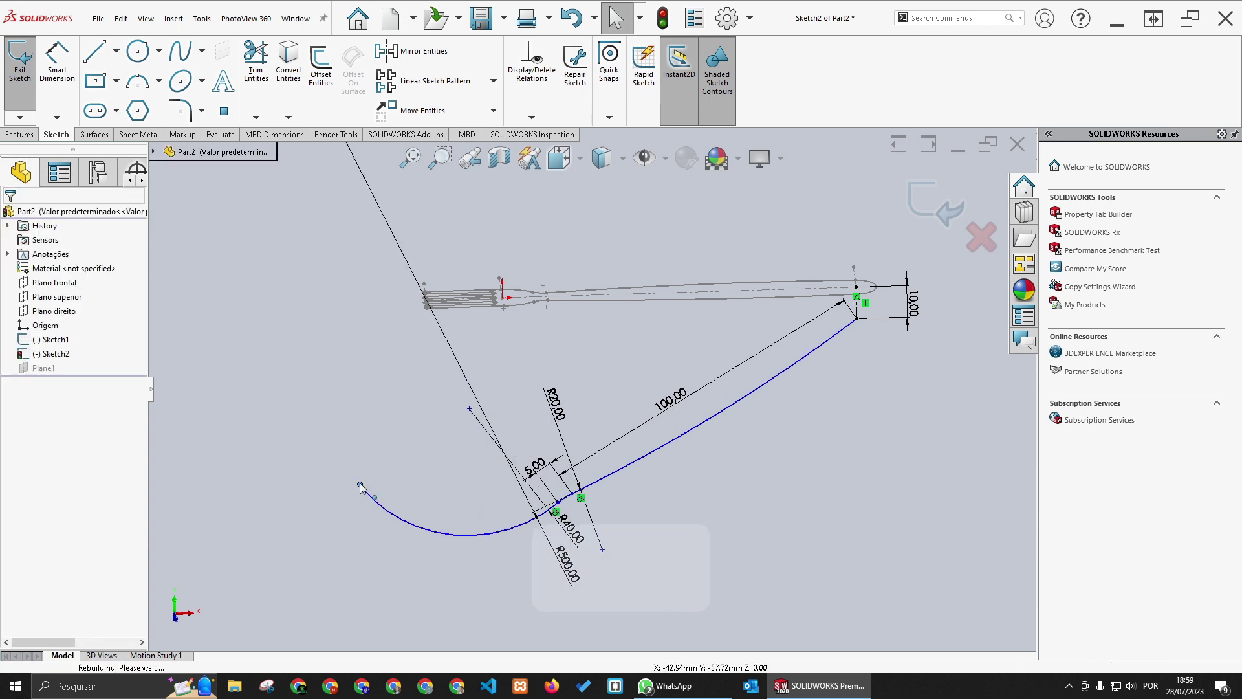
pyautogui.hotkey('ctrl', 'z')
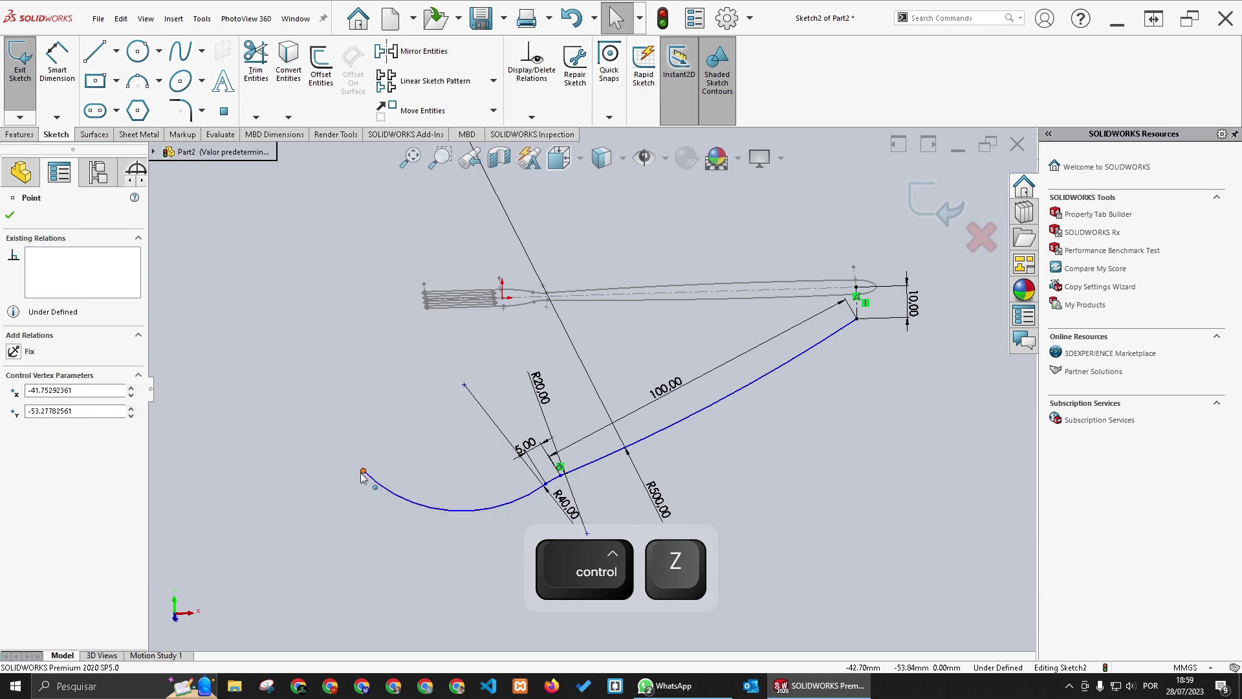
pyautogui.moveTo(363, 471)
pyautogui.mouseDown()
pyautogui.moveTo(370, 517)
pyautogui.moveTo(419, 510)
pyautogui.mouseUp()
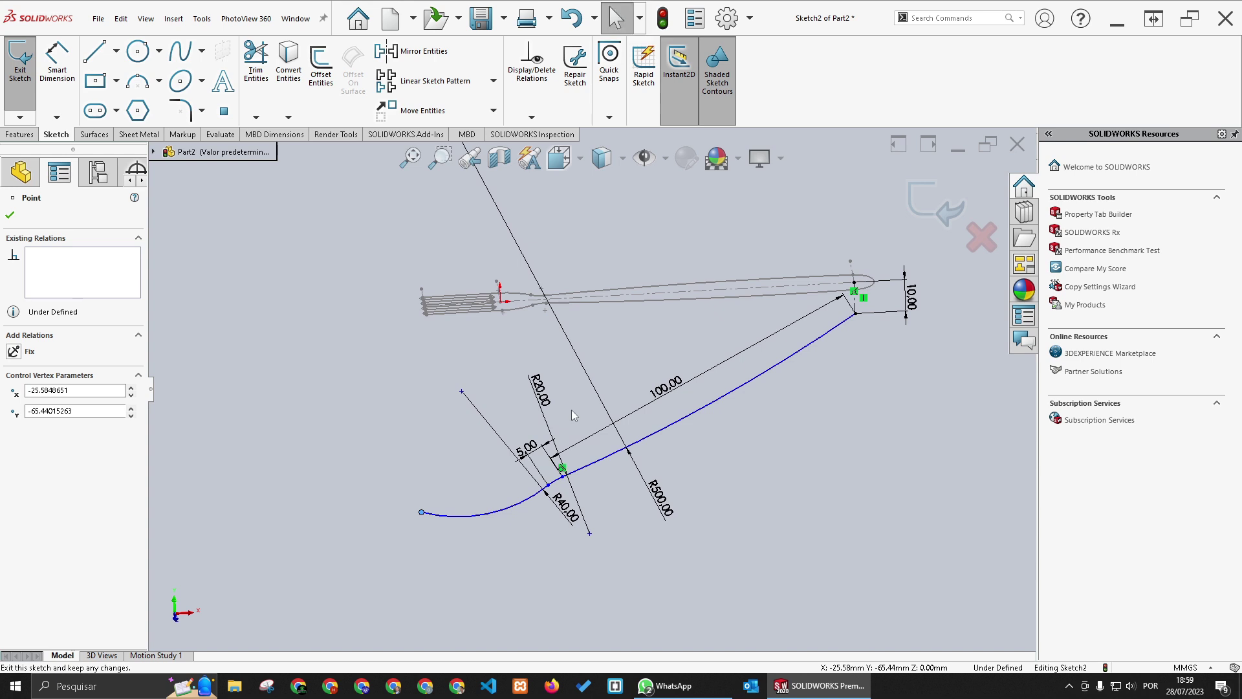
# Step: Set the long handle arc's length dimension to 95 mm and exit the side-profile sketch
pyautogui.doubleClick(673, 395)
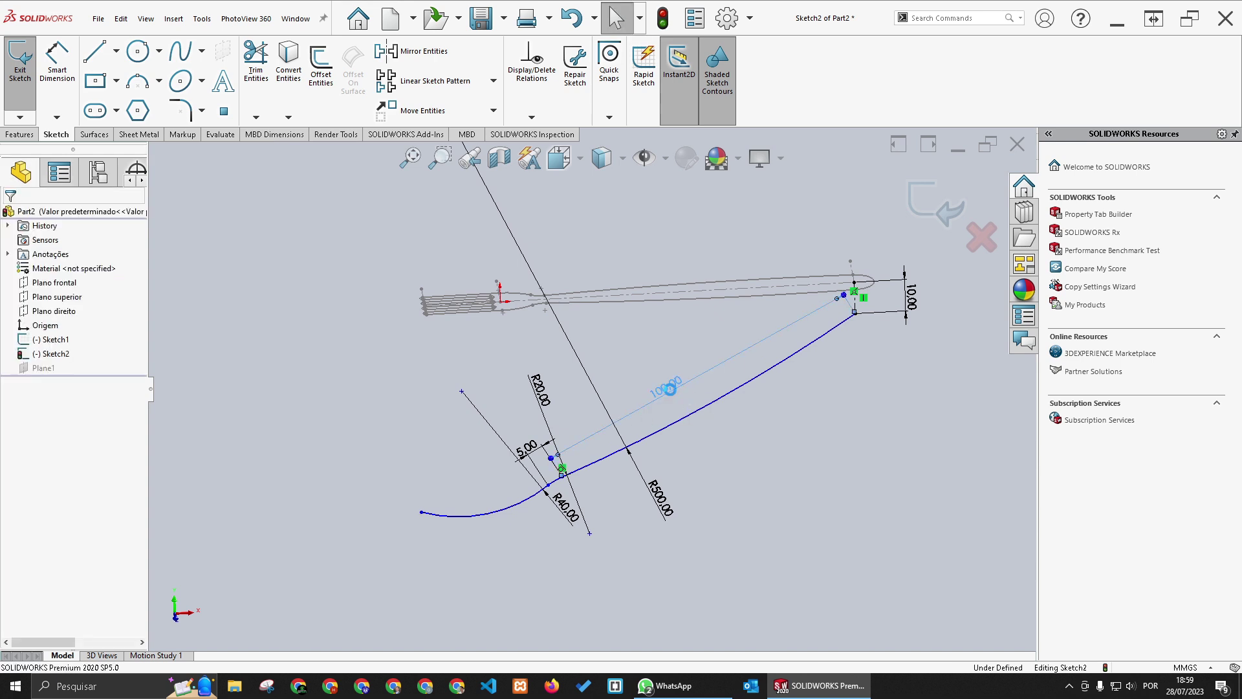
pyautogui.write('95')
pyautogui.press('Return')
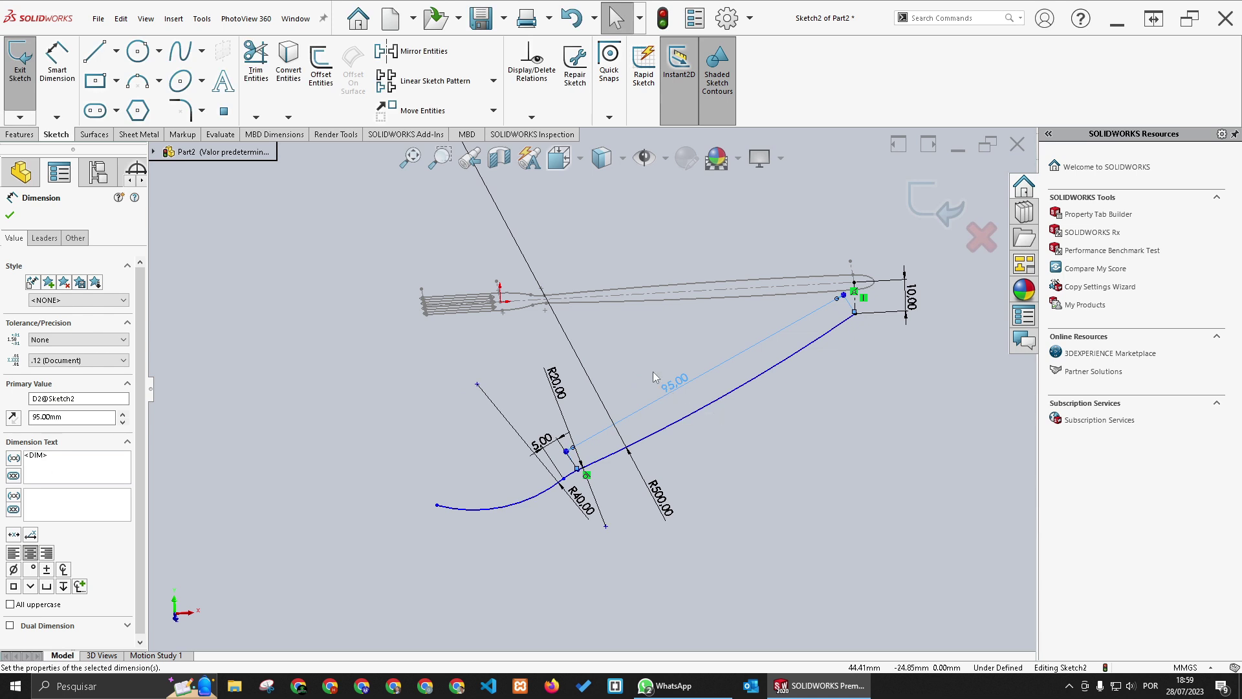
pyautogui.click(653, 371)
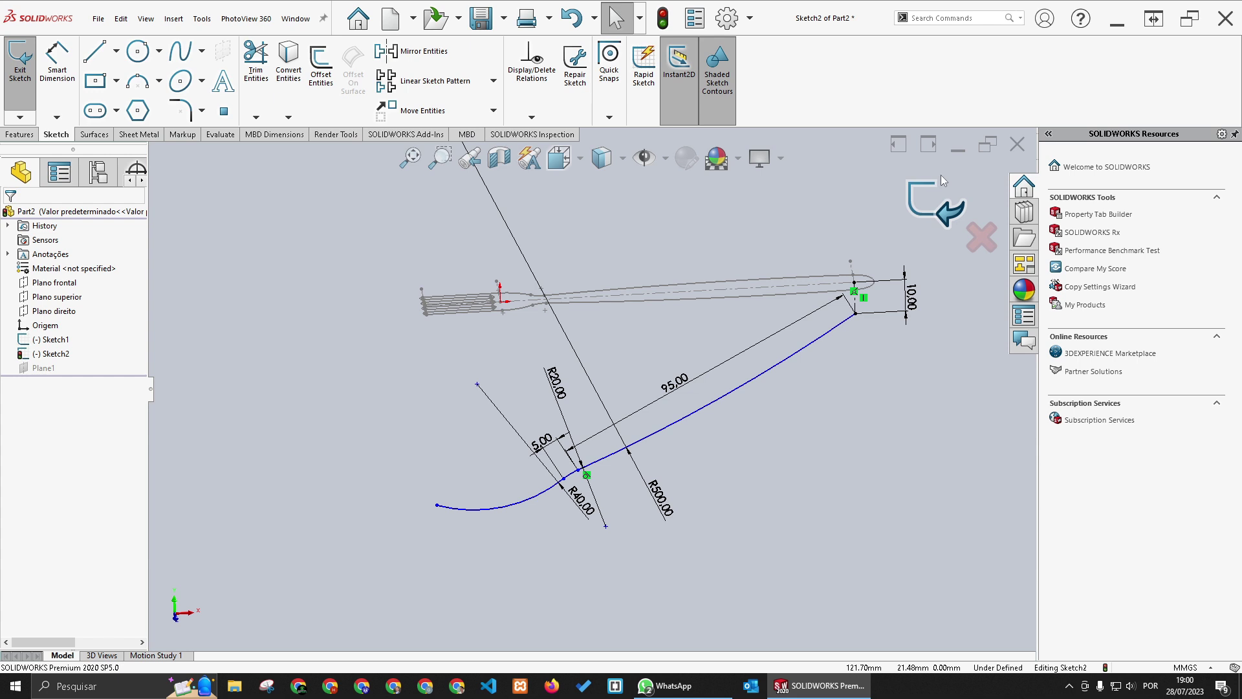
pyautogui.click(930, 197)
# Step: Create a reference plane parallel to Plane1 through the side profile's point where the small middle arc meets the long handle arc
pyautogui.moveTo(626, 379)
pyautogui.mouseDown(button='middle')
pyautogui.moveTo(589, 428)
pyautogui.moveTo(585, 304)
pyautogui.mouseUp(button='middle')
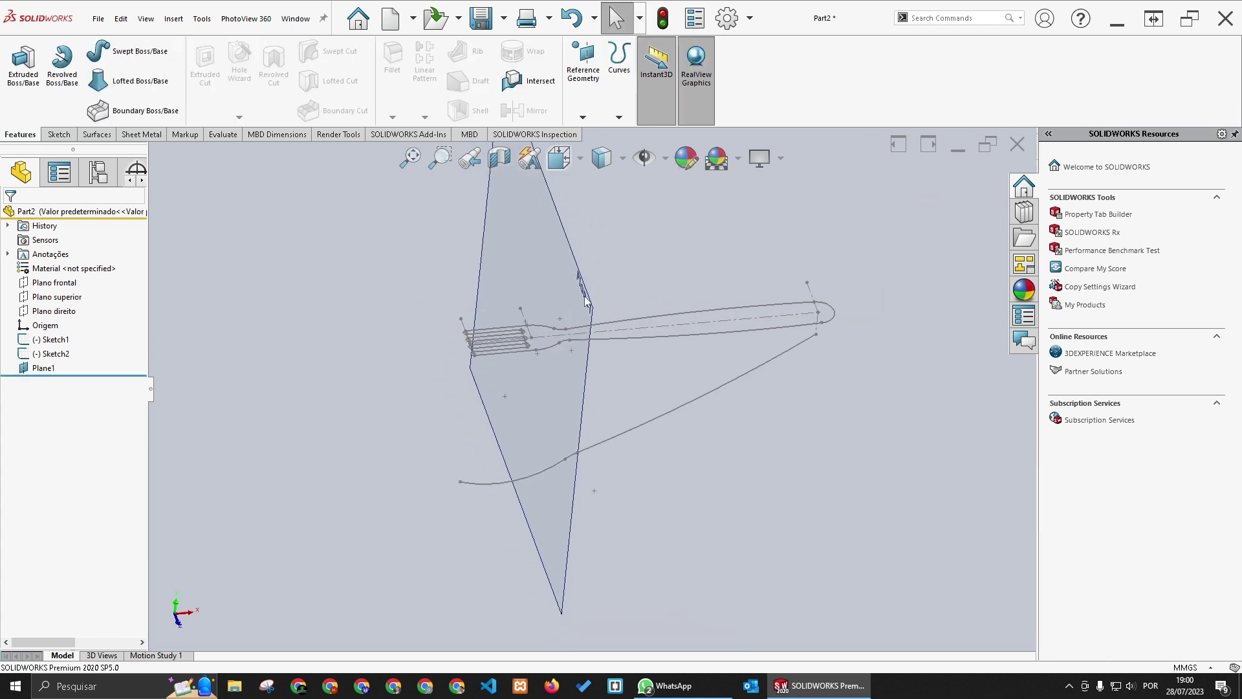
pyautogui.click(585, 304)
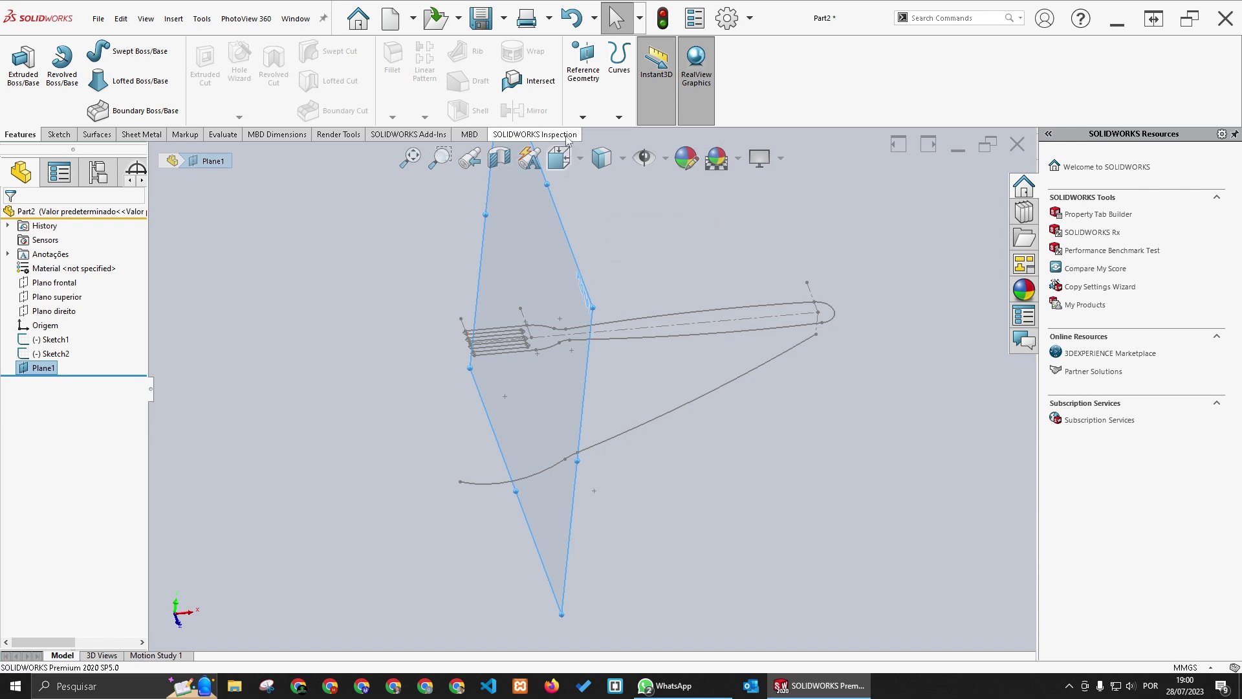
pyautogui.click(583, 117)
pyautogui.click(619, 117)
pyautogui.click(583, 117)
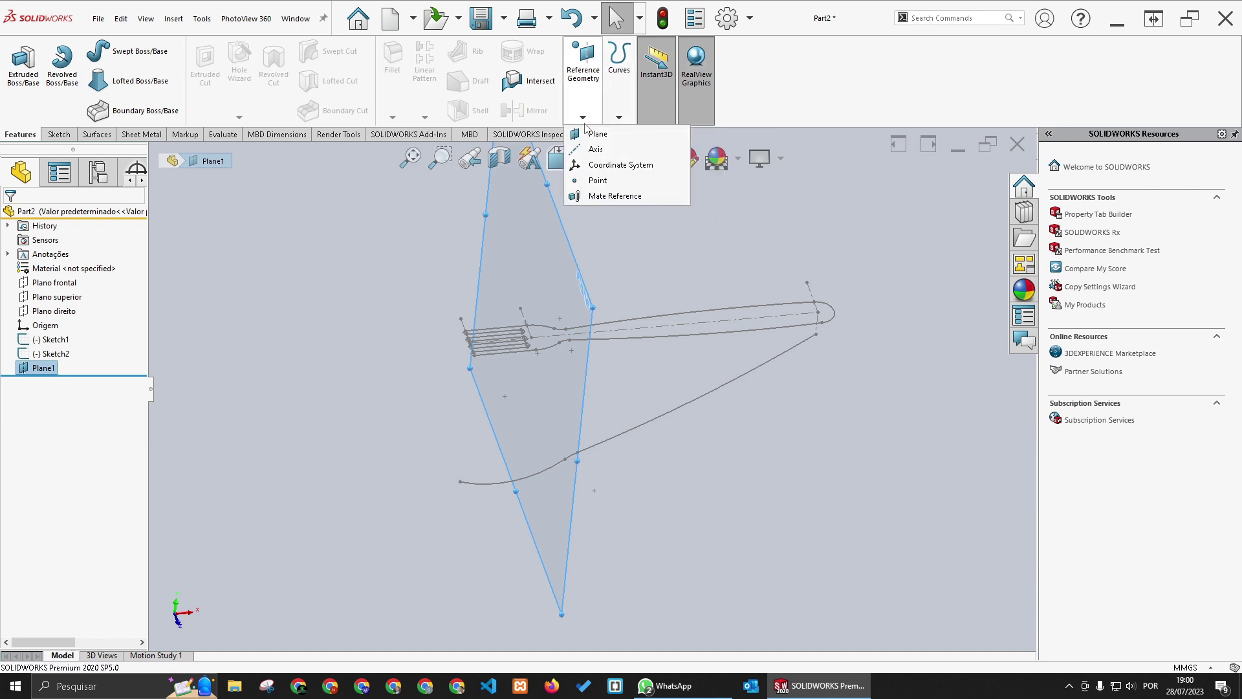
pyautogui.click(596, 133)
pyautogui.moveTo(602, 360); pyautogui.dragTo(578, 369, button='middle')
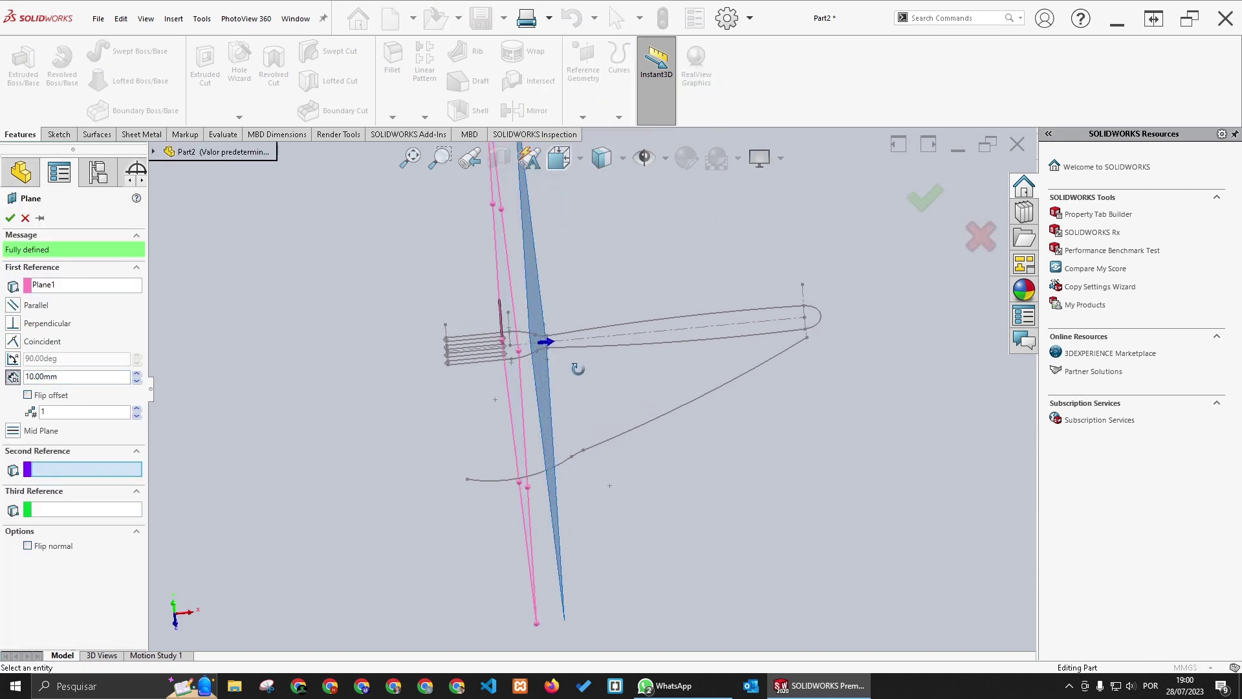
pyautogui.scroll(-3, 546, 354)
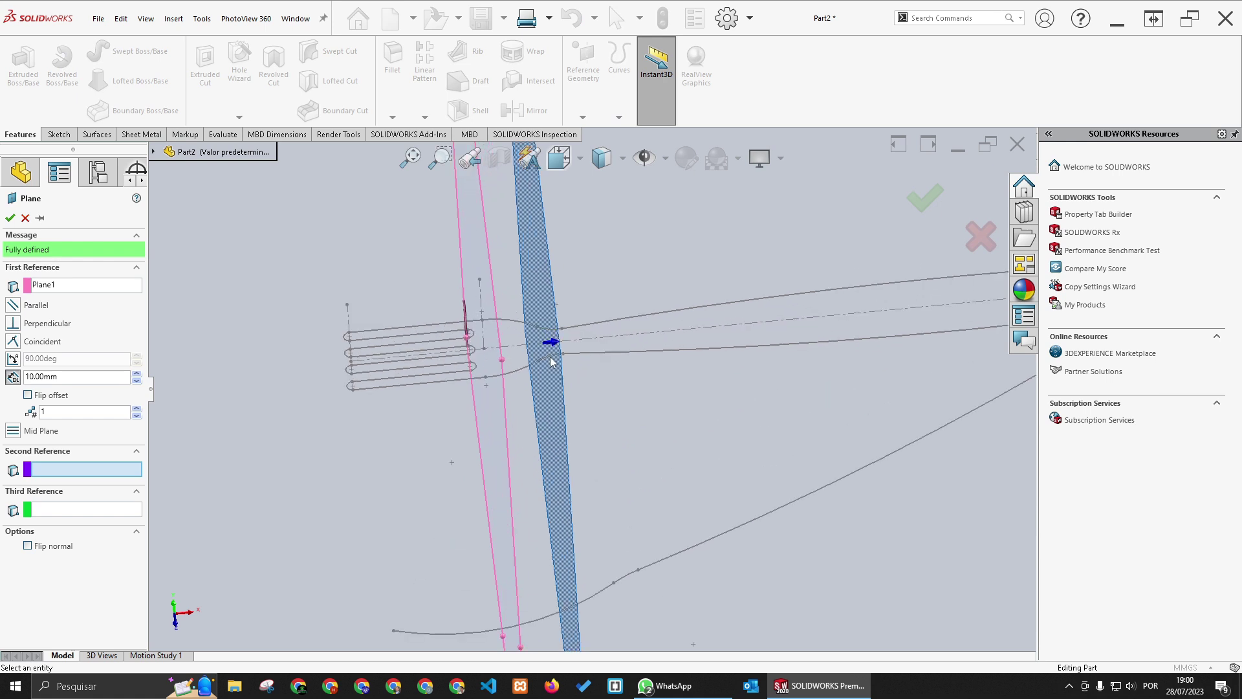
pyautogui.click(638, 571)
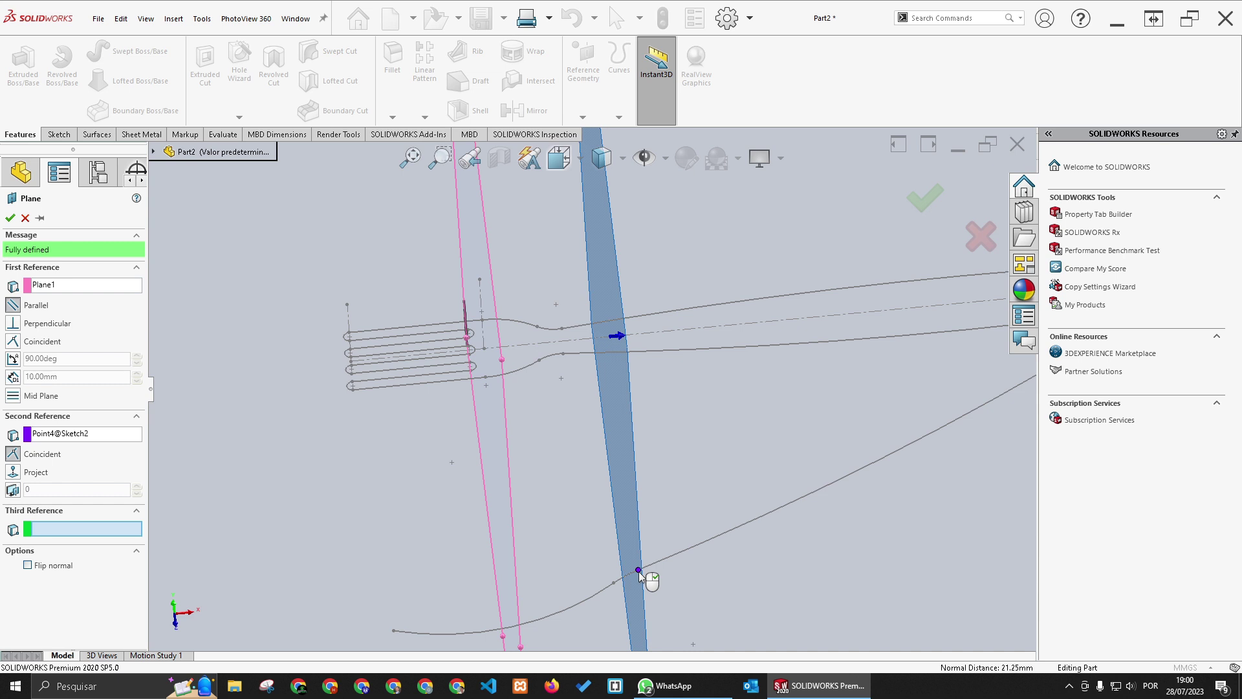
pyautogui.click(926, 200)
pyautogui.press('f')
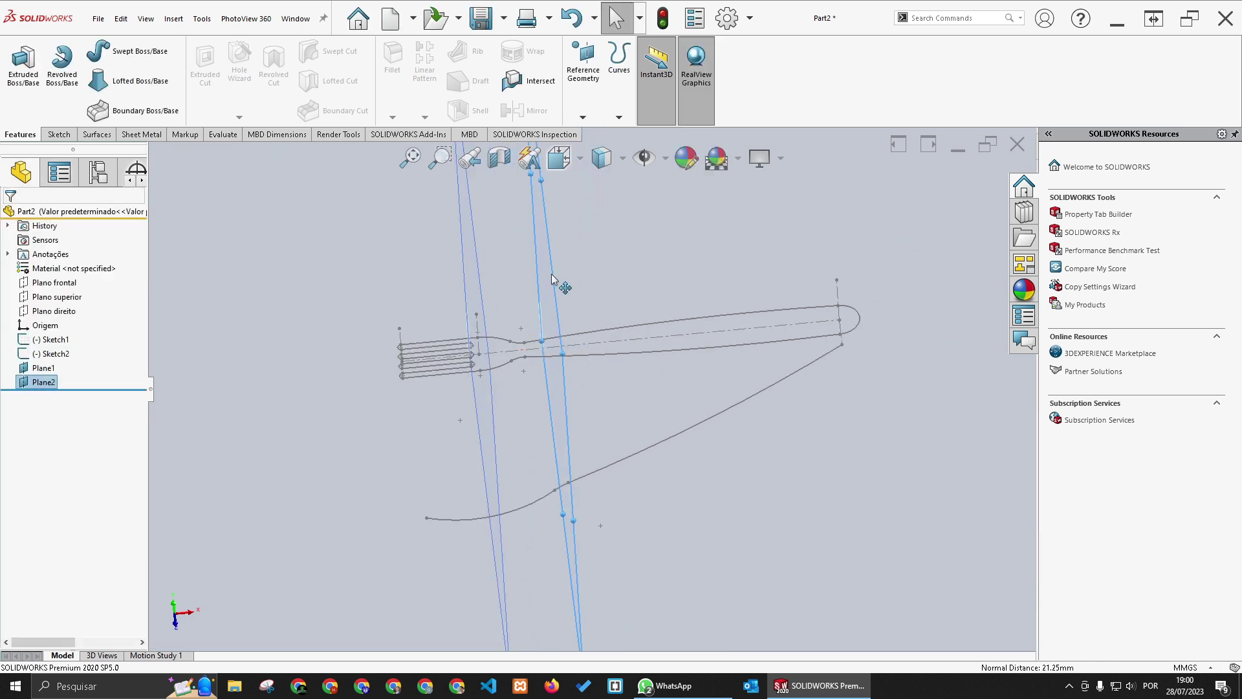
# Step: Create a reference plane parallel to Plane2 through the centreline point at the handle's rounded end
pyautogui.click(552, 278)
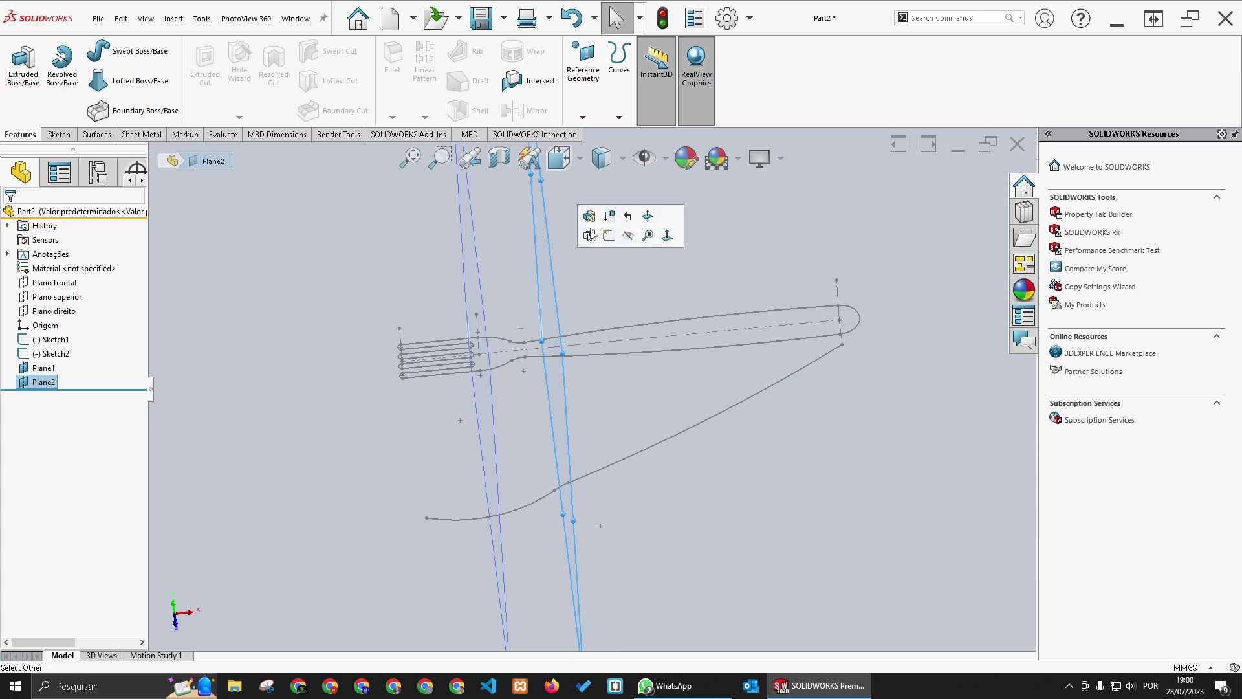
pyautogui.click(598, 88)
pyautogui.click(597, 134)
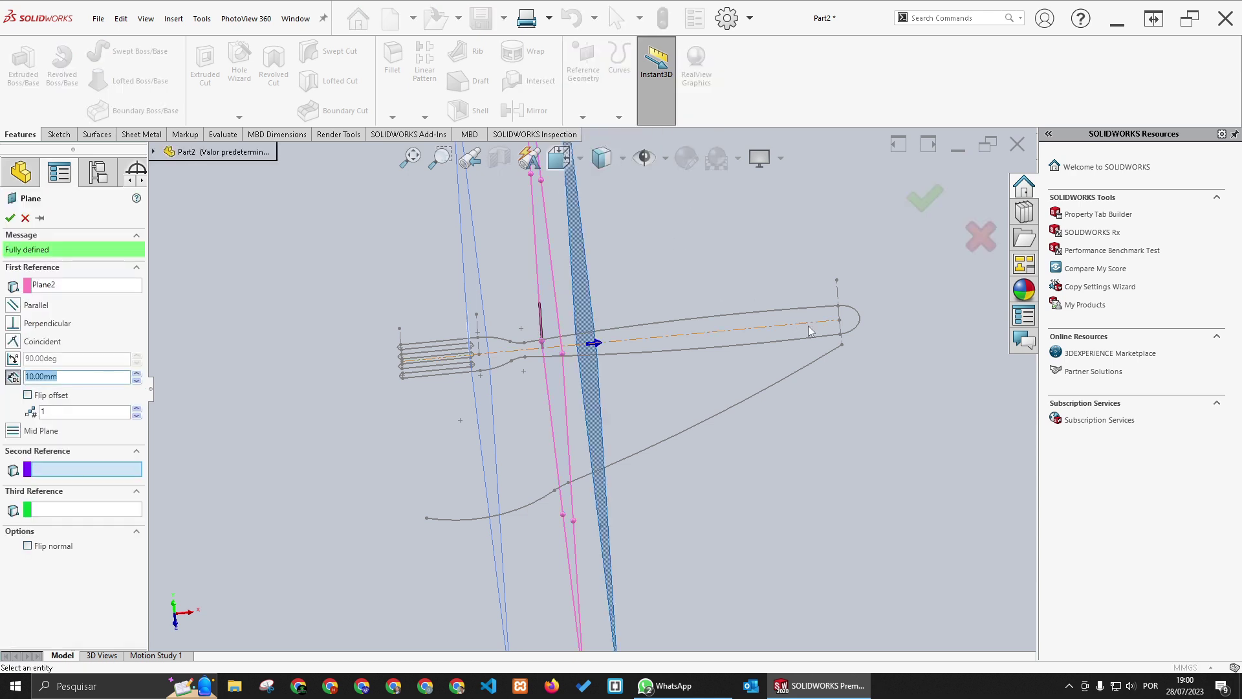
pyautogui.click(840, 322)
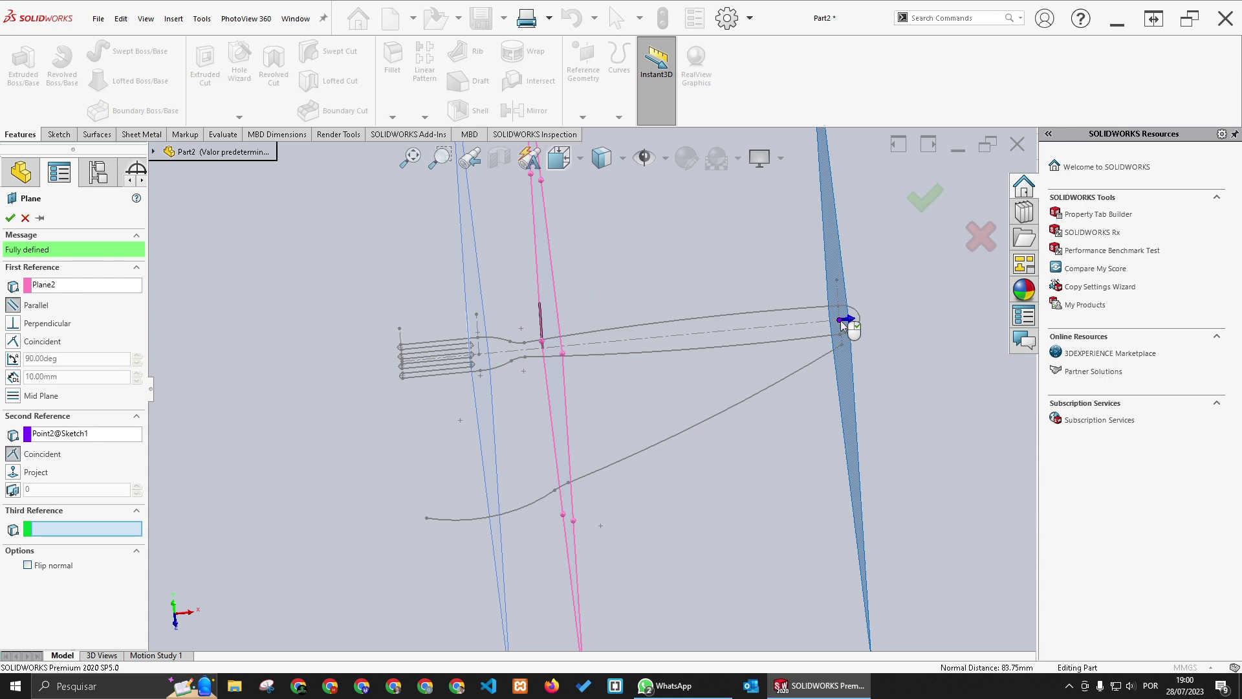
pyautogui.click(924, 199)
# Step: Start a sketch on Plane1 and draw a downward-bulging three-point arc of about 57.7 mm radius across the tine-side profile
pyautogui.moveTo(751, 362); pyautogui.dragTo(637, 354, button='middle')
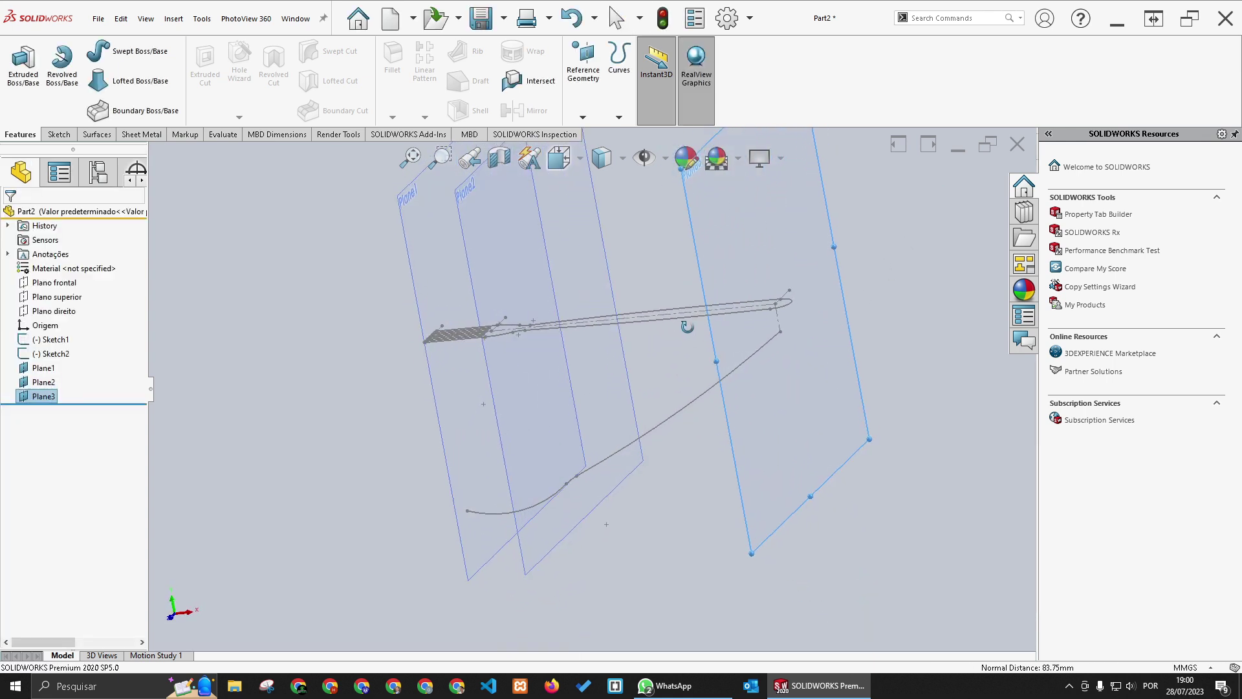
pyautogui.click(499, 540)
pyautogui.click(556, 496)
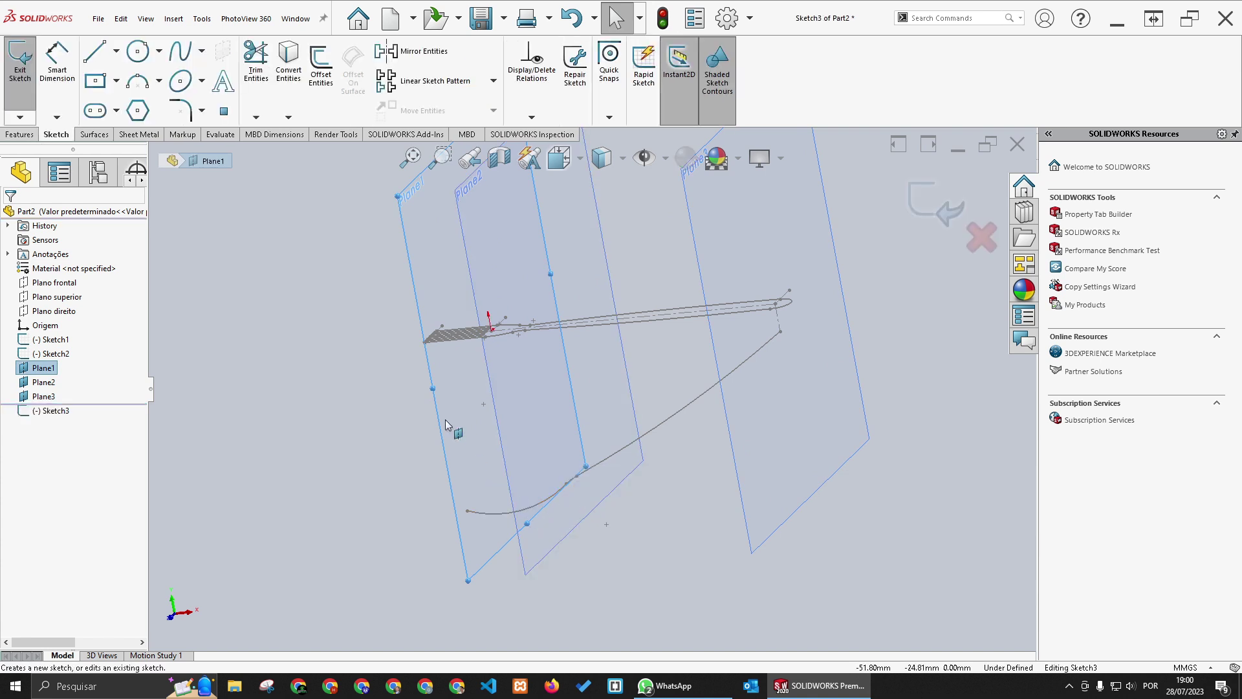
pyautogui.click(138, 81)
pyautogui.moveTo(523, 498); pyautogui.dragTo(491, 516, button='middle')
pyautogui.click(478, 510)
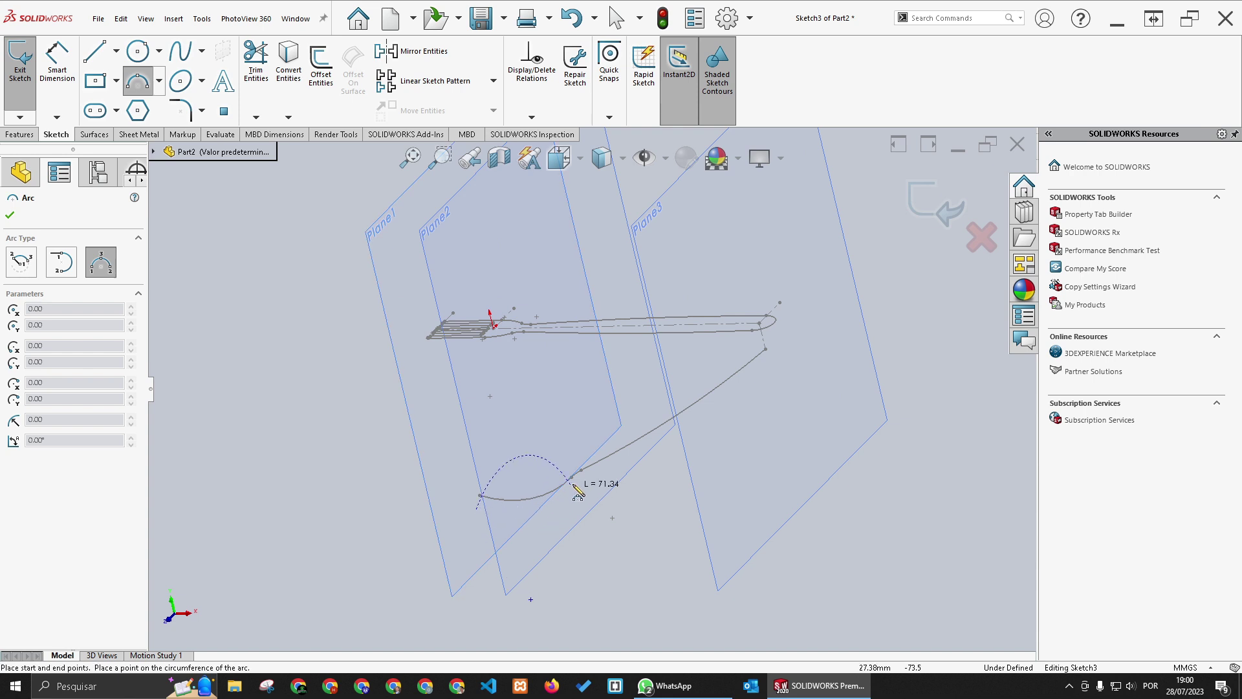
pyautogui.click(574, 410)
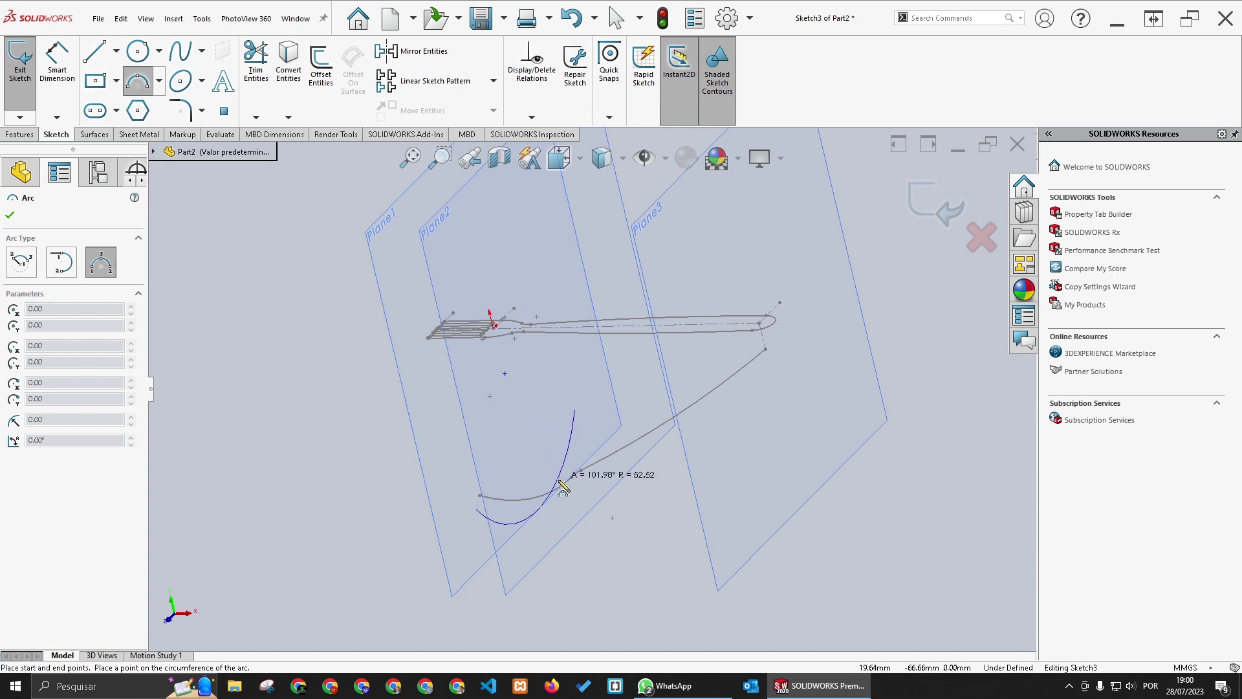
pyautogui.click(545, 505)
pyautogui.press('Escape')
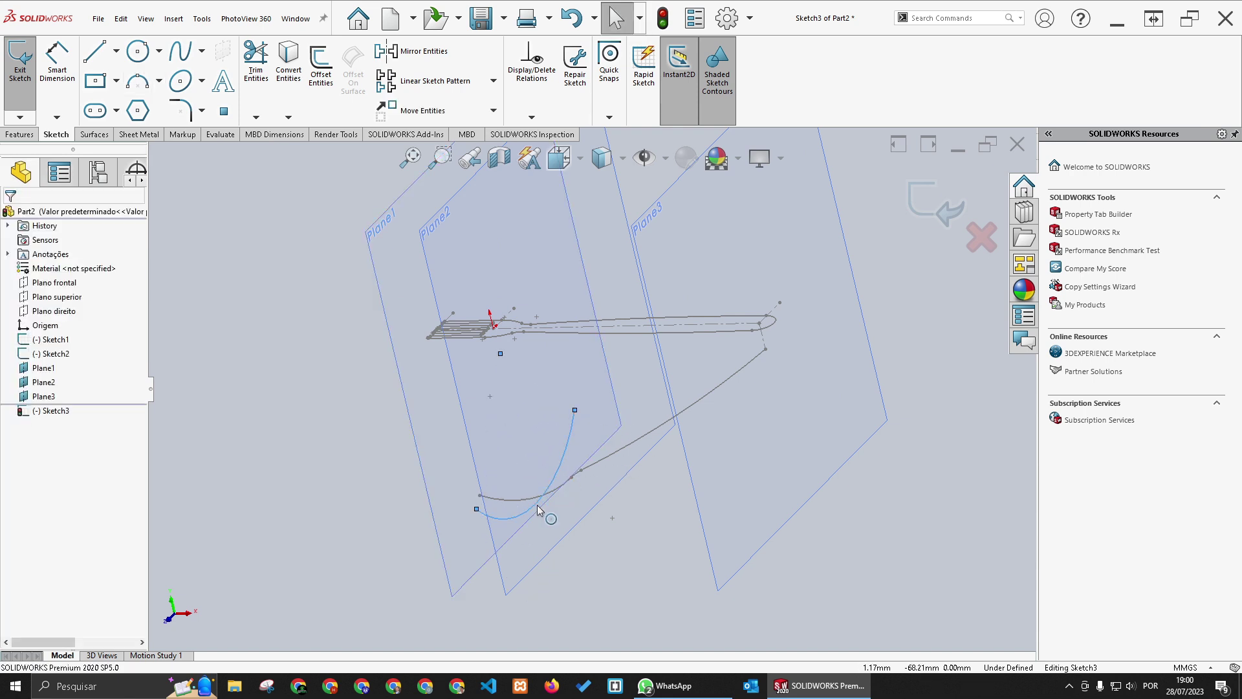
# Step: Add a Pierce relation between the midpoint of the Plane1 arc and the tine-side arc of the side profile
pyautogui.click(535, 504)
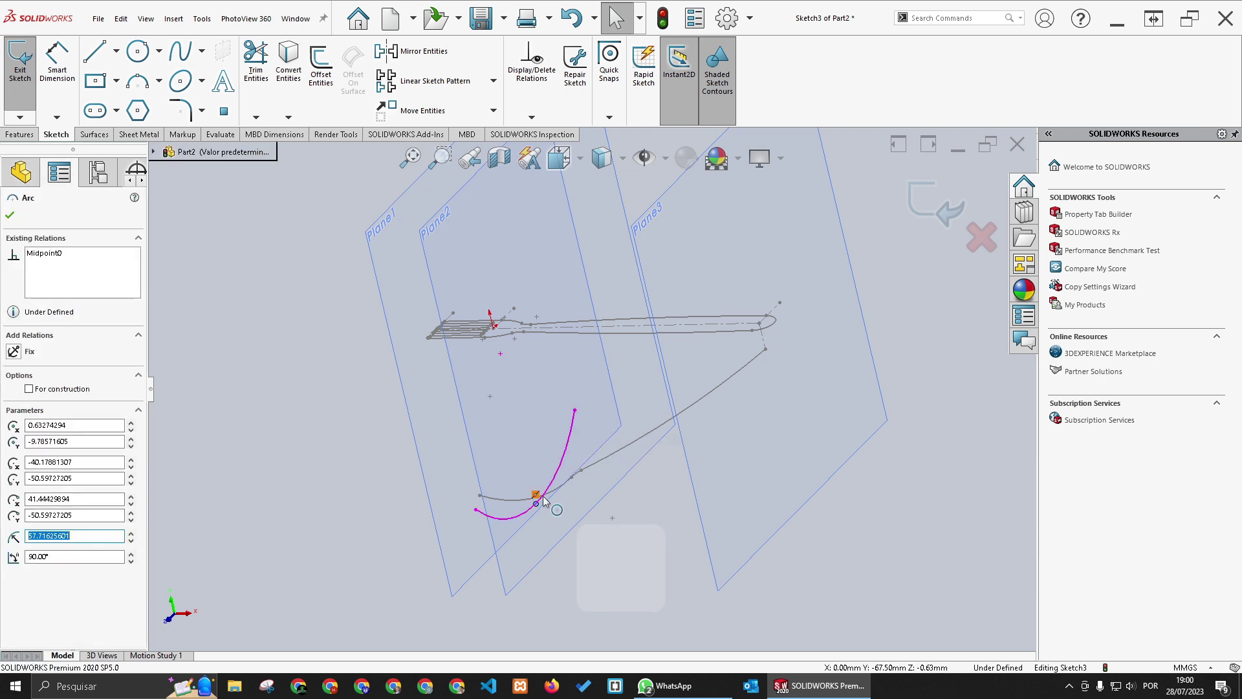
pyautogui.keyDown('ctrl'); pyautogui.click(551, 496); pyautogui.keyUp('ctrl')
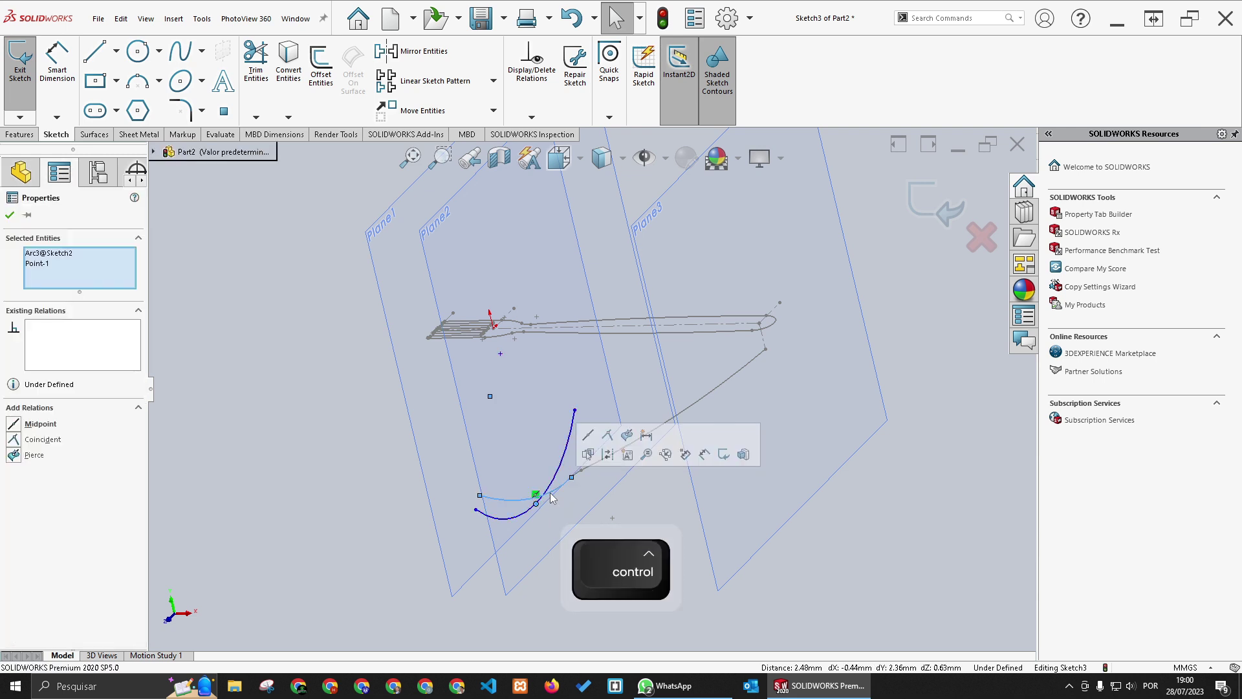
pyautogui.click(626, 436)
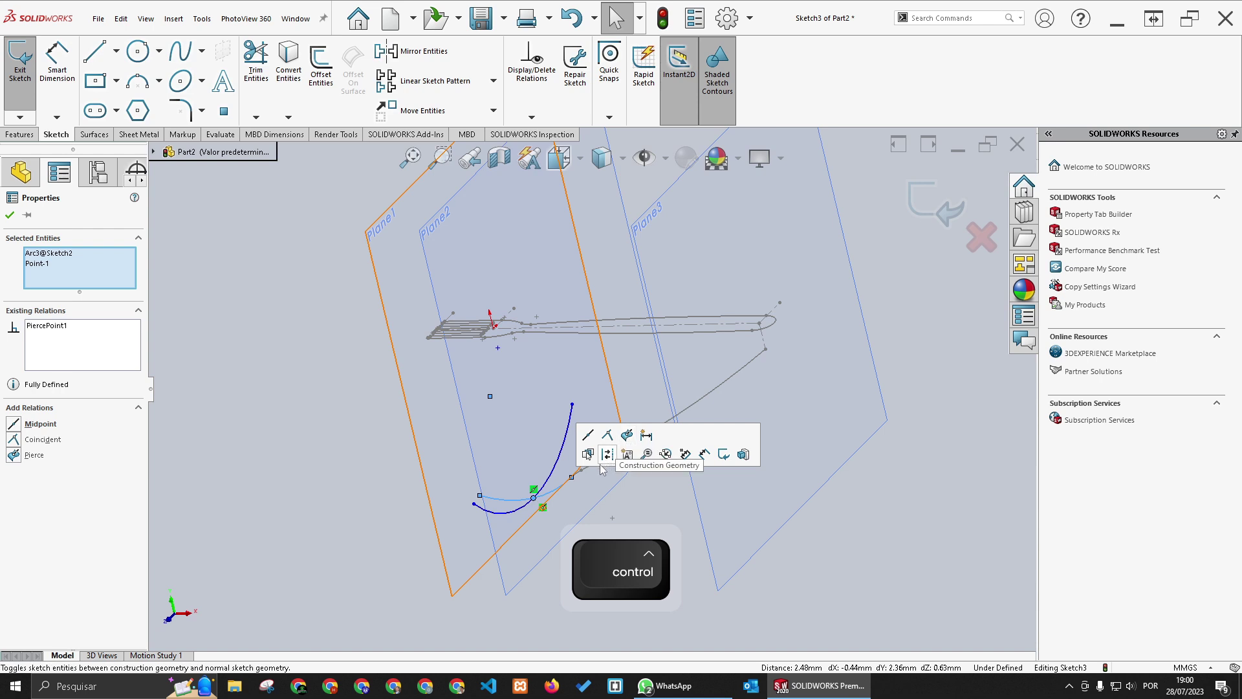
pyautogui.click(552, 500)
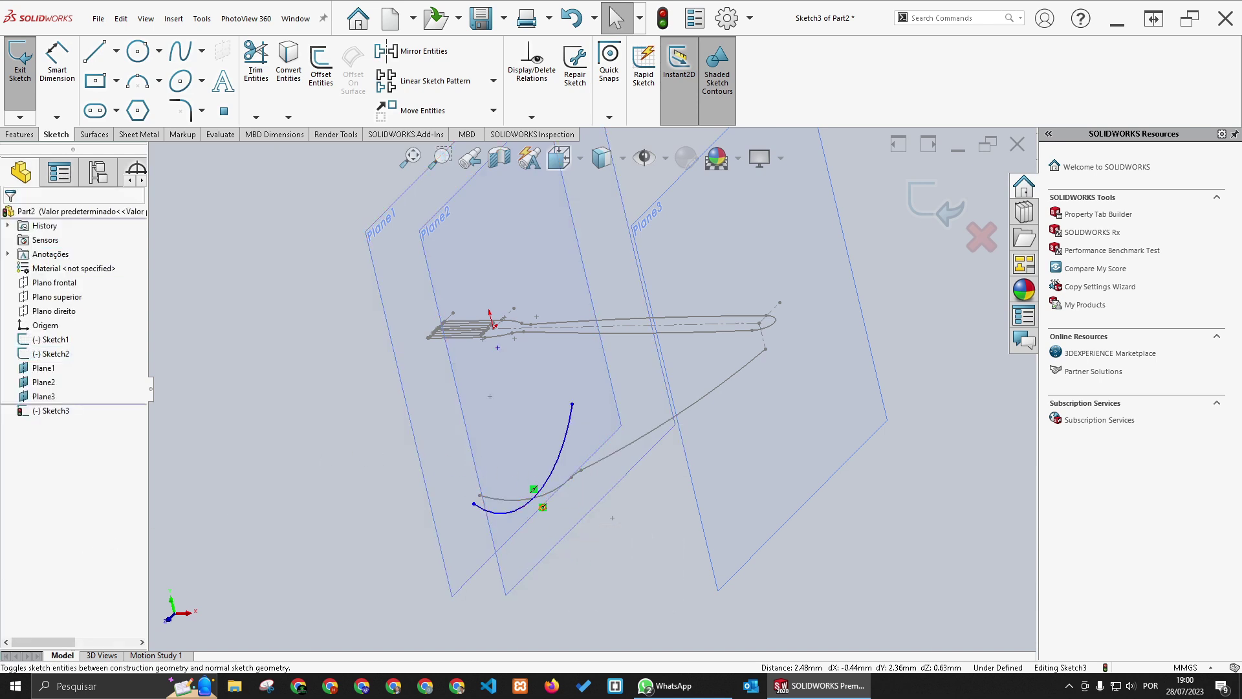
pyautogui.click(570, 557)
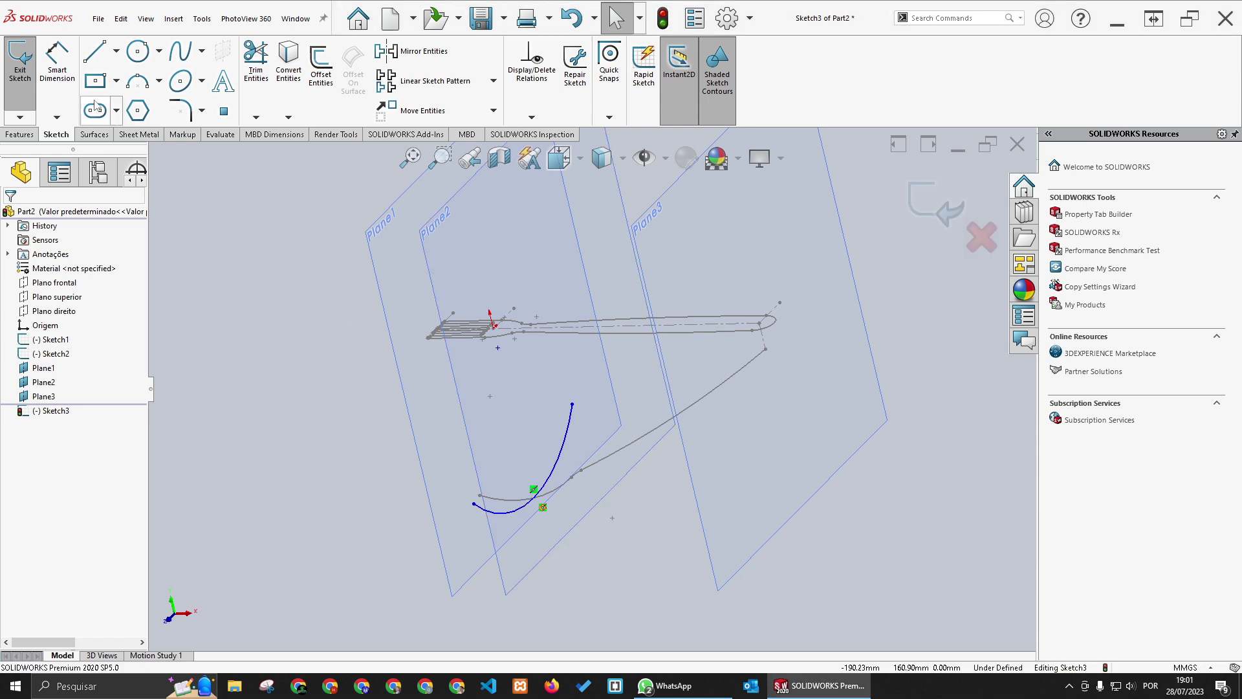
# Step: Dimension the Plane1 arc's radius as 30 mm and exit the sketch
pyautogui.click(44, 61)
pyautogui.click(560, 465)
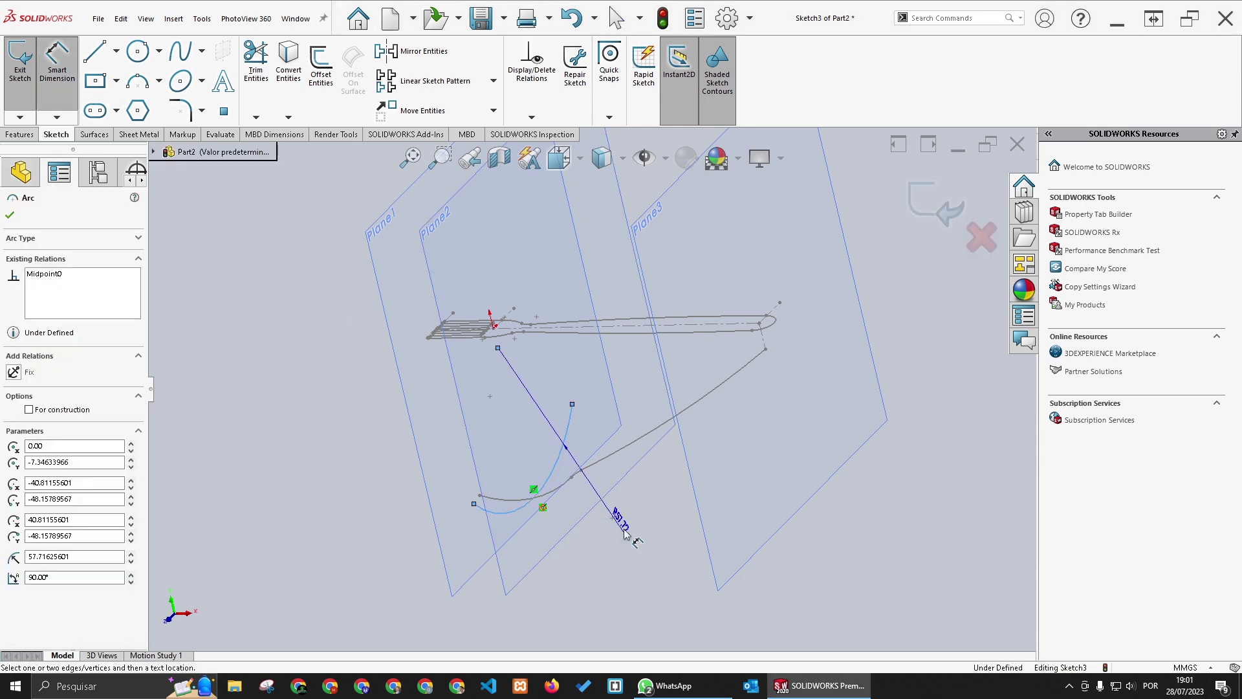
pyautogui.click(626, 527)
pyautogui.write('30')
pyautogui.press('Return')
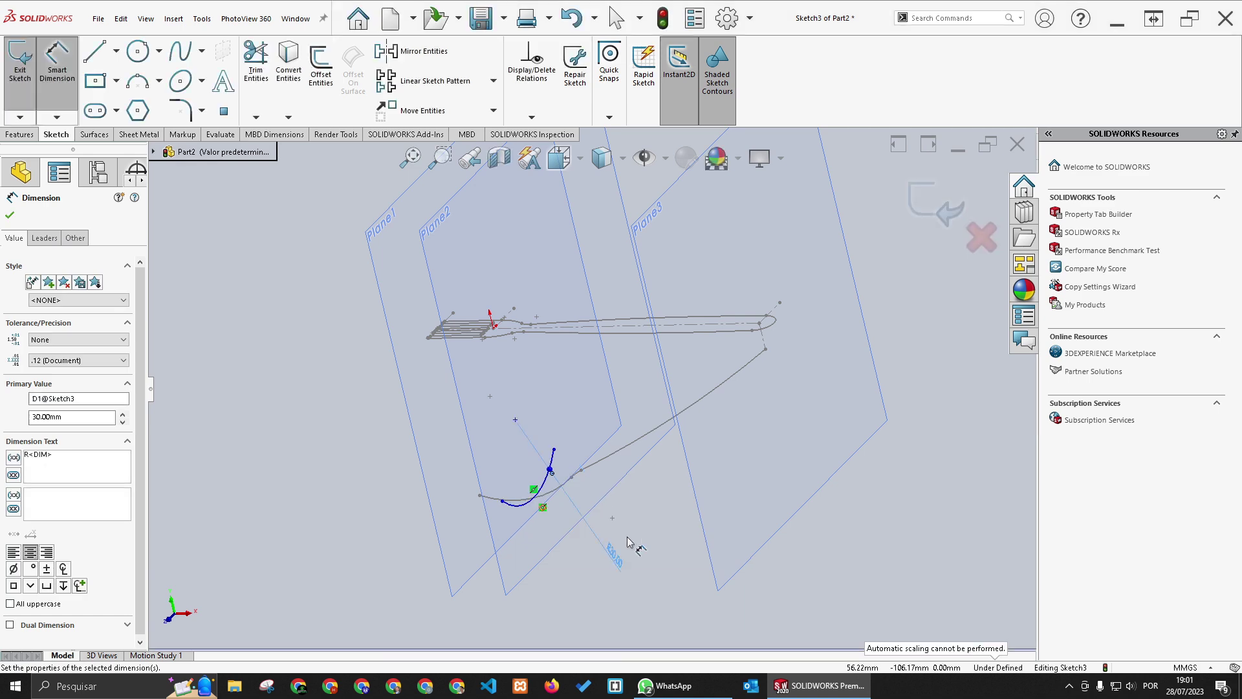
pyautogui.moveTo(614, 536)
pyautogui.mouseDown(button='middle')
pyautogui.moveTo(553, 546)
pyautogui.moveTo(610, 563)
pyautogui.moveTo(607, 493)
pyautogui.mouseUp(button='middle')
pyautogui.press('Escape')
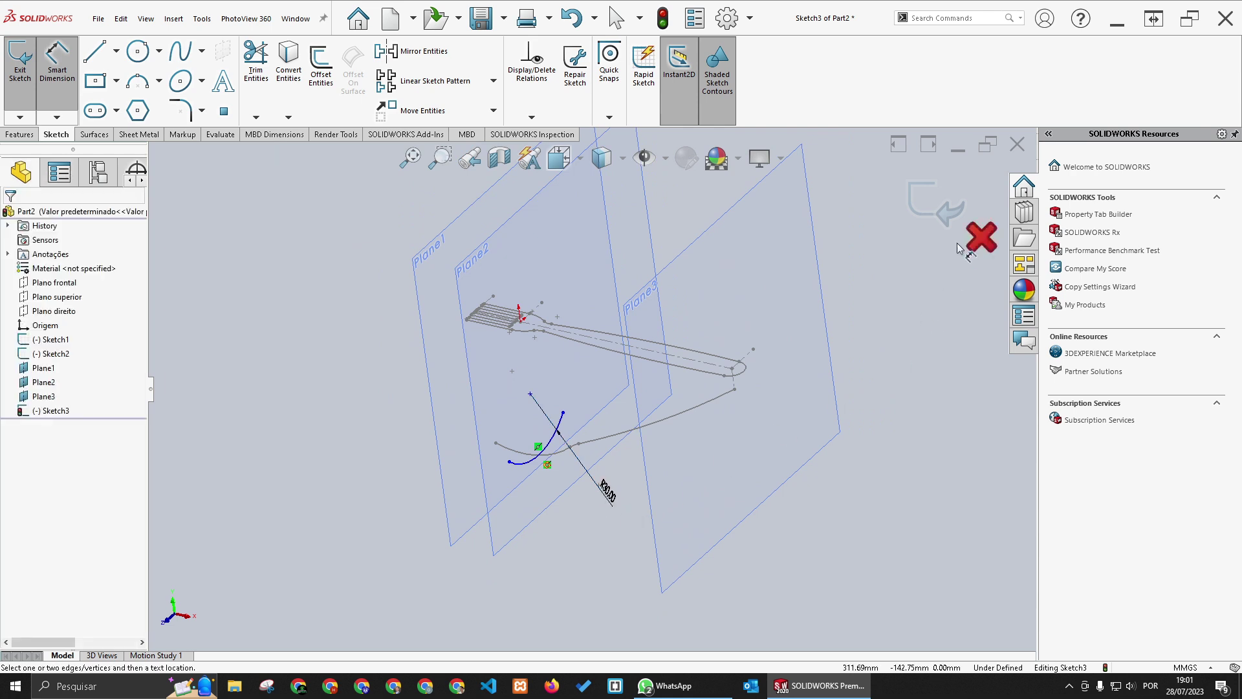
pyautogui.click(932, 208)
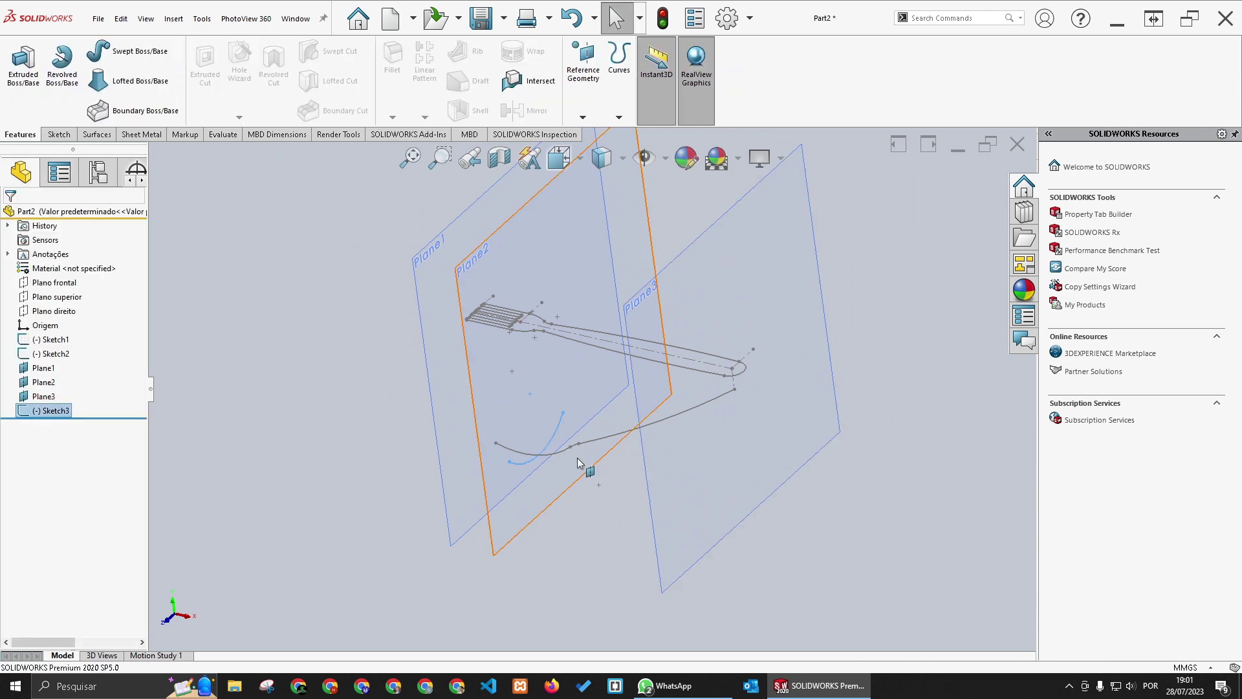
# Step: Start a sketch on Plane2 and draw a downward-bulging three-point arc of about 30.8 mm radius below the side profile
pyautogui.click(580, 467)
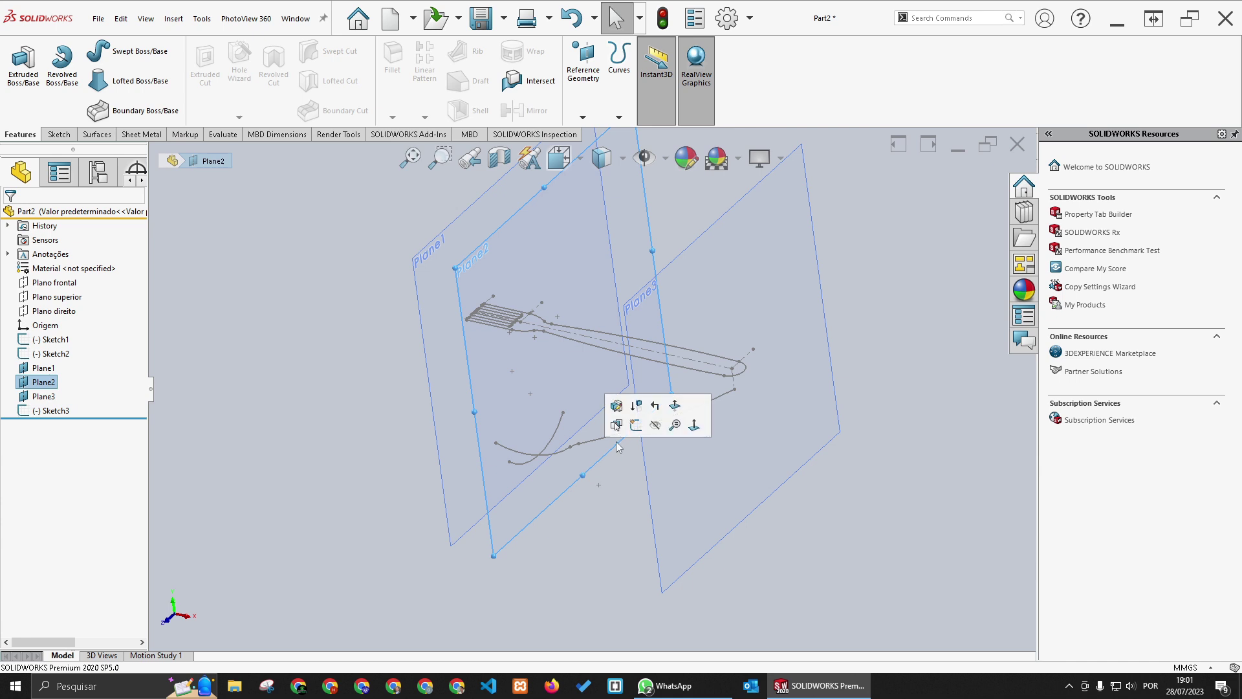
pyautogui.click(637, 429)
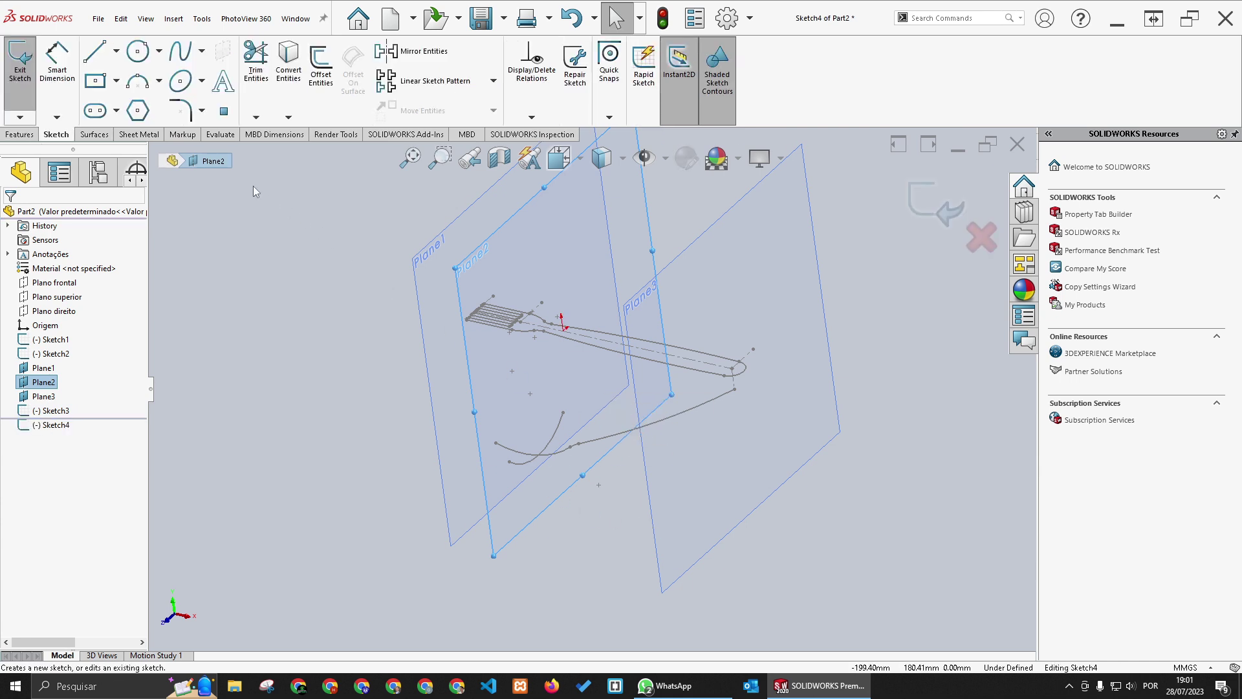
pyautogui.click(138, 81)
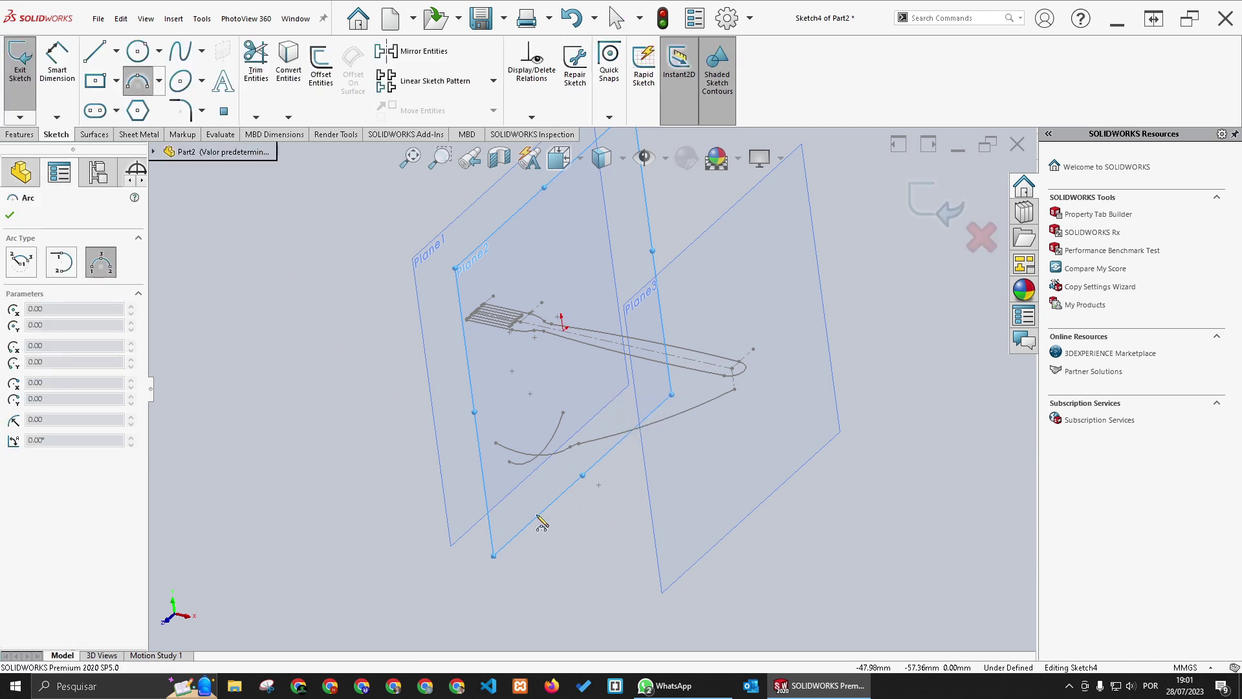
pyautogui.click(559, 464)
pyautogui.click(614, 424)
pyautogui.click(591, 467)
pyautogui.press('Escape')
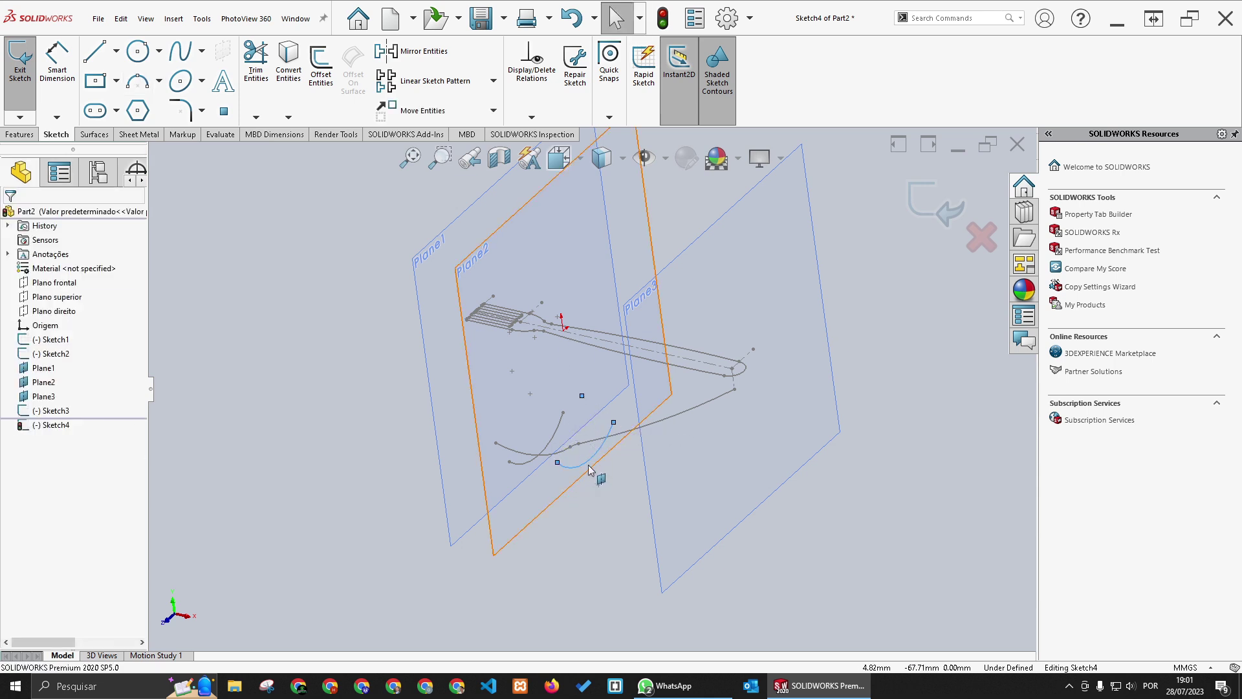
# Step: Add a Pierce relation between the midpoint of the Plane2 arc and the long handle arc of the side profile
pyautogui.scroll(-3, 588, 462)
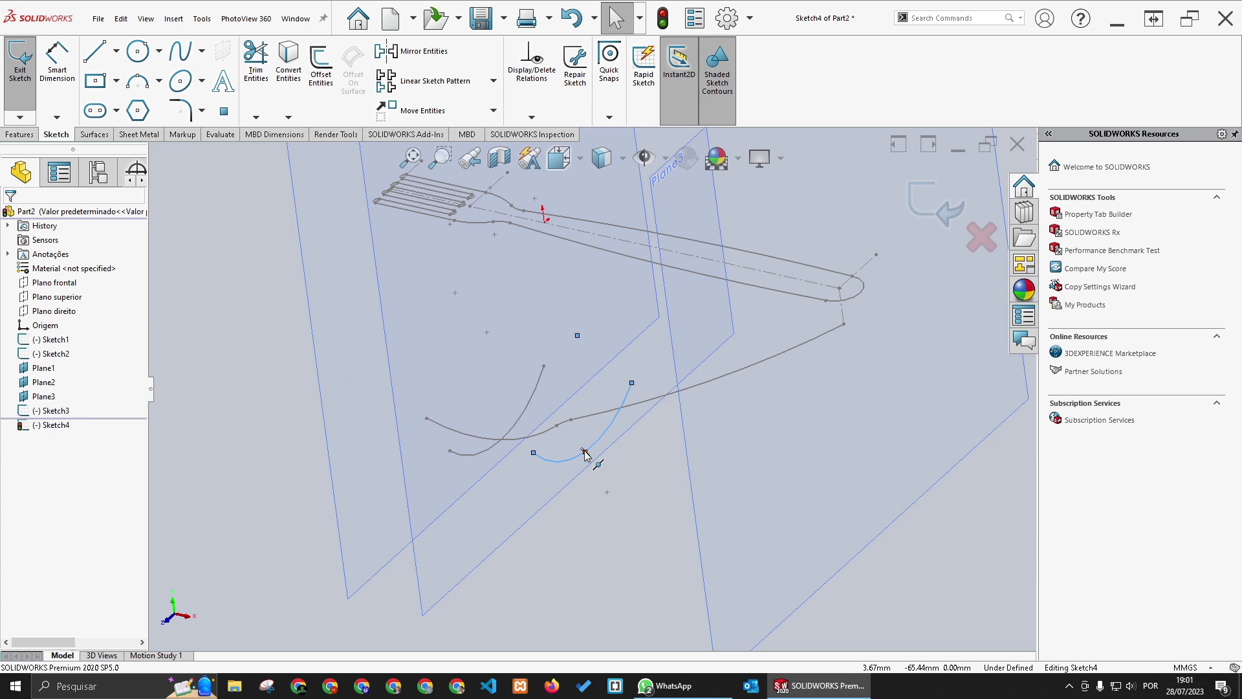
pyautogui.click(586, 455)
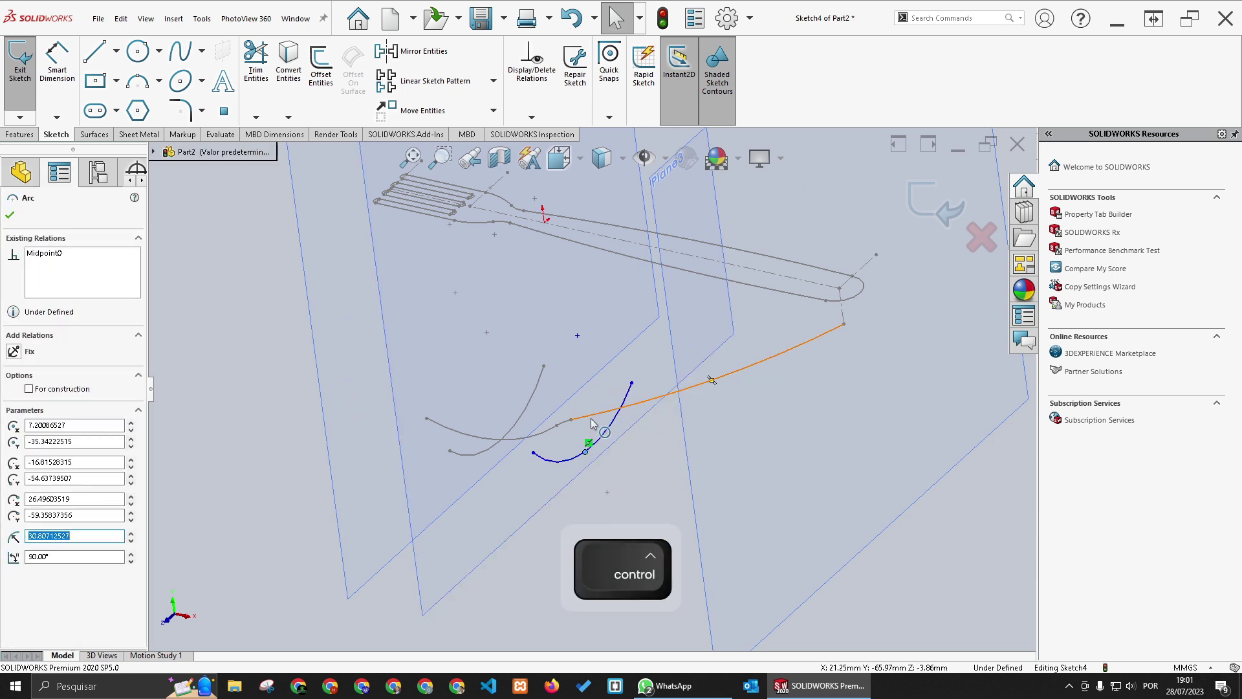
pyautogui.keyDown('ctrl'); pyautogui.click(592, 422); pyautogui.keyUp('ctrl')
pyautogui.keyDown('ctrl'); pyautogui.click(592, 422); pyautogui.keyUp('ctrl')
pyautogui.click(668, 359)
pyautogui.click(604, 486)
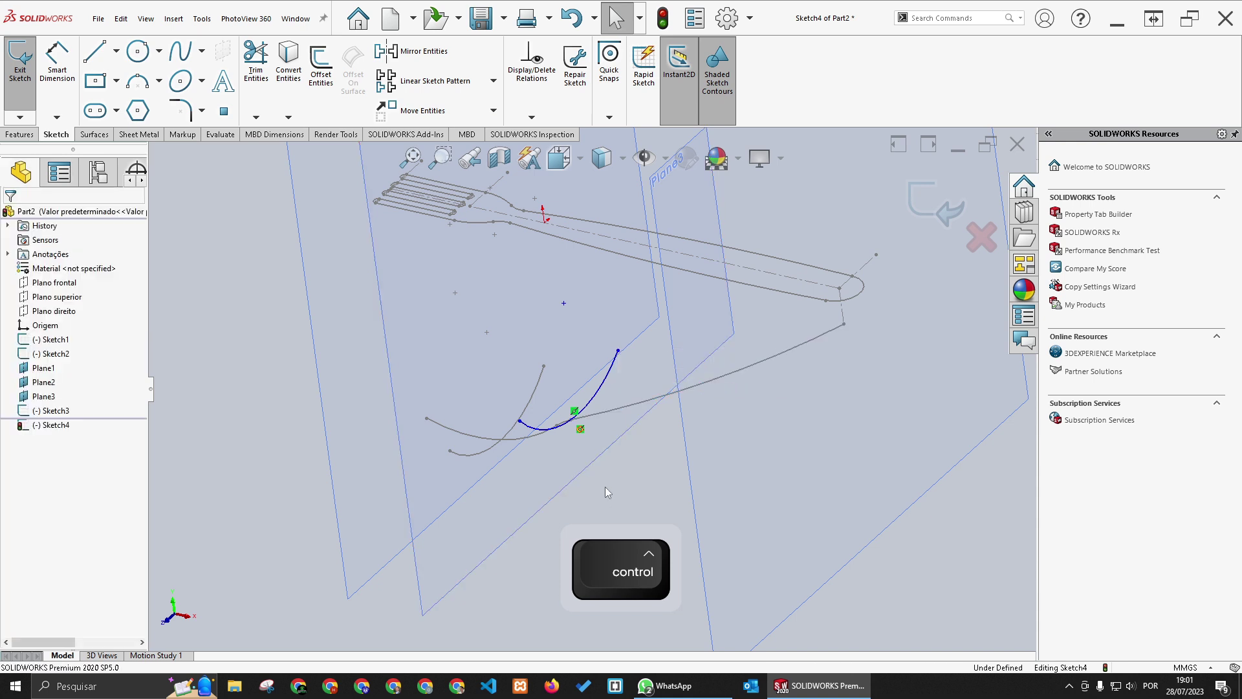
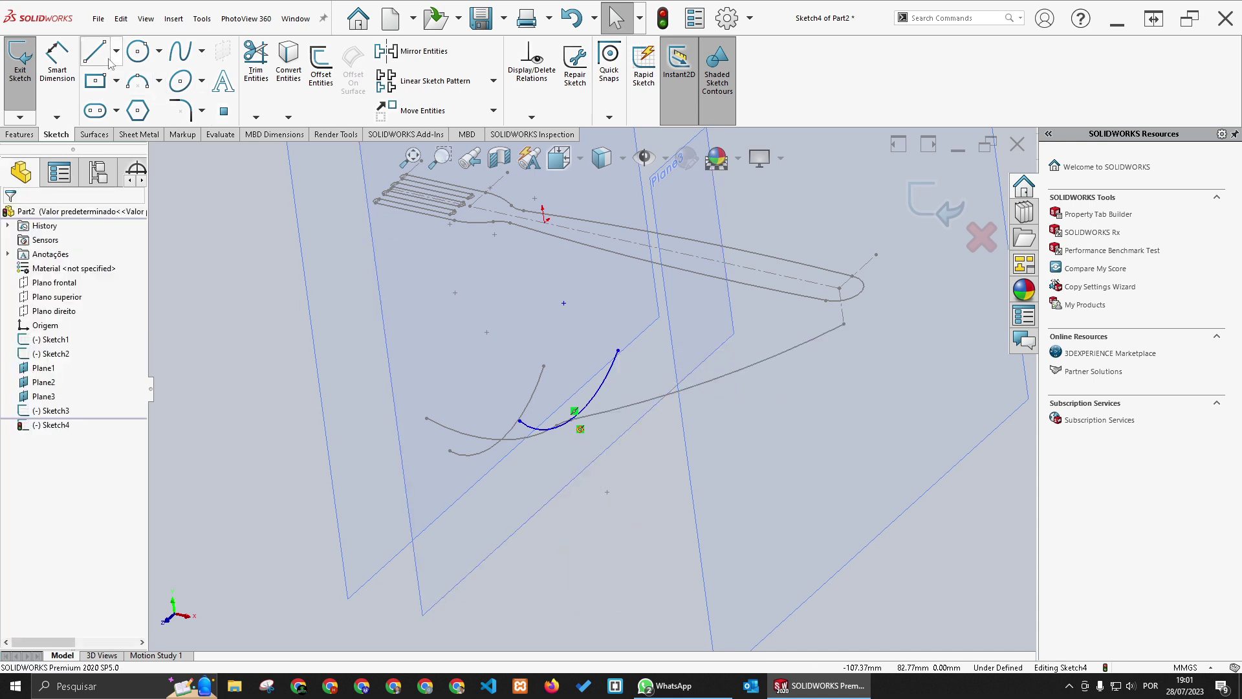
# Step: Dimension the Plane2 arc's radius as 10 mm
pyautogui.click(67, 67)
pyautogui.click(601, 395)
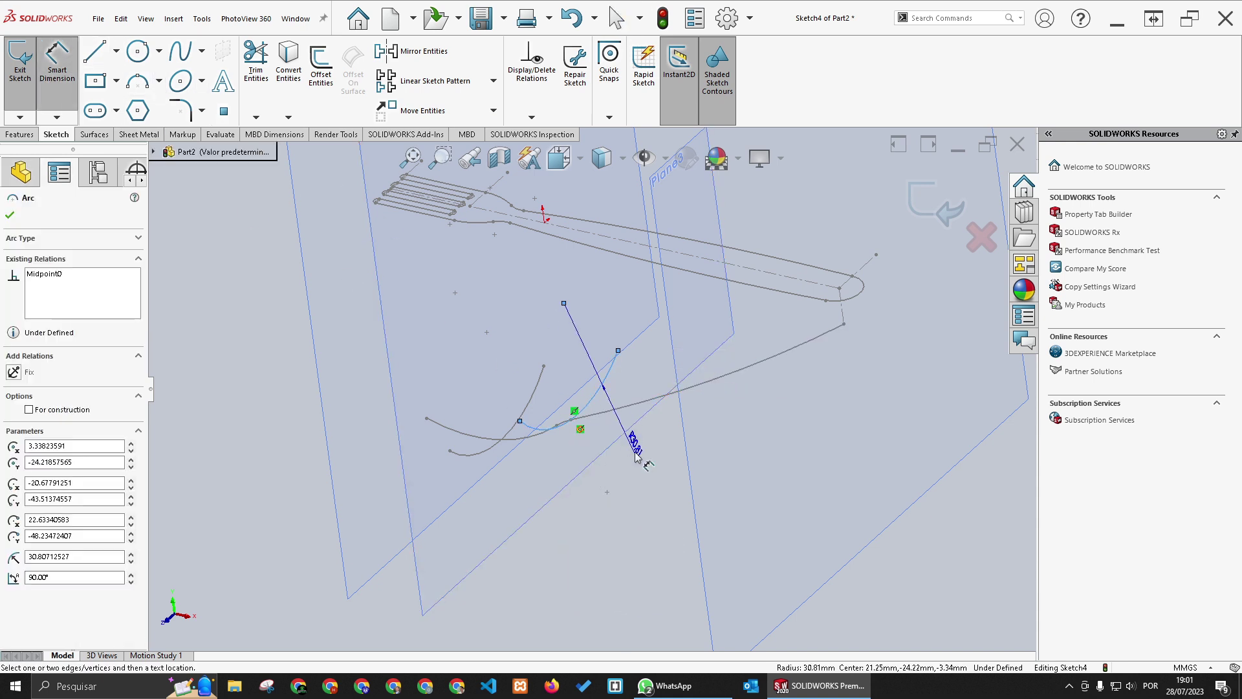
pyautogui.click(643, 456)
pyautogui.write('10')
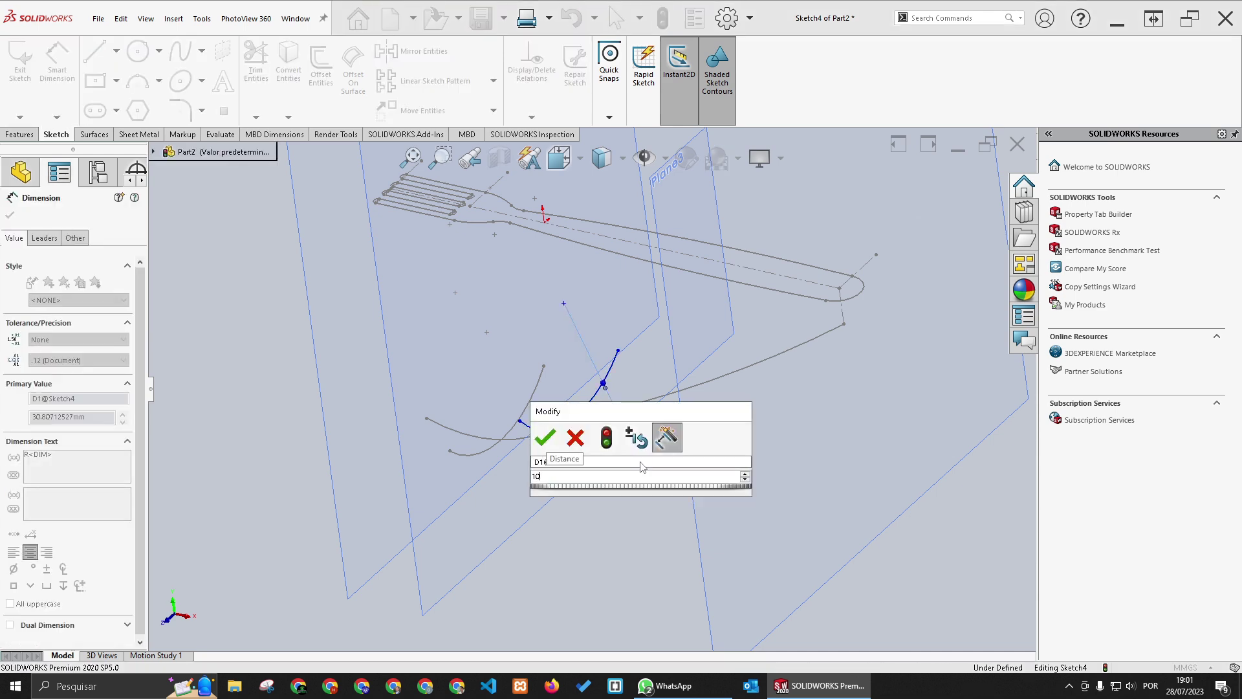
pyautogui.press('Return')
pyautogui.press('Escape')
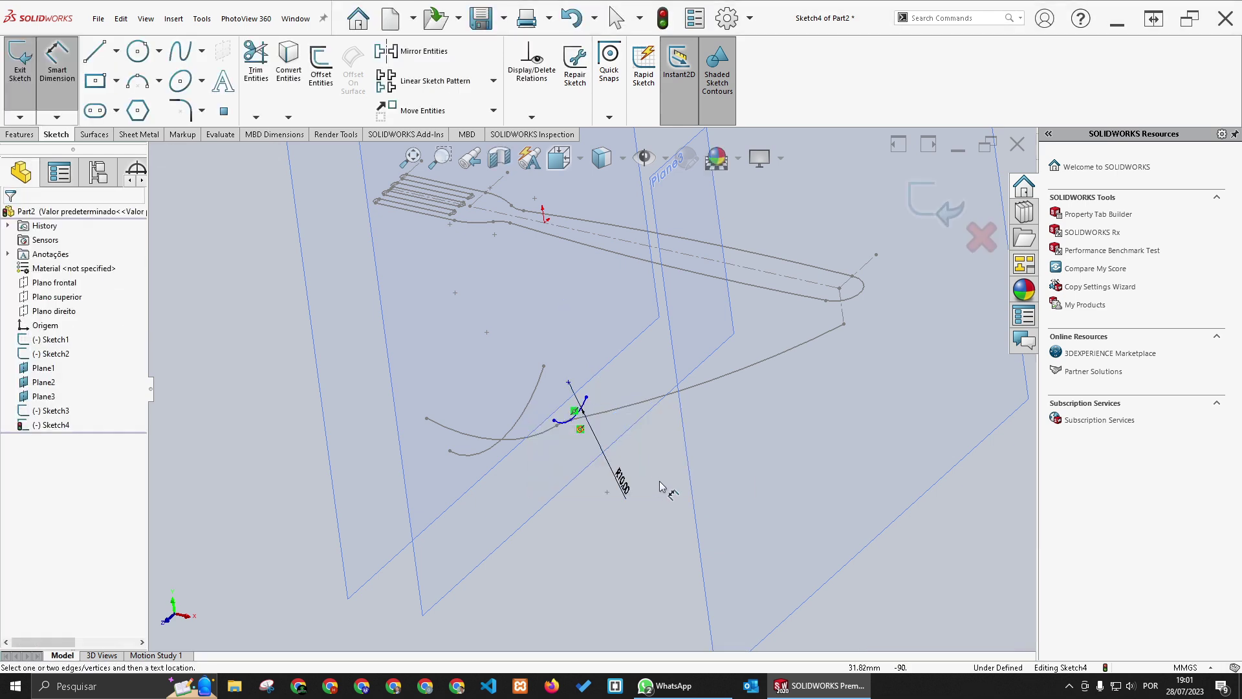
# Step: Exit the Plane2 sketch and sketch on Plane3 a downward-bulging three-point arc of about 19.5 mm radius below the handle end
pyautogui.click(935, 206)
pyautogui.click(846, 333)
pyautogui.click(933, 521)
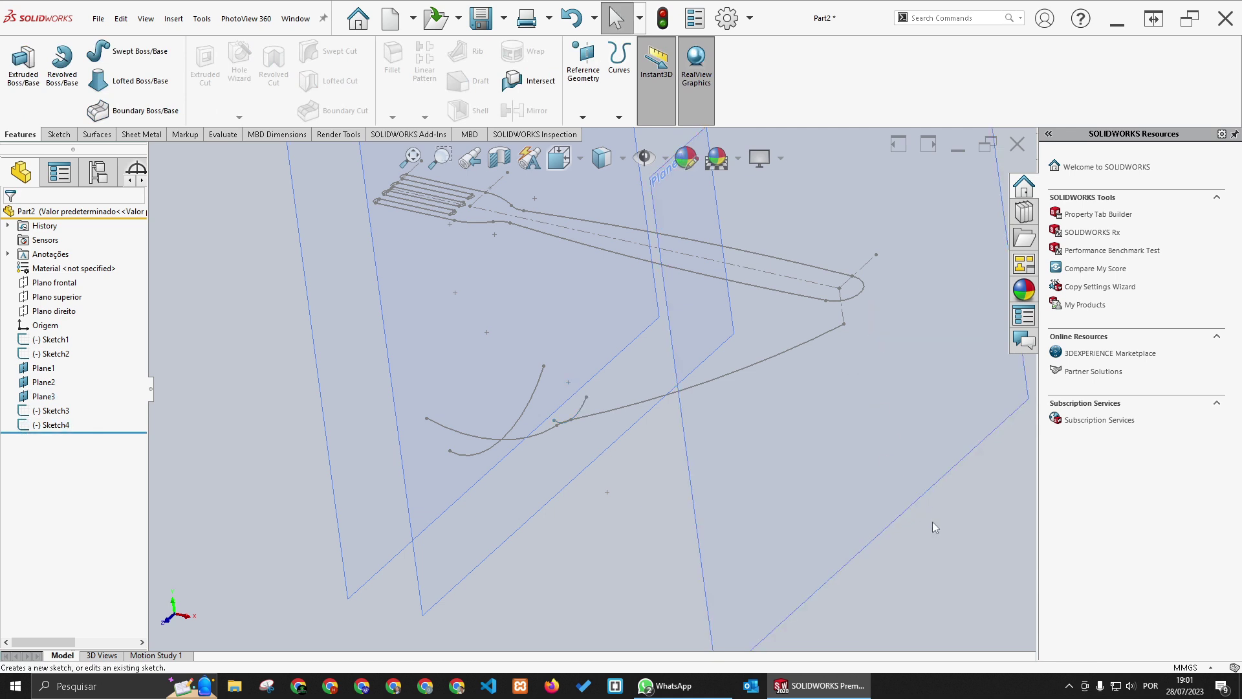
pyautogui.click(909, 482)
pyautogui.click(968, 453)
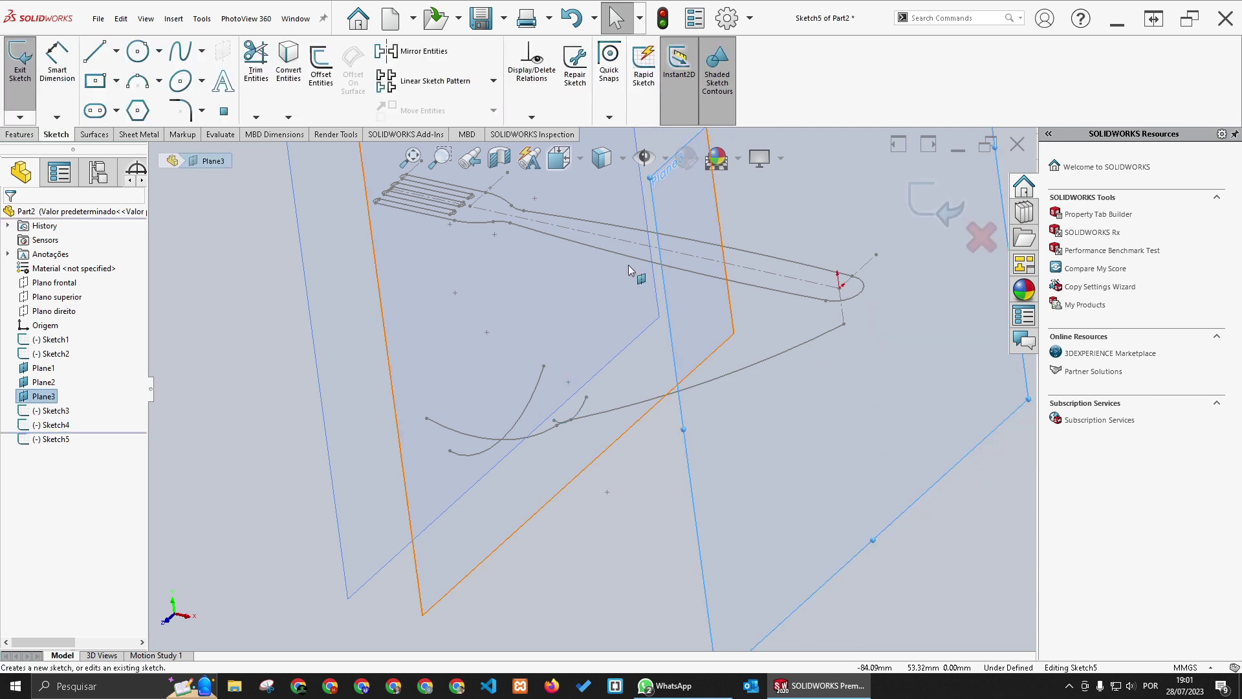
pyautogui.click(136, 79)
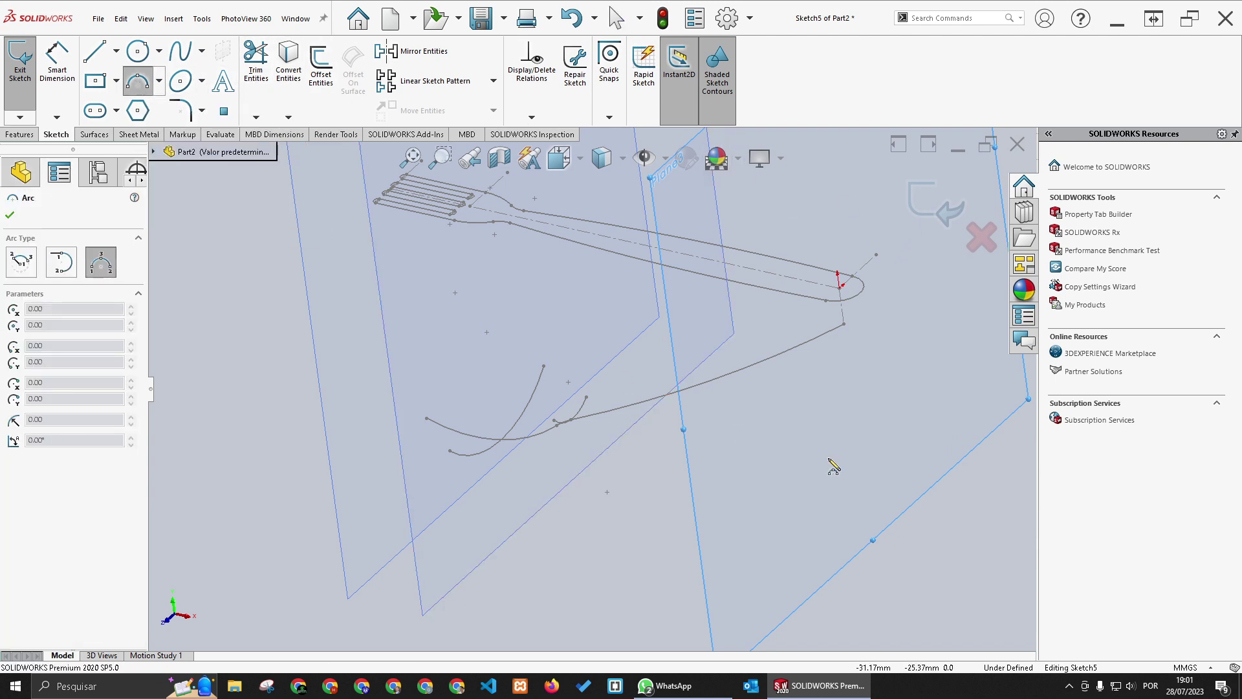
pyautogui.click(817, 372)
pyautogui.click(880, 337)
pyautogui.click(855, 378)
pyautogui.press('Escape')
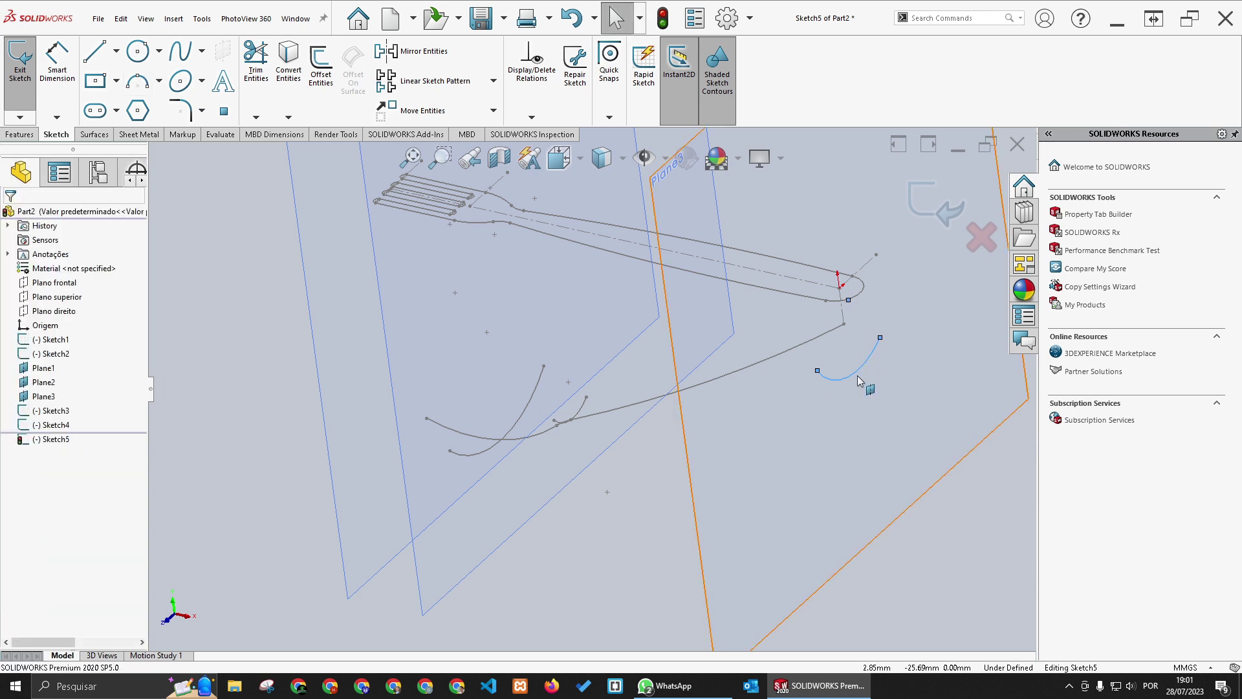
# Step: Add a Coincident relation between the midpoint of the Plane3 arc and the handle-side endpoint of the side profile
pyautogui.click(851, 380)
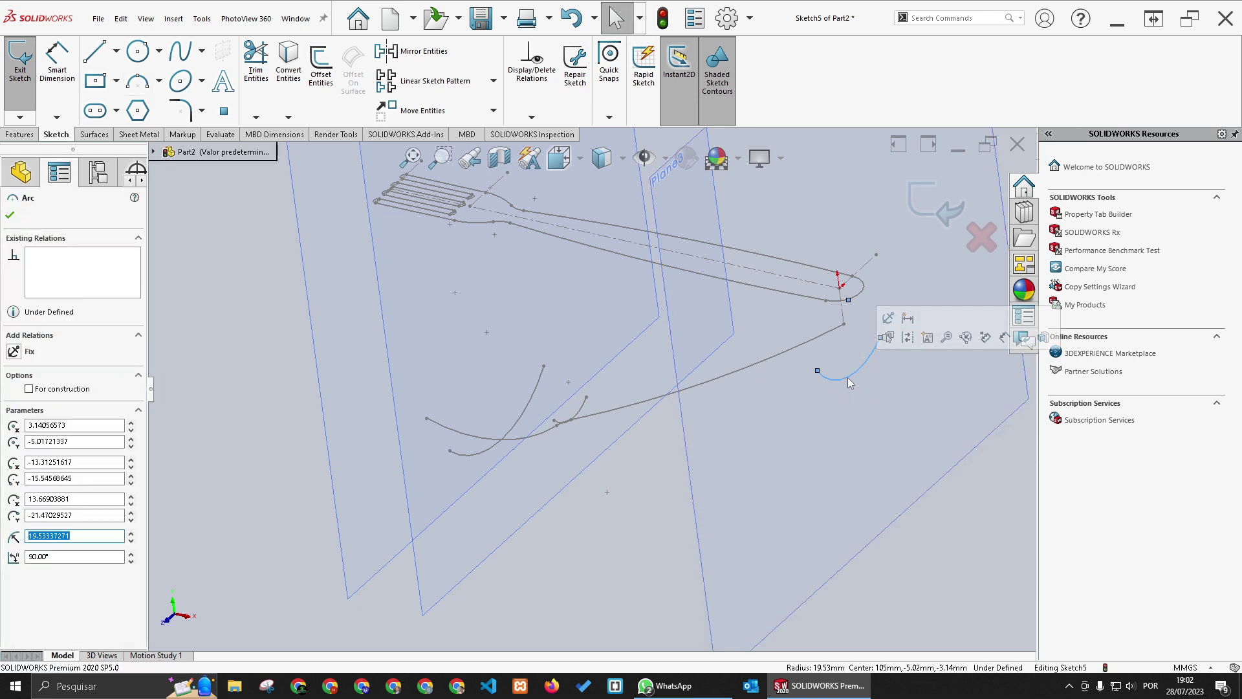
pyautogui.click(849, 381)
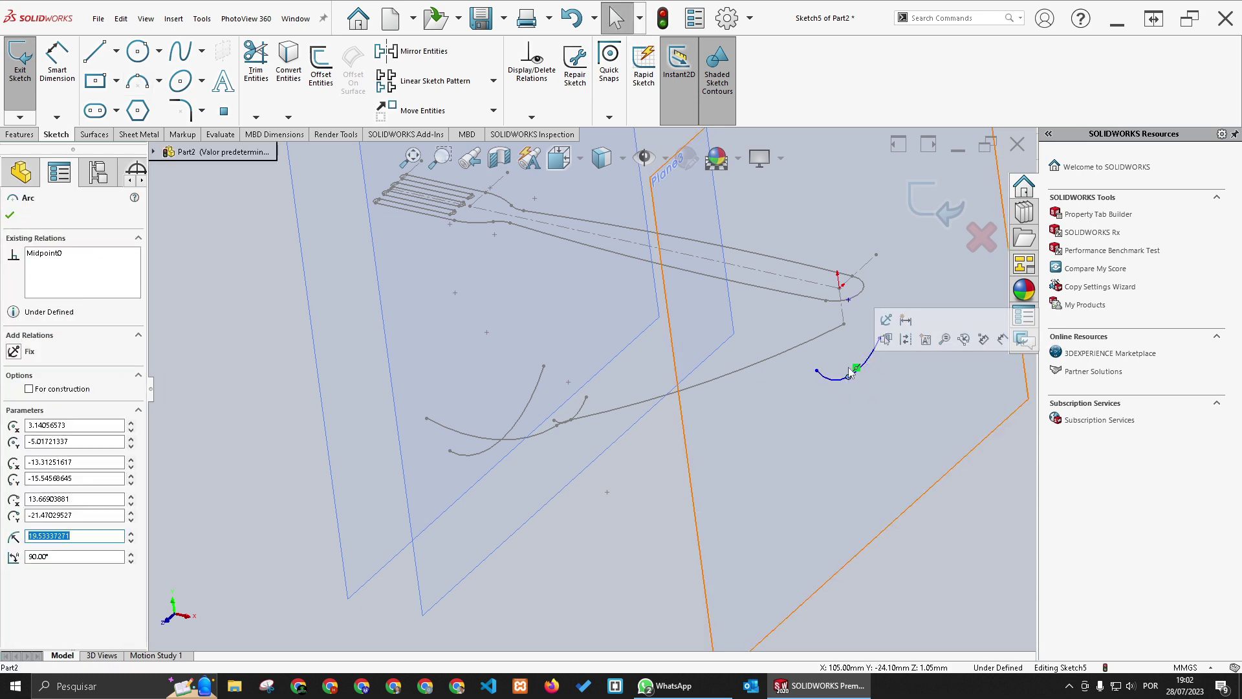
pyautogui.keyDown('ctrl'); pyautogui.click(844, 323); pyautogui.keyUp('ctrl')
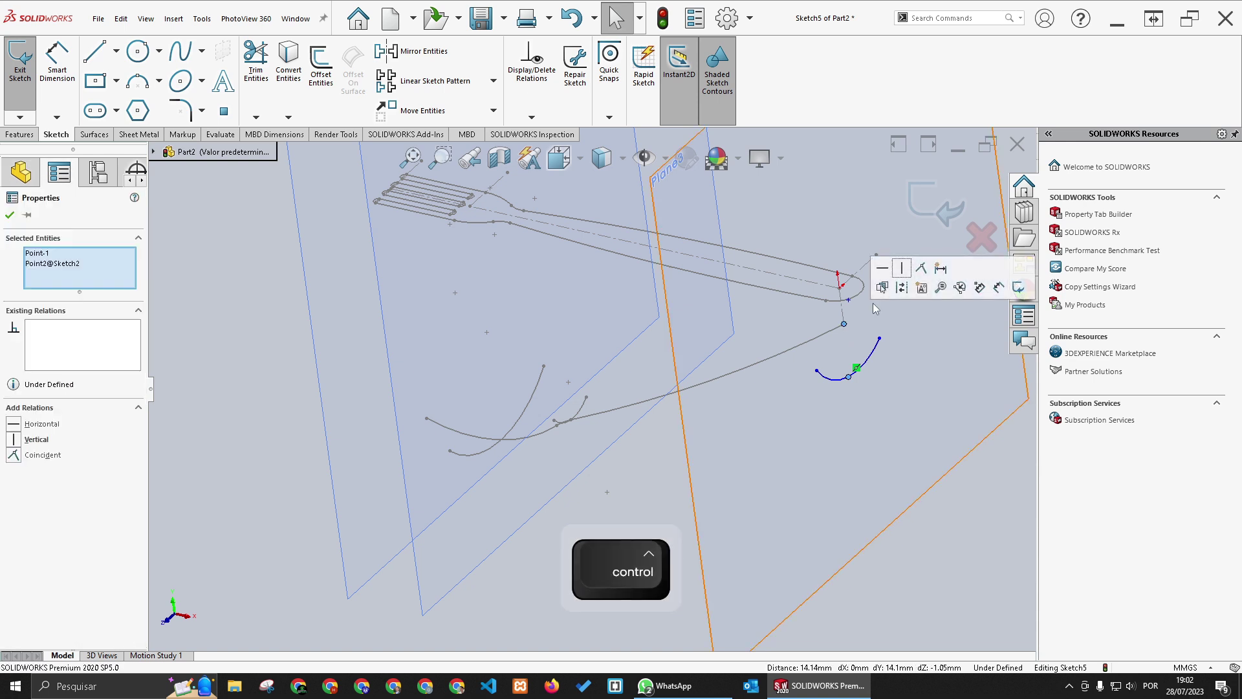
pyautogui.click(920, 276)
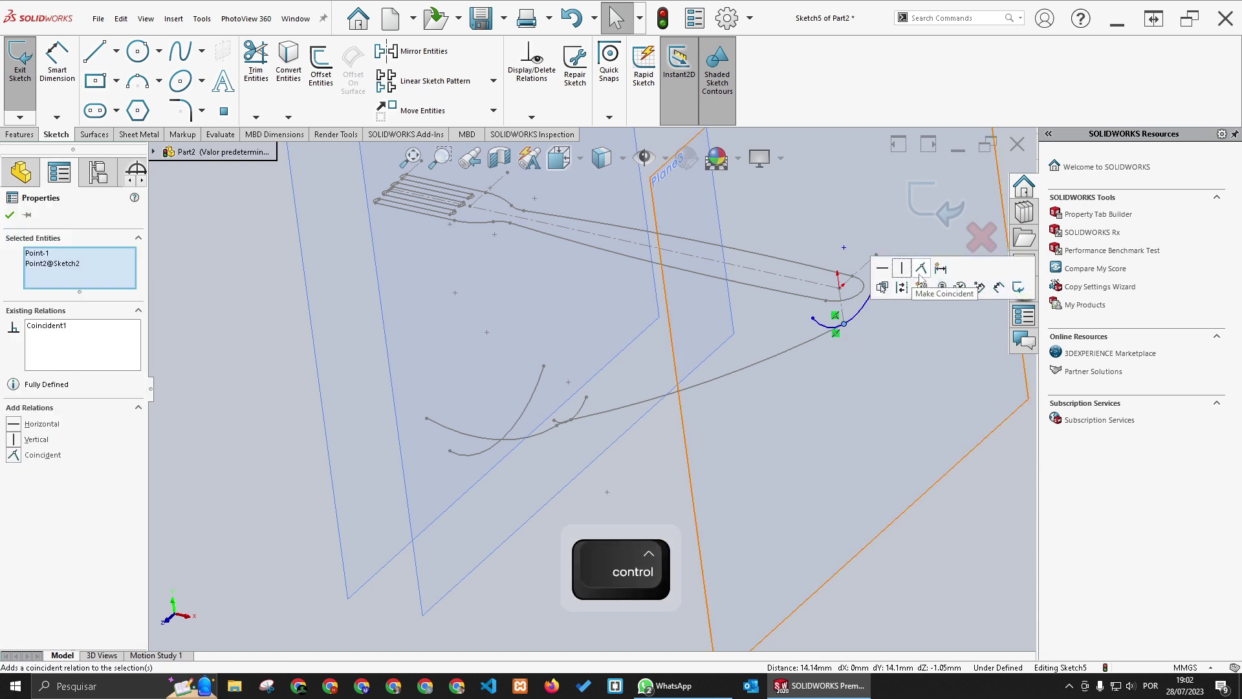
pyautogui.click(968, 522)
# Step: Exit the Plane3 sketch, edit the side profile sketch and extend its handle end with a straight line about 11.3 mm long
pyautogui.moveTo(842, 468)
pyautogui.mouseDown(button='middle')
pyautogui.moveTo(886, 472)
pyautogui.moveTo(858, 464)
pyautogui.moveTo(838, 421)
pyautogui.moveTo(870, 379)
pyautogui.moveTo(843, 398)
pyautogui.moveTo(832, 355)
pyautogui.moveTo(845, 352)
pyautogui.moveTo(818, 348)
pyautogui.mouseUp(button='middle')
pyautogui.click(818, 329)
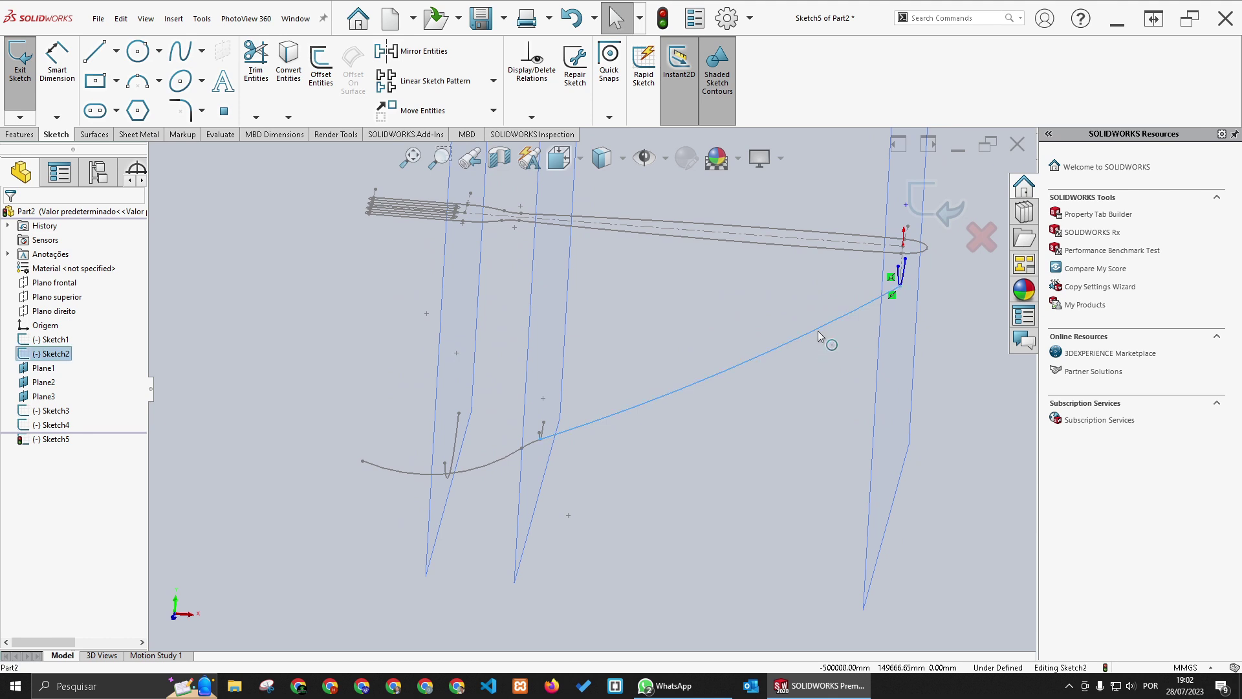
pyautogui.click(938, 208)
pyautogui.click(828, 325)
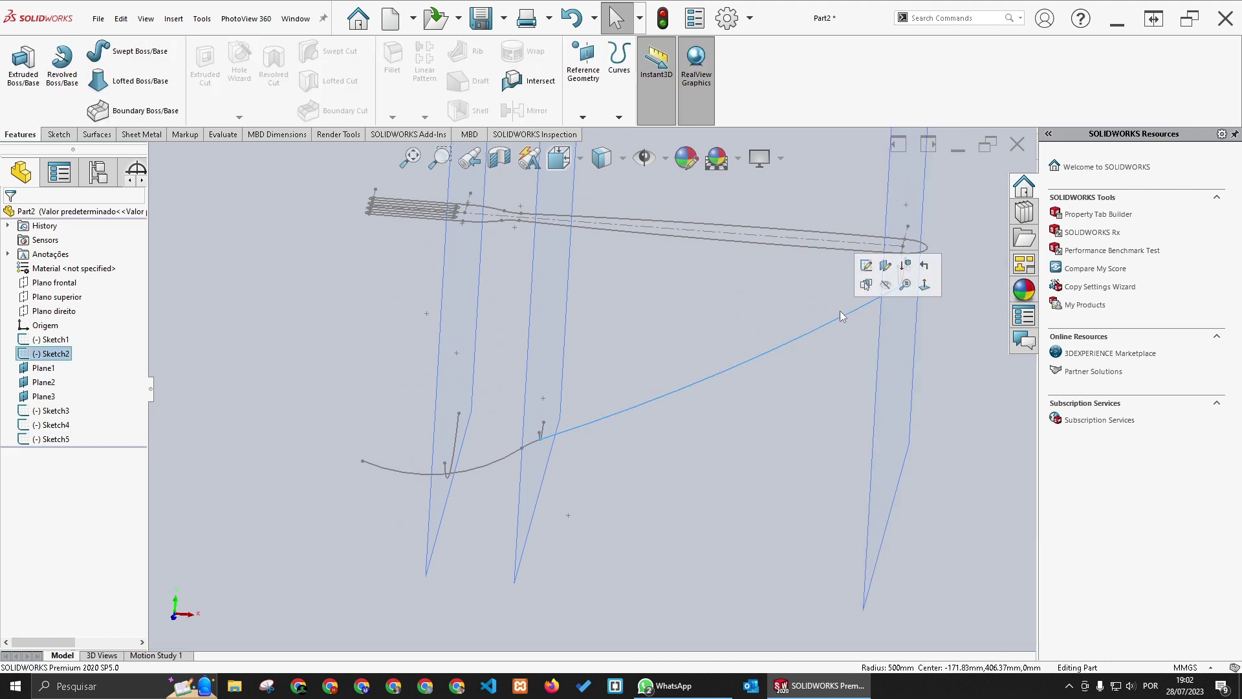
pyautogui.click(862, 291)
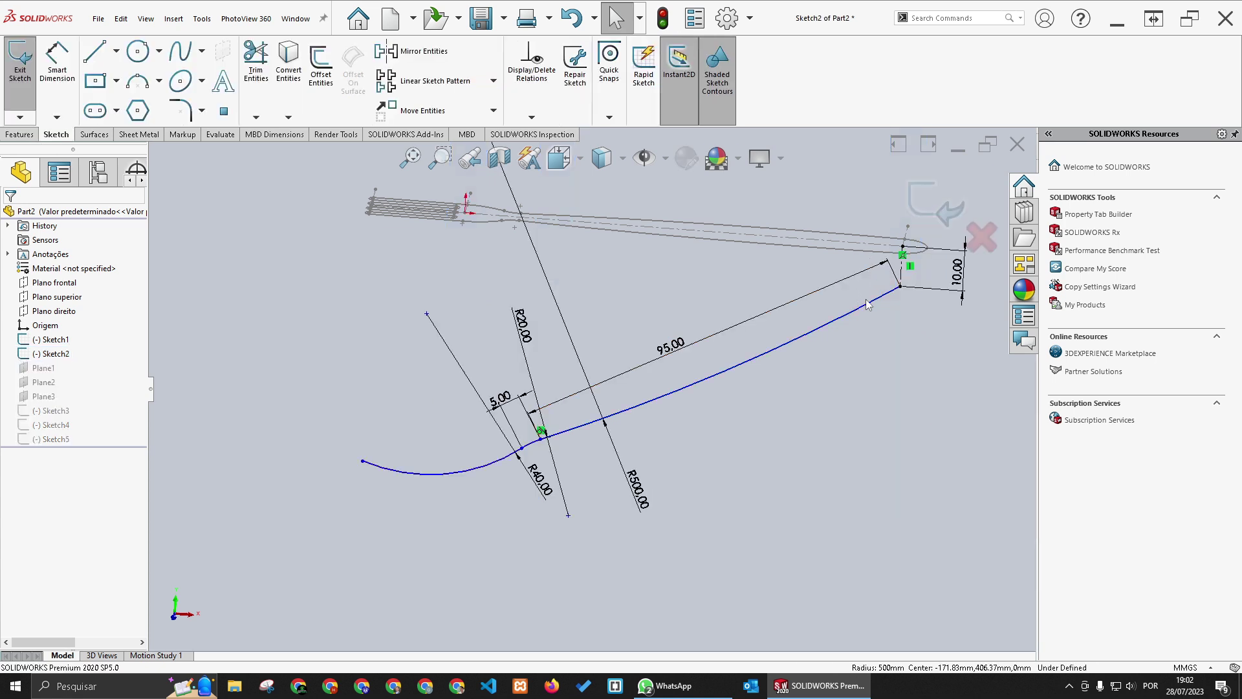
pyautogui.press('l')
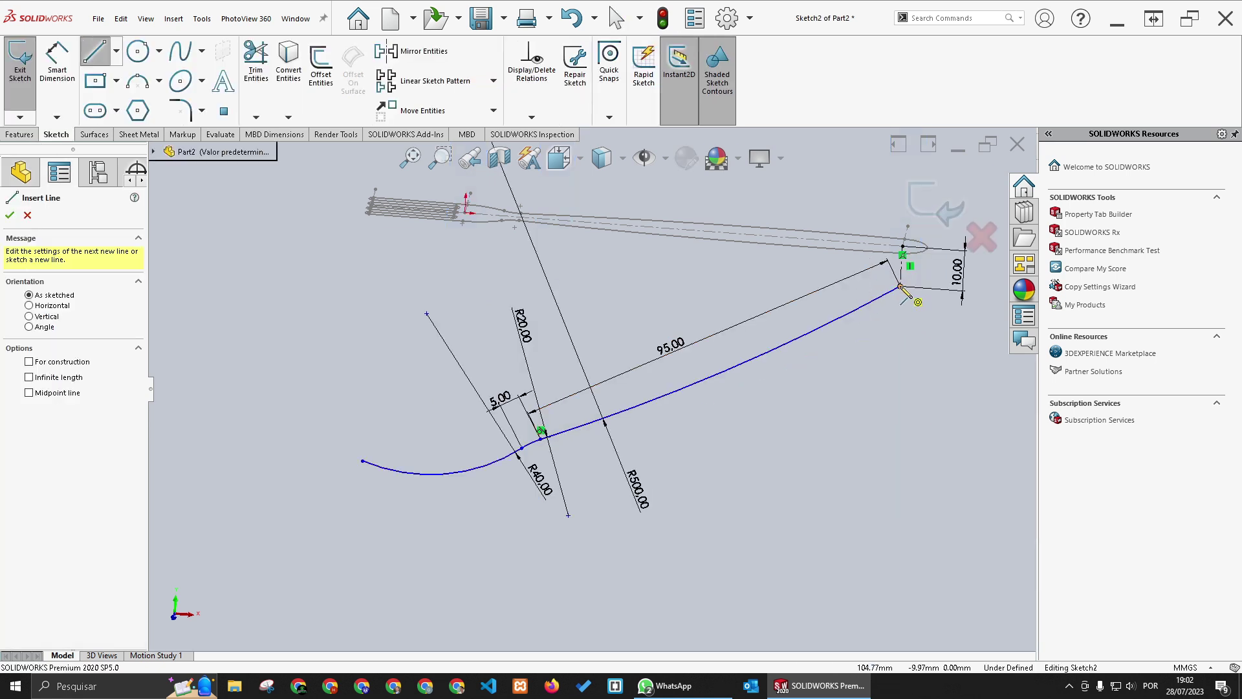
pyautogui.click(899, 286)
pyautogui.click(940, 265)
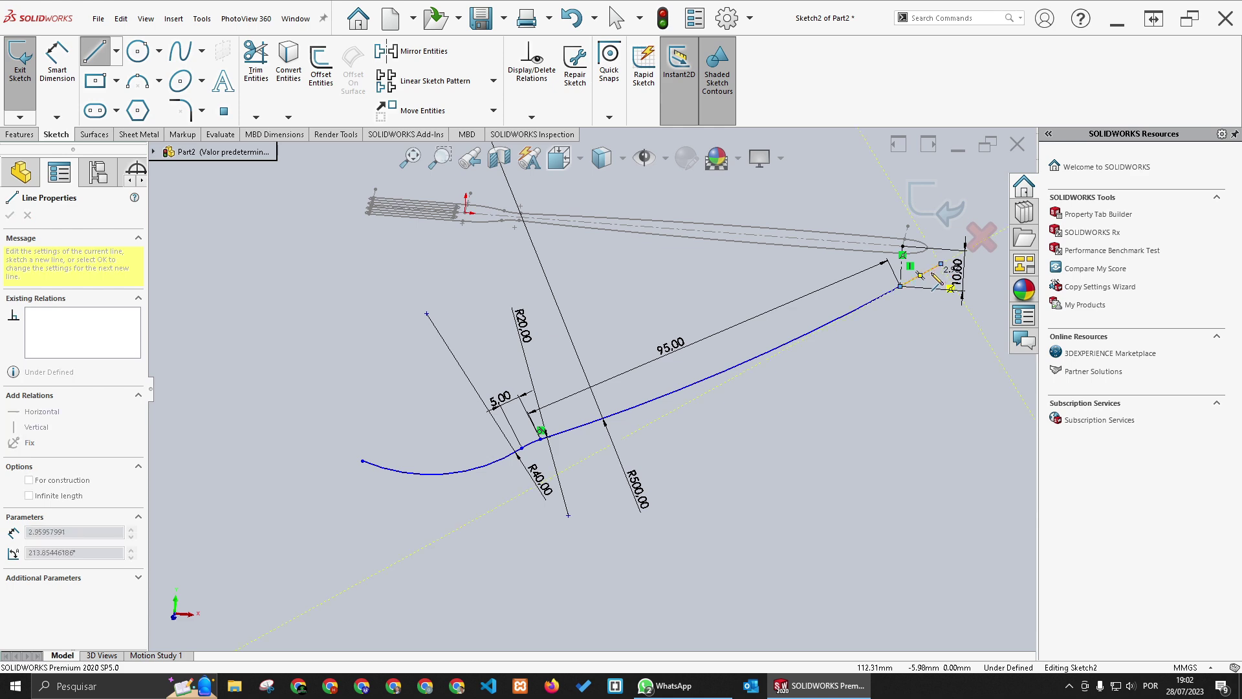
pyautogui.press('Escape')
pyautogui.scroll(-5, 957, 265)
pyautogui.click(843, 298)
pyautogui.press('Escape')
# Step: Make the new end line tangent to the long handle arc of the side profile
pyautogui.click(774, 330)
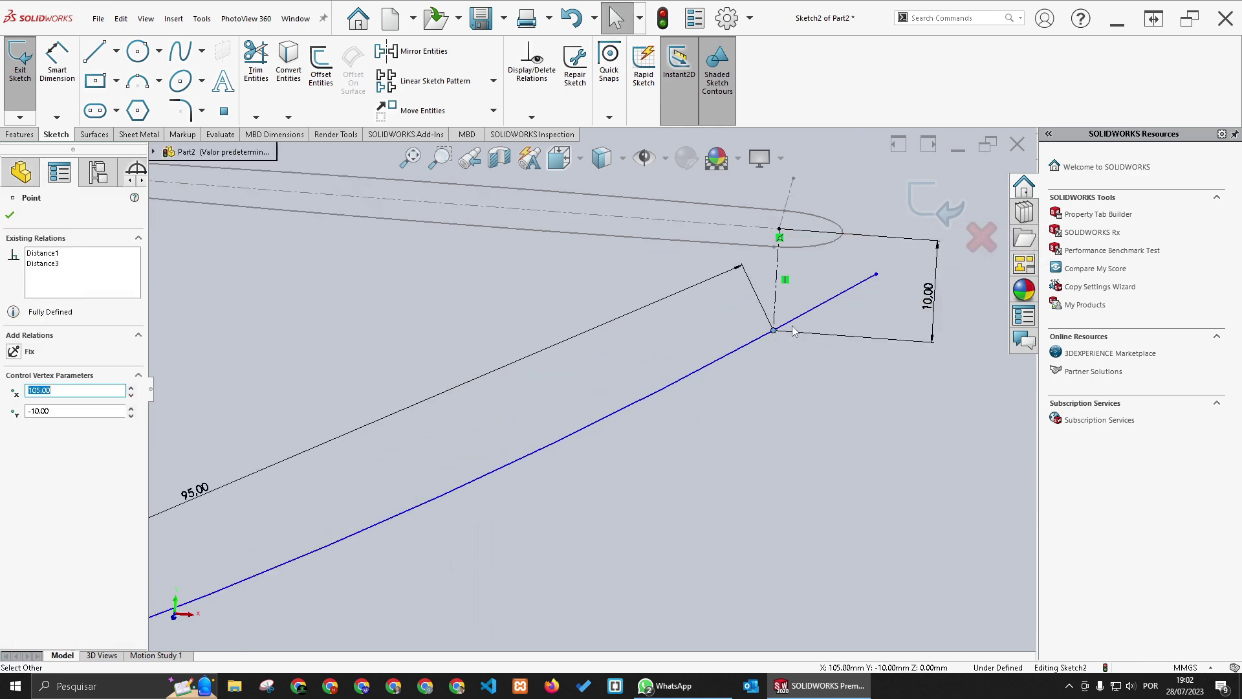
pyautogui.click(794, 319)
pyautogui.keyDown('ctrl'); pyautogui.click(765, 339); pyautogui.keyUp('ctrl')
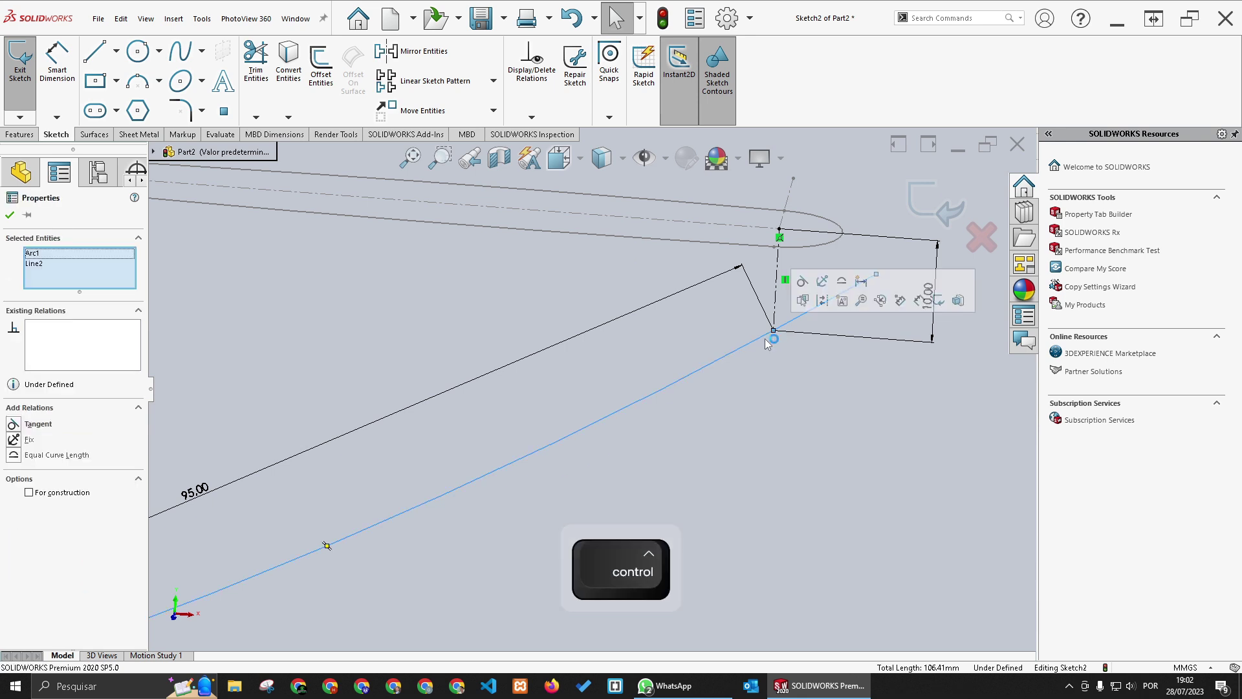
pyautogui.click(802, 283)
pyautogui.click(837, 365)
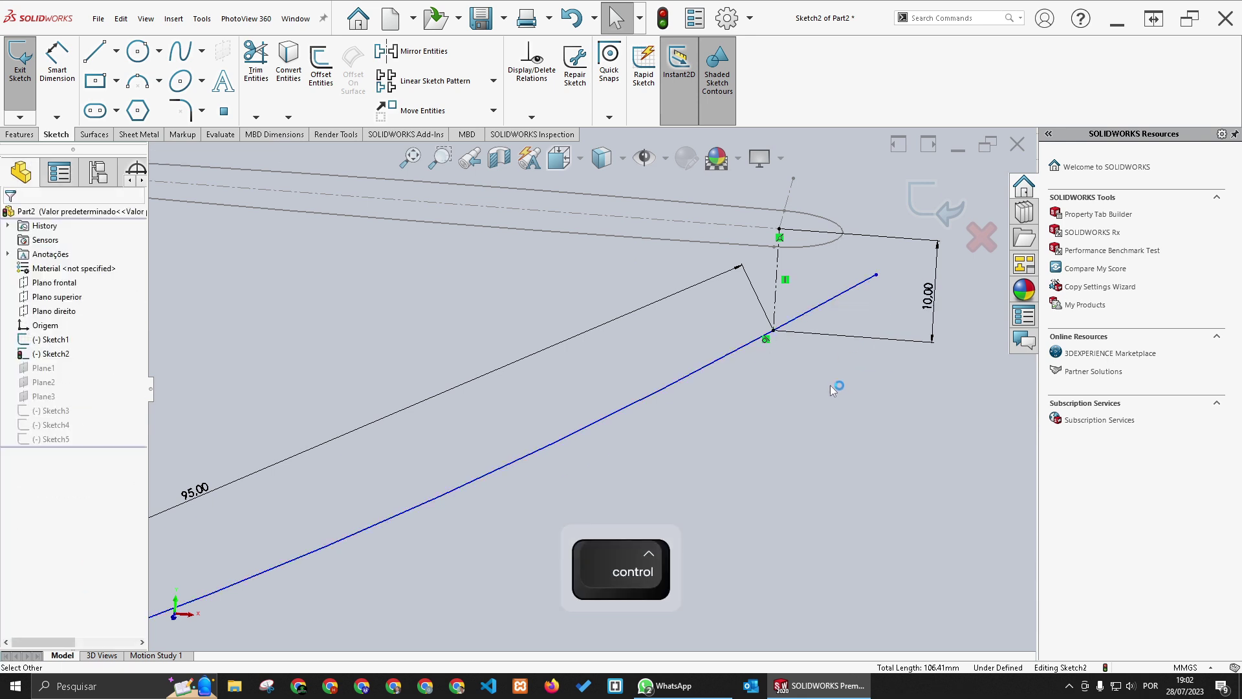
# Step: Dimension the end line's length as 15 mm and exit the side profile sketch
pyautogui.click(57, 61)
pyautogui.click(853, 294)
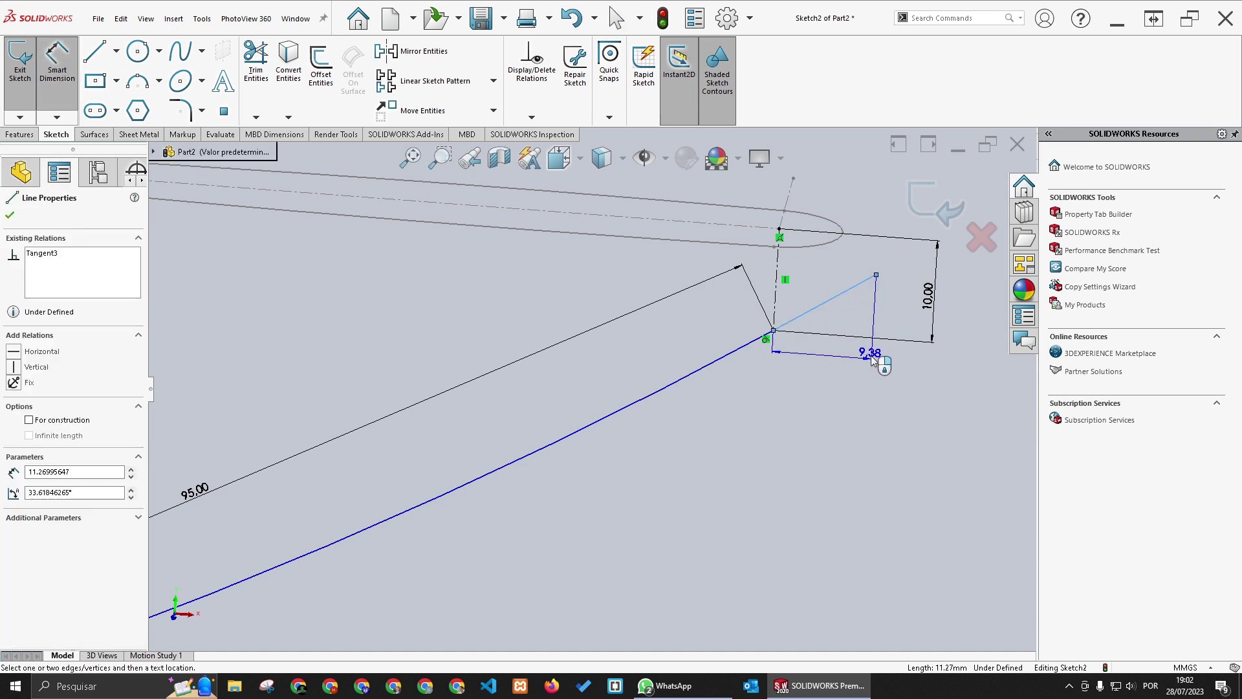
pyautogui.click(881, 359)
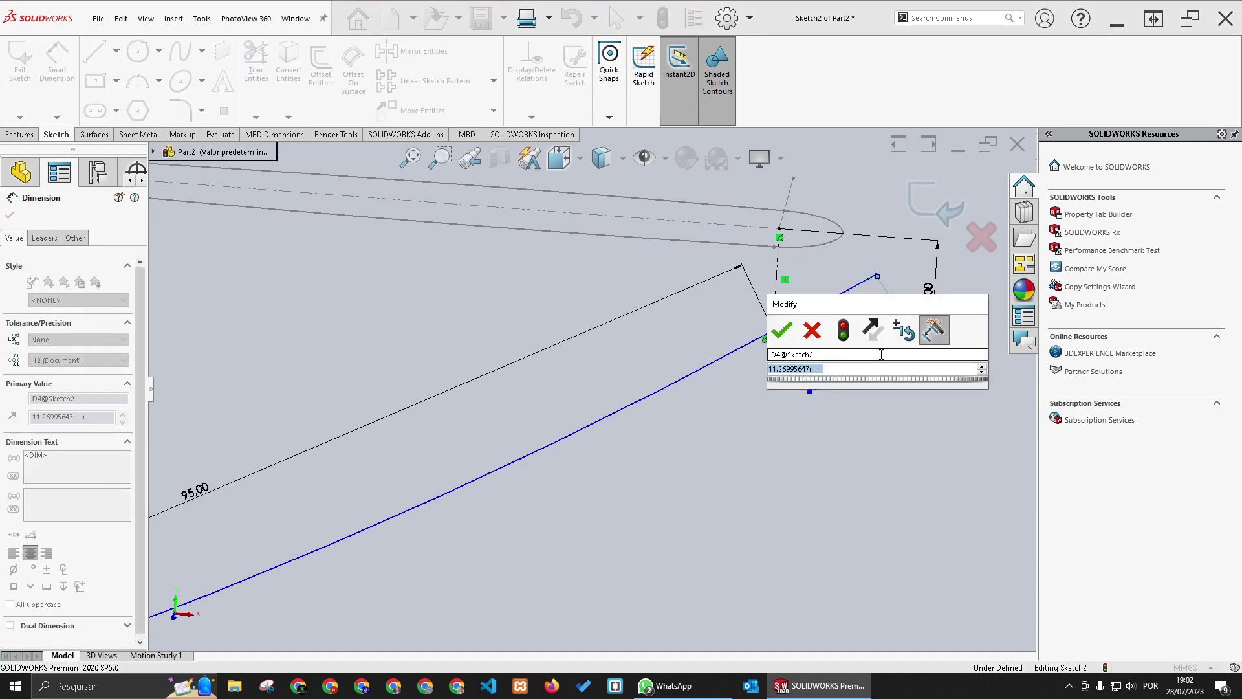
pyautogui.write('15')
pyautogui.press('Return')
pyautogui.press('Escape')
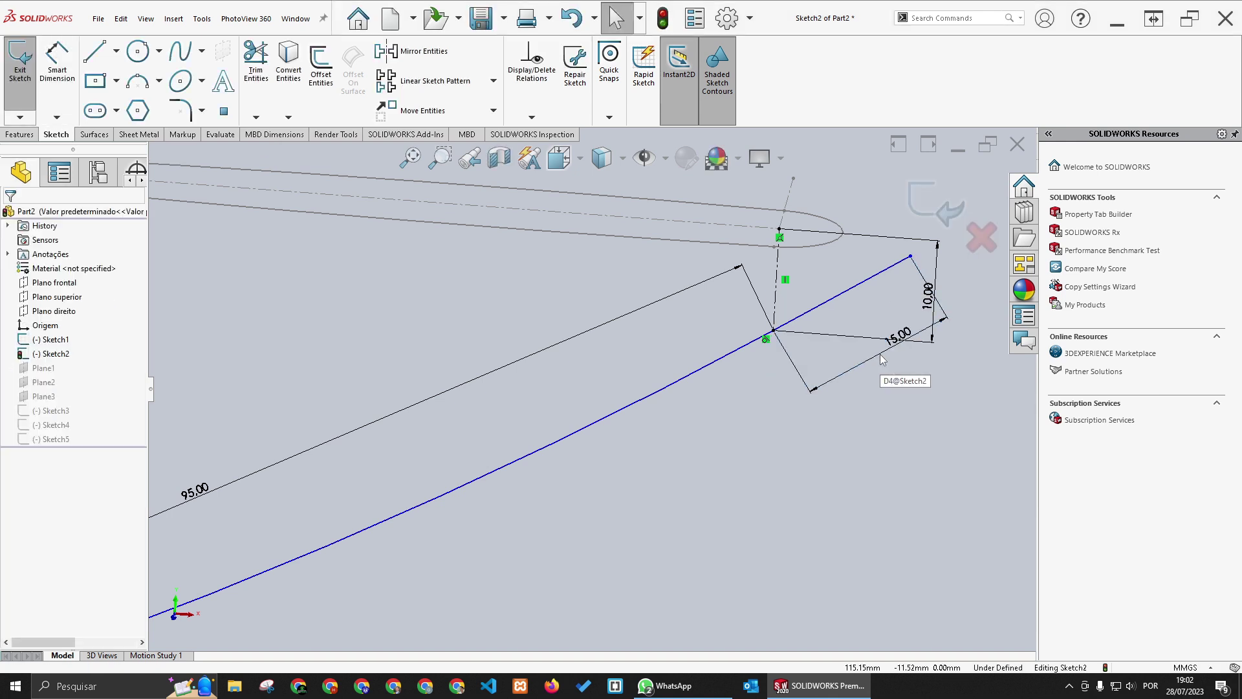
pyautogui.click(924, 195)
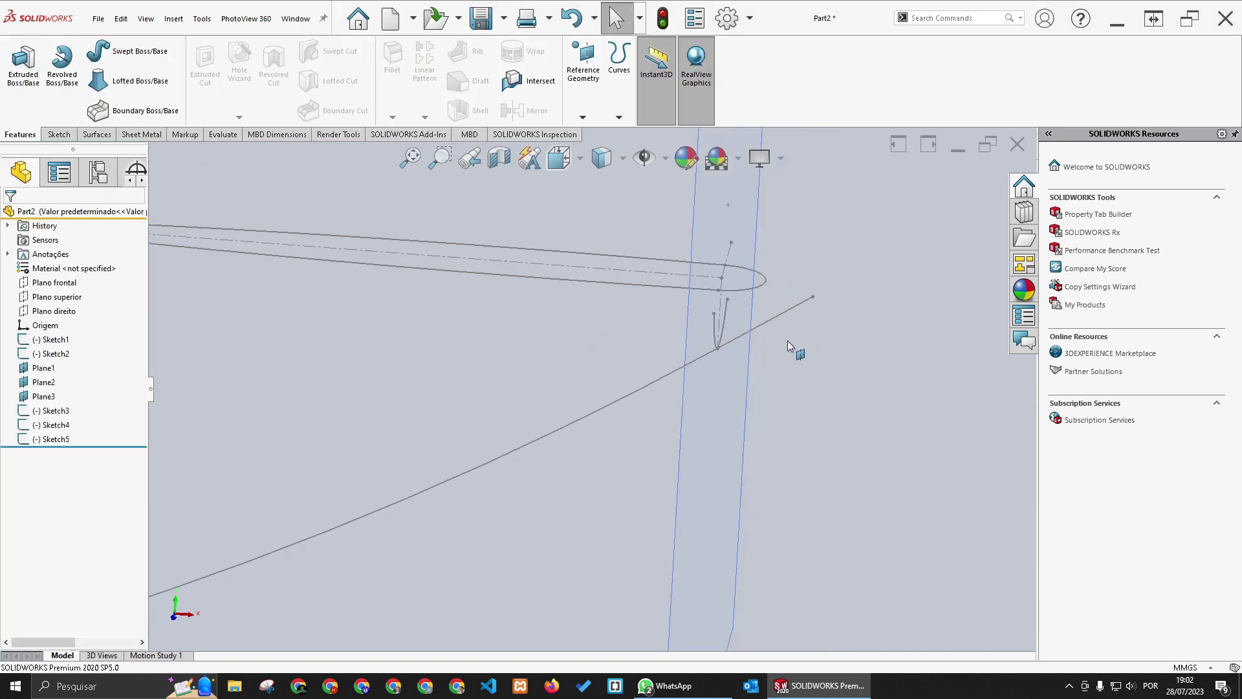
pyautogui.moveTo(600, 424)
pyautogui.mouseDown(button='middle')
pyautogui.moveTo(449, 432)
pyautogui.moveTo(473, 437)
pyautogui.moveTo(479, 502)
pyautogui.mouseUp(button='middle')
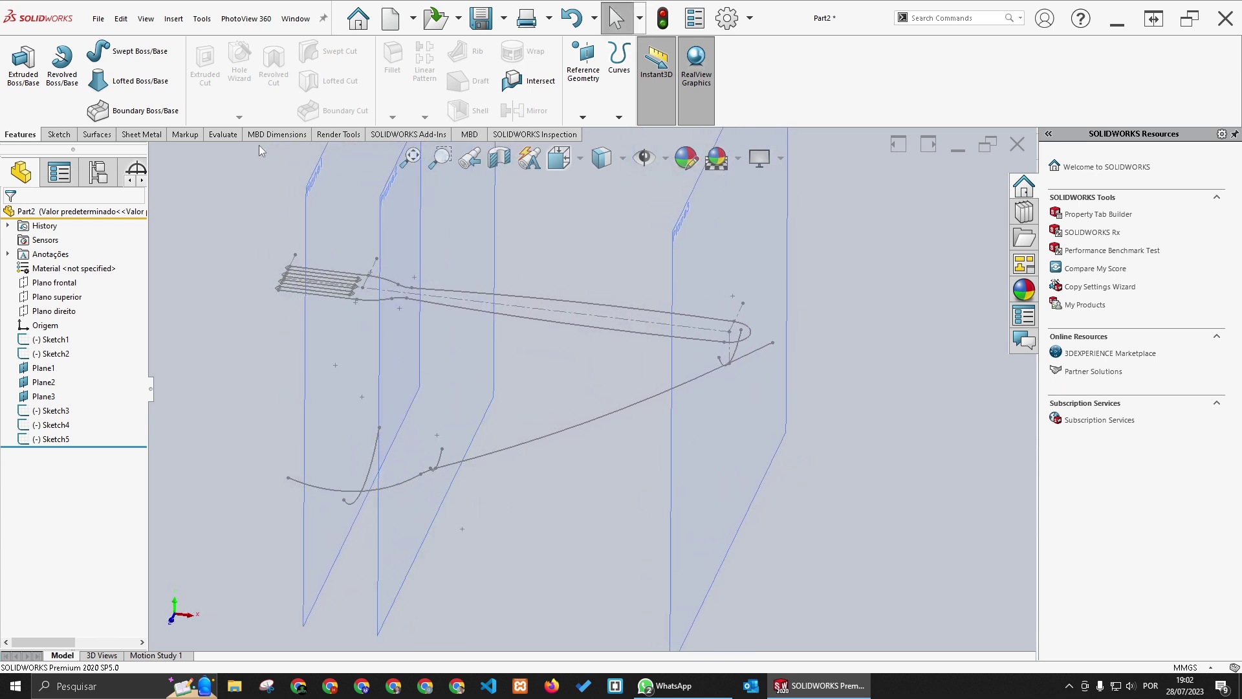
pyautogui.click(97, 135)
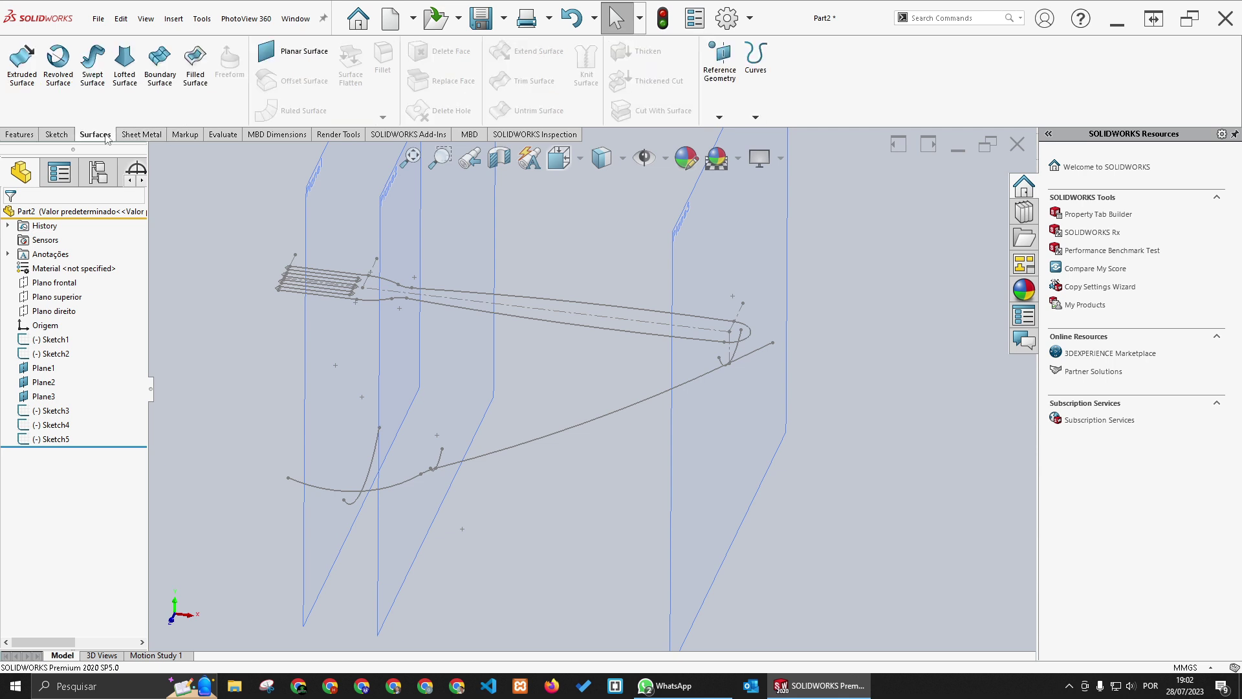
pyautogui.rightClick(107, 138)
pyautogui.moveTo(139, 181)
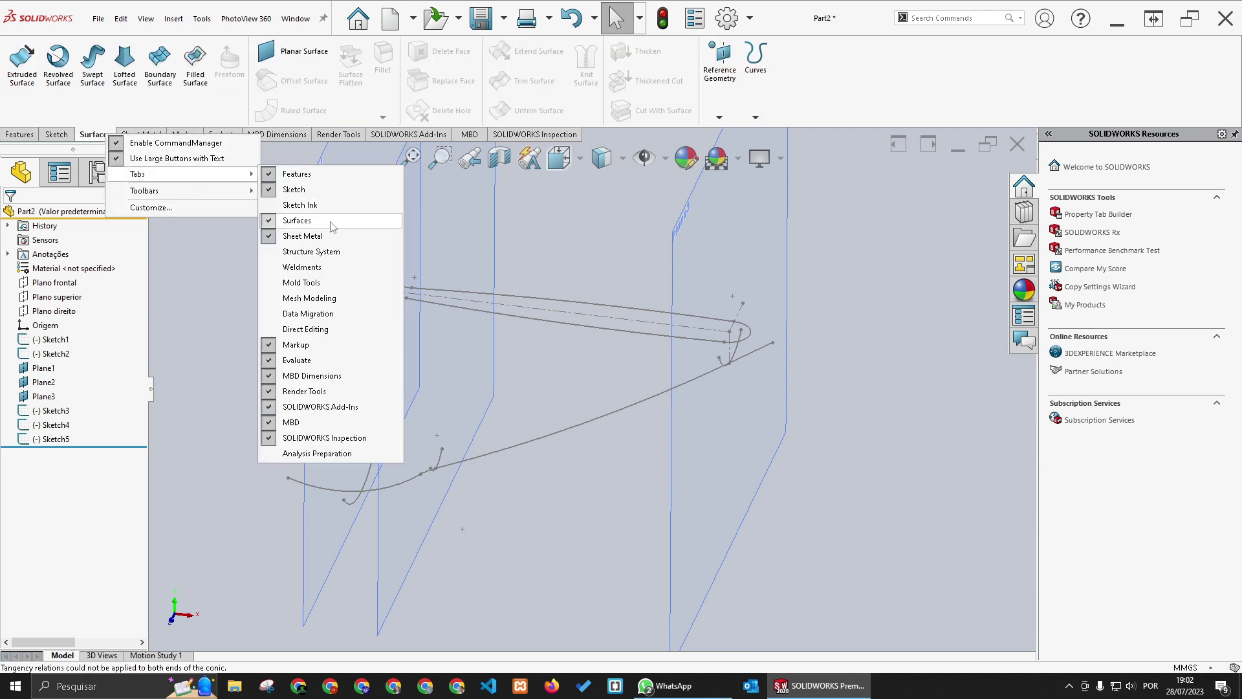
pyautogui.click(231, 271)
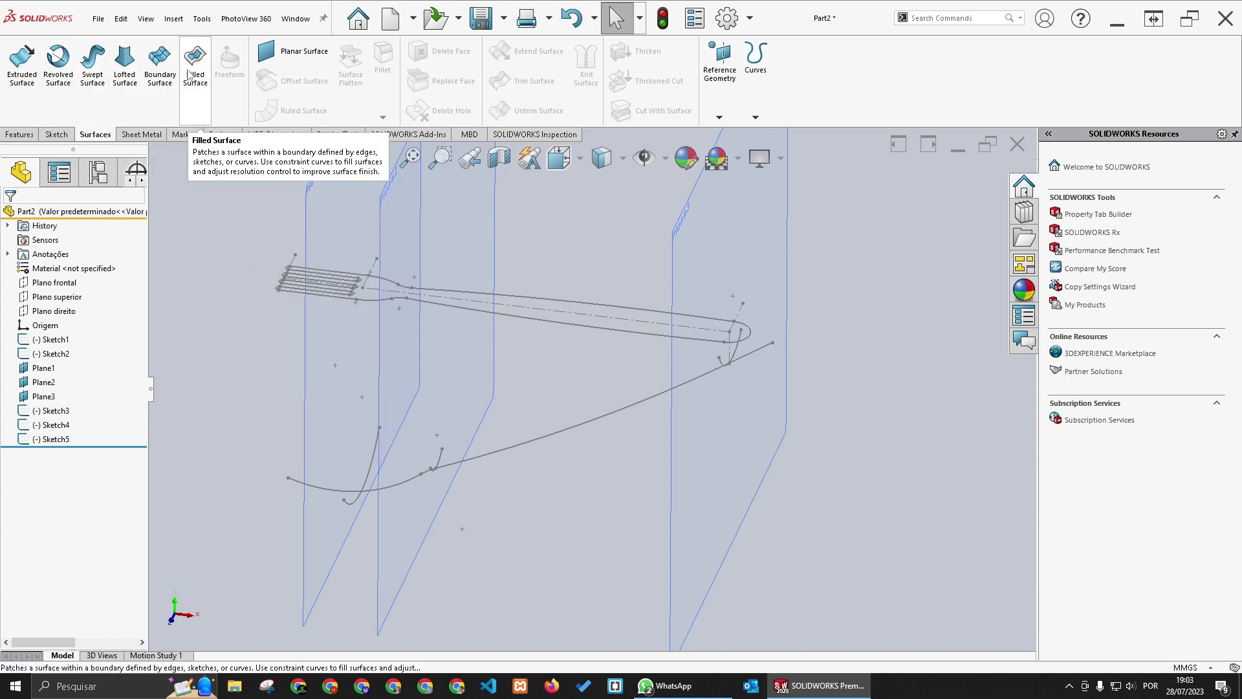
pyautogui.click(161, 65)
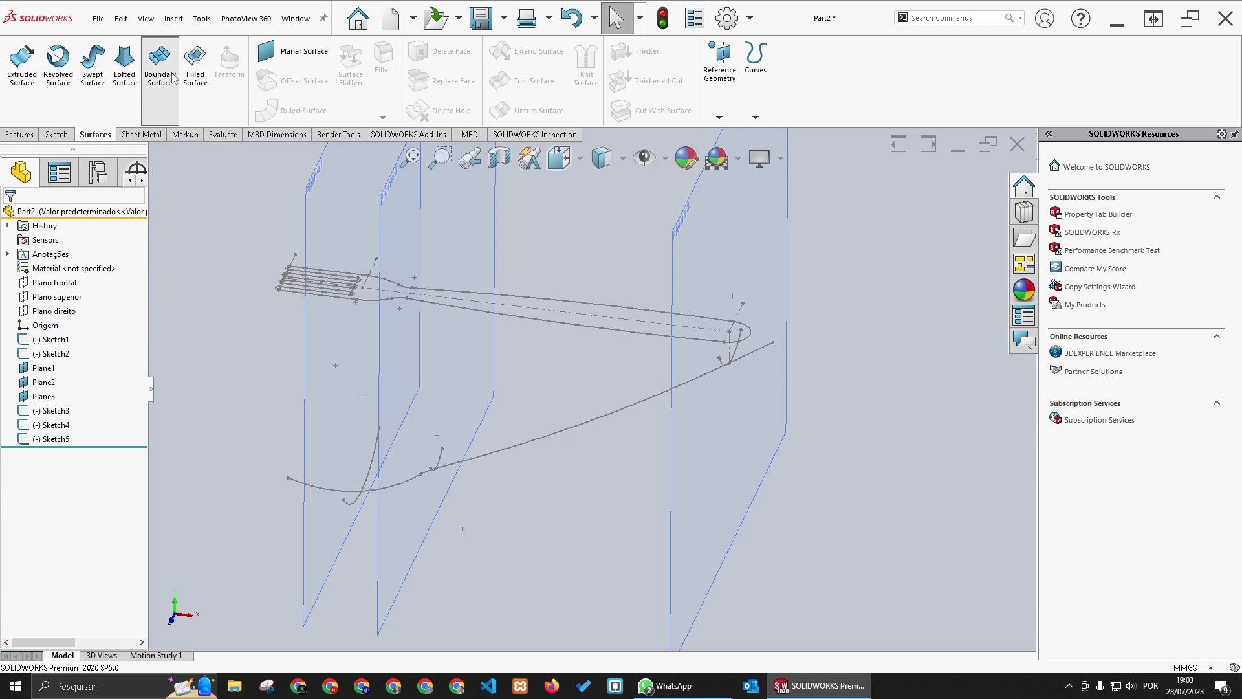
pyautogui.click(372, 477)
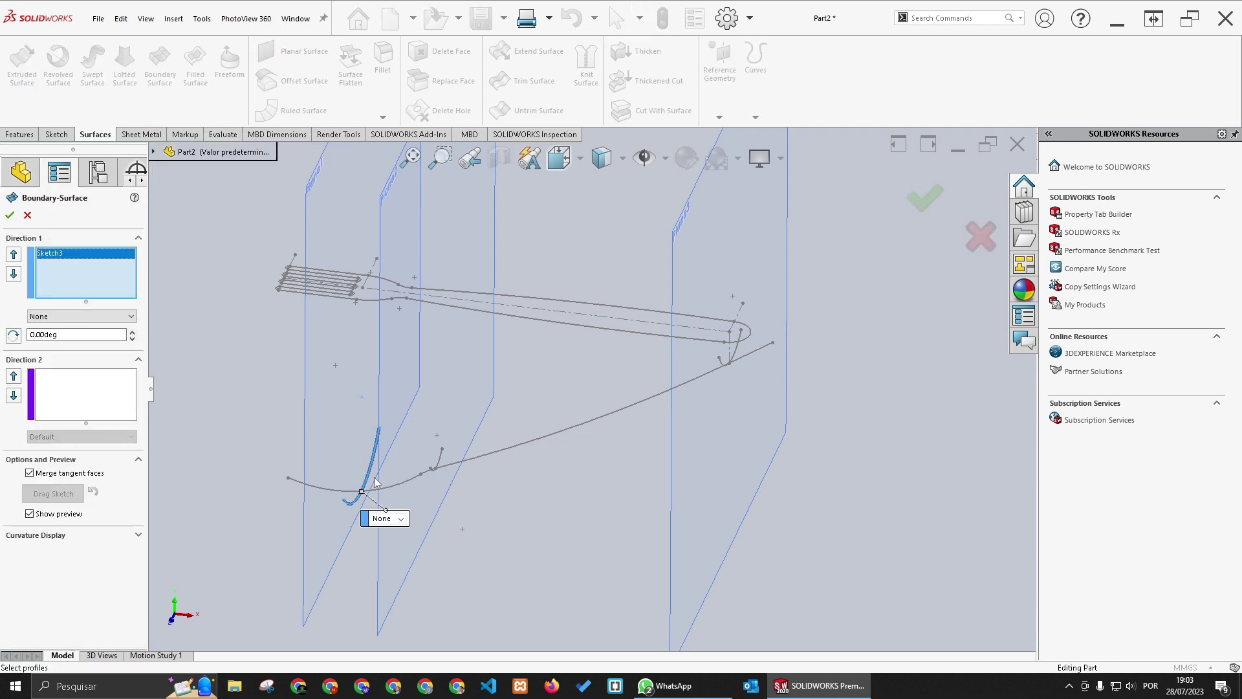
pyautogui.click(401, 489)
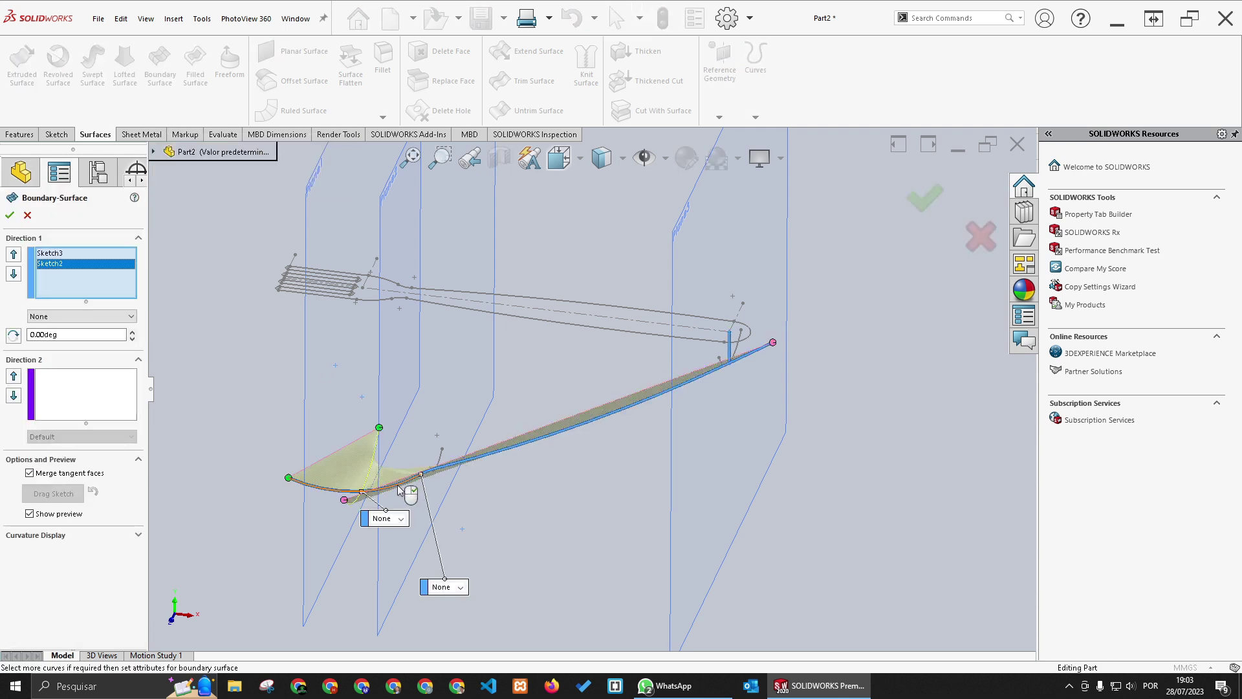
pyautogui.scroll(-4, 399, 490)
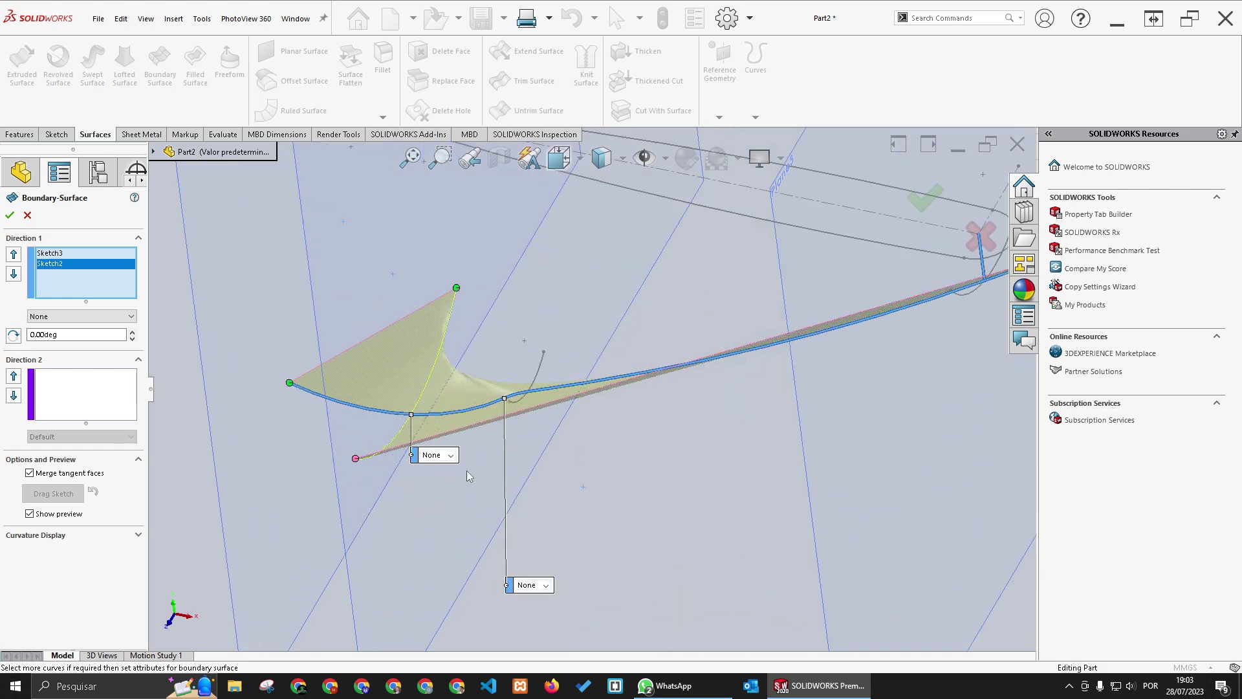
pyautogui.press('Escape')
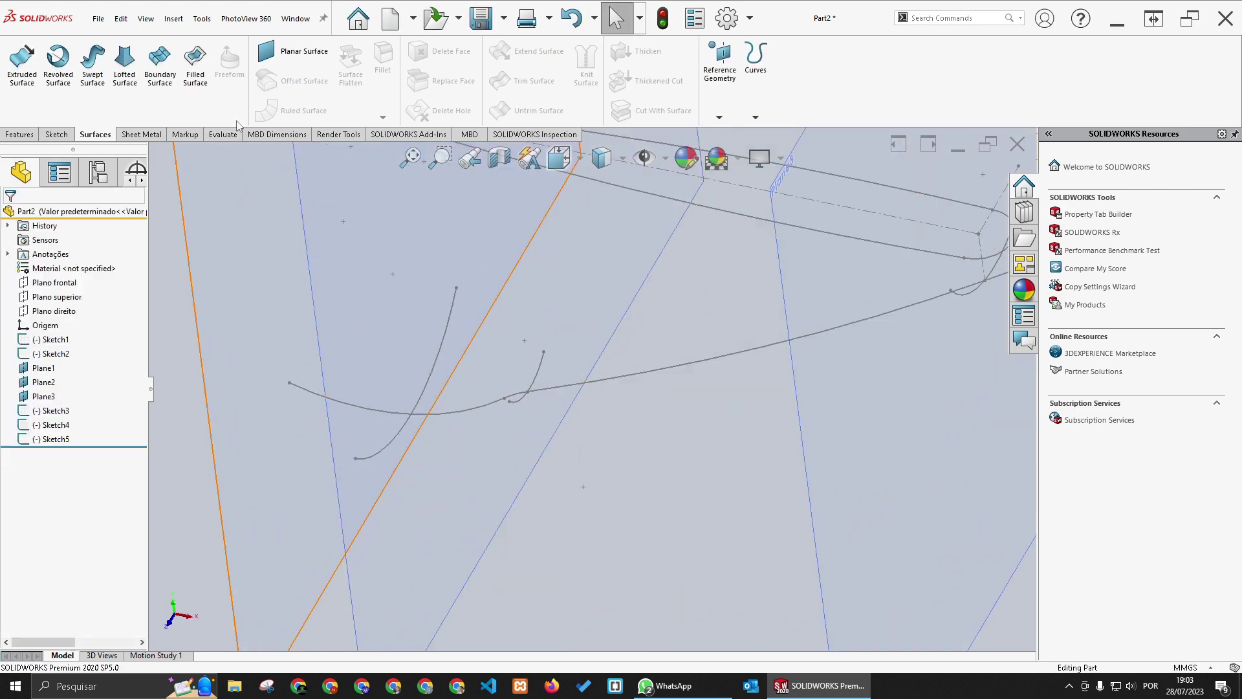
pyautogui.click(160, 65)
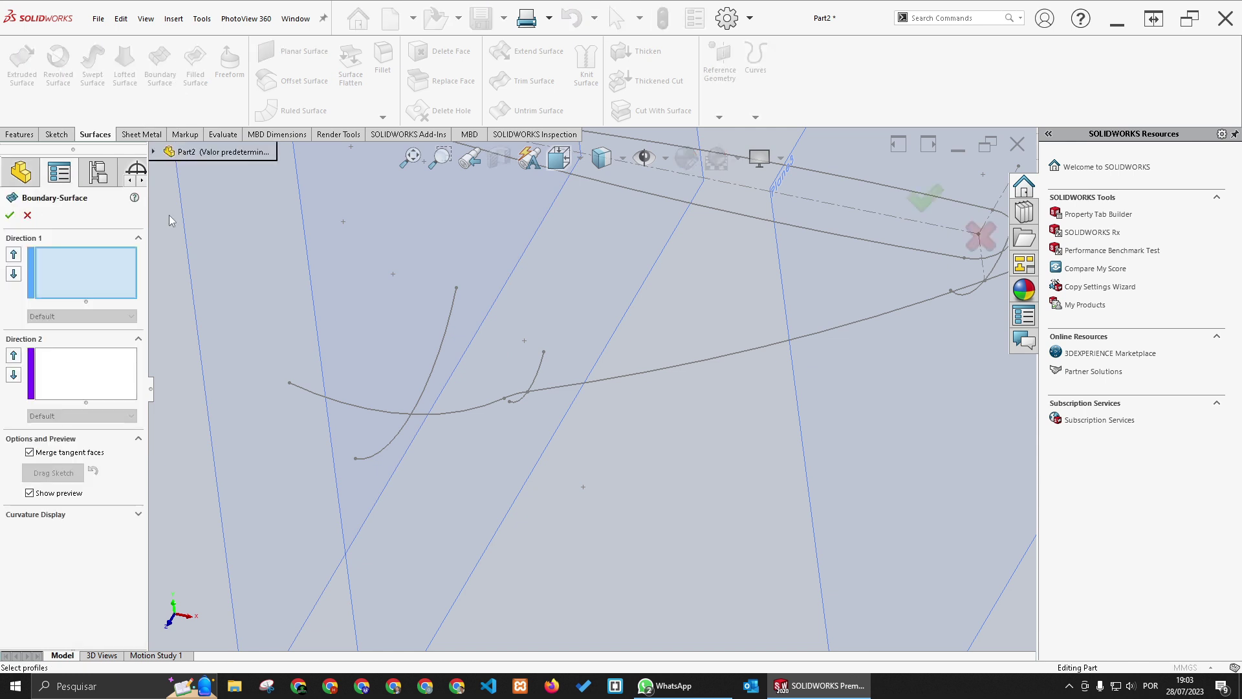
pyautogui.click(69, 275)
pyautogui.click(423, 414)
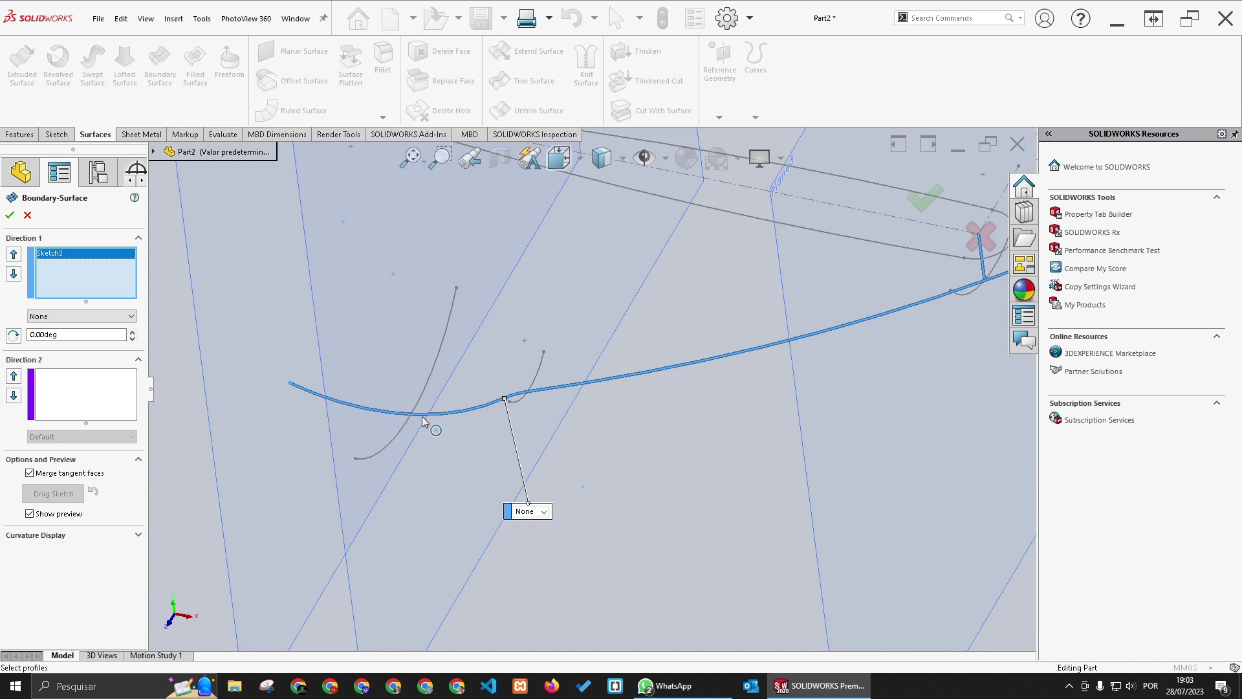
pyautogui.press('Escape')
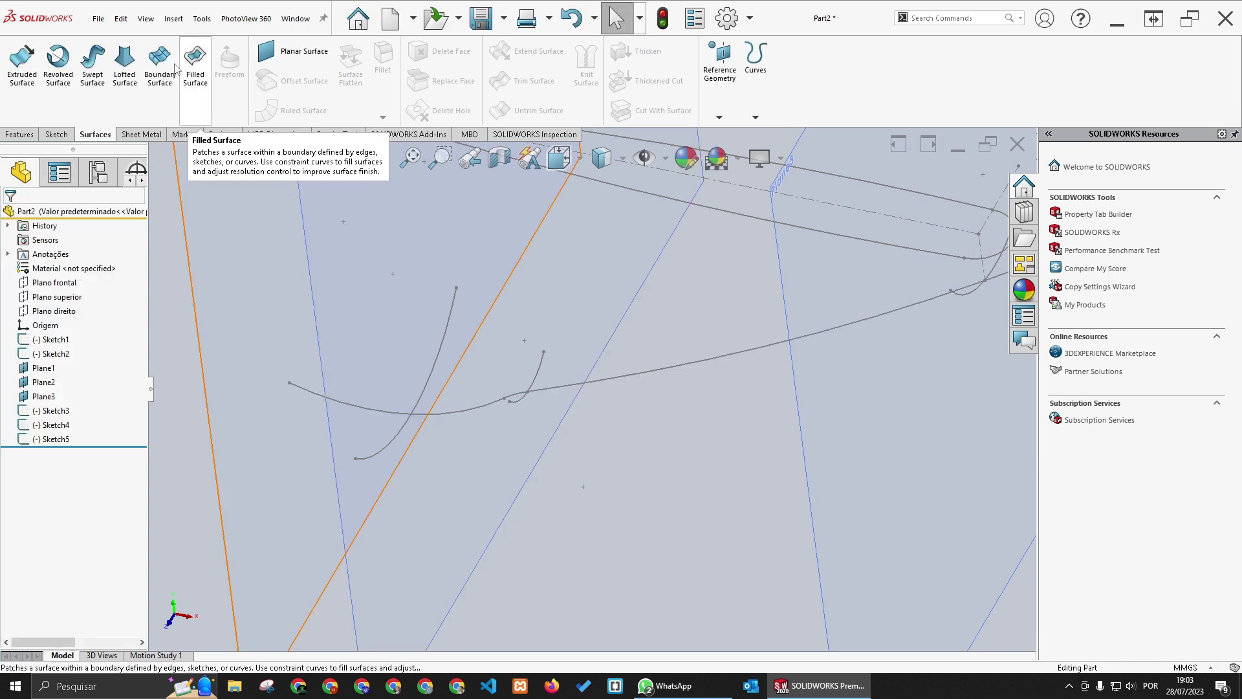
# Step: Start a Boundary Surface and use only the side profile's head arc as the open group for Direction 1
pyautogui.click(161, 65)
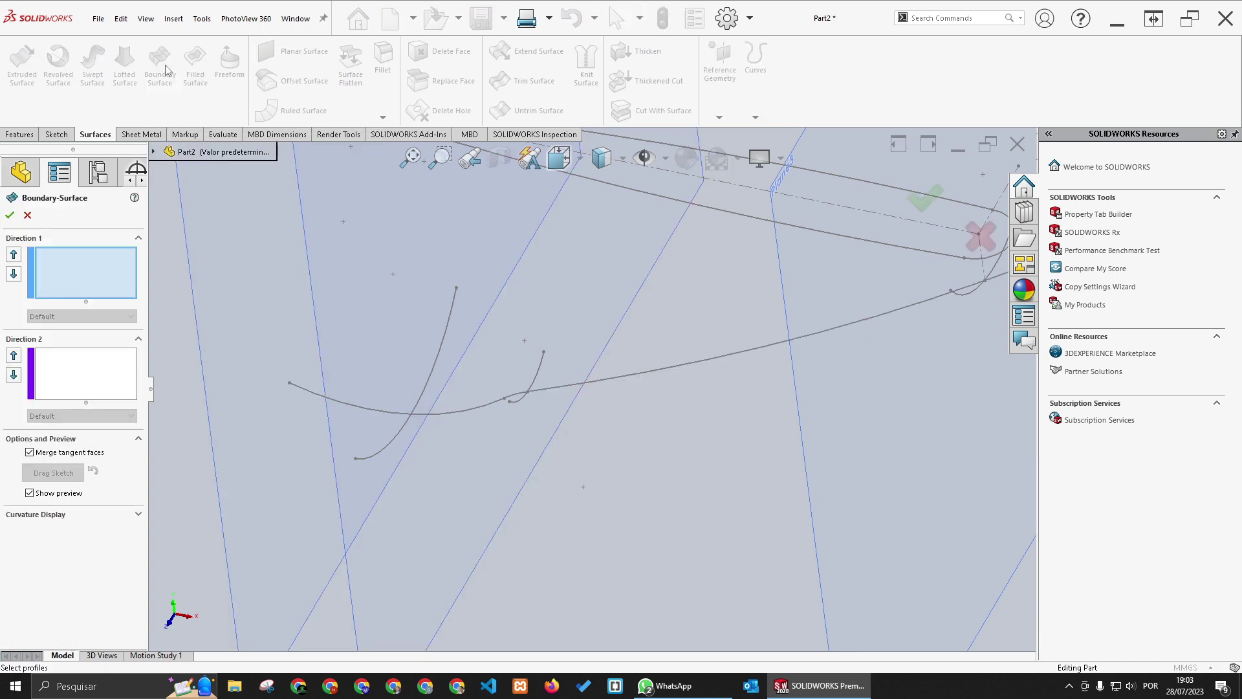
pyautogui.rightClick(91, 269)
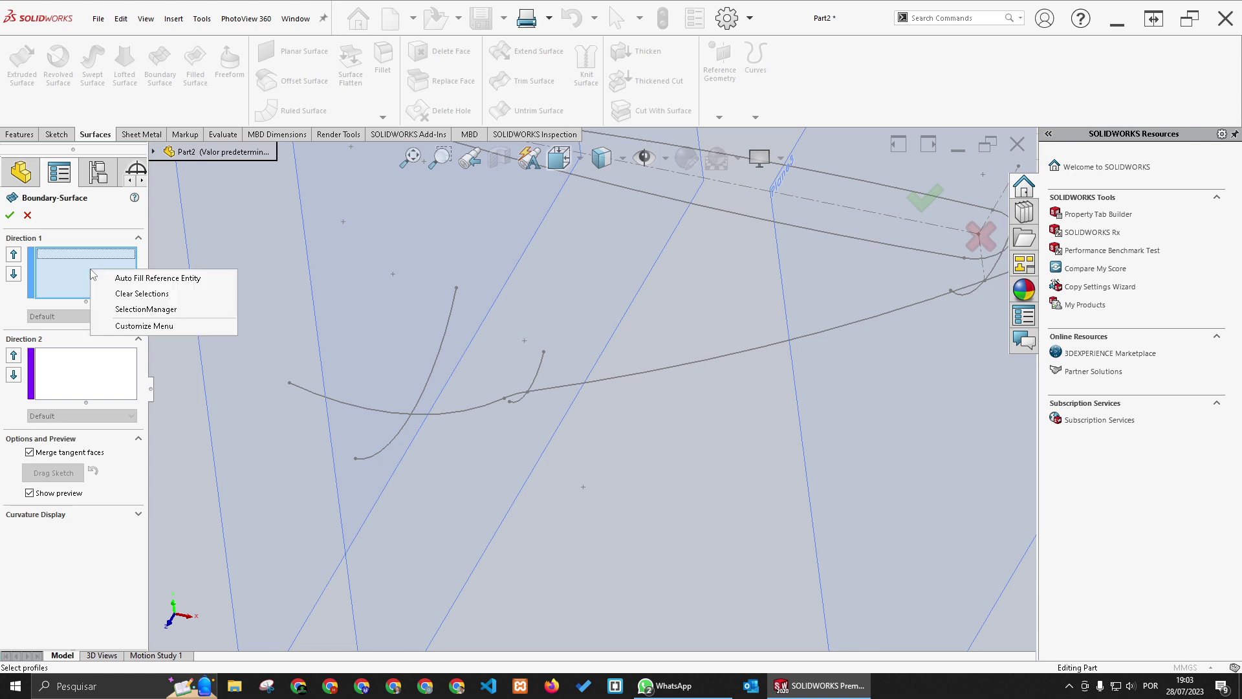
pyautogui.click(148, 309)
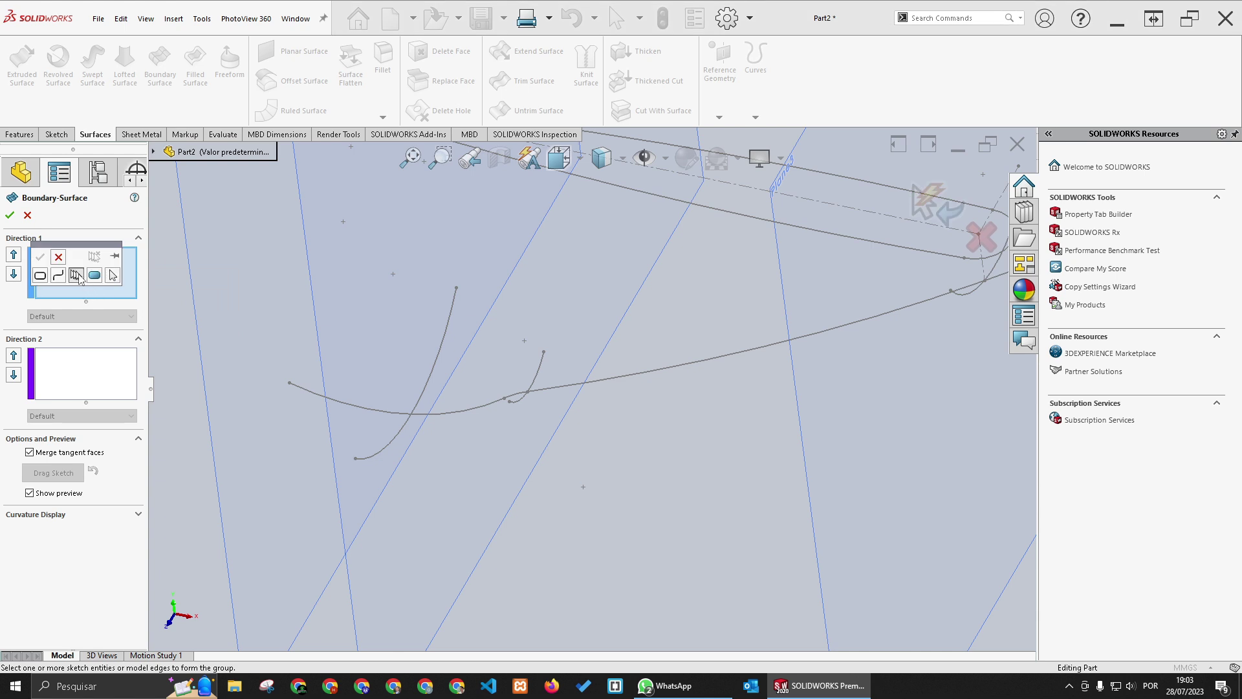
pyautogui.click(355, 412)
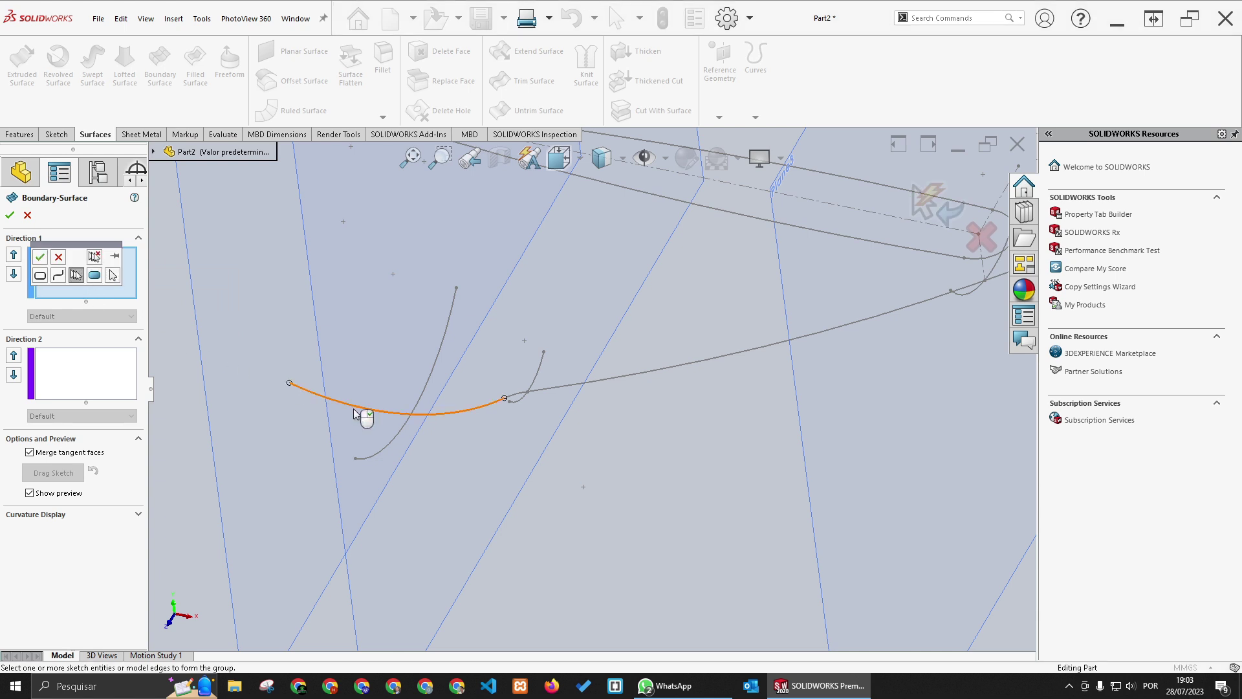
pyautogui.moveTo(90, 249); pyautogui.dragTo(258, 286)
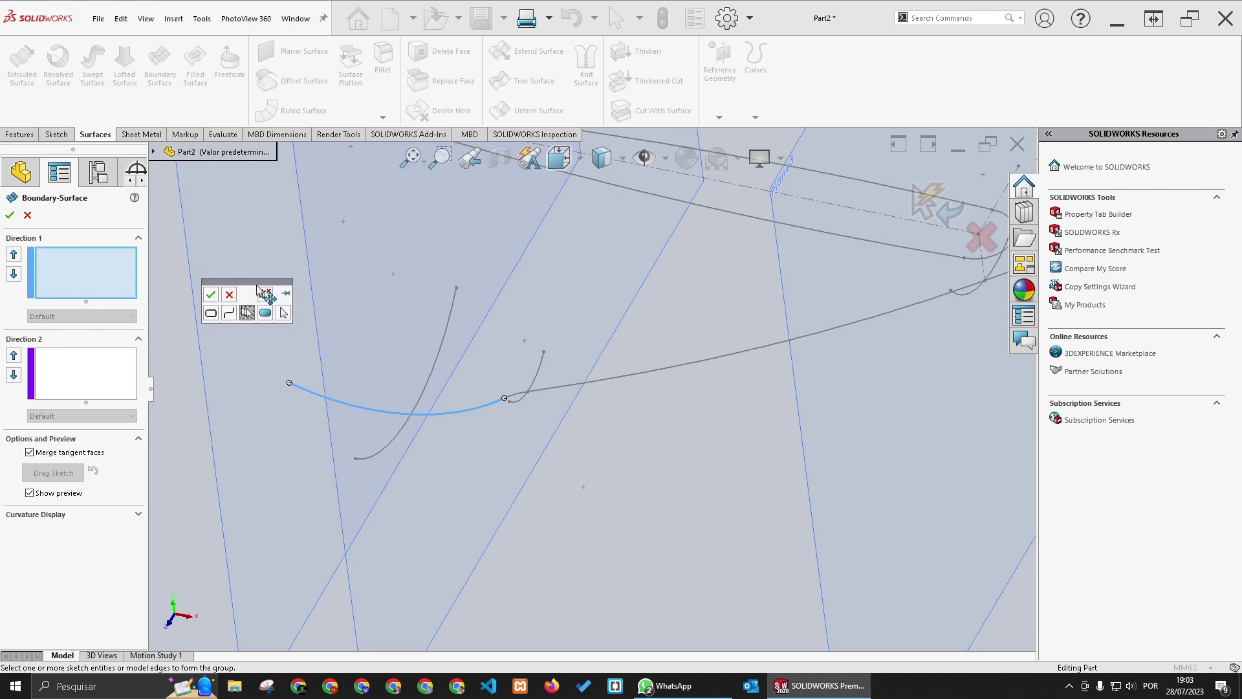
pyautogui.click(391, 418)
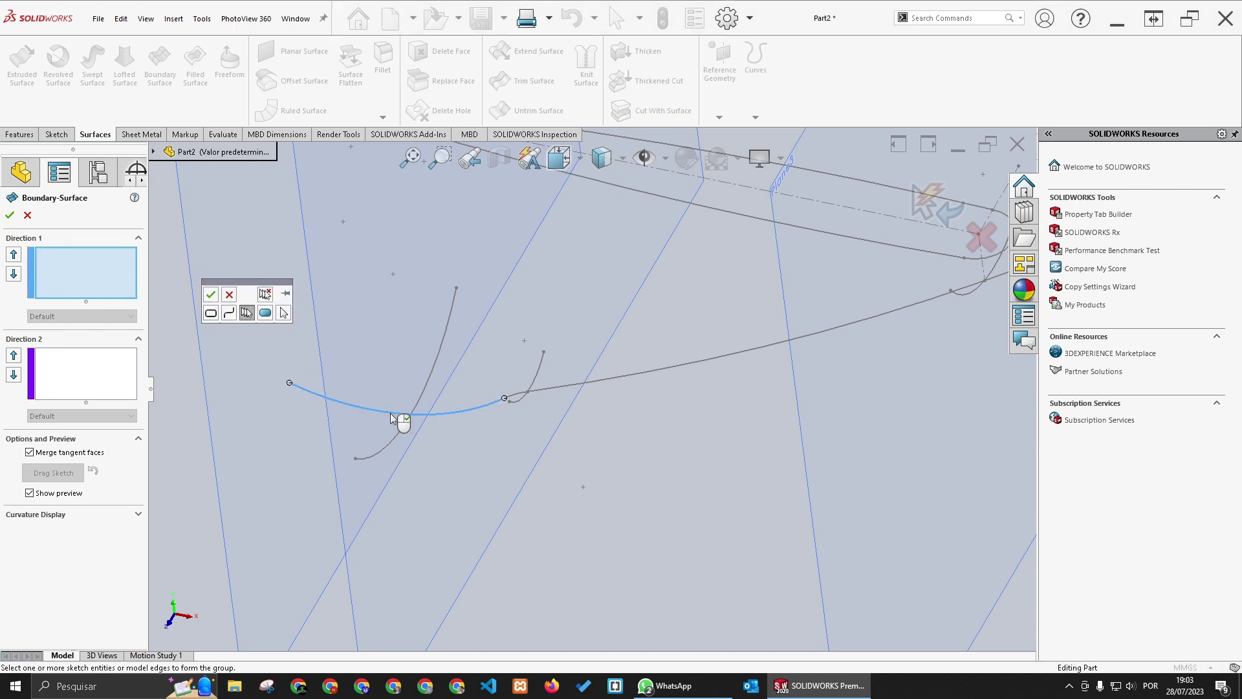
pyautogui.click(211, 295)
# Step: Set the Plane1 cross-section arc as the Direction 2 curve and create the boundary surface for the fork head
pyautogui.click(96, 382)
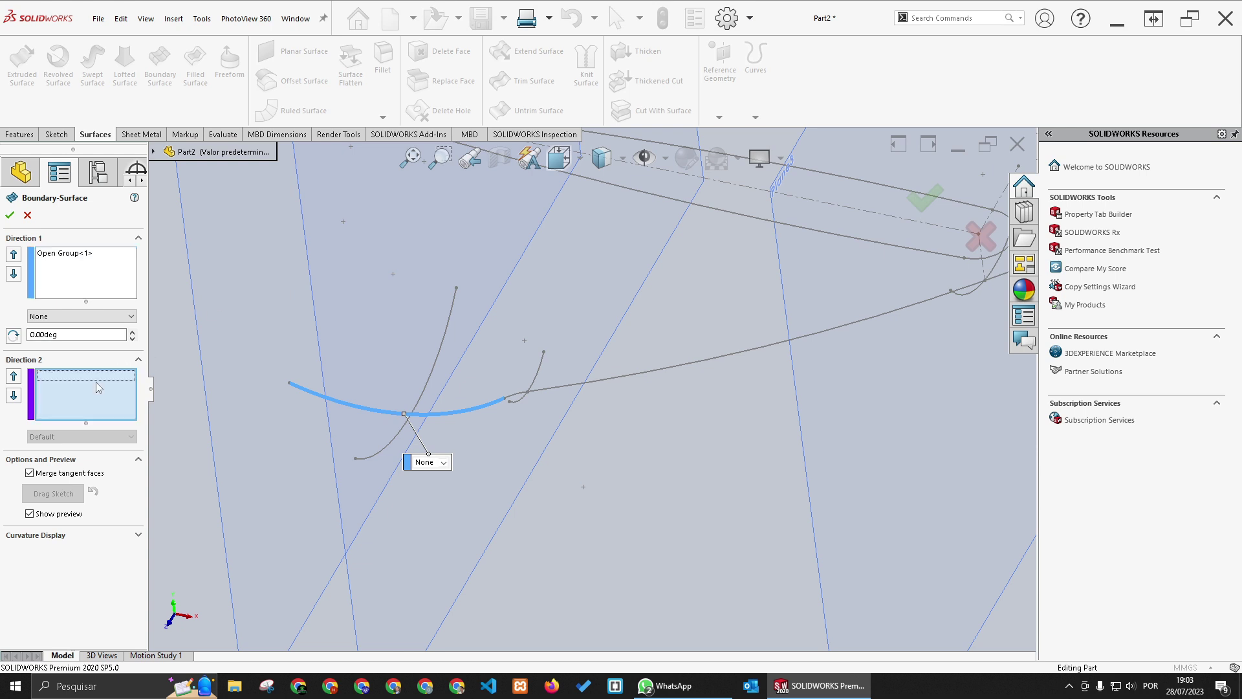
pyautogui.click(432, 377)
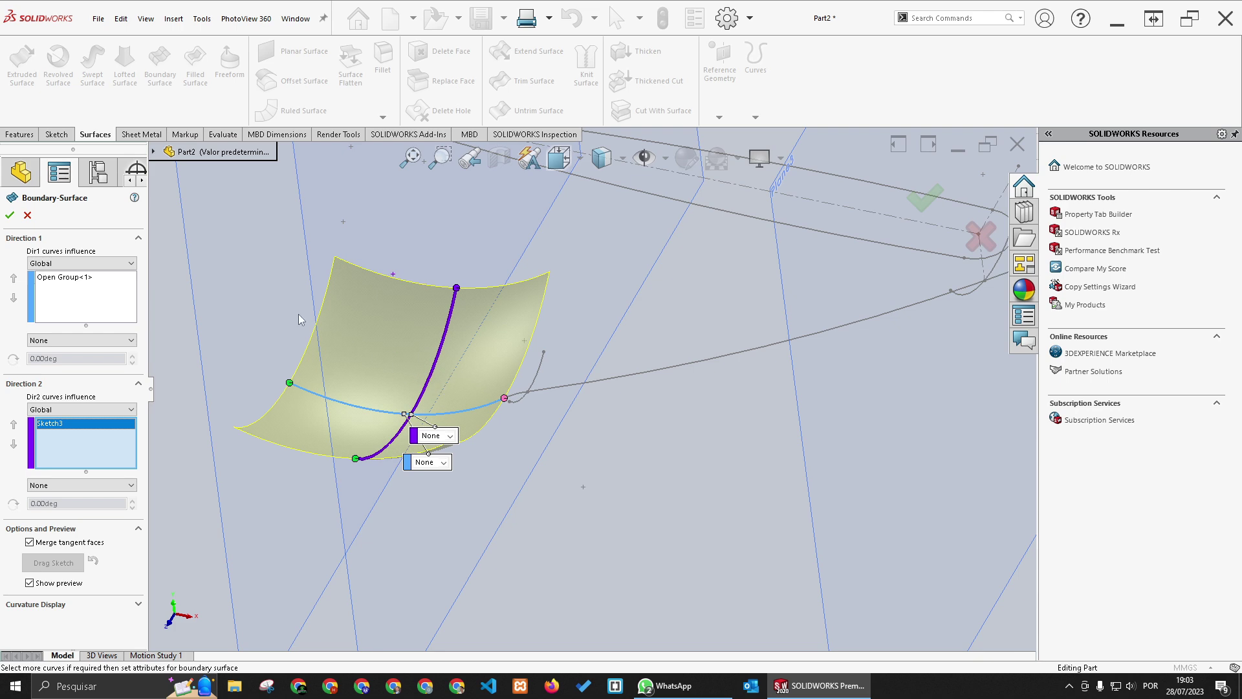
pyautogui.click(10, 215)
pyautogui.moveTo(434, 424); pyautogui.dragTo(552, 464, button='middle')
pyautogui.click(551, 446)
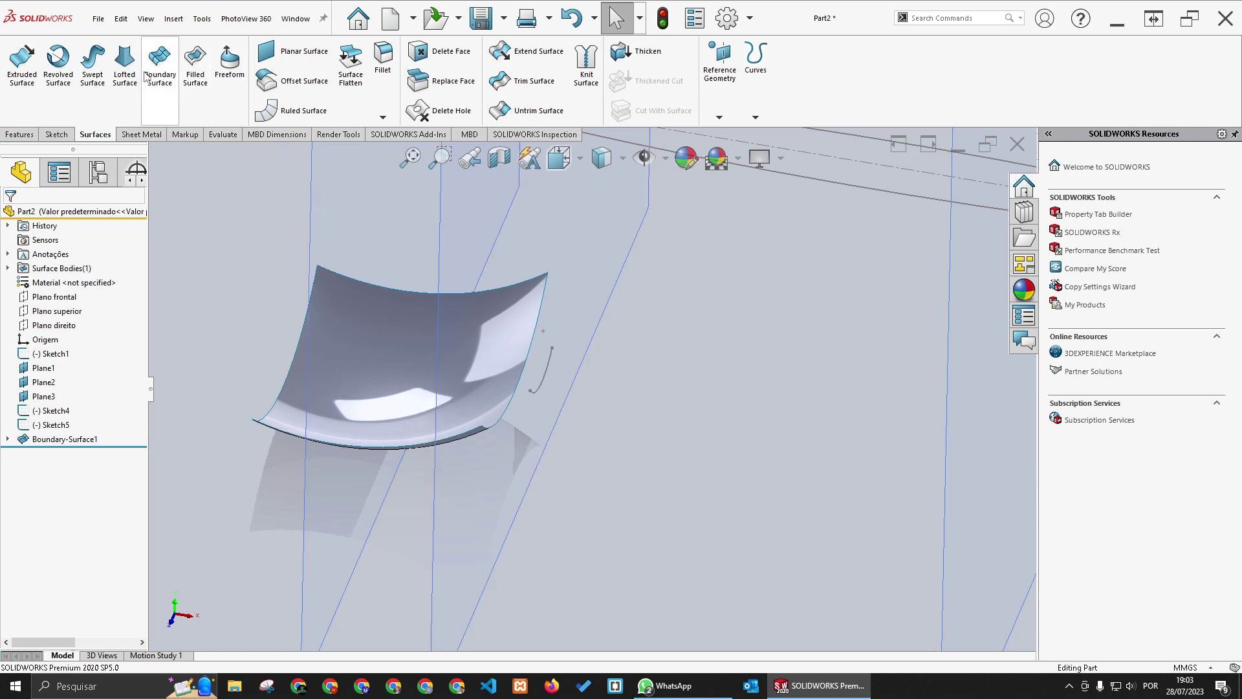
# Step: Start a Lofted Surface with the head surface's handle-side edge and the Plane2 arc (Sketch4) as profiles
pyautogui.click(125, 65)
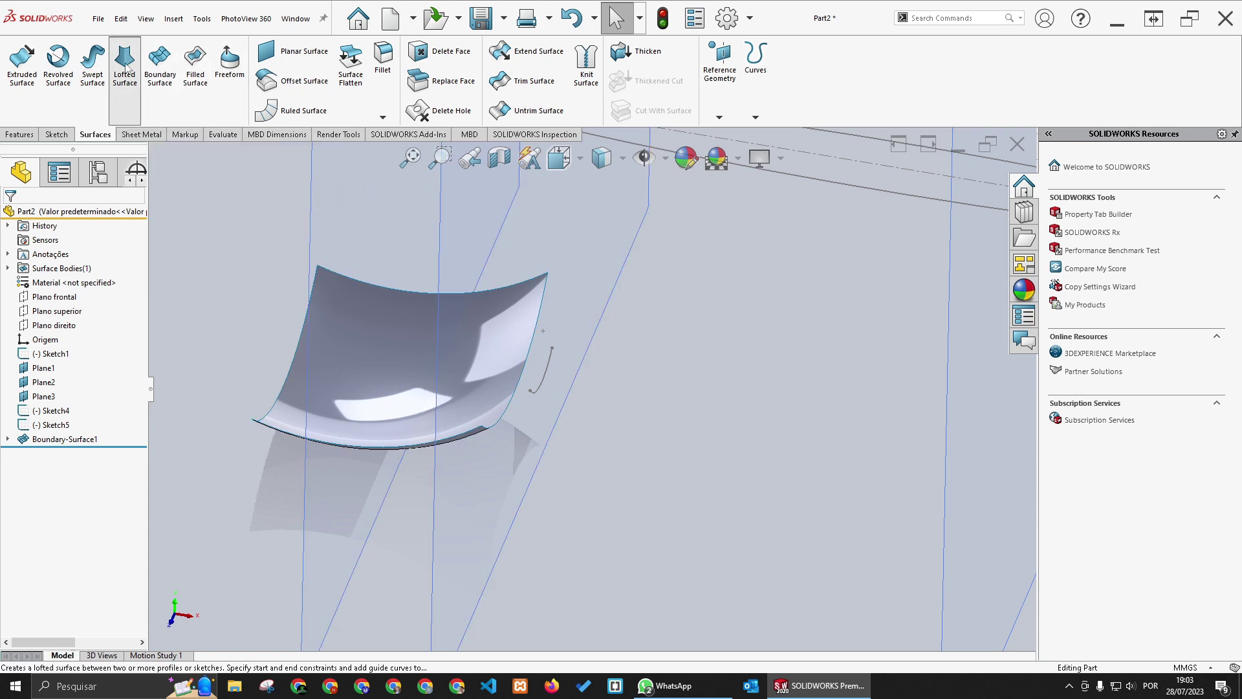
pyautogui.click(532, 349)
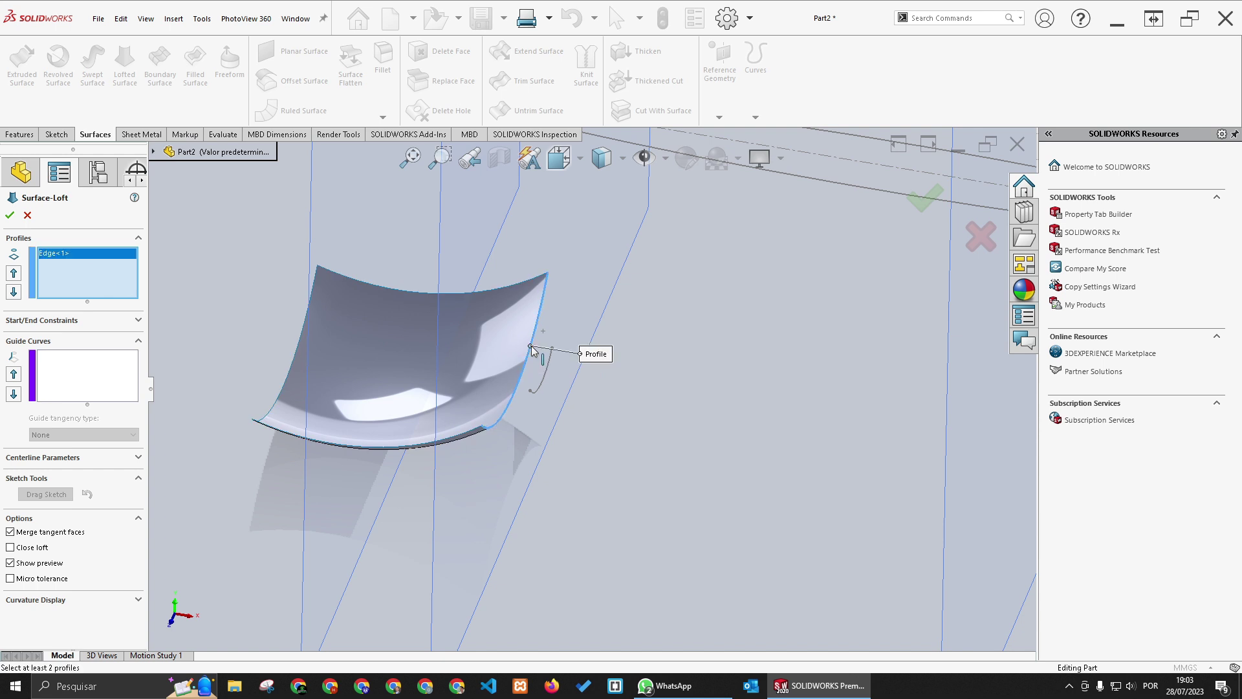
pyautogui.click(547, 374)
pyautogui.moveTo(552, 349); pyautogui.dragTo(560, 377)
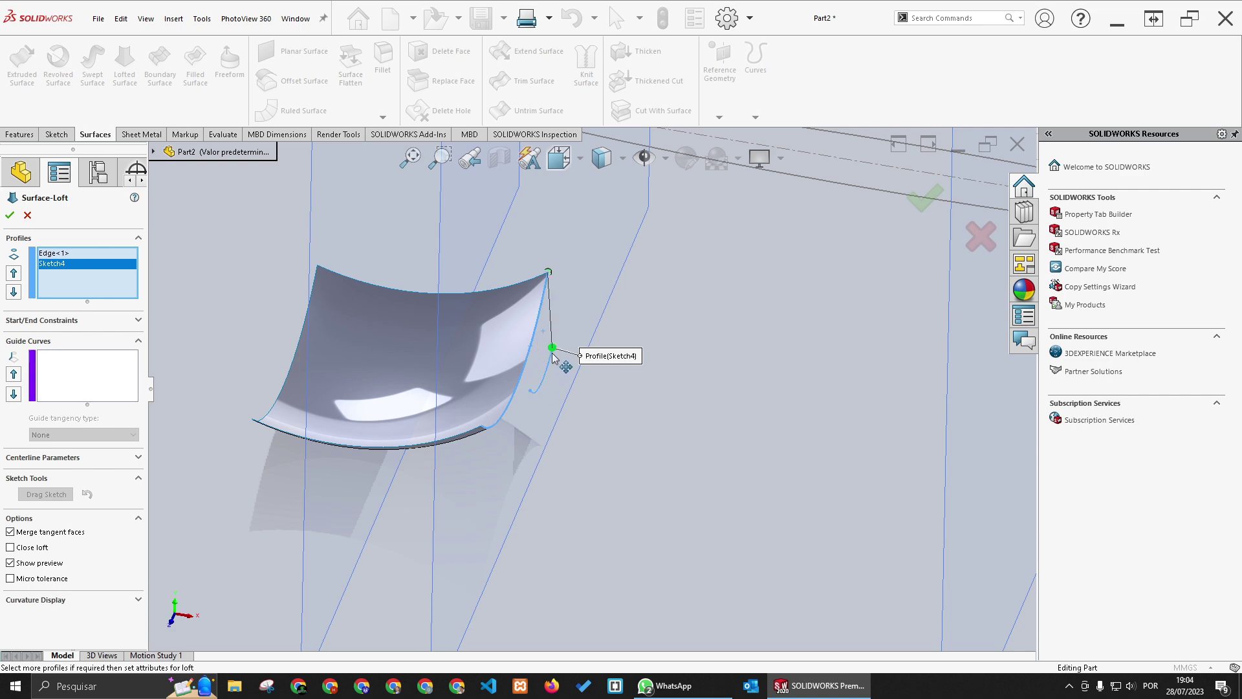
pyautogui.moveTo(560, 377)
pyautogui.mouseDown(button='middle')
pyautogui.moveTo(573, 382)
pyautogui.moveTo(555, 391)
pyautogui.moveTo(549, 374)
pyautogui.mouseUp(button='middle')
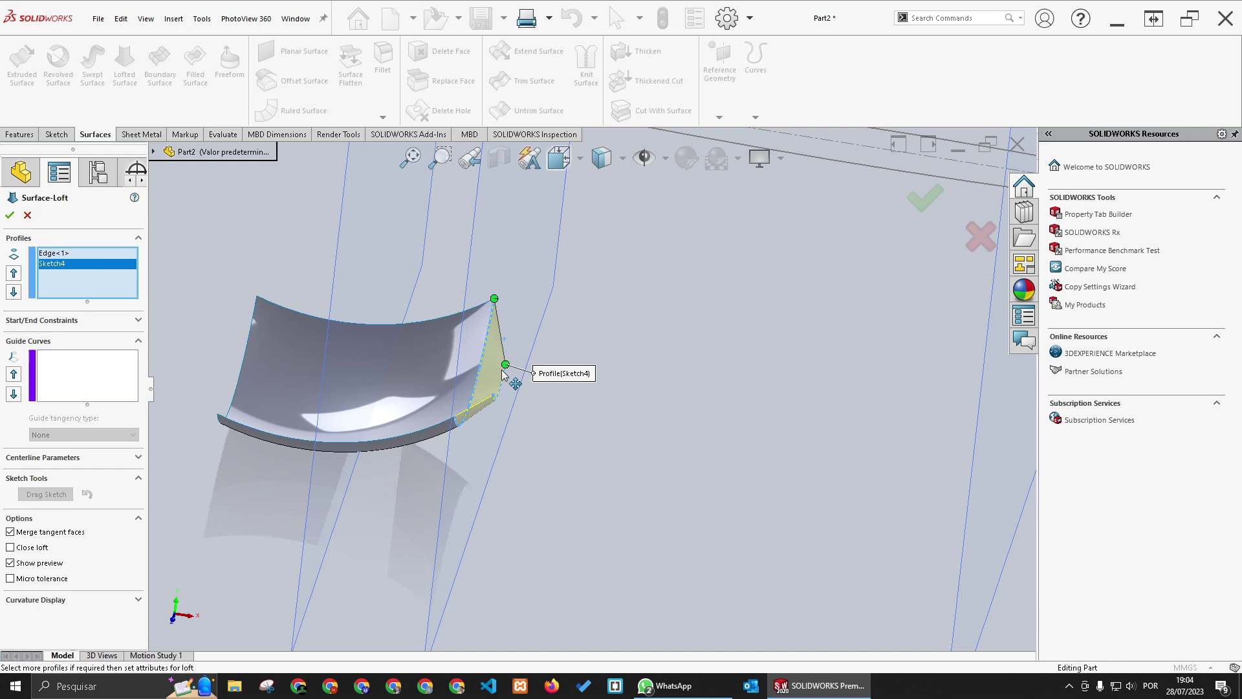
# Step: Set the side profile, Sketch2, as the loft's guide curve and create the lofted surface
pyautogui.click(97, 366)
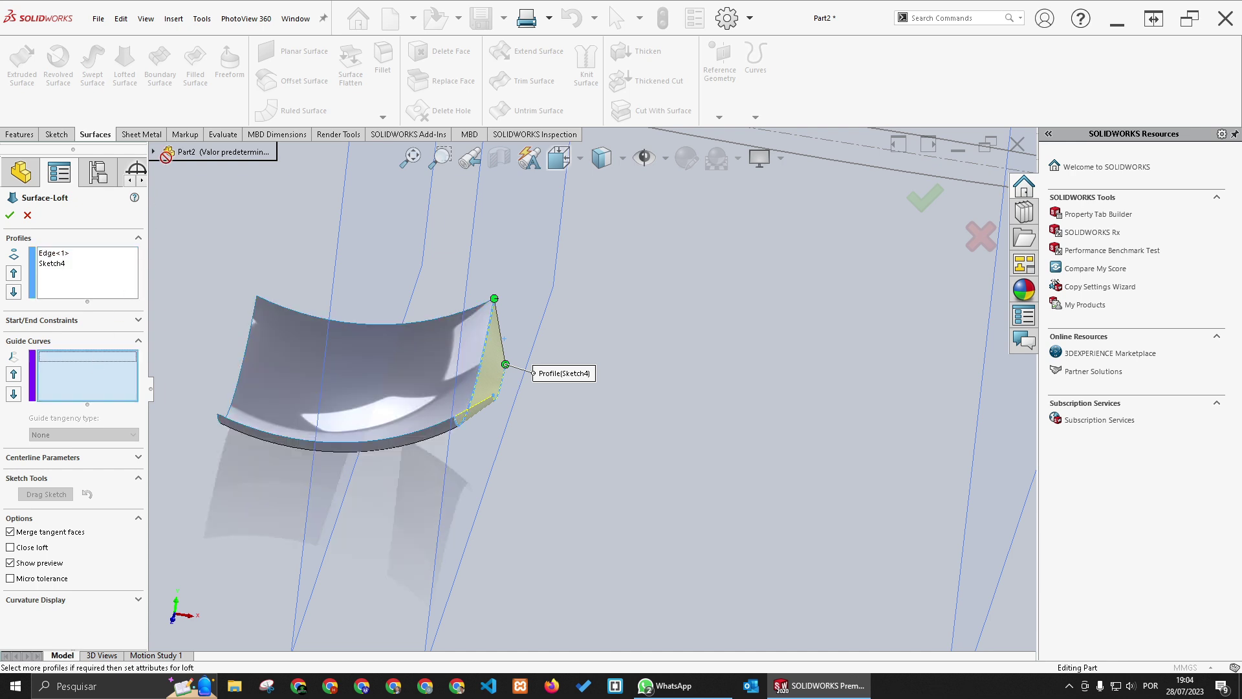
pyautogui.click(155, 153)
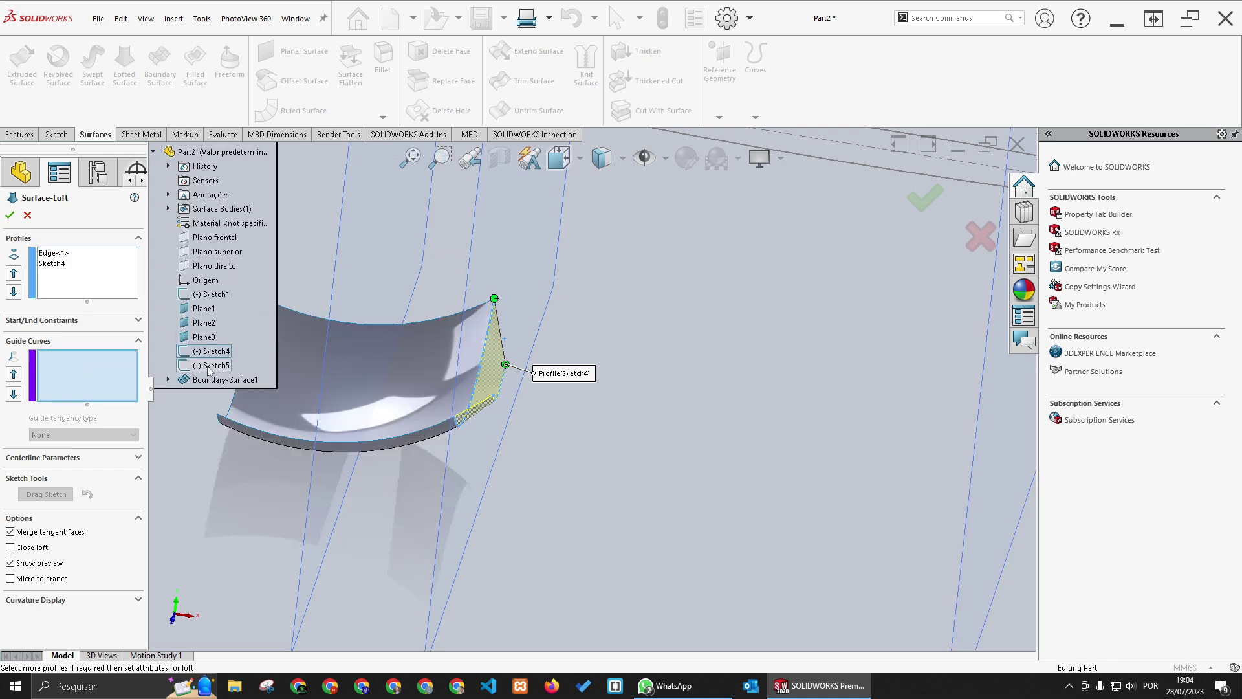
pyautogui.click(168, 380)
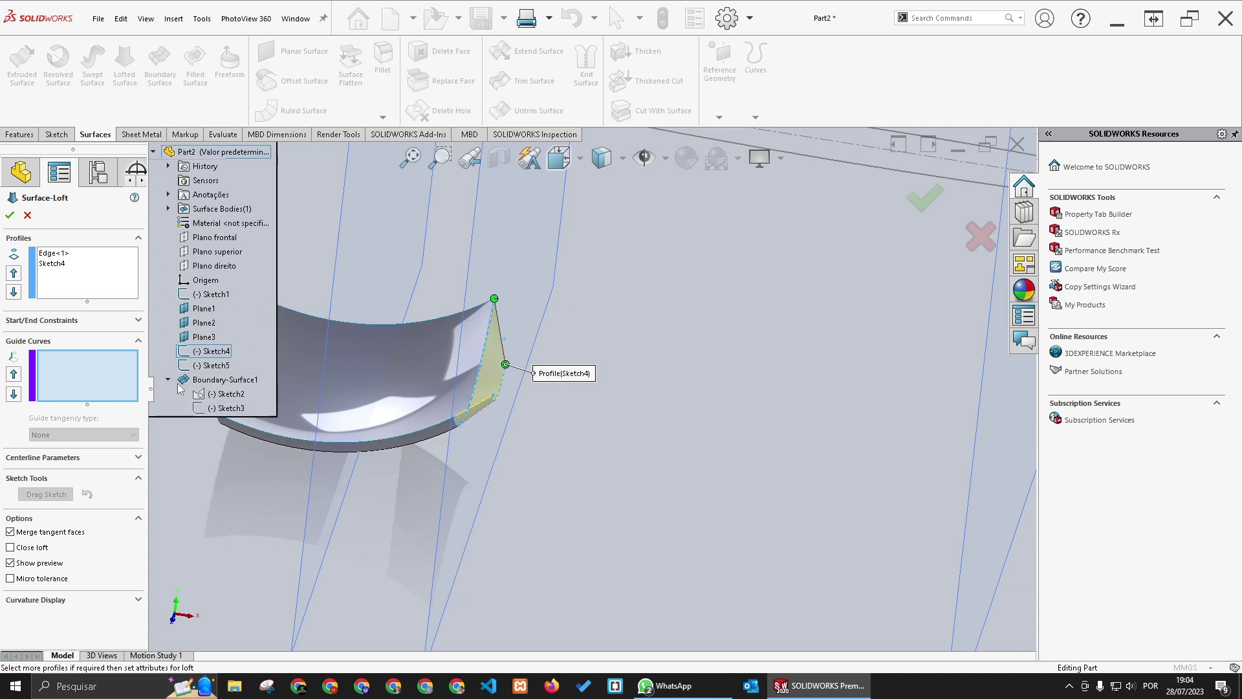
pyautogui.click(213, 394)
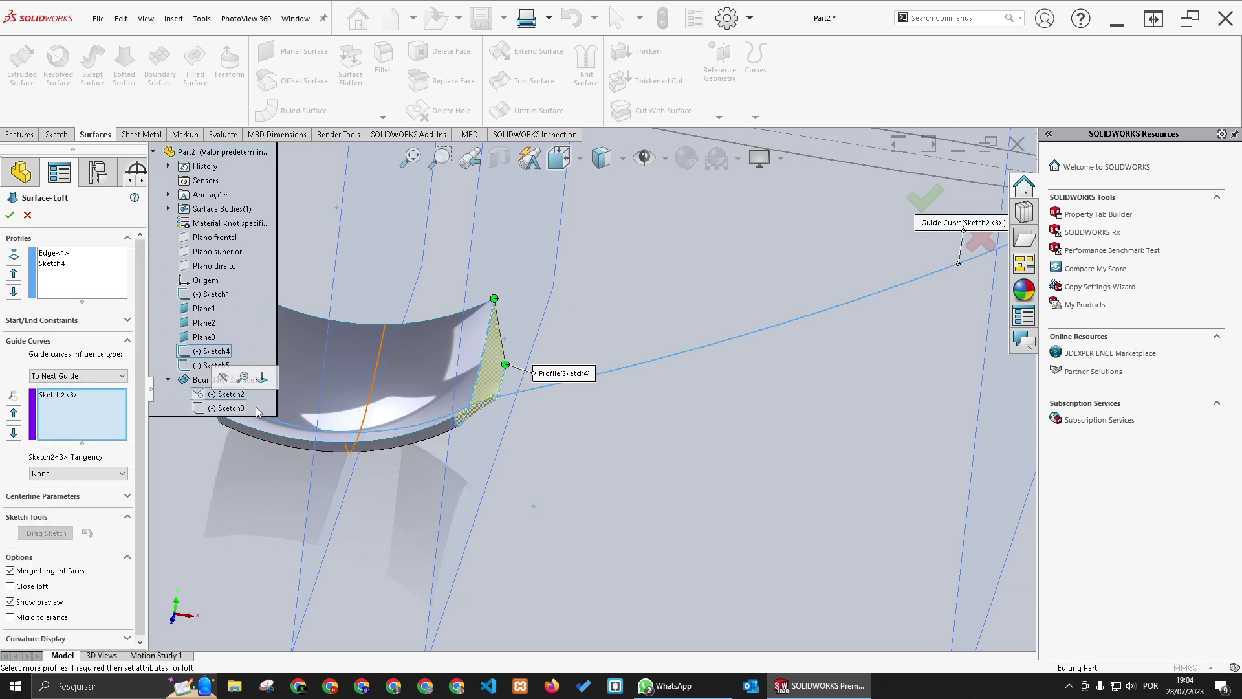
pyautogui.moveTo(388, 362)
pyautogui.mouseDown(button='middle')
pyautogui.moveTo(410, 347)
pyautogui.moveTo(543, 388)
pyautogui.mouseUp(button='middle')
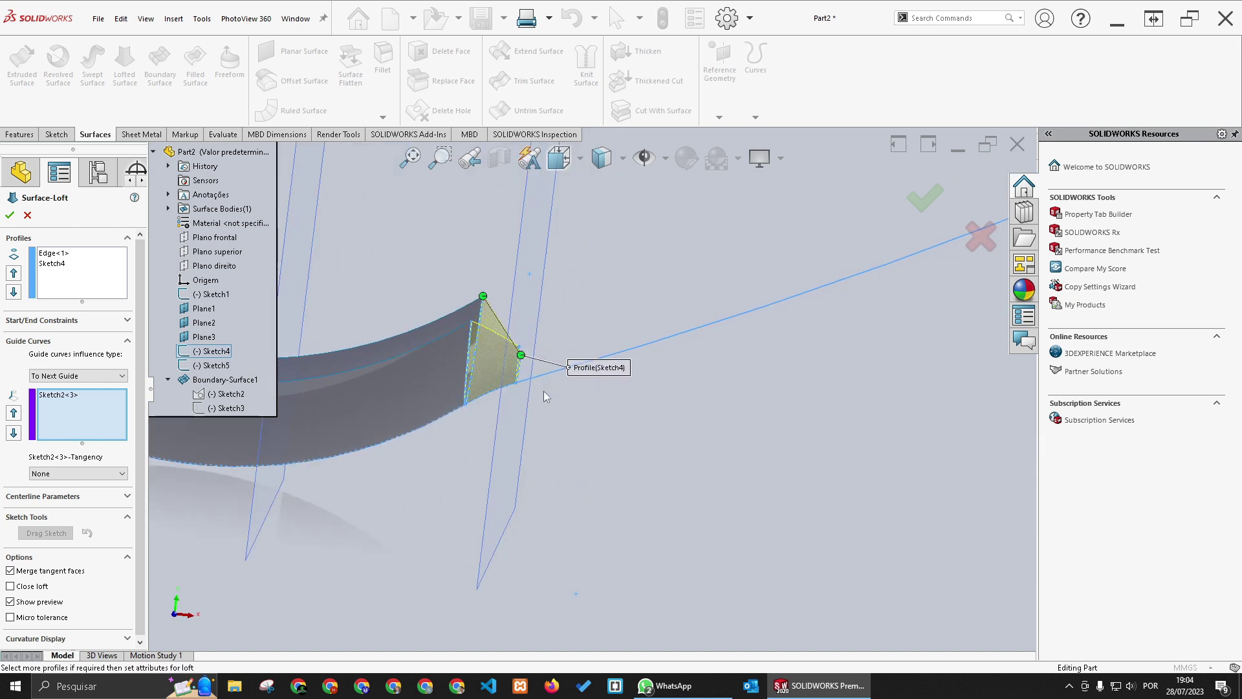
pyautogui.click(76, 400)
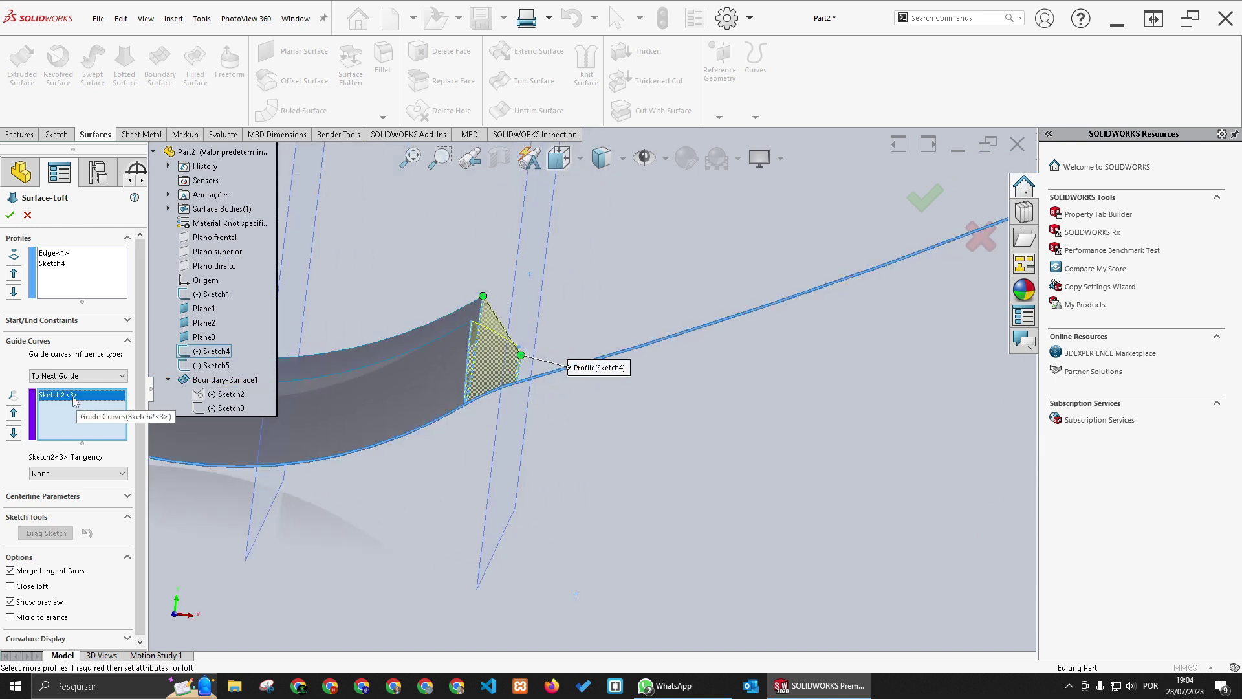
pyautogui.rightClick(75, 397)
pyautogui.click(105, 421)
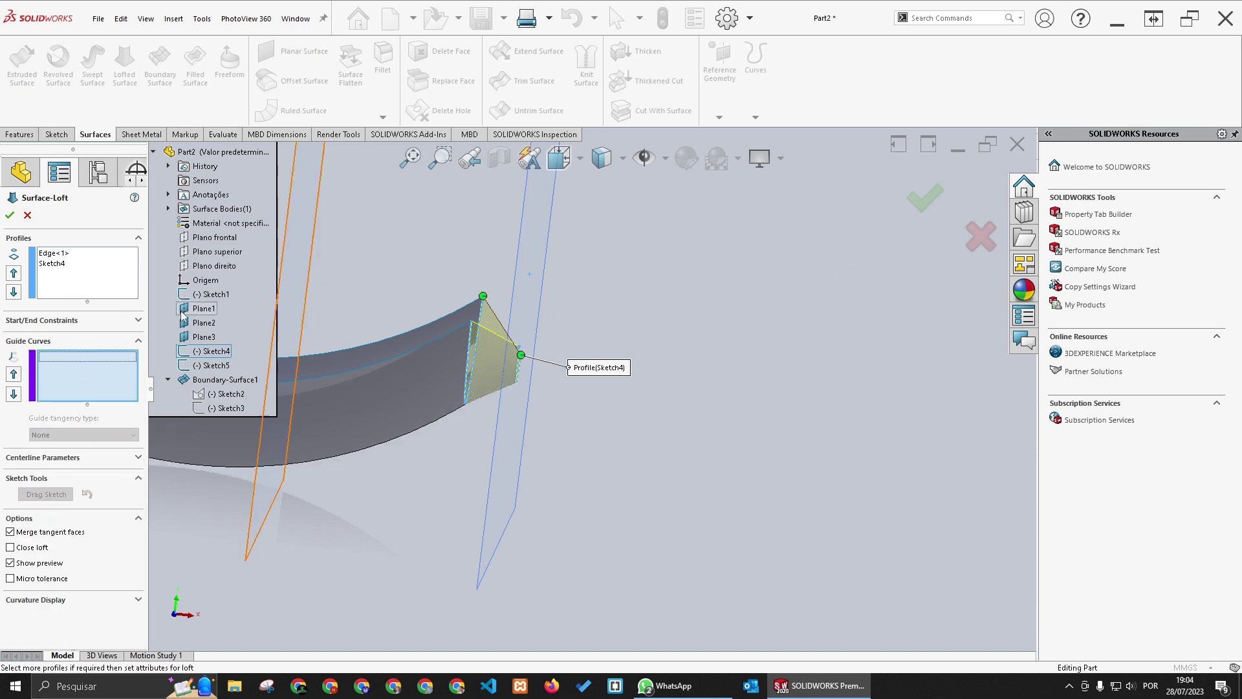
pyautogui.click(203, 395)
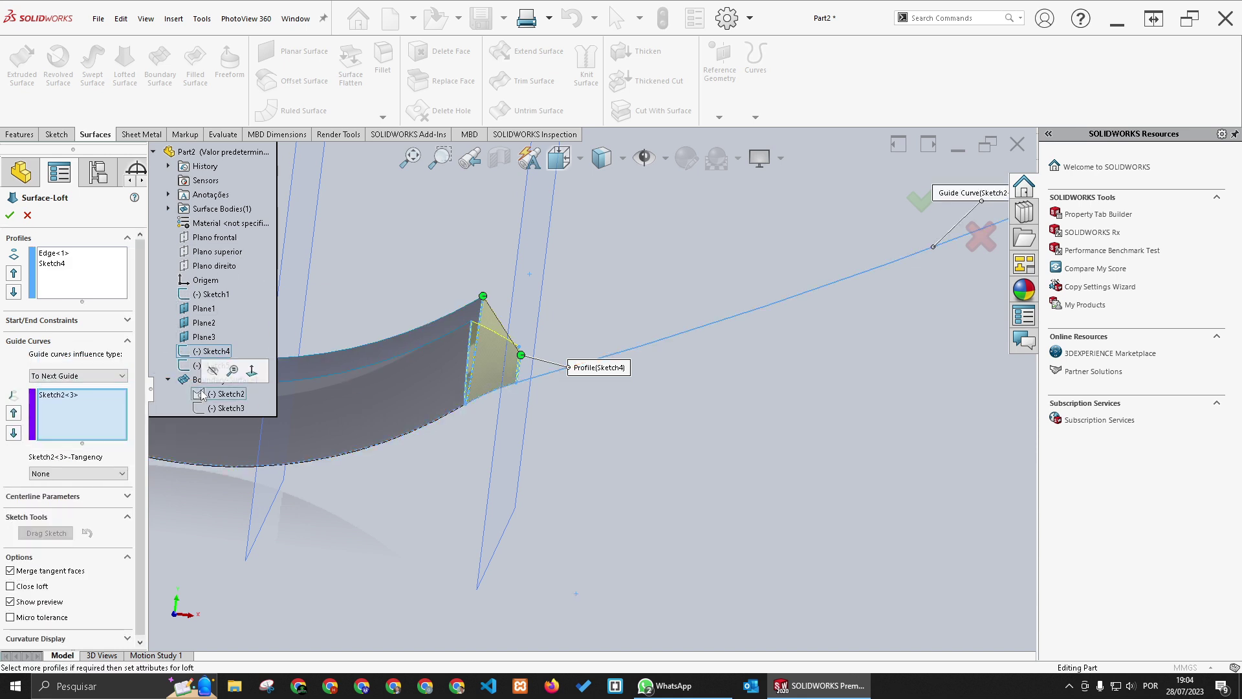
pyautogui.click(10, 216)
pyautogui.moveTo(481, 382); pyautogui.dragTo(485, 421, button='middle')
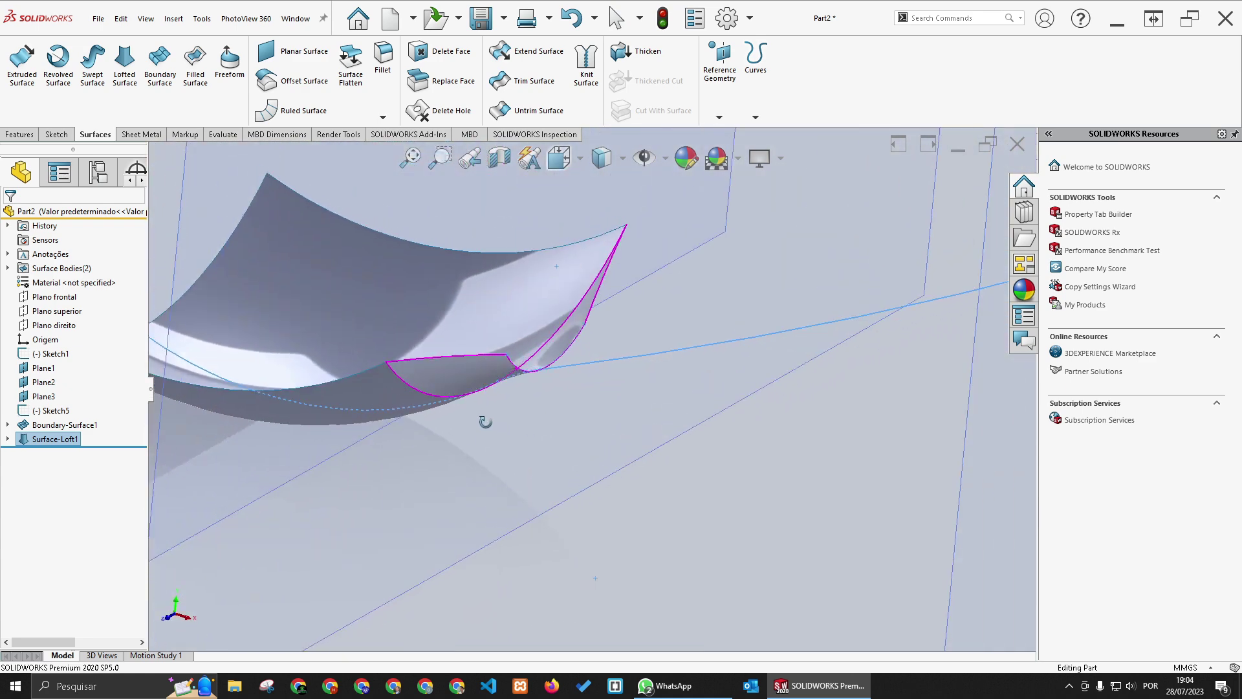
pyautogui.press('Escape')
# Step: Edit Sketch4, add a Horizontal relation between the arc's two endpoints and exit the sketch
pyautogui.click(7, 439)
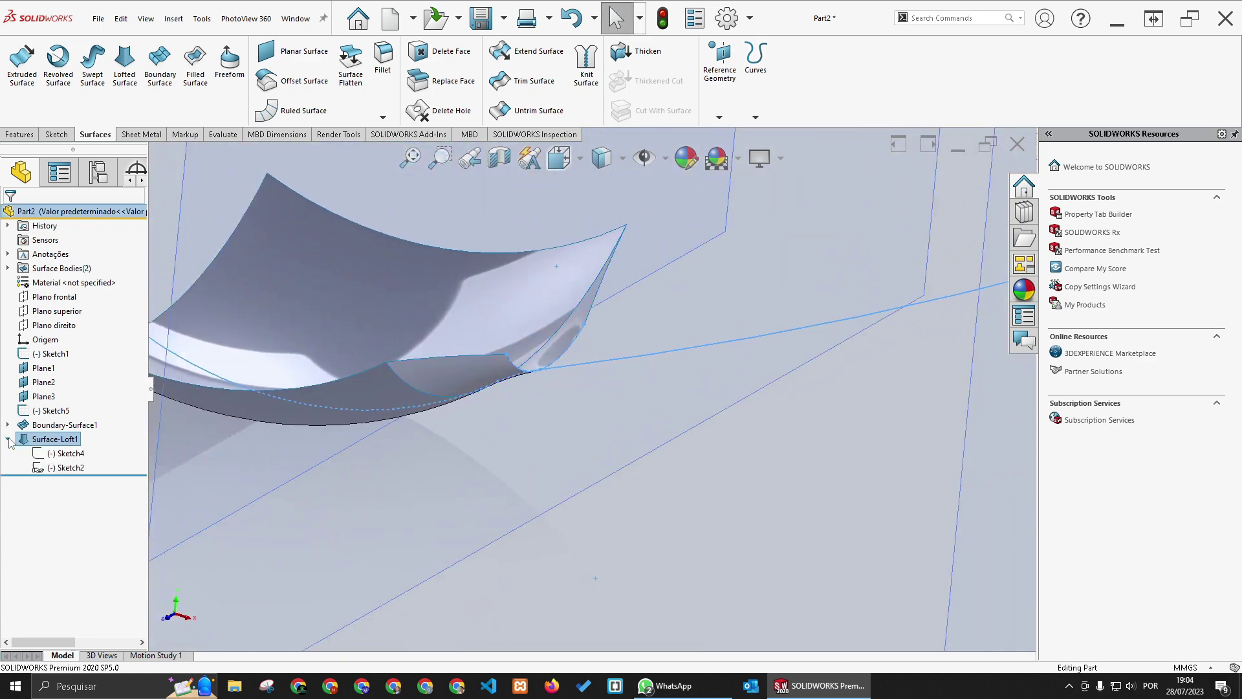
pyautogui.click(50, 455)
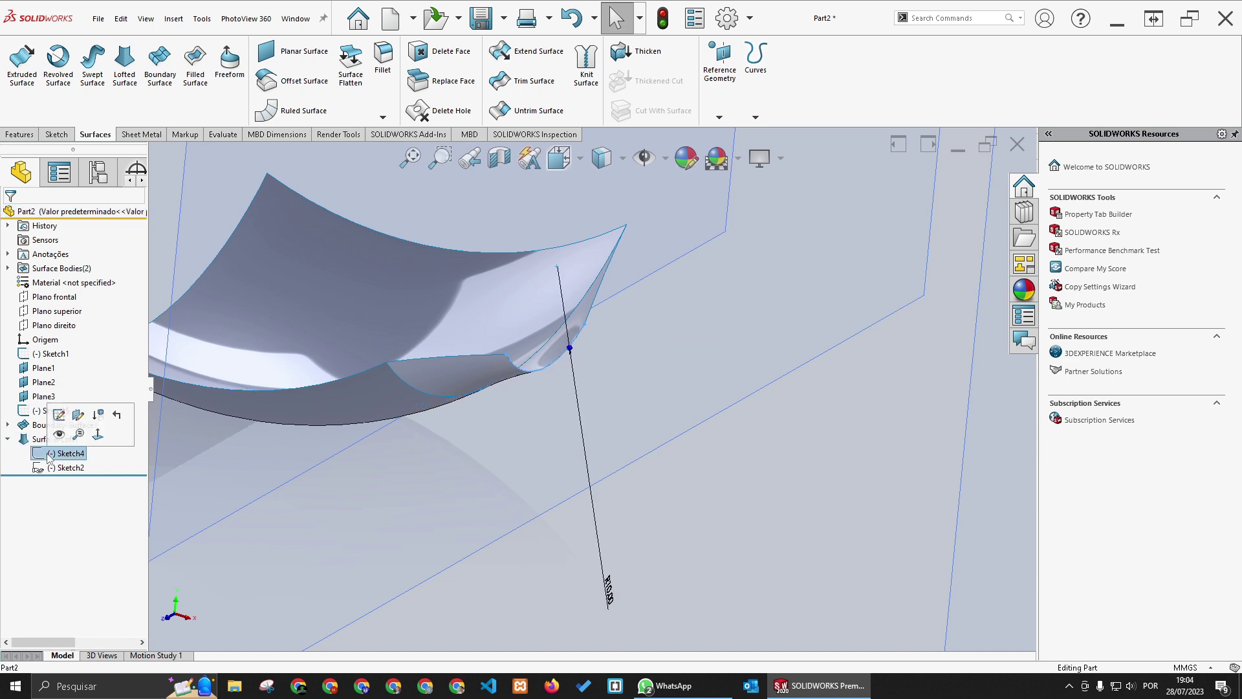
pyautogui.click(59, 415)
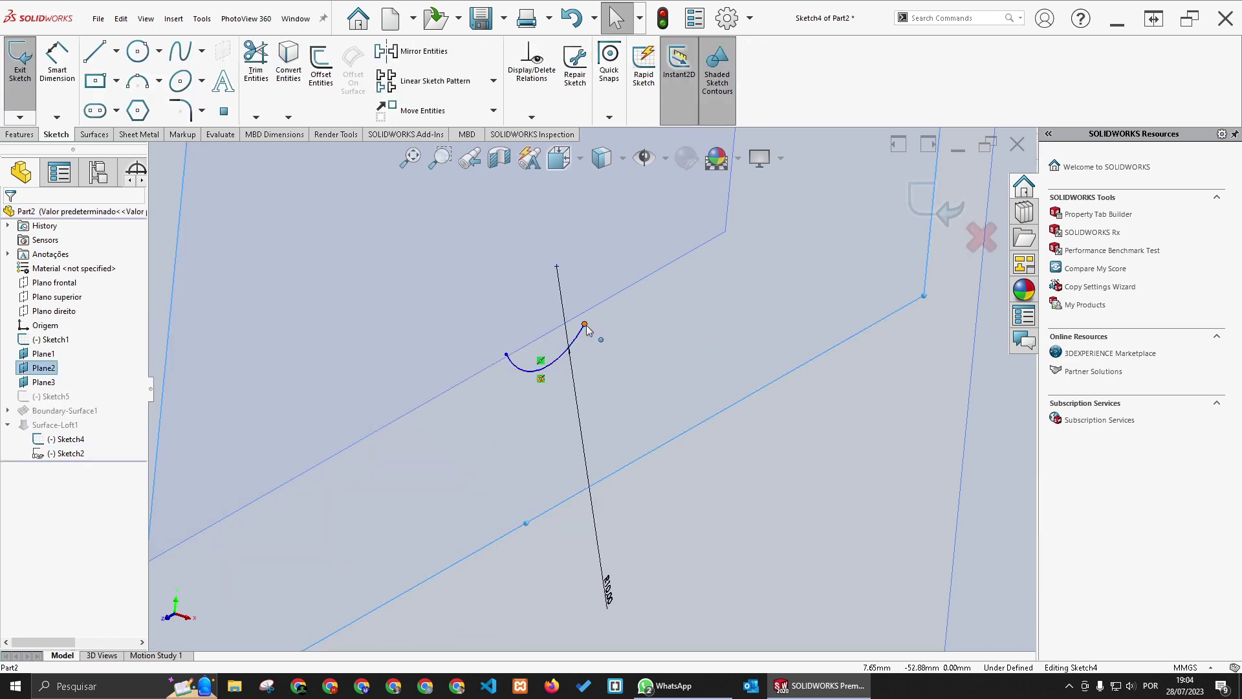
pyautogui.click(585, 325)
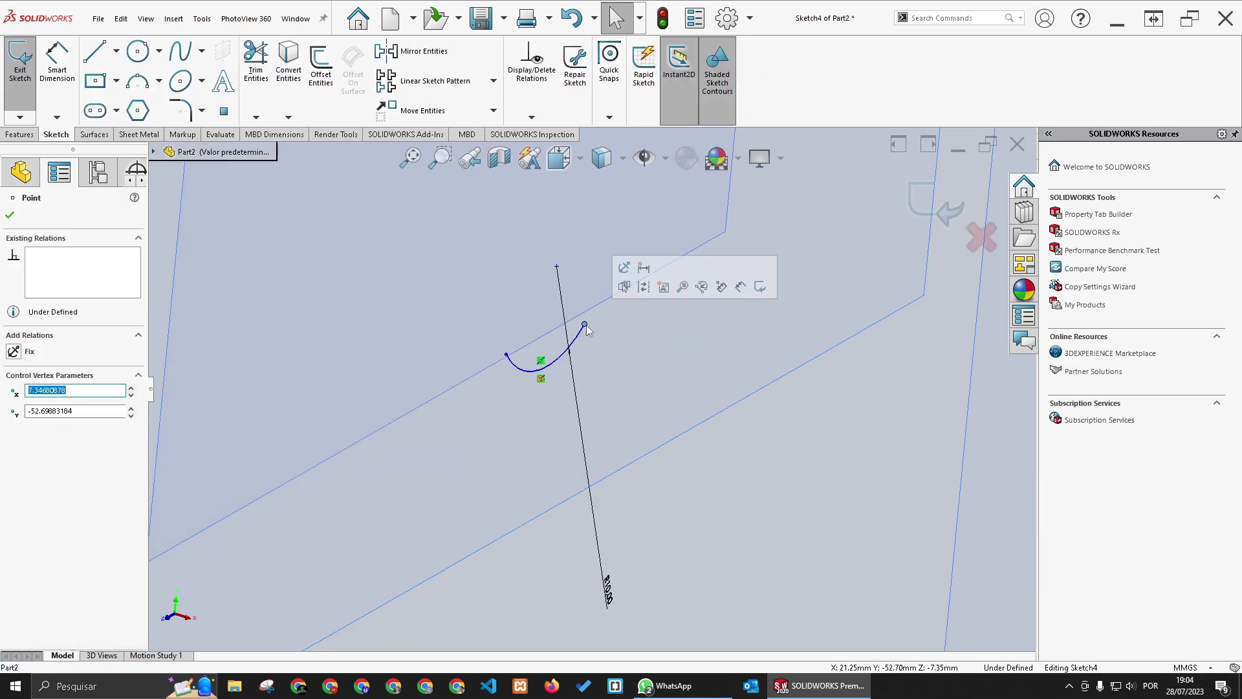
pyautogui.keyDown('ctrl'); pyautogui.click(507, 355); pyautogui.keyUp('ctrl')
pyautogui.click(545, 294)
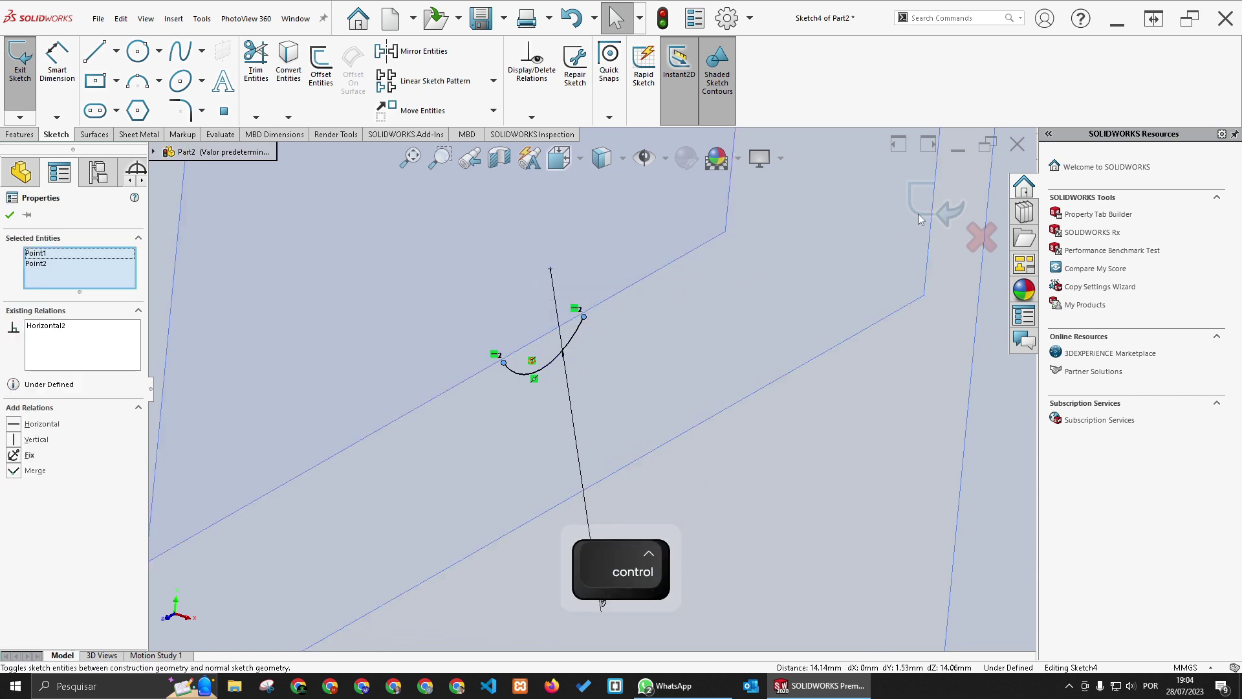
pyautogui.click(926, 196)
pyautogui.moveTo(655, 347)
pyautogui.mouseDown(button='middle')
pyautogui.moveTo(651, 370)
pyautogui.moveTo(619, 387)
pyautogui.mouseUp(button='middle')
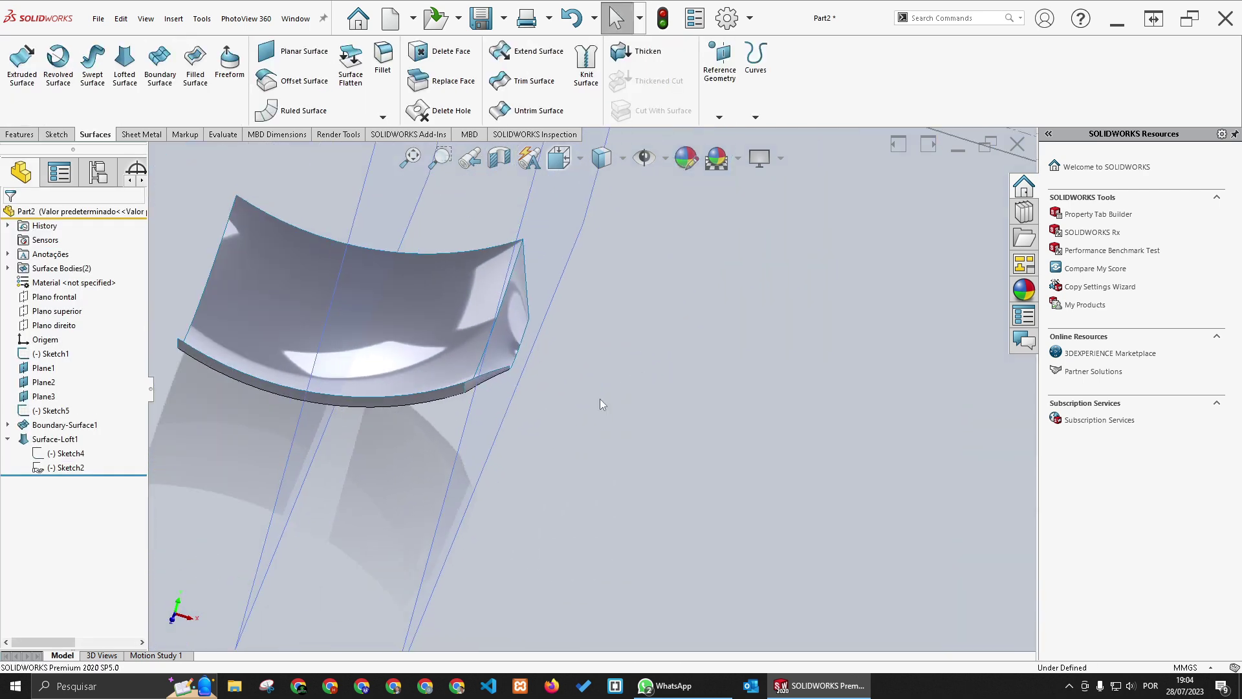
# Step: Show Sketch4 and Sketch2, the sketches absorbed by the lofted surface
pyautogui.click(71, 453)
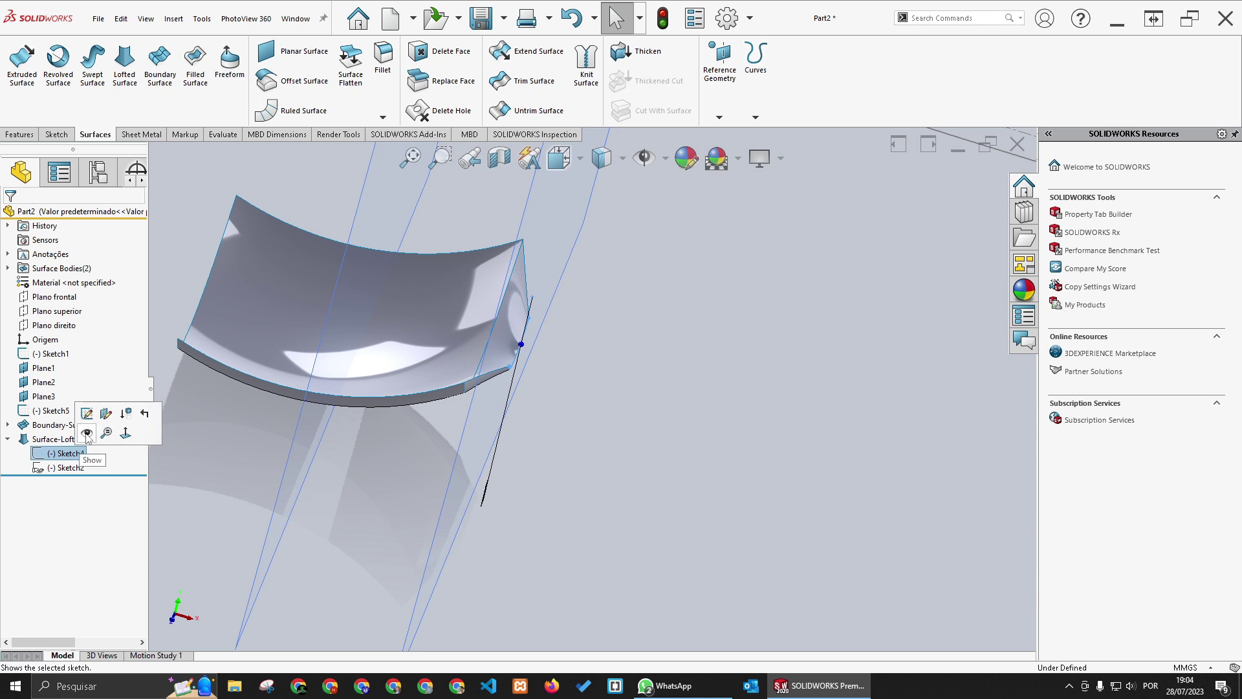
pyautogui.click(68, 467)
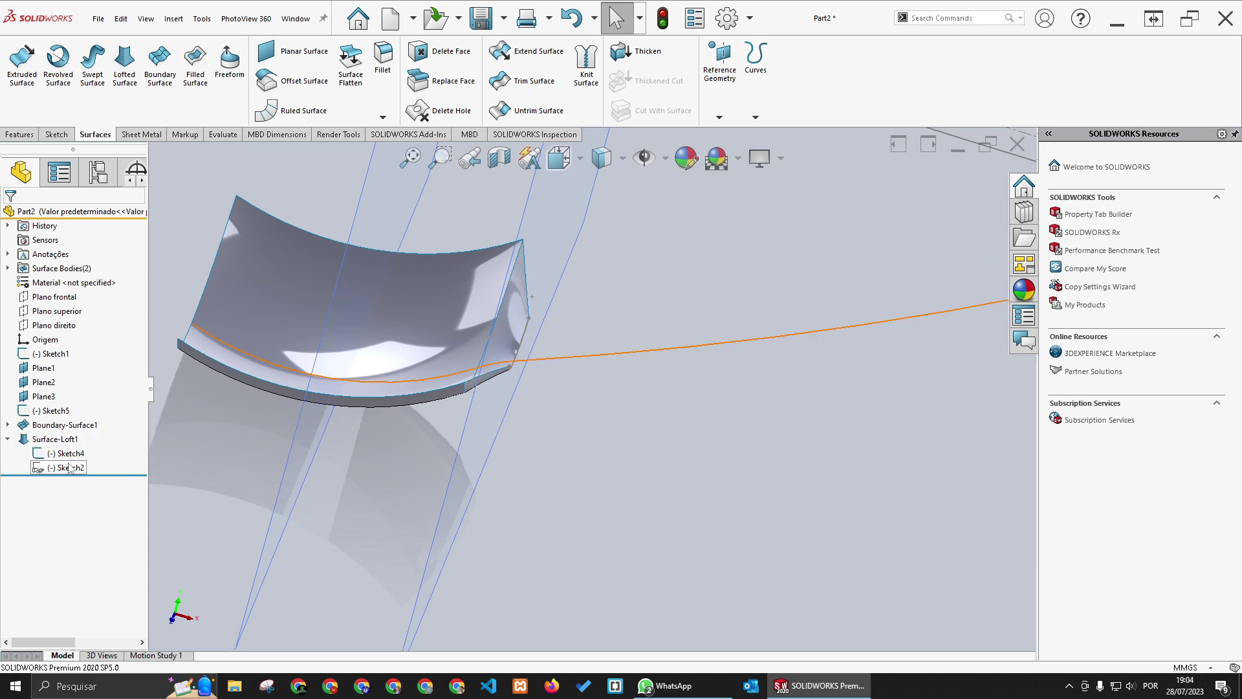
pyautogui.click(560, 432)
pyautogui.moveTo(685, 418); pyautogui.dragTo(754, 420, button='middle')
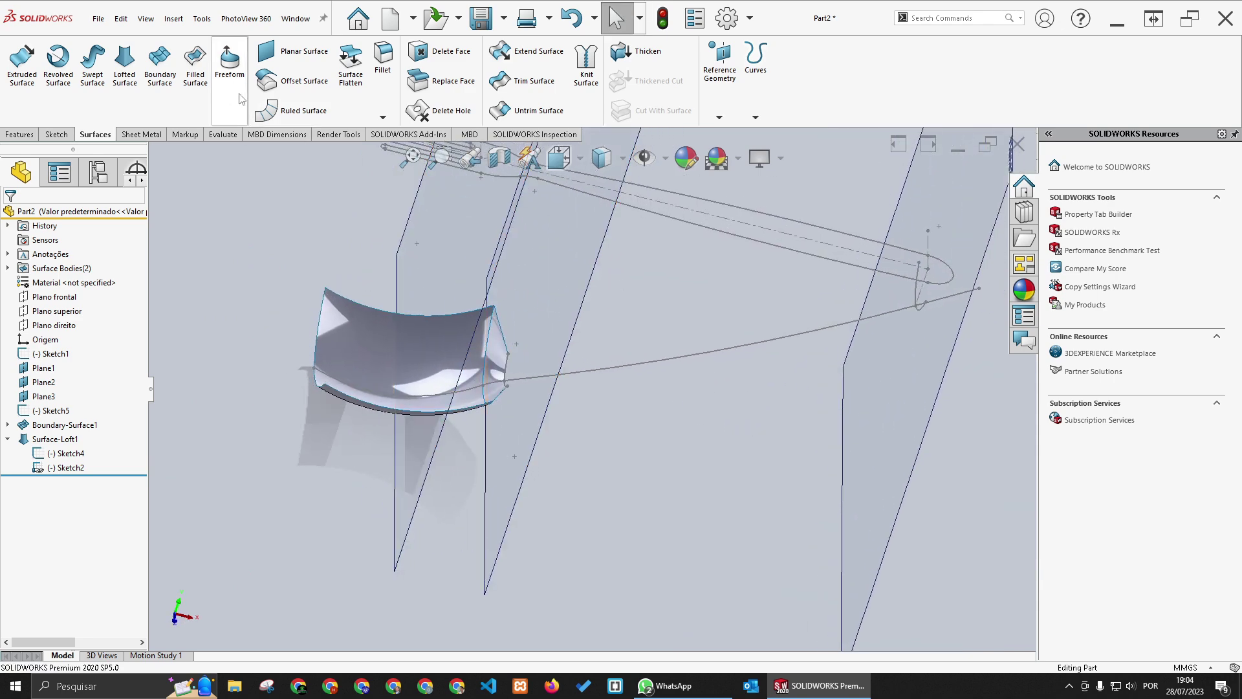
# Step: Create the handle as a Lofted Surface between Sketch4 and Sketch5, with the side profile Sketch2 as guide curve
pyautogui.click(127, 64)
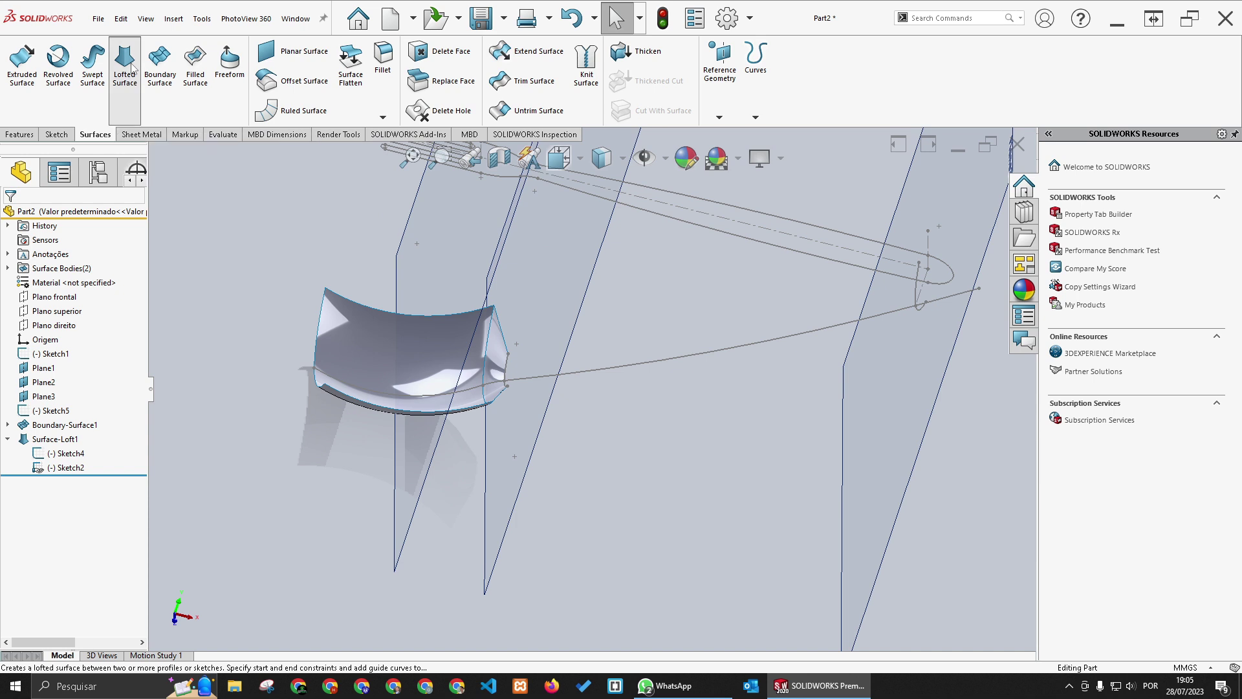
pyautogui.click(504, 375)
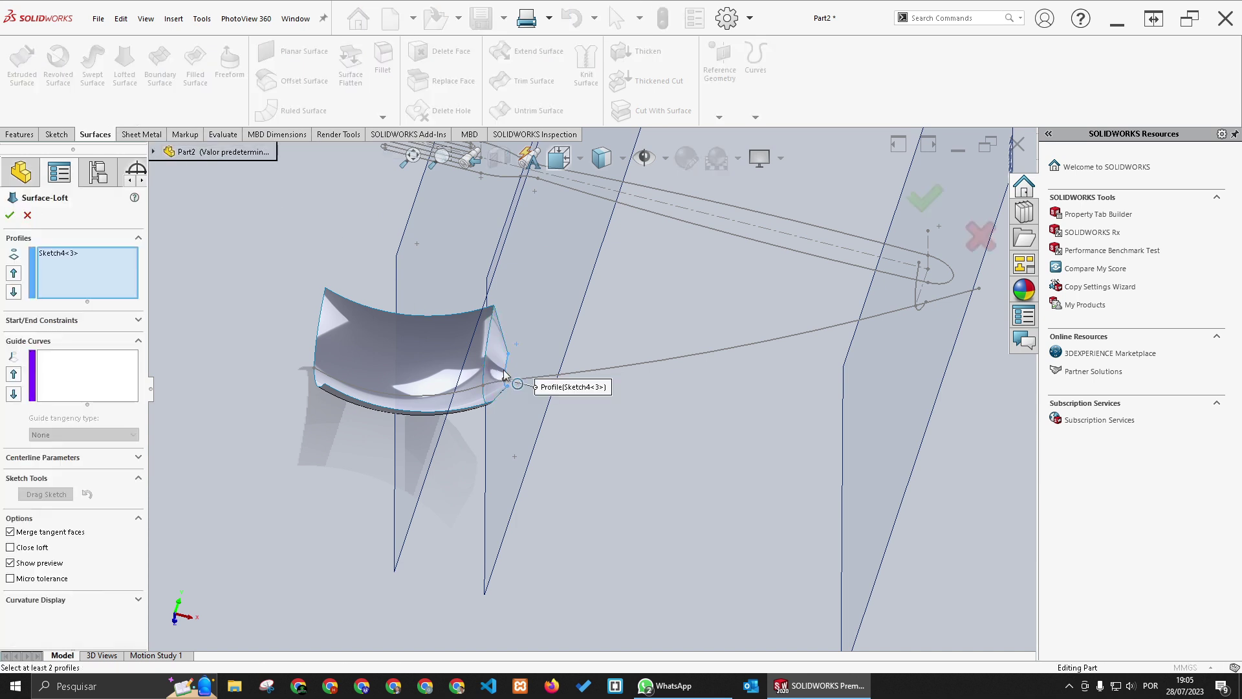
pyautogui.click(917, 294)
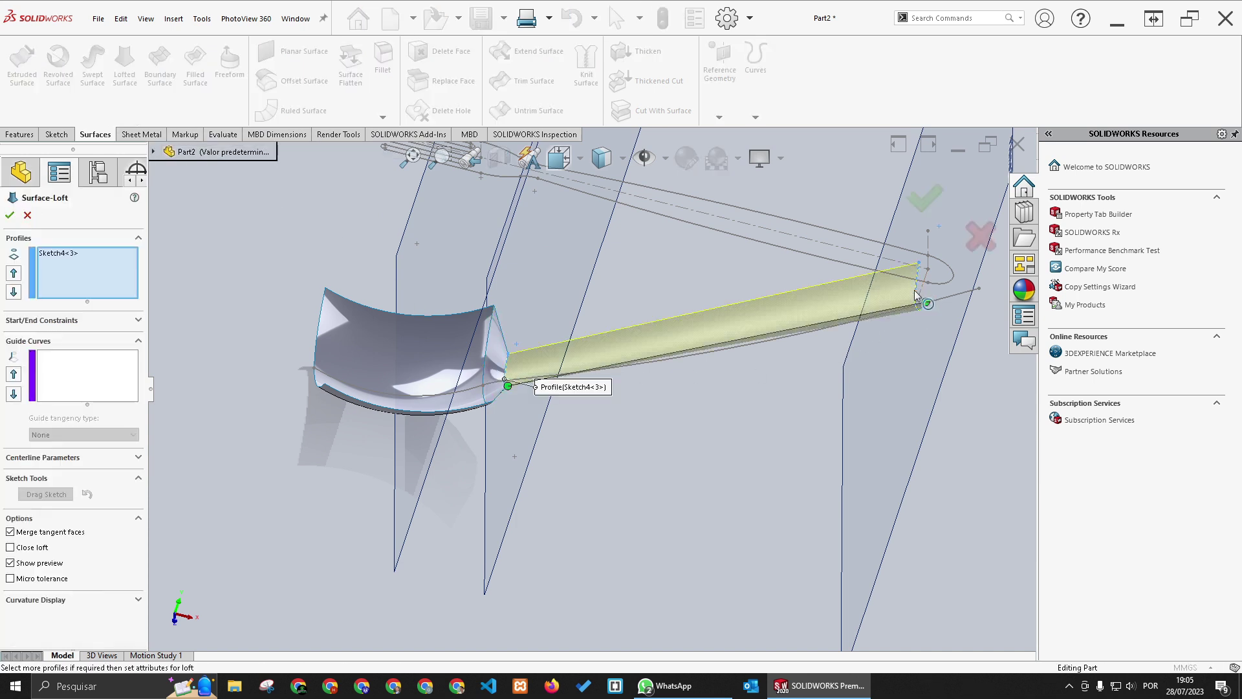
pyautogui.moveTo(860, 330); pyautogui.dragTo(623, 355, button='middle')
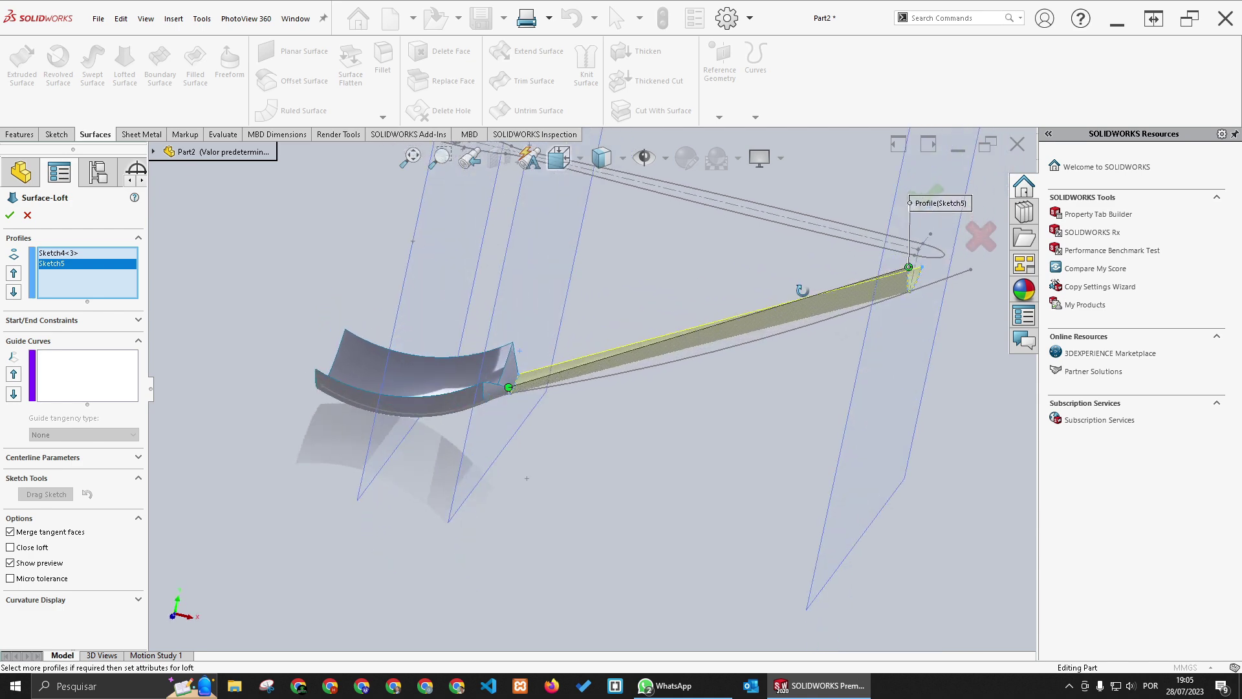
pyautogui.click(84, 365)
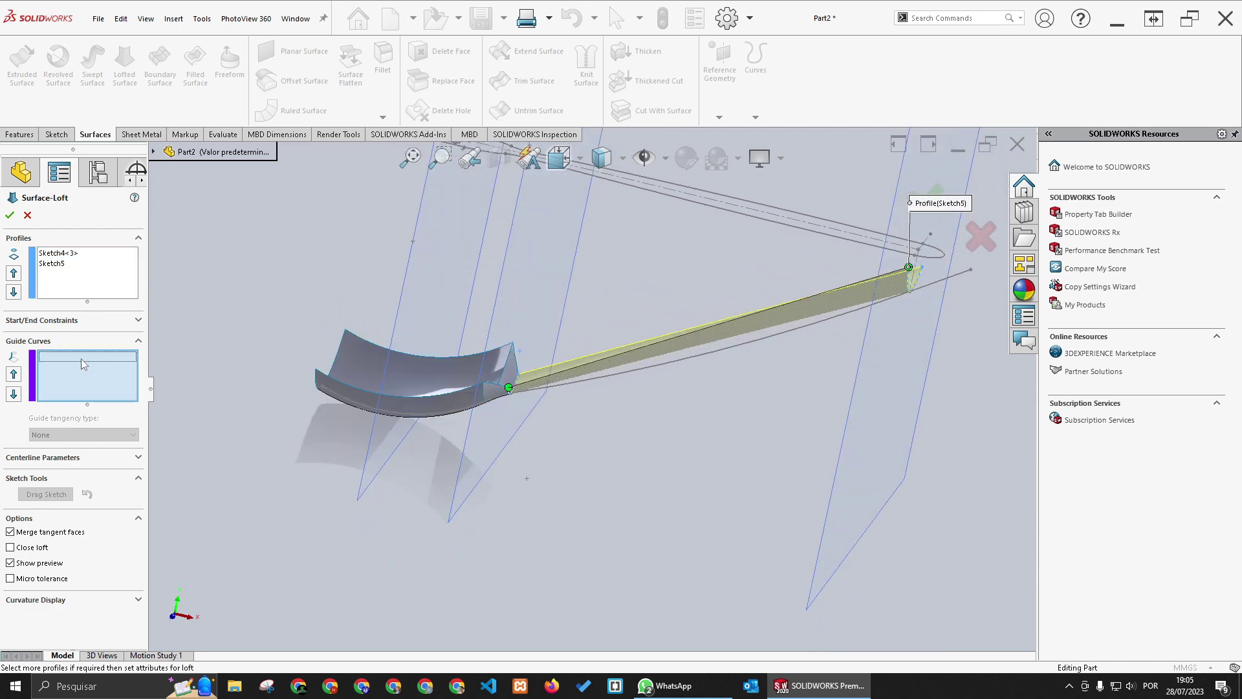
pyautogui.click(668, 367)
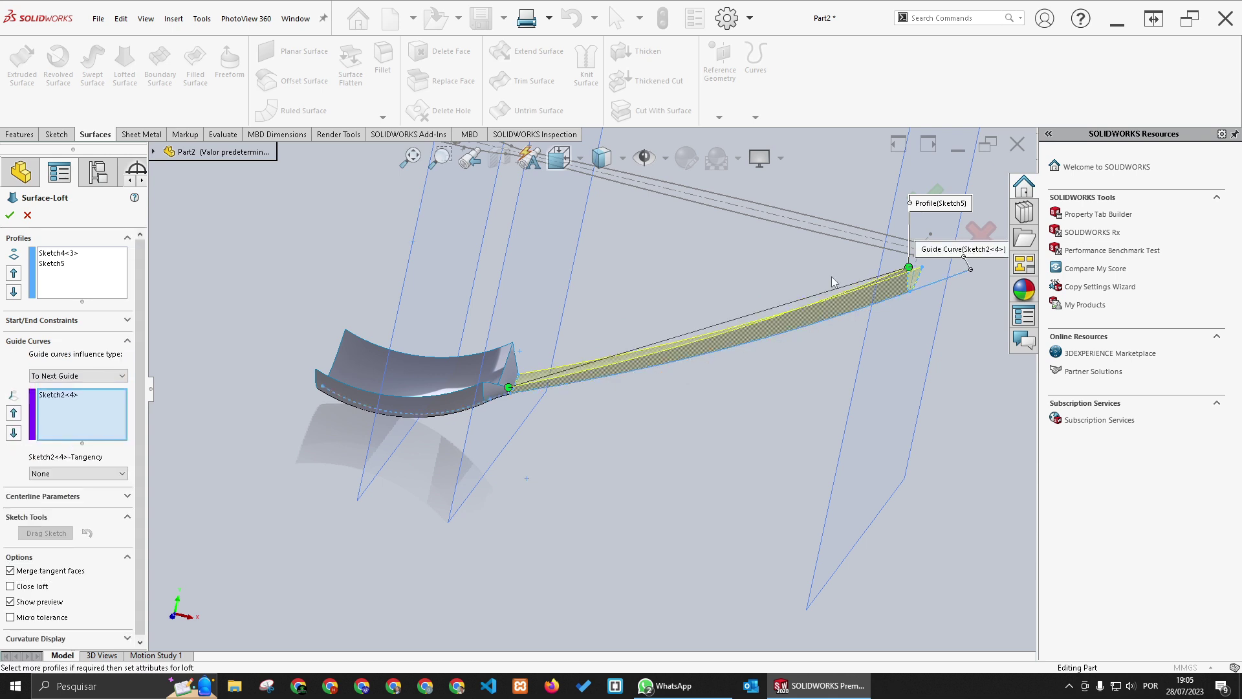
pyautogui.click(10, 215)
# Step: Try a Boundary Surface at the handle's free end, with its end edge in Direction 1 and the whole Sketch2 in Direction 2
pyautogui.moveTo(769, 383); pyautogui.dragTo(800, 426, button='middle')
pyautogui.scroll(1, 868, 315)
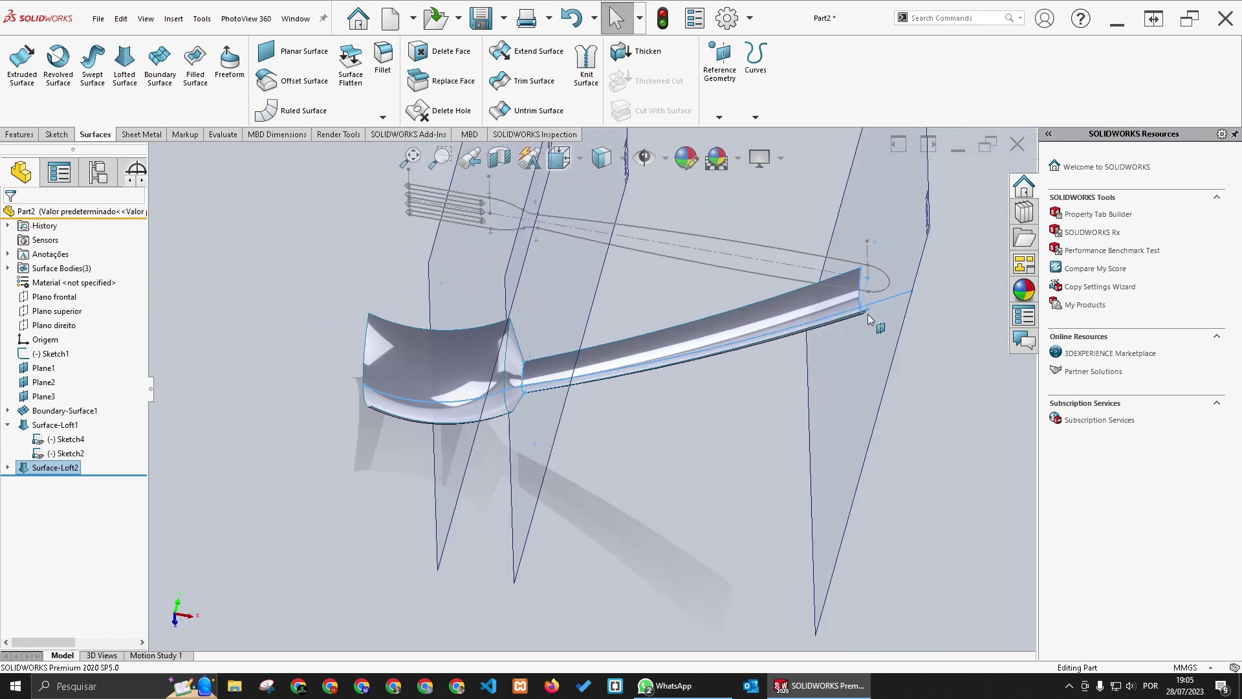
pyautogui.scroll(-4, 842, 320)
pyautogui.moveTo(810, 325)
pyautogui.mouseDown(button='middle')
pyautogui.moveTo(777, 285)
pyautogui.moveTo(748, 280)
pyautogui.moveTo(812, 257)
pyautogui.moveTo(802, 328)
pyautogui.mouseUp(button='middle')
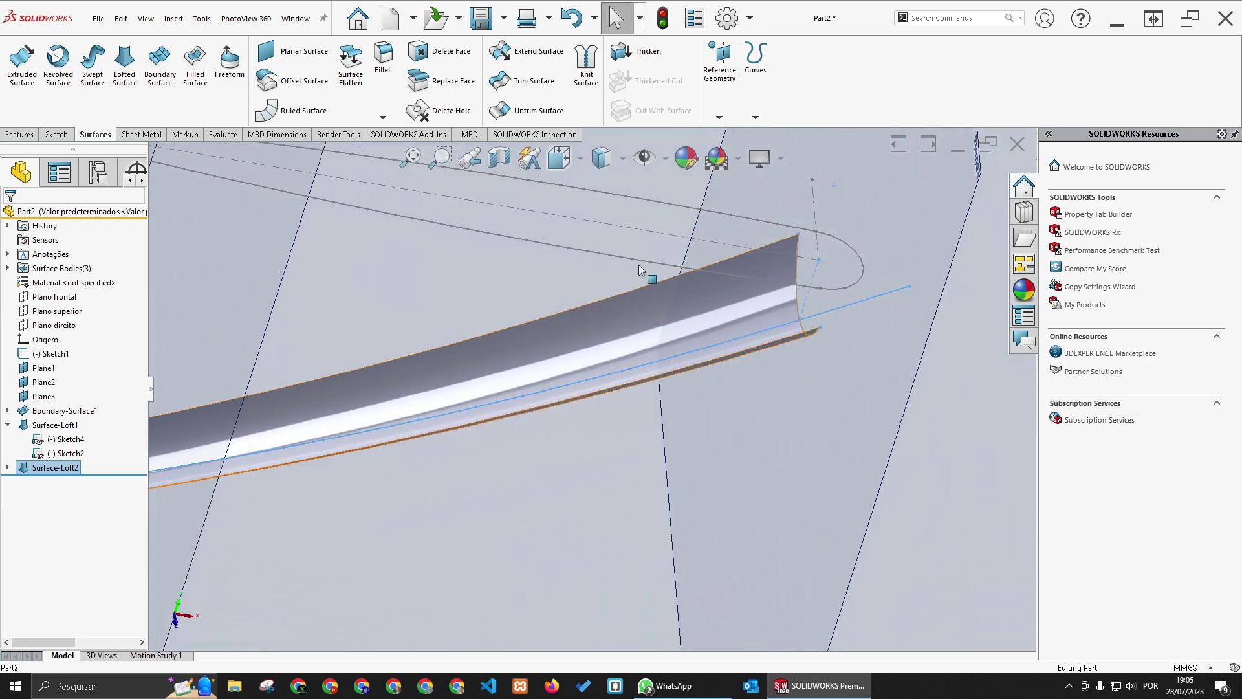
pyautogui.click(167, 68)
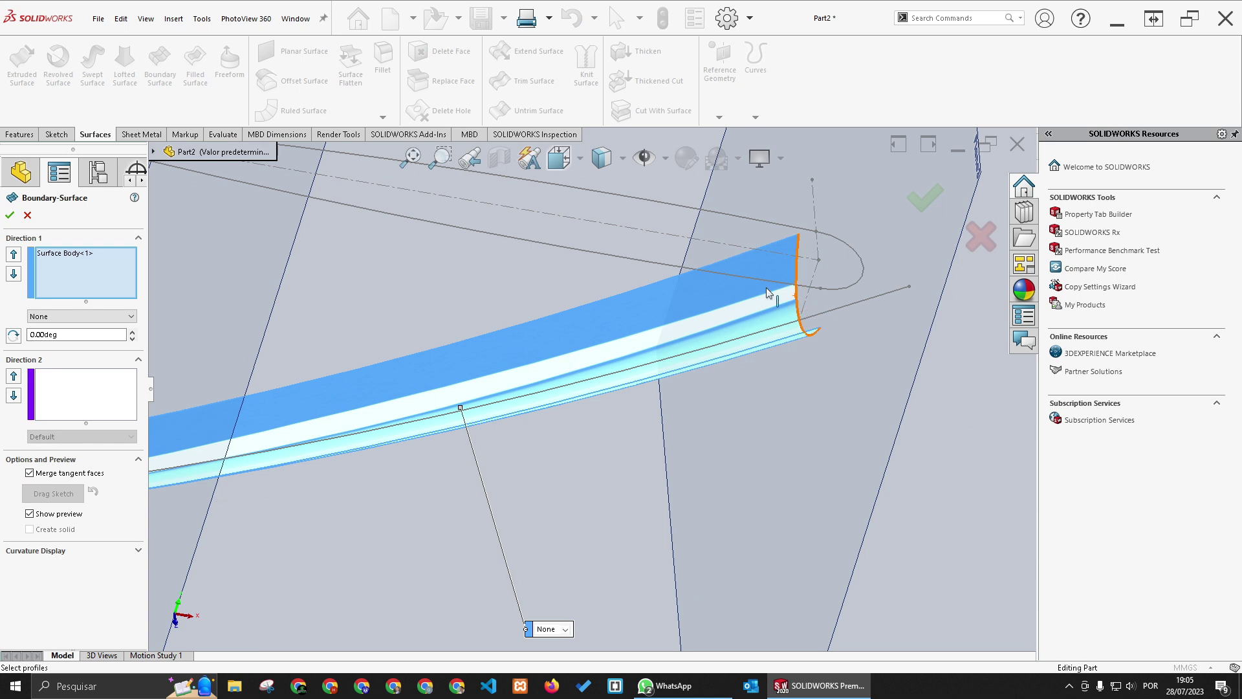
pyautogui.rightClick(59, 259)
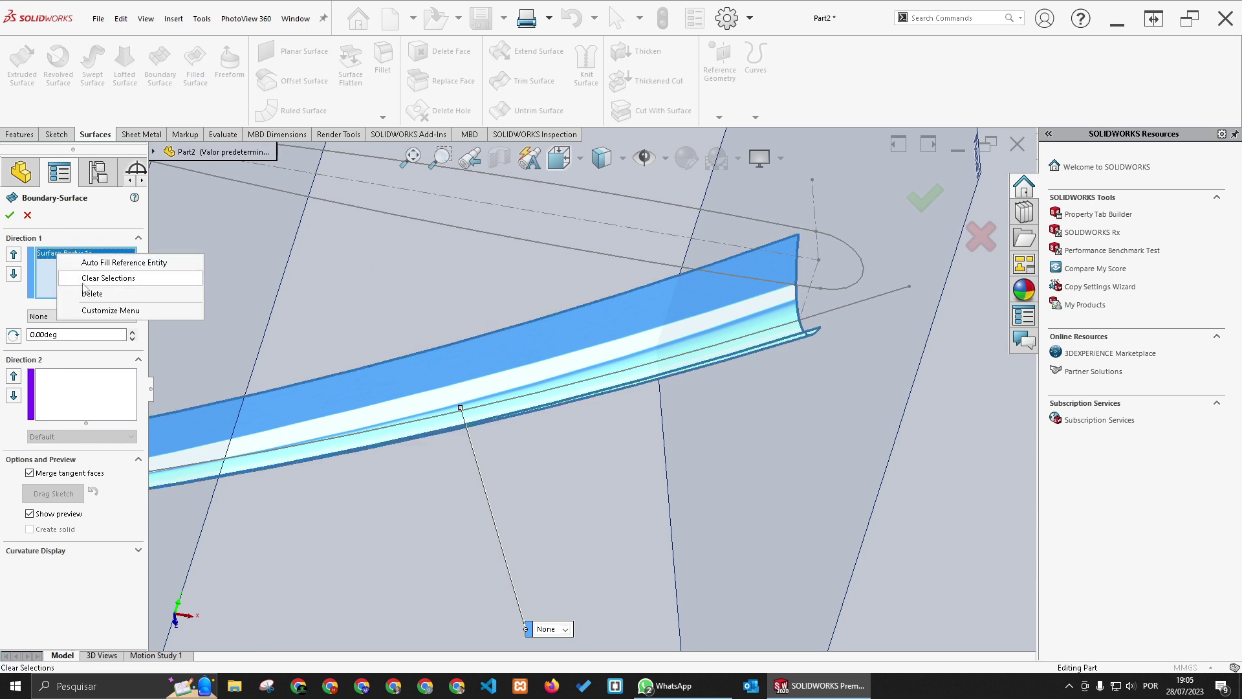
pyautogui.click(83, 279)
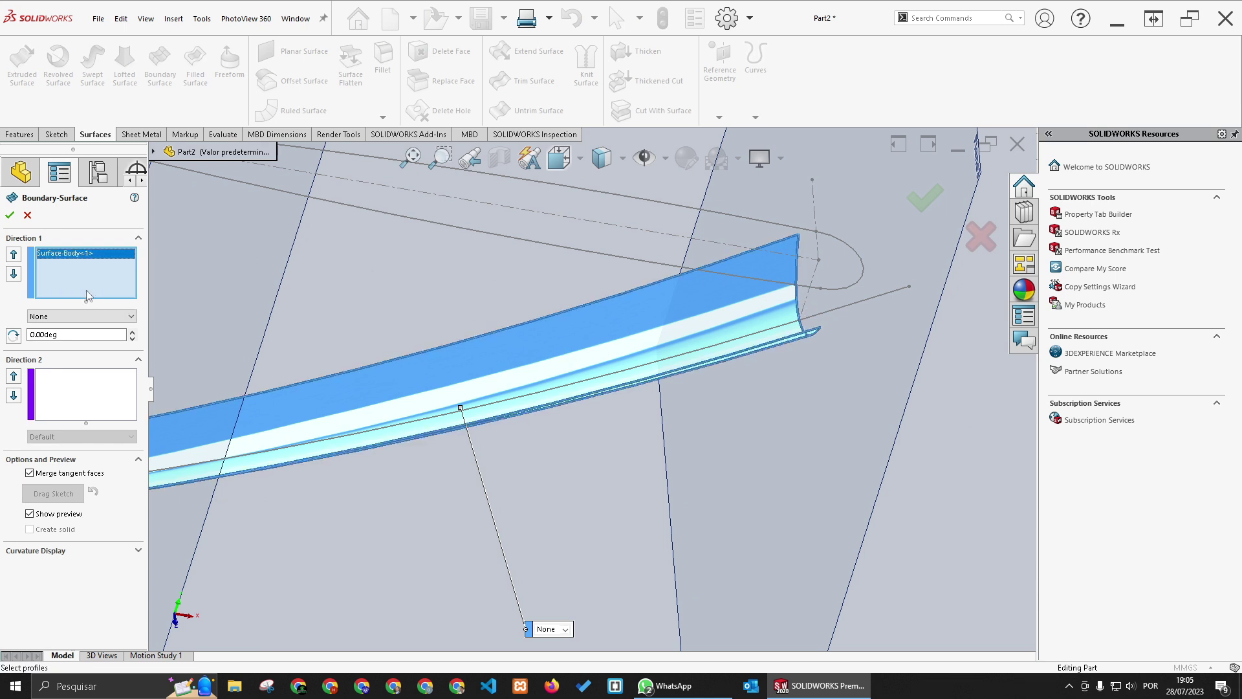
pyautogui.click(798, 303)
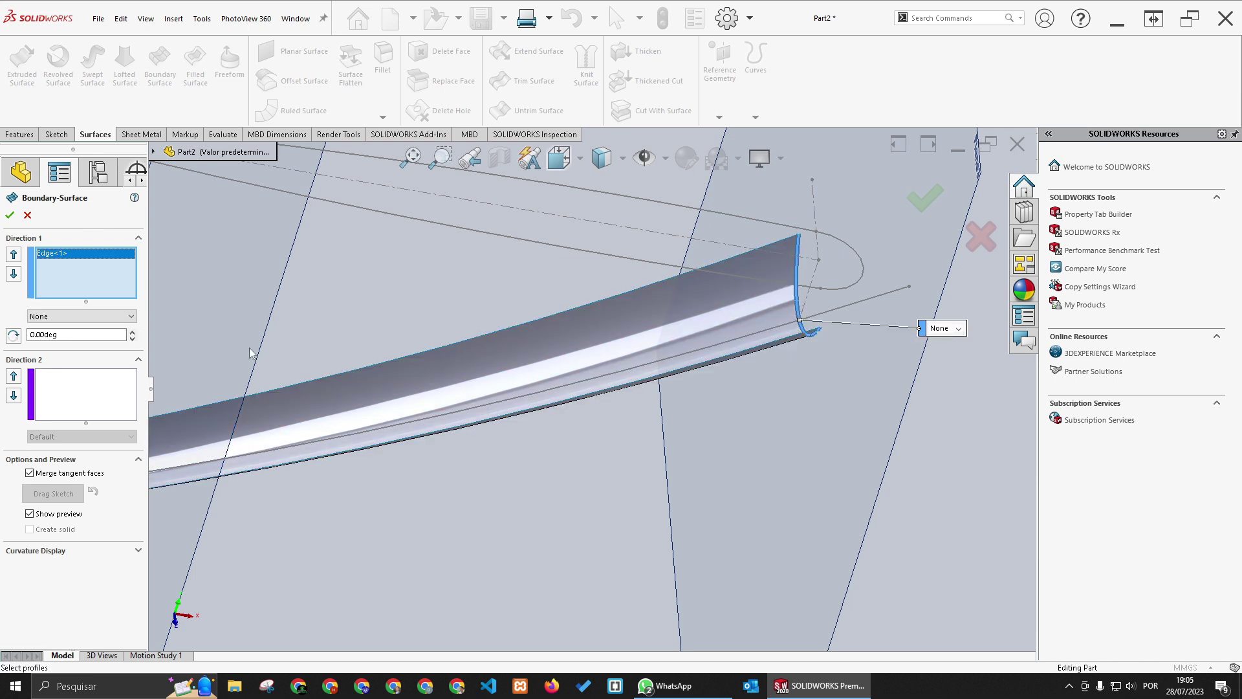
pyautogui.click(83, 388)
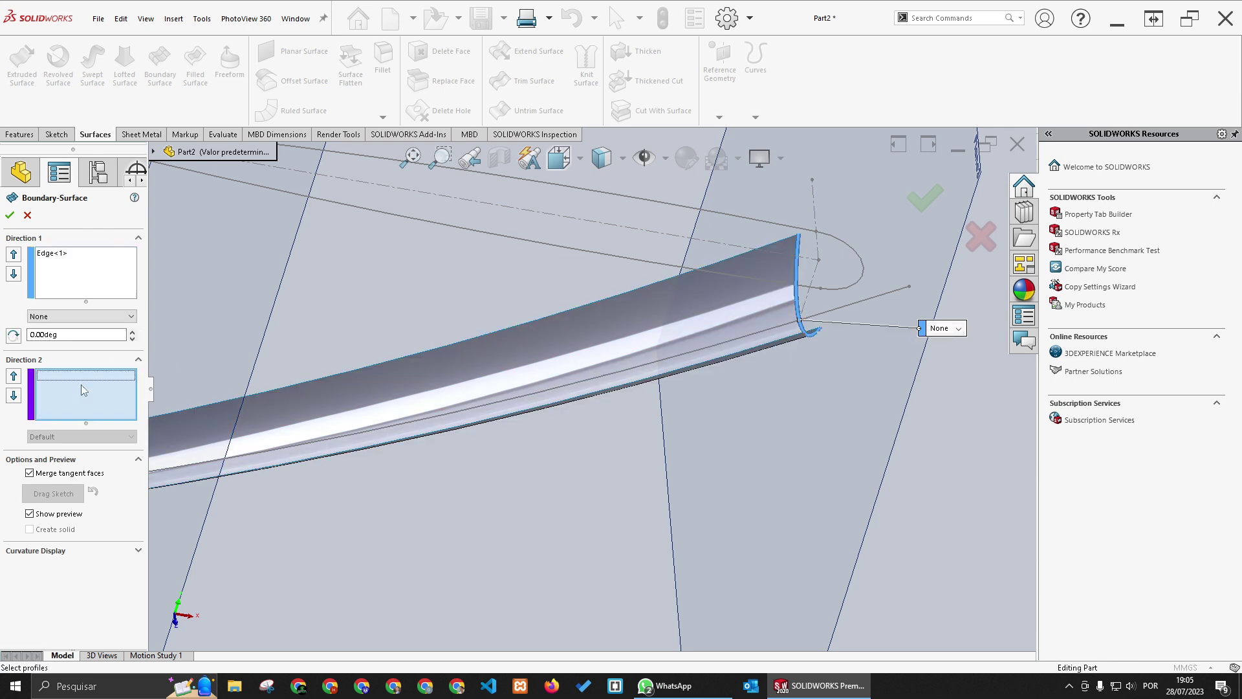
pyautogui.click(856, 304)
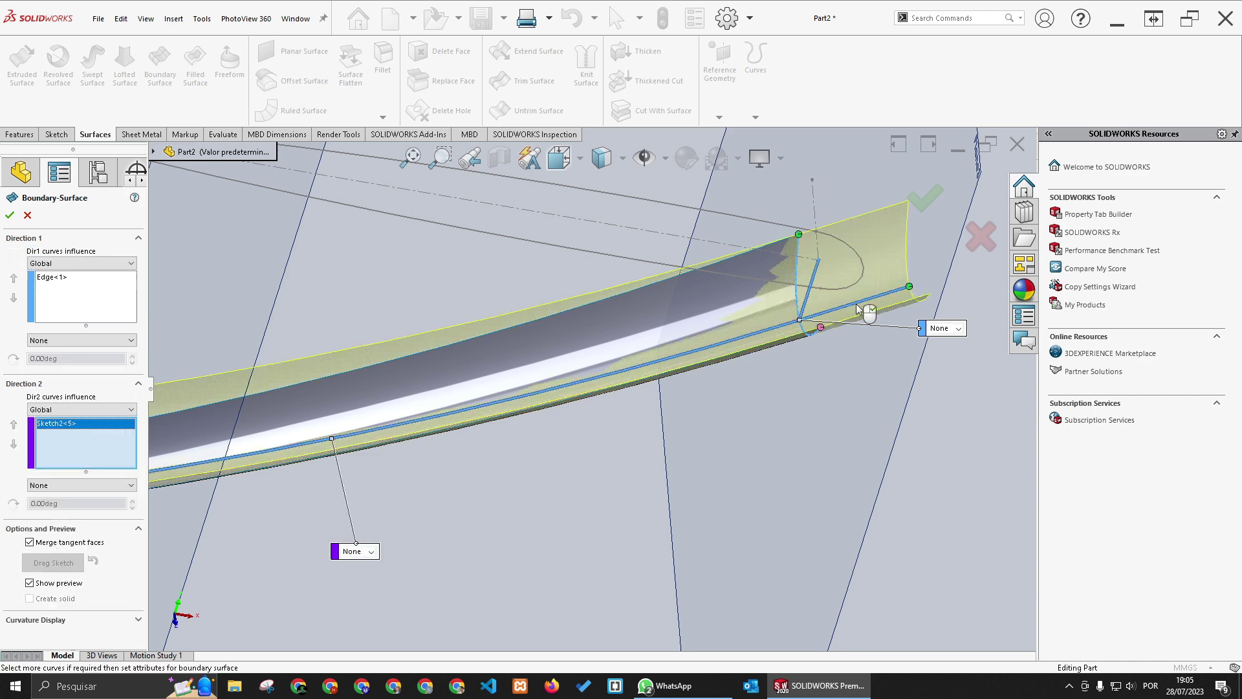
pyautogui.click(928, 200)
pyautogui.moveTo(770, 290); pyautogui.dragTo(545, 433, button='middle')
pyautogui.scroll(-3, 545, 433)
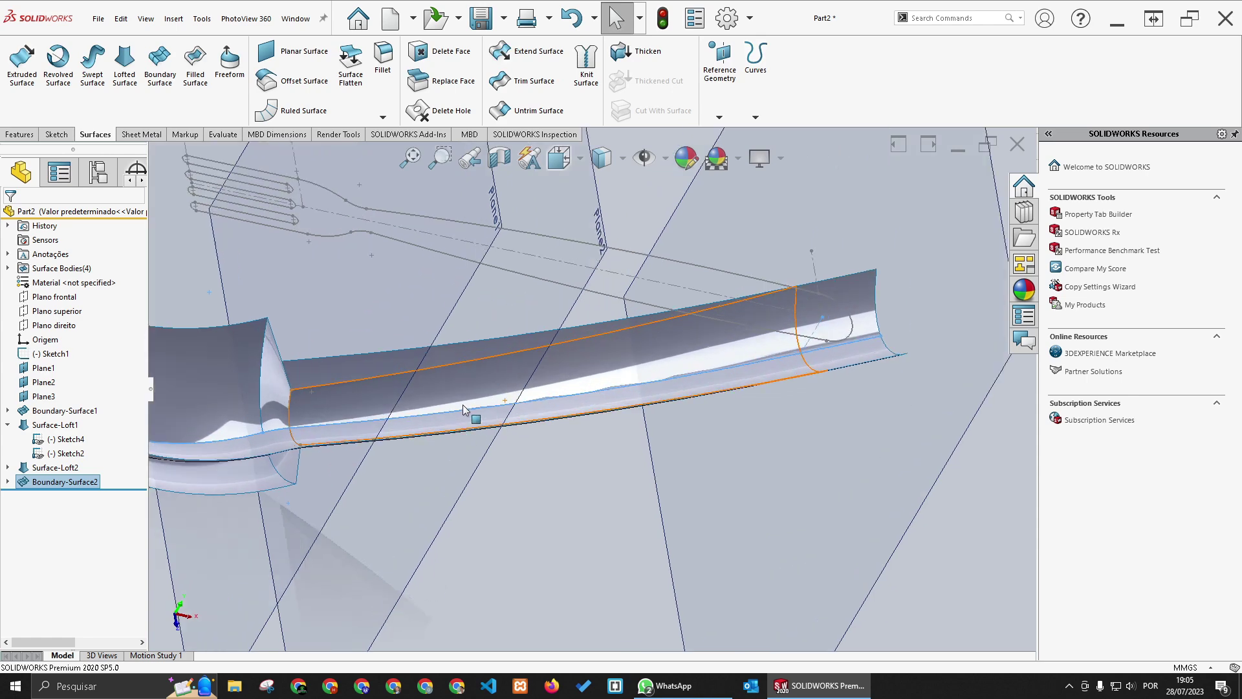
# Step: Delete the boundary surface just made at the handle's end
pyautogui.click(223, 456)
pyautogui.rightClick(82, 479)
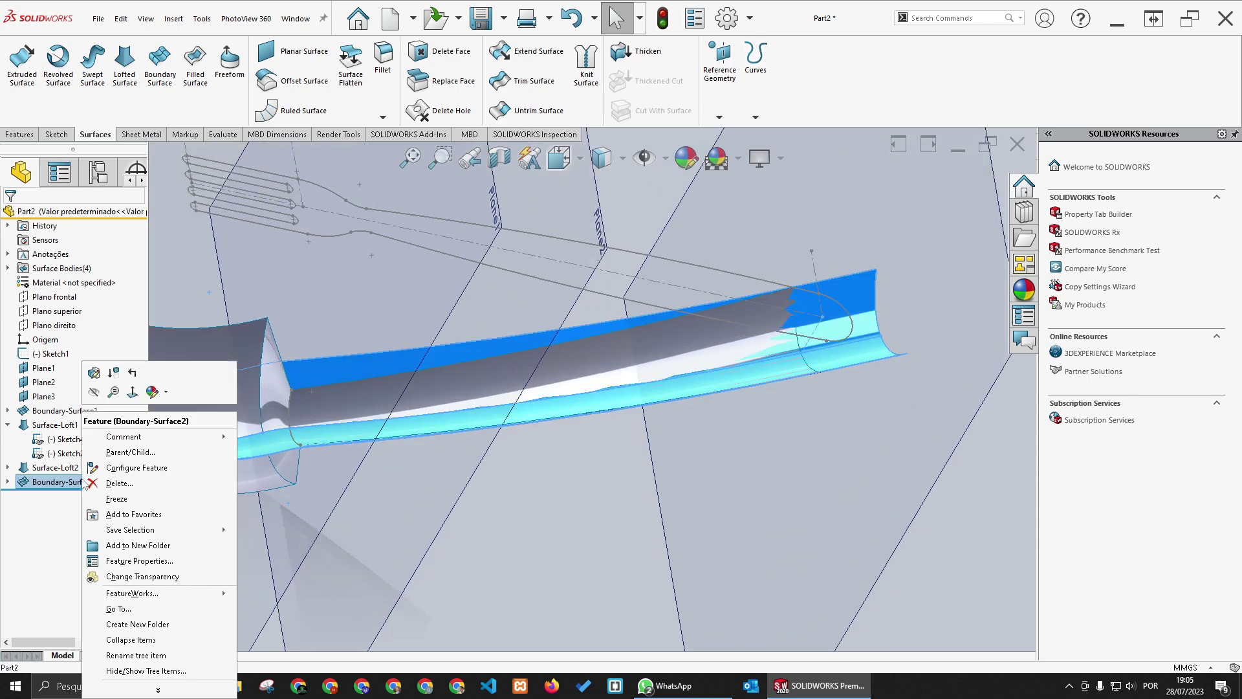
pyautogui.click(96, 484)
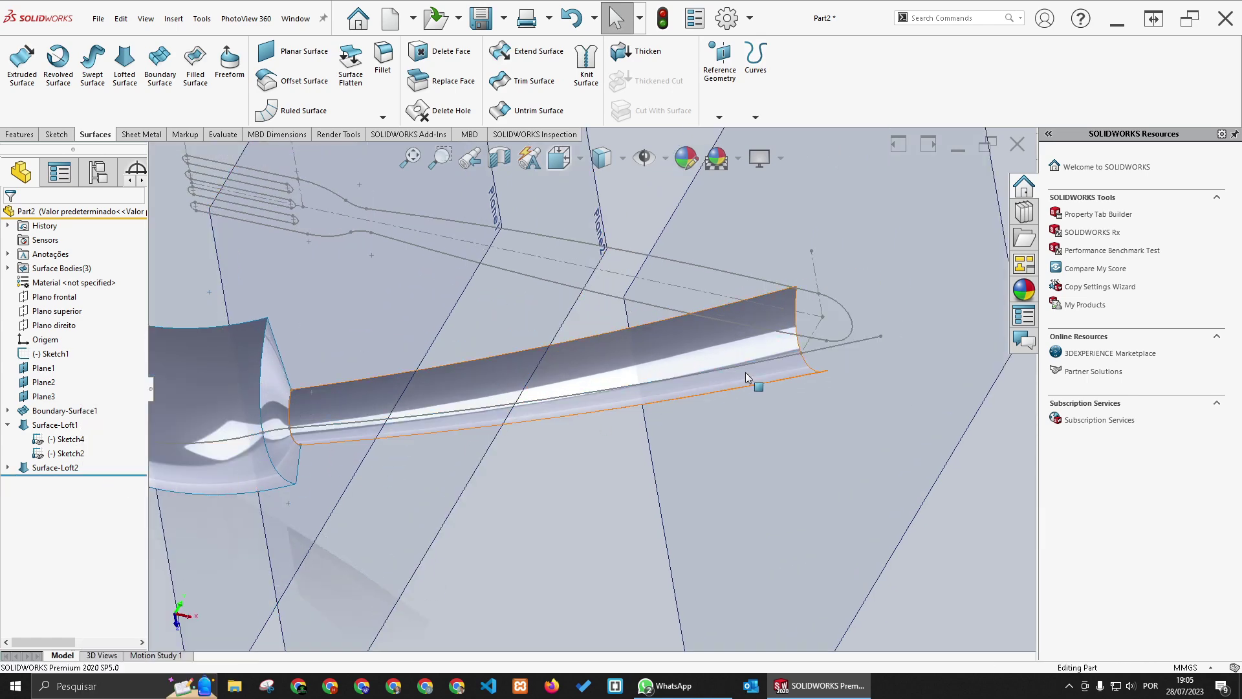
# Step: Start a Boundary Surface with the handle's free end edge as an open group in Direction 1, using SelectionManager
pyautogui.scroll(-3, 795, 374)
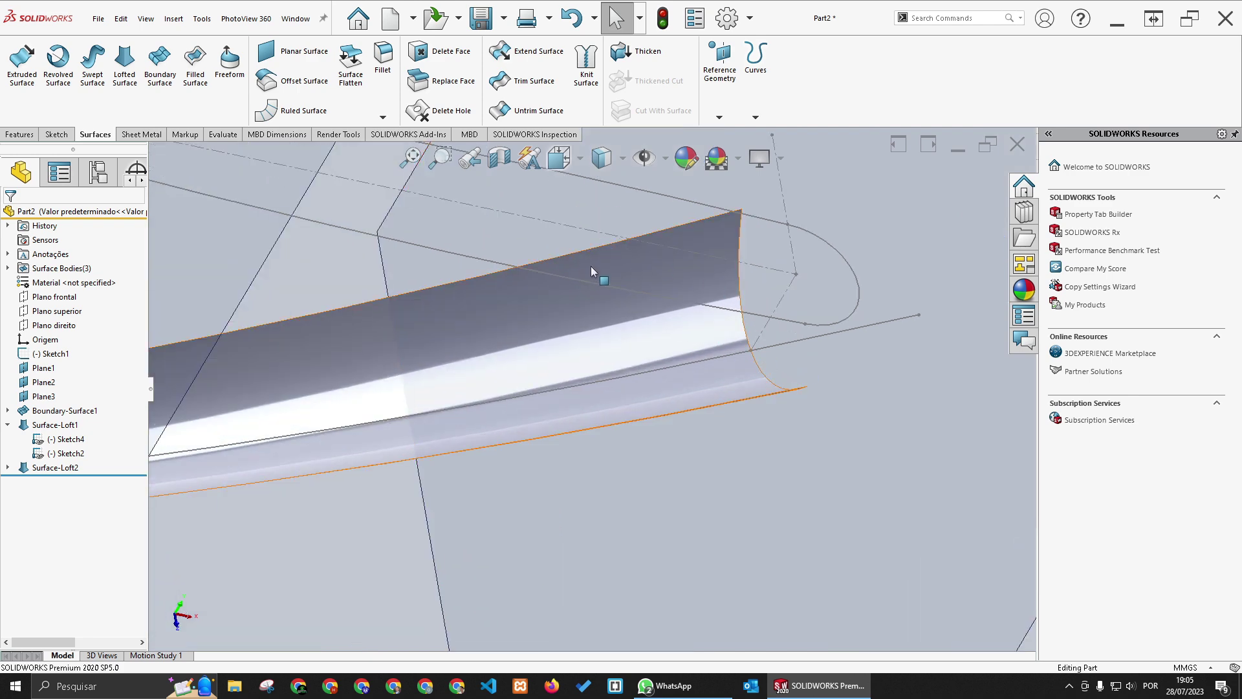
pyautogui.click(160, 67)
pyautogui.rightClick(78, 256)
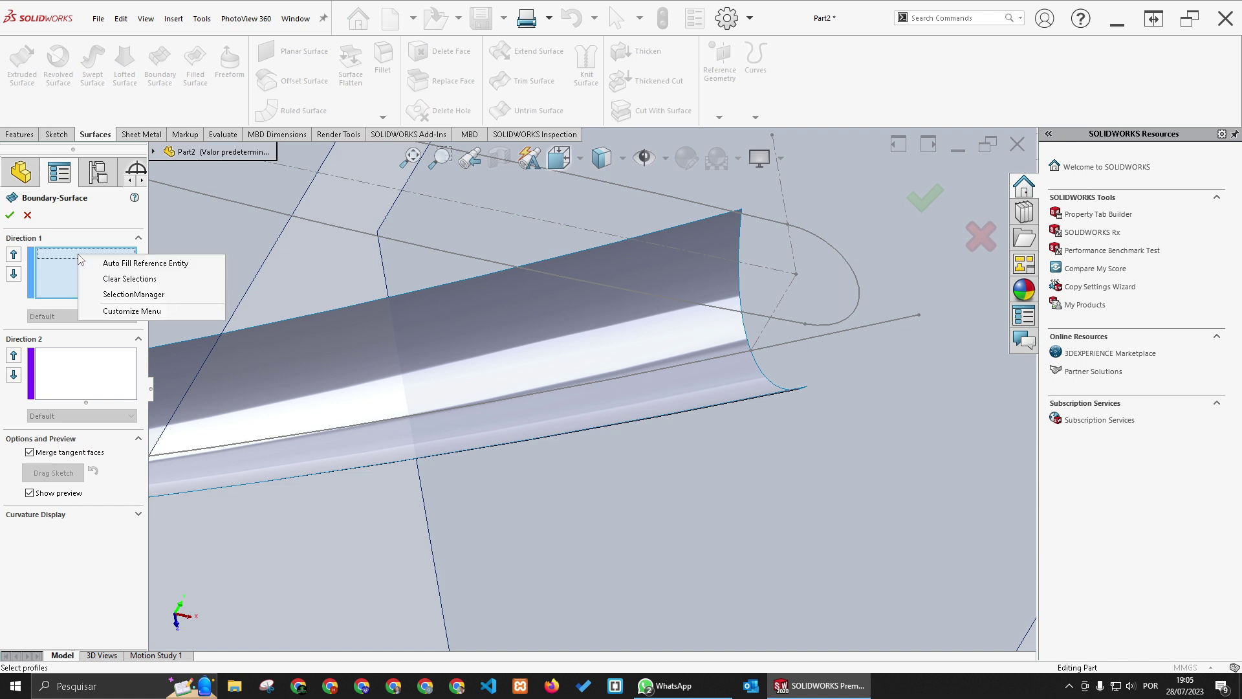
pyautogui.click(114, 295)
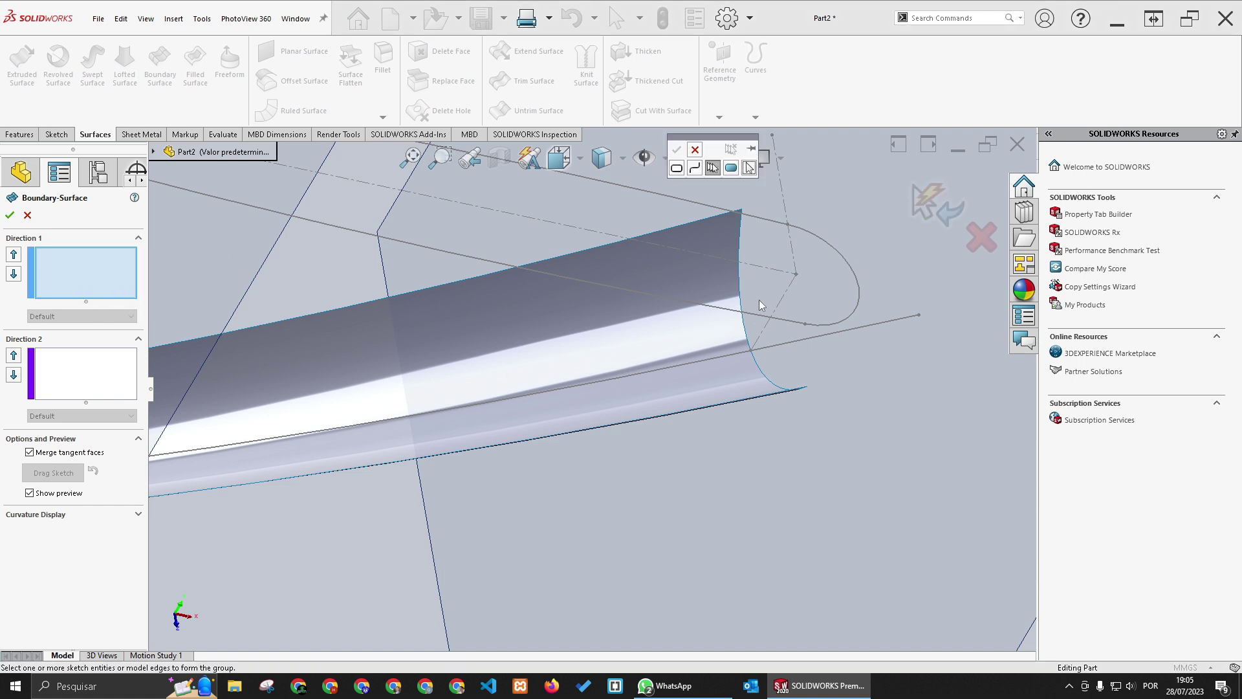
pyautogui.click(741, 286)
pyautogui.click(741, 289)
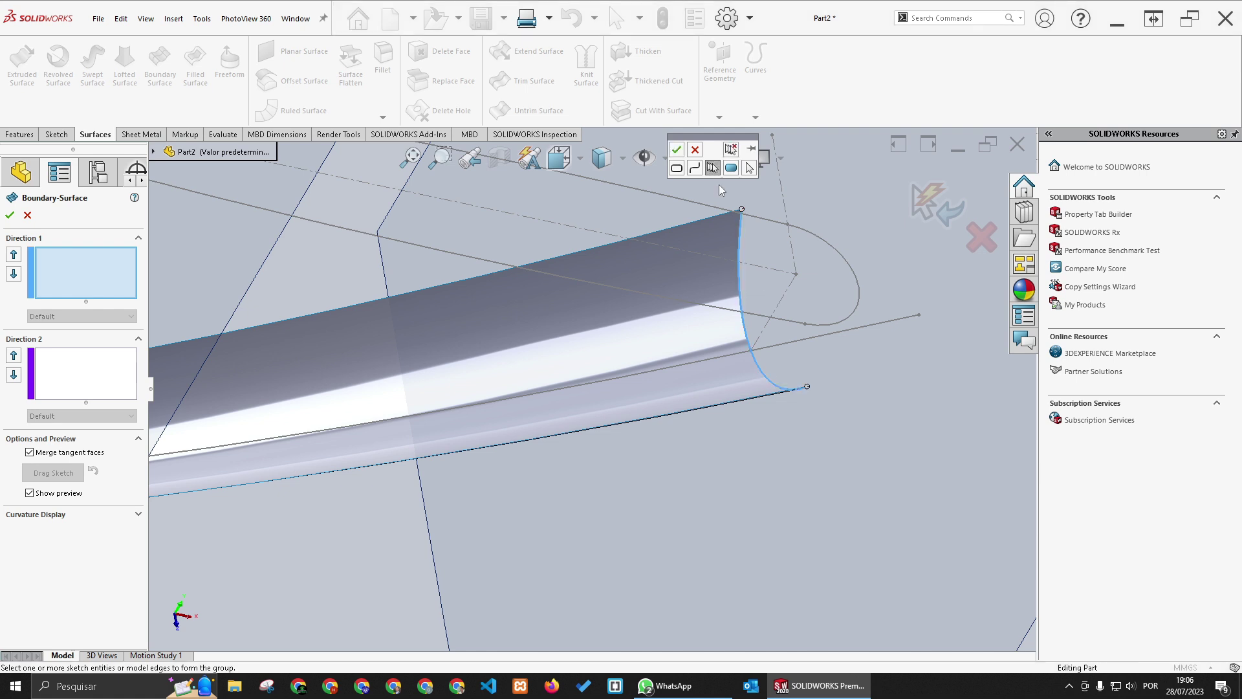
pyautogui.click(677, 153)
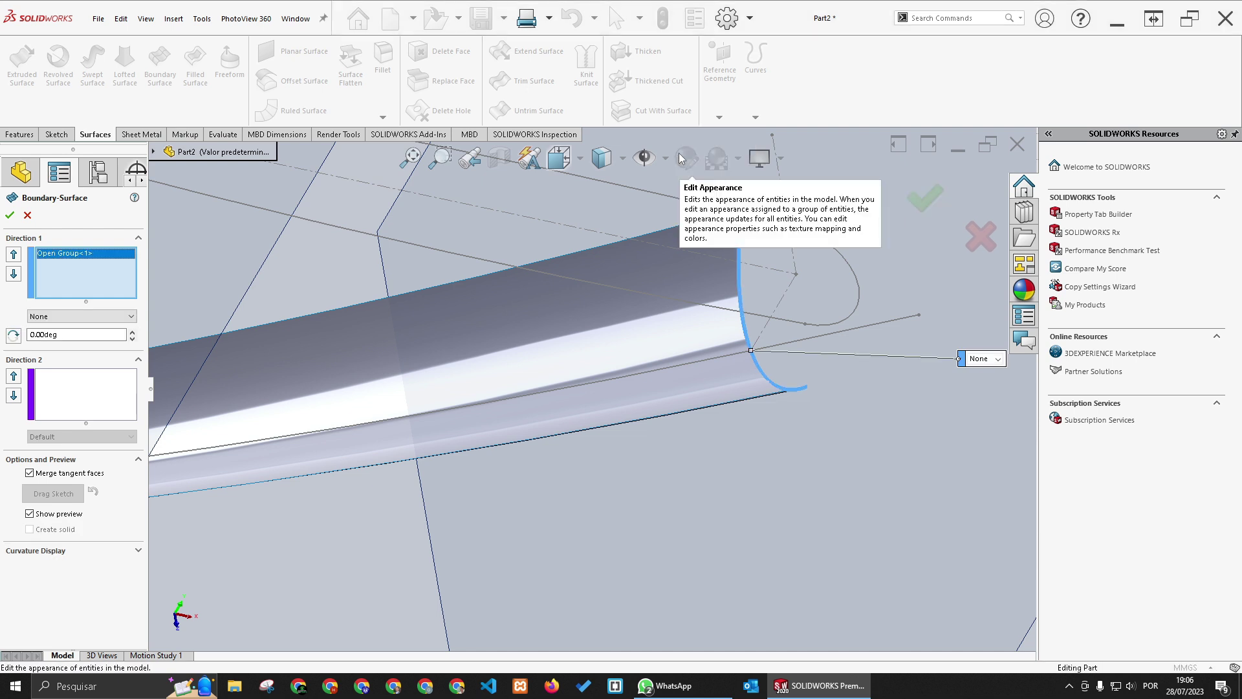
# Step: Set only the Sketch2 segment beyond the handle's end as the Direction 2 open group and create the boundary surface
pyautogui.click(50, 388)
pyautogui.rightClick(66, 379)
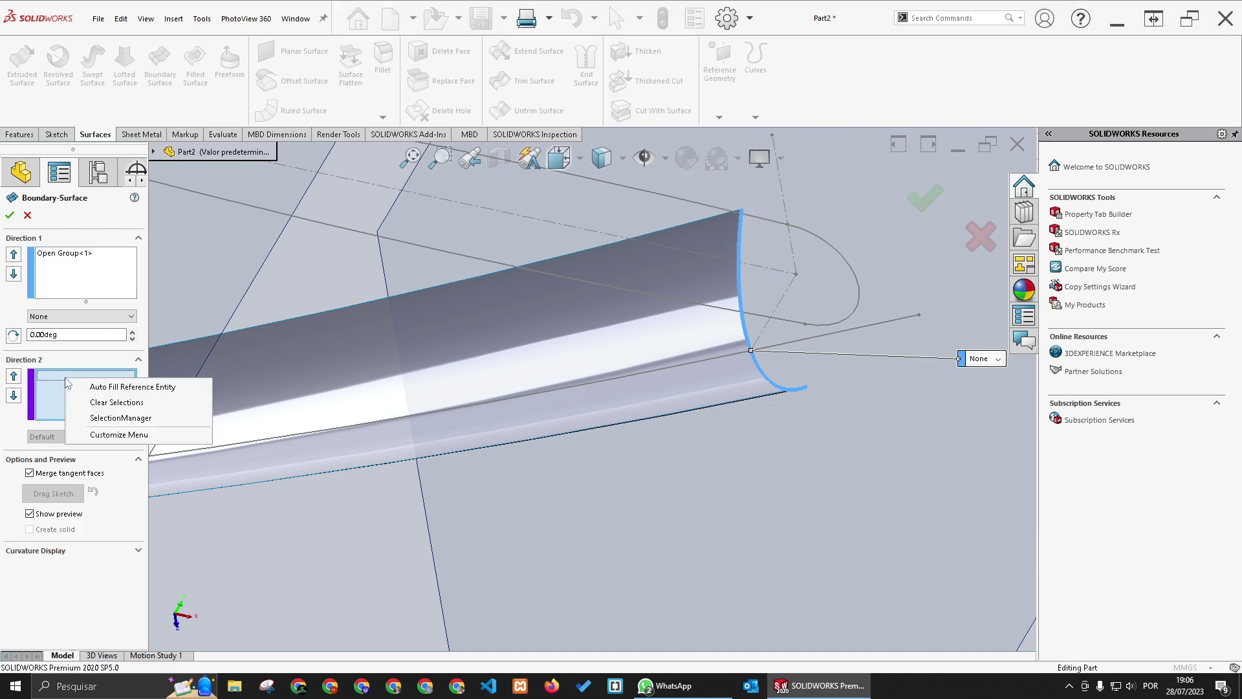
pyautogui.click(111, 419)
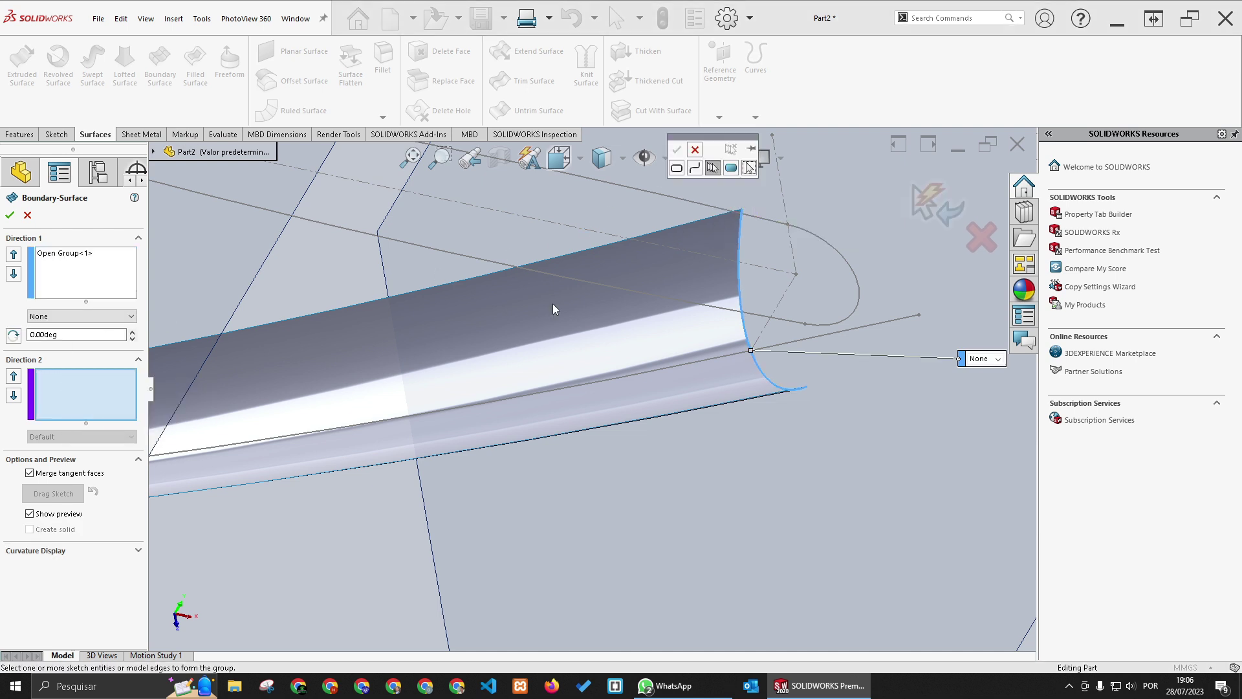
pyautogui.click(822, 340)
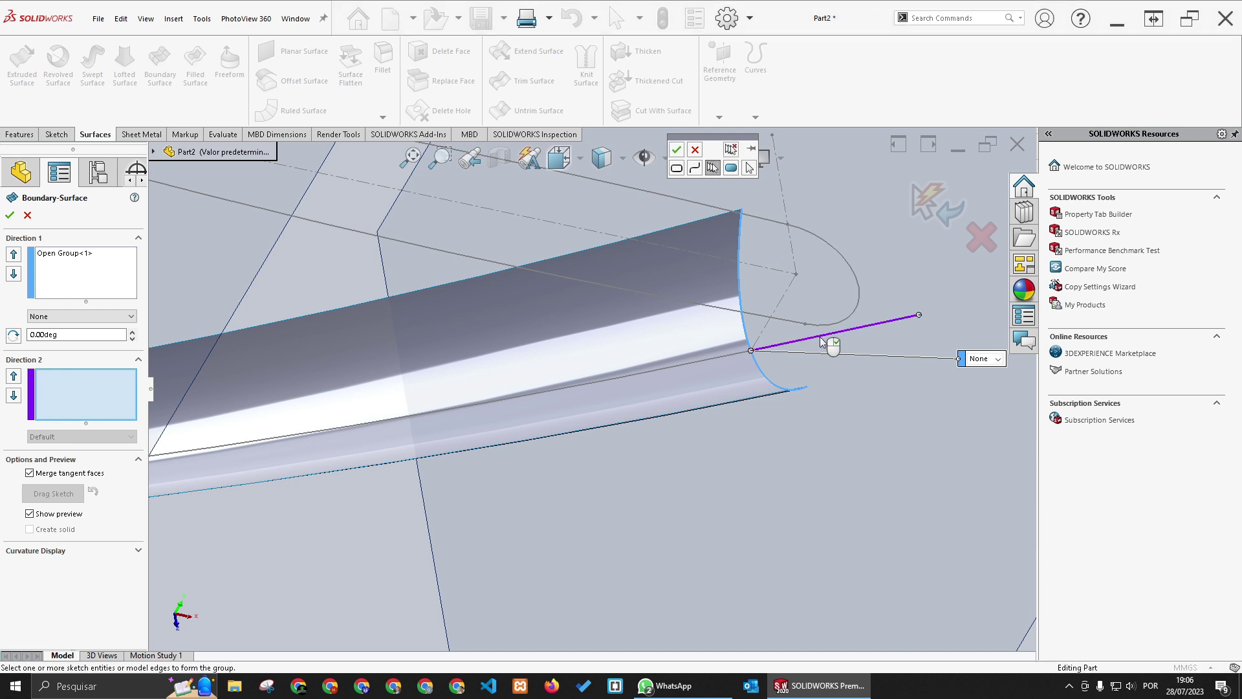
pyautogui.click(677, 151)
pyautogui.click(926, 198)
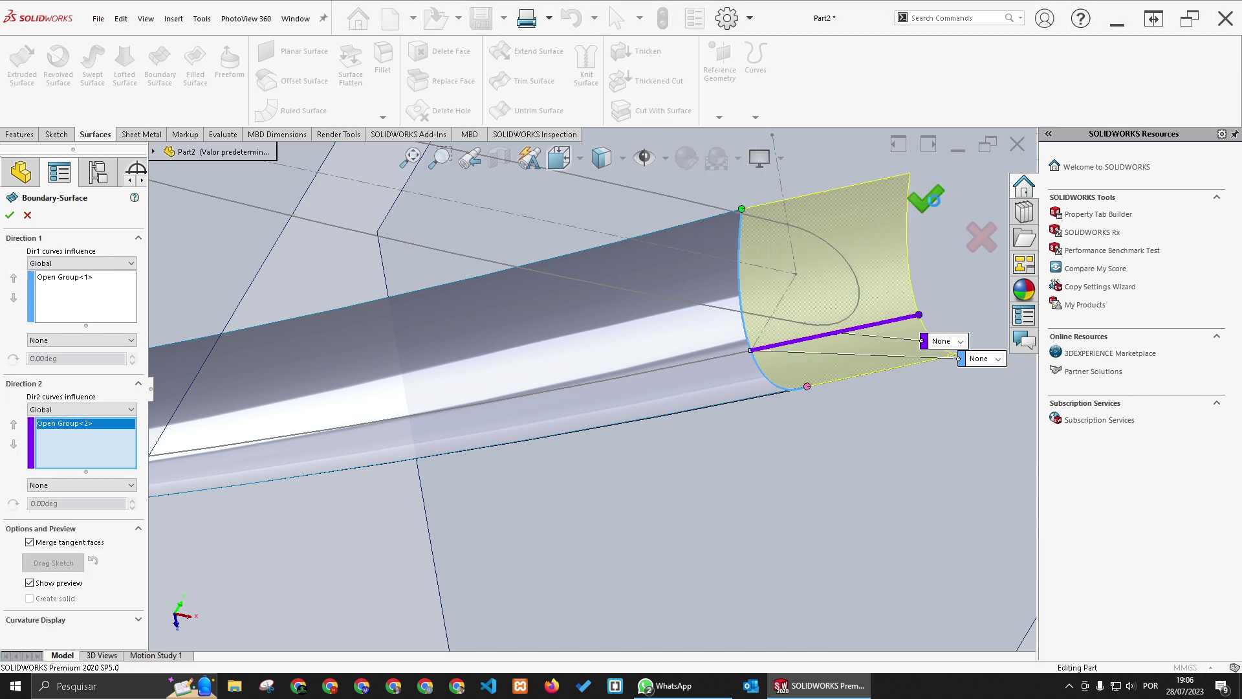
# Step: Examine the individual surface bodies of the part by highlighting them one after another
pyautogui.scroll(5, 657, 391)
pyautogui.moveTo(571, 414); pyautogui.dragTo(426, 394, button='middle')
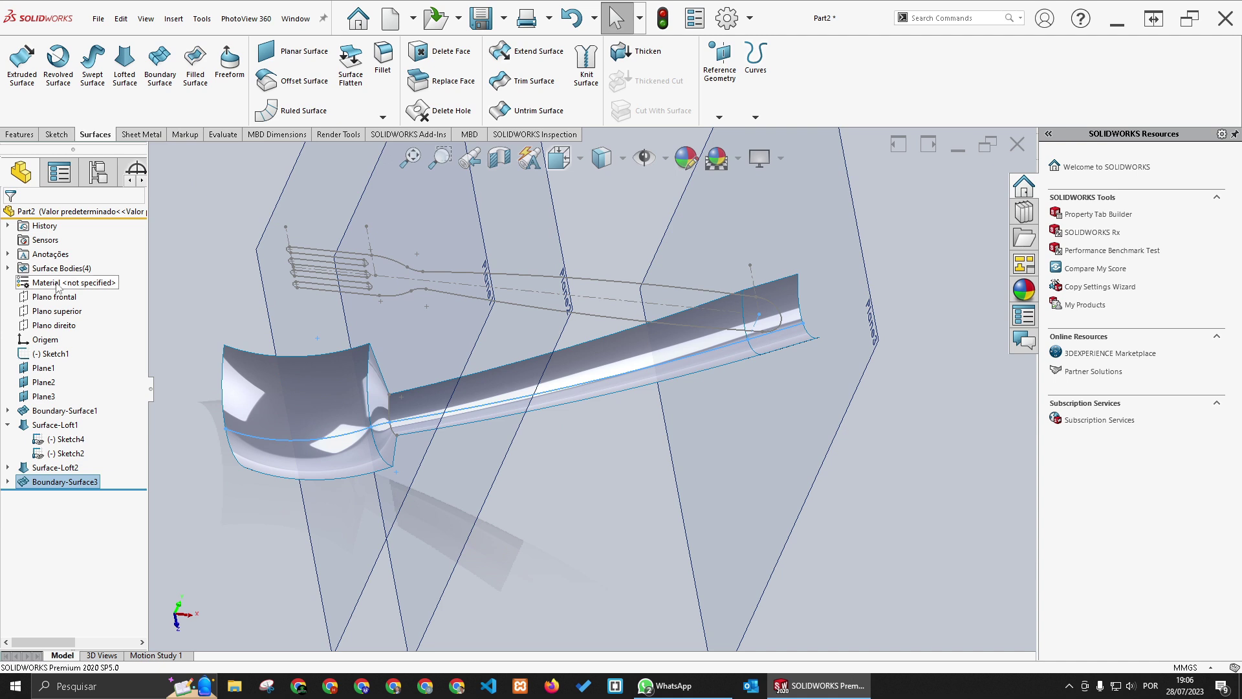
pyautogui.click(7, 268)
pyautogui.click(64, 296)
pyautogui.click(59, 311)
pyautogui.click(62, 325)
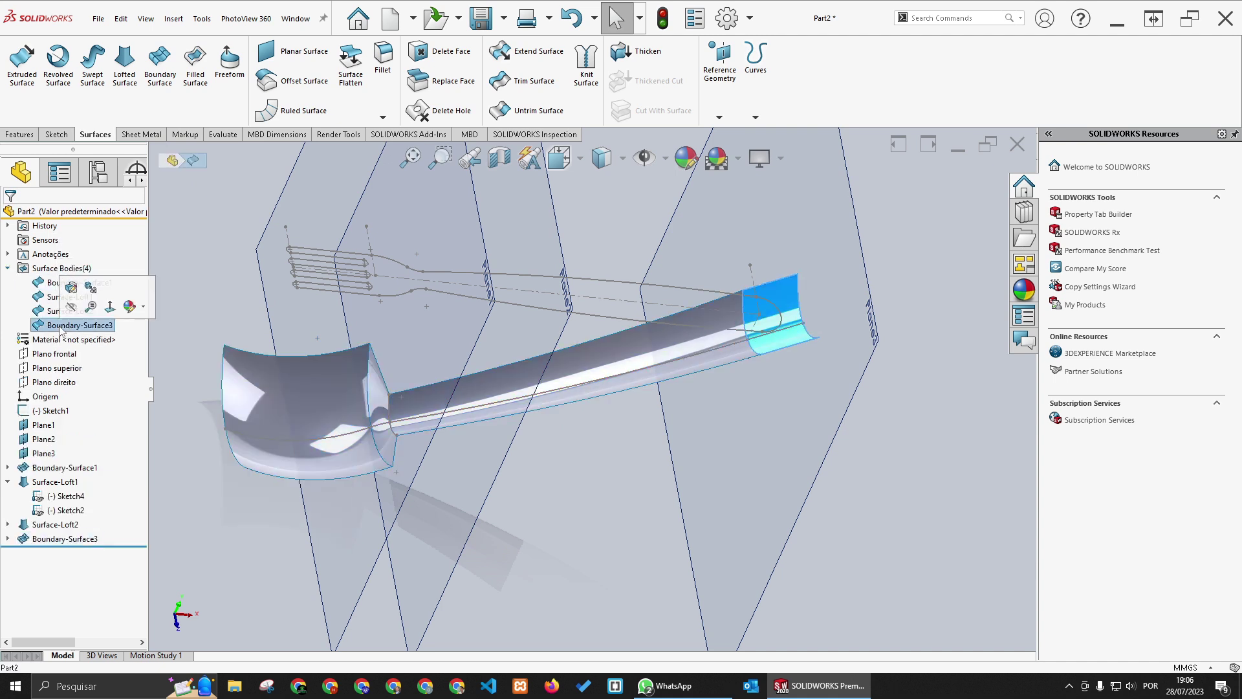
pyautogui.click(651, 496)
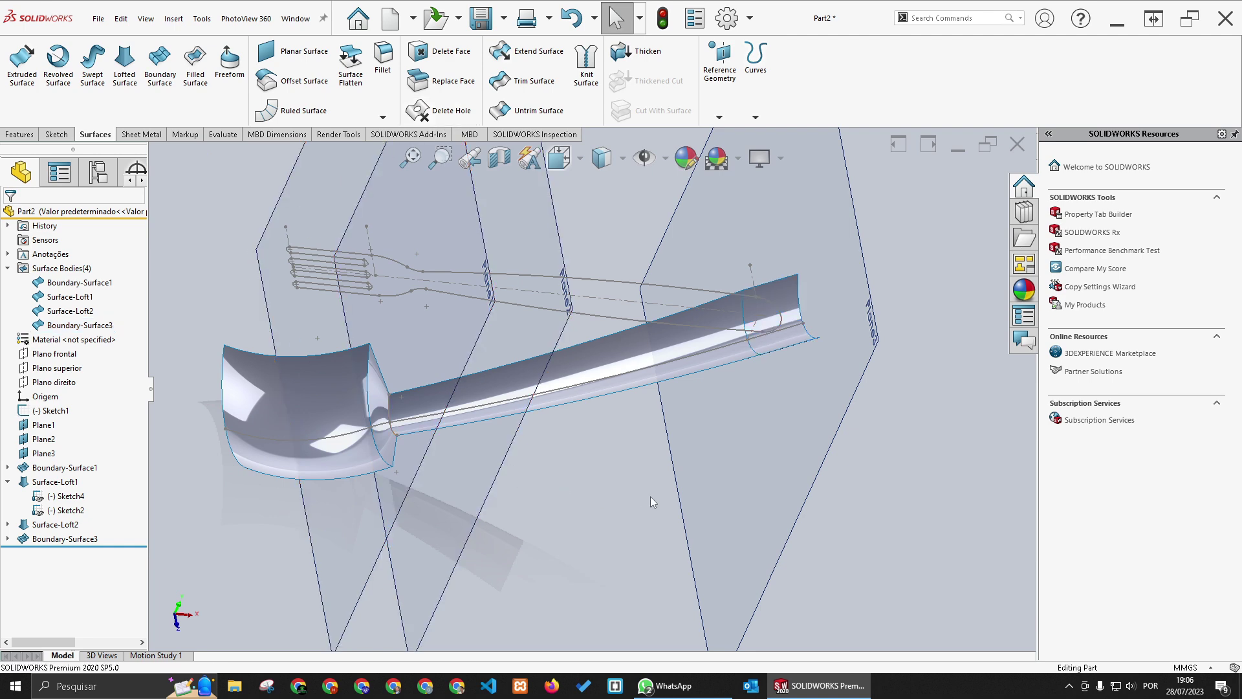
# Step: Knit all four head and handle surfaces into one surface body and highlight that body to check it
pyautogui.press('f')
pyautogui.moveTo(744, 561); pyautogui.dragTo(292, 239)
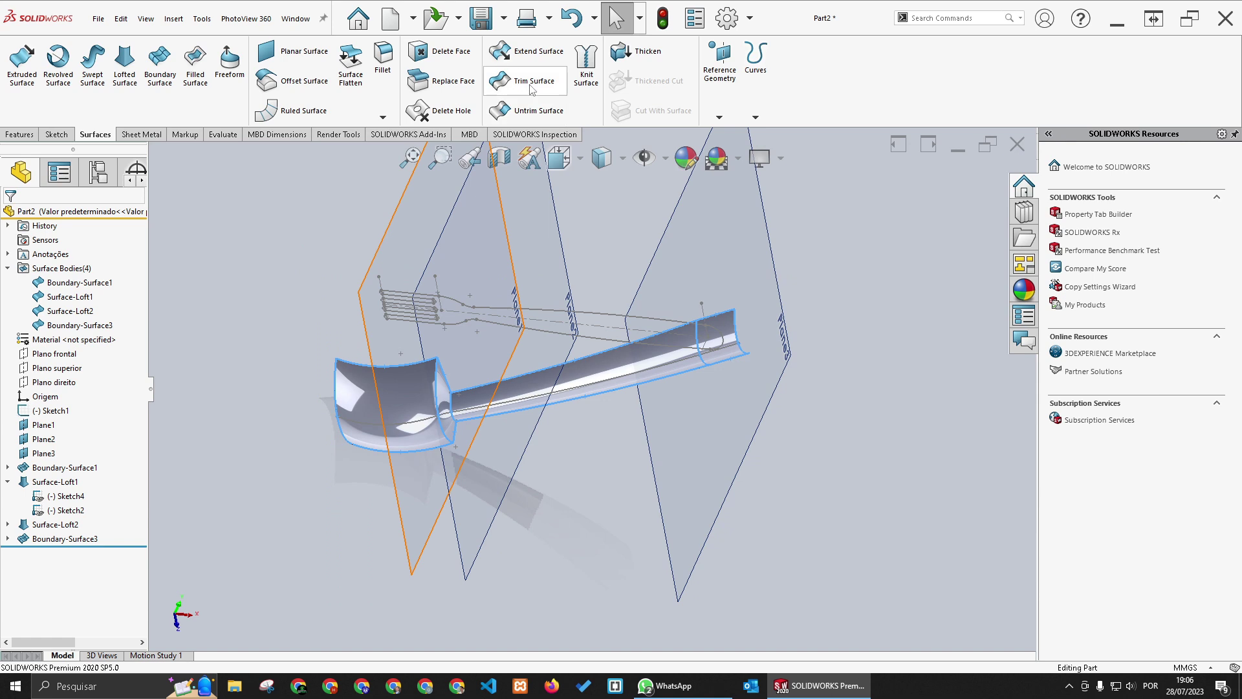
pyautogui.click(595, 72)
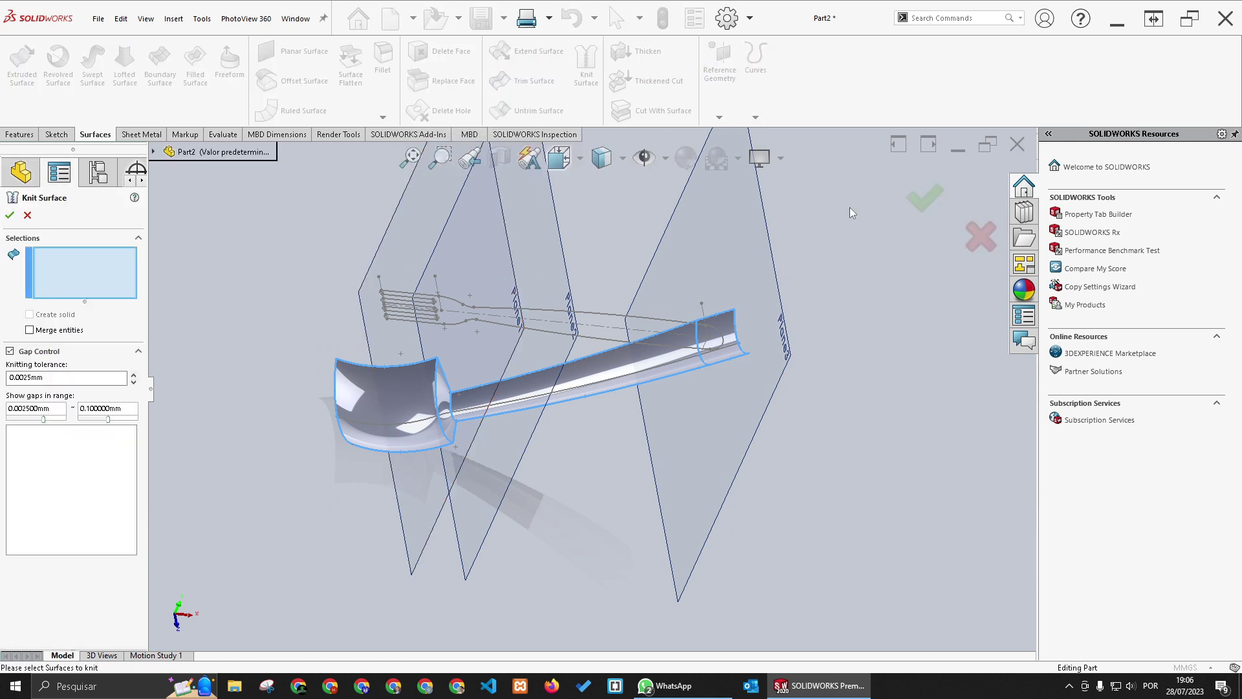
pyautogui.click(929, 206)
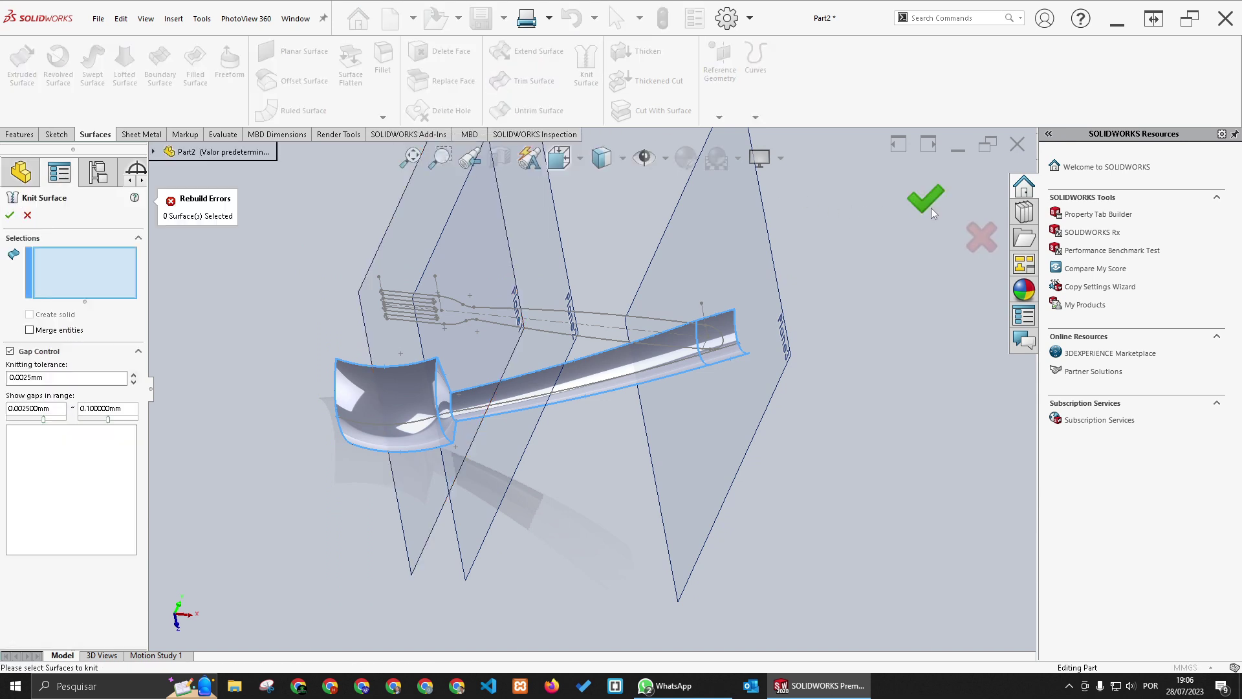
pyautogui.moveTo(841, 486); pyautogui.dragTo(308, 259)
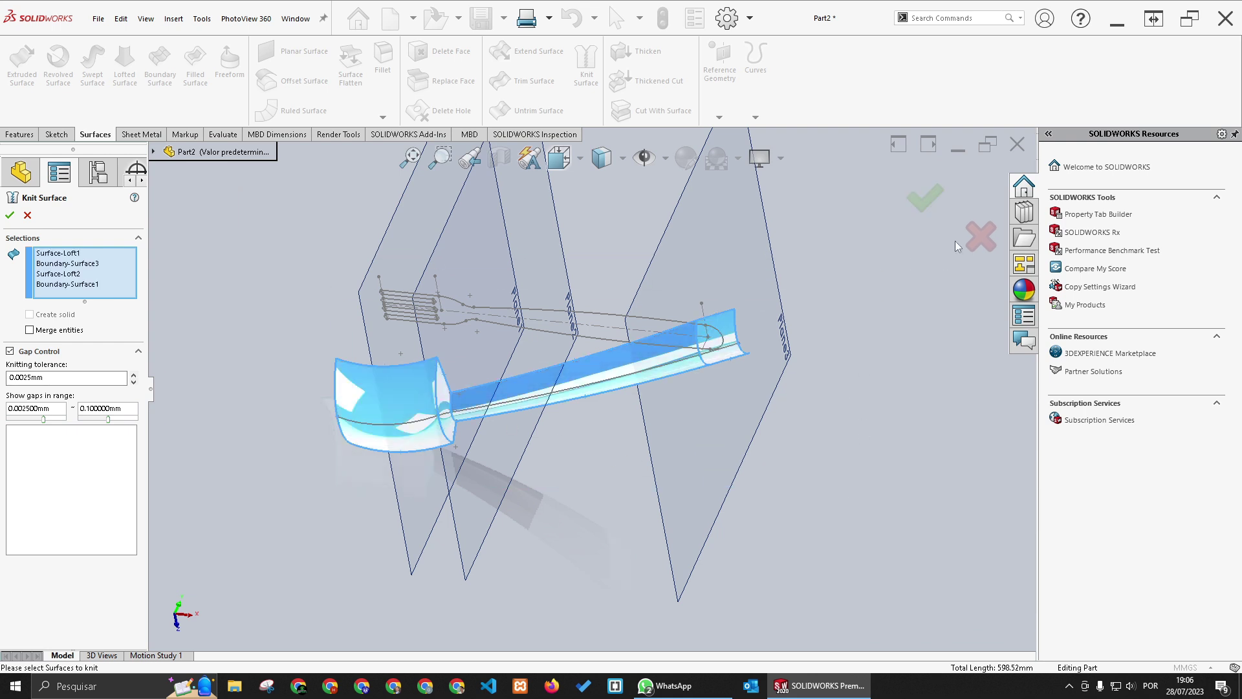
pyautogui.click(931, 204)
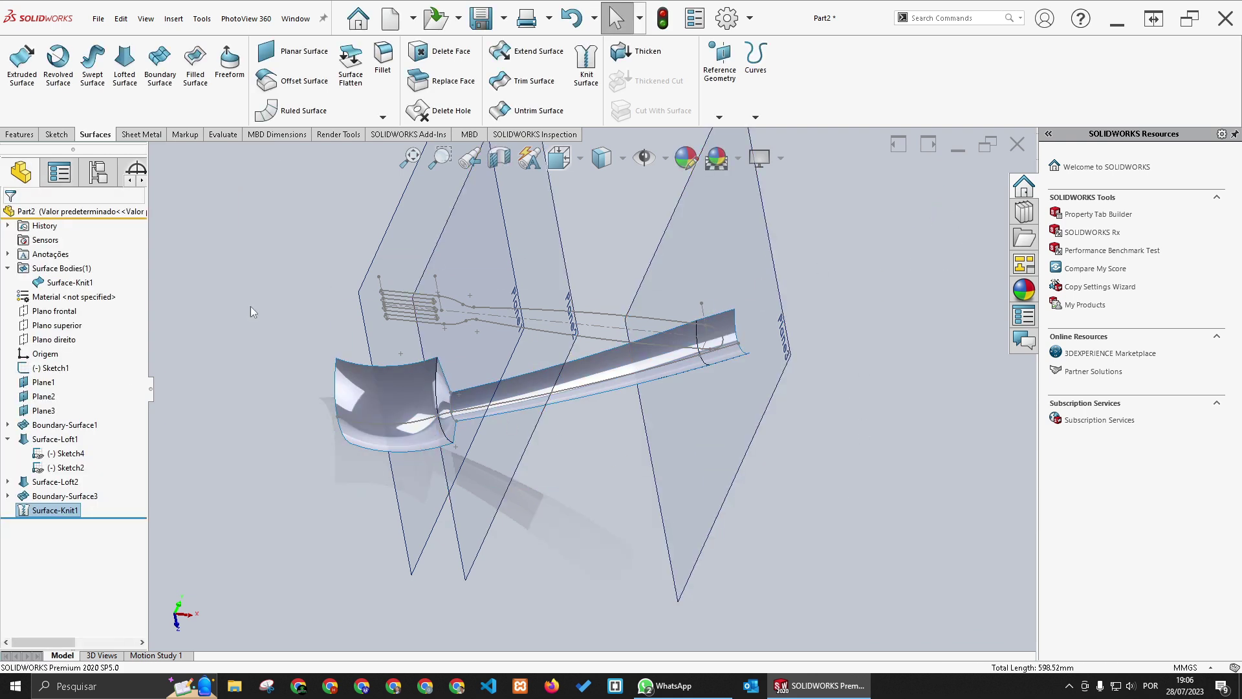
pyautogui.click(89, 288)
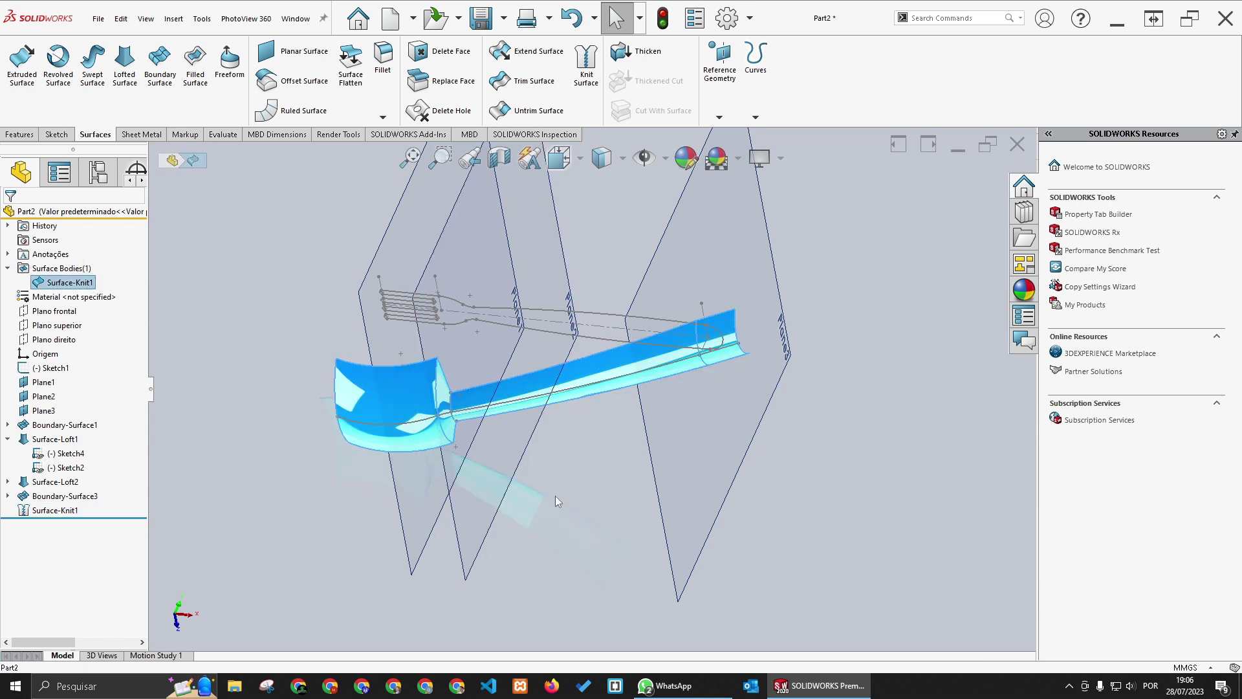
# Step: Start a standard Trim Surface with Sketch1 as the trim tool and mark the knitted surface outside the fork outline for removal
pyautogui.click(563, 472)
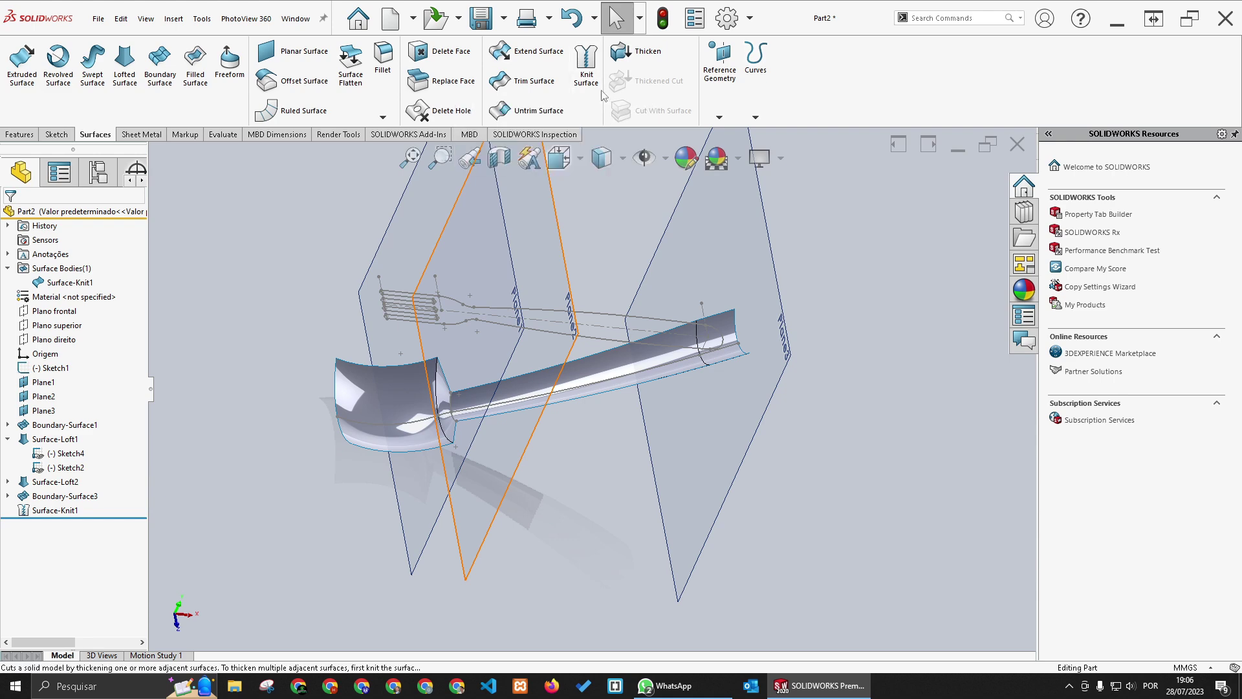
pyautogui.click(530, 89)
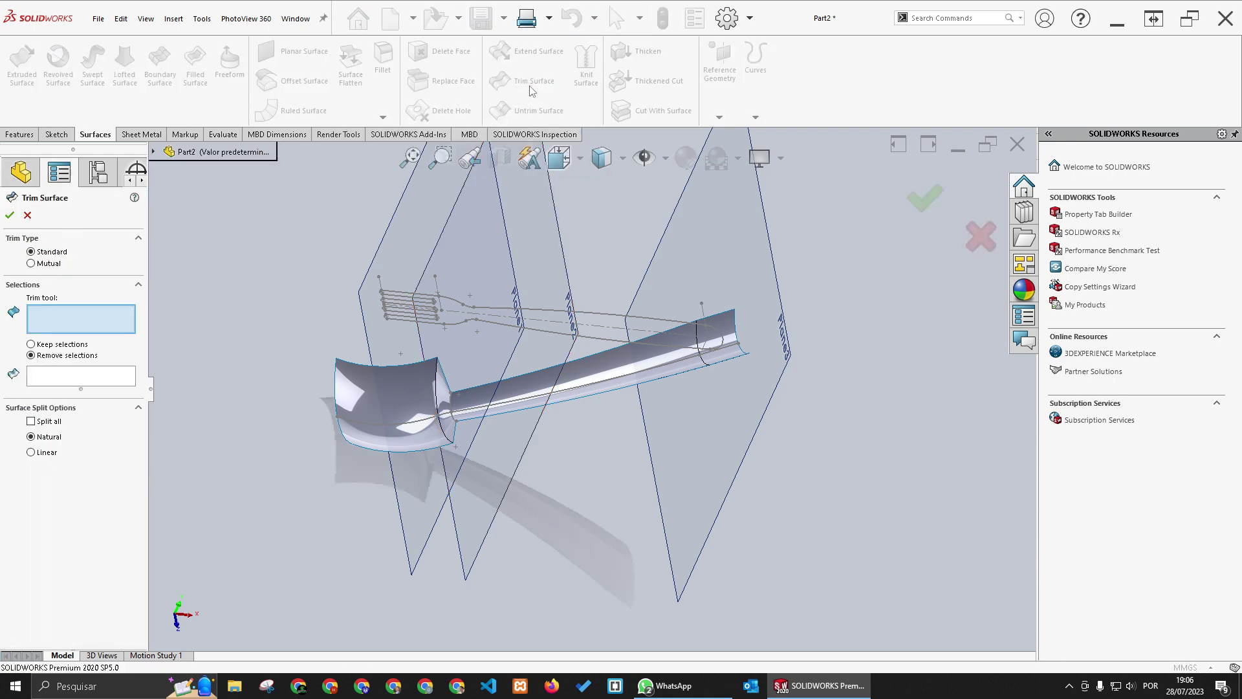
pyautogui.click(454, 302)
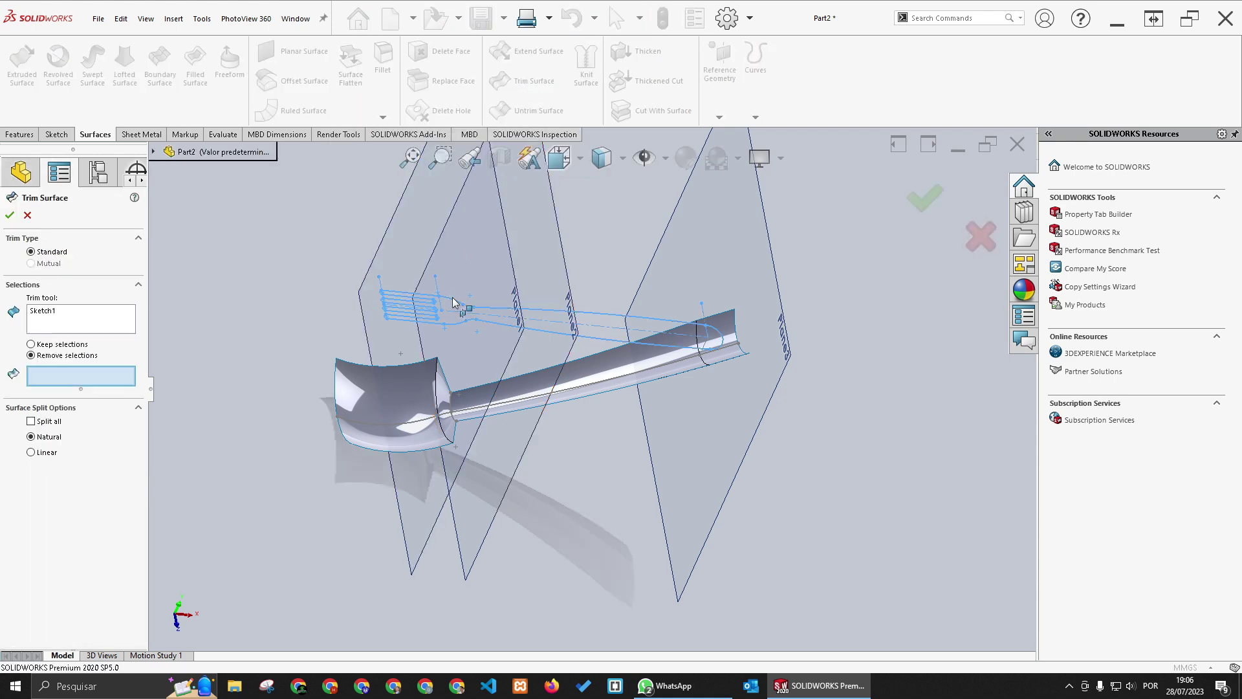
pyautogui.click(418, 380)
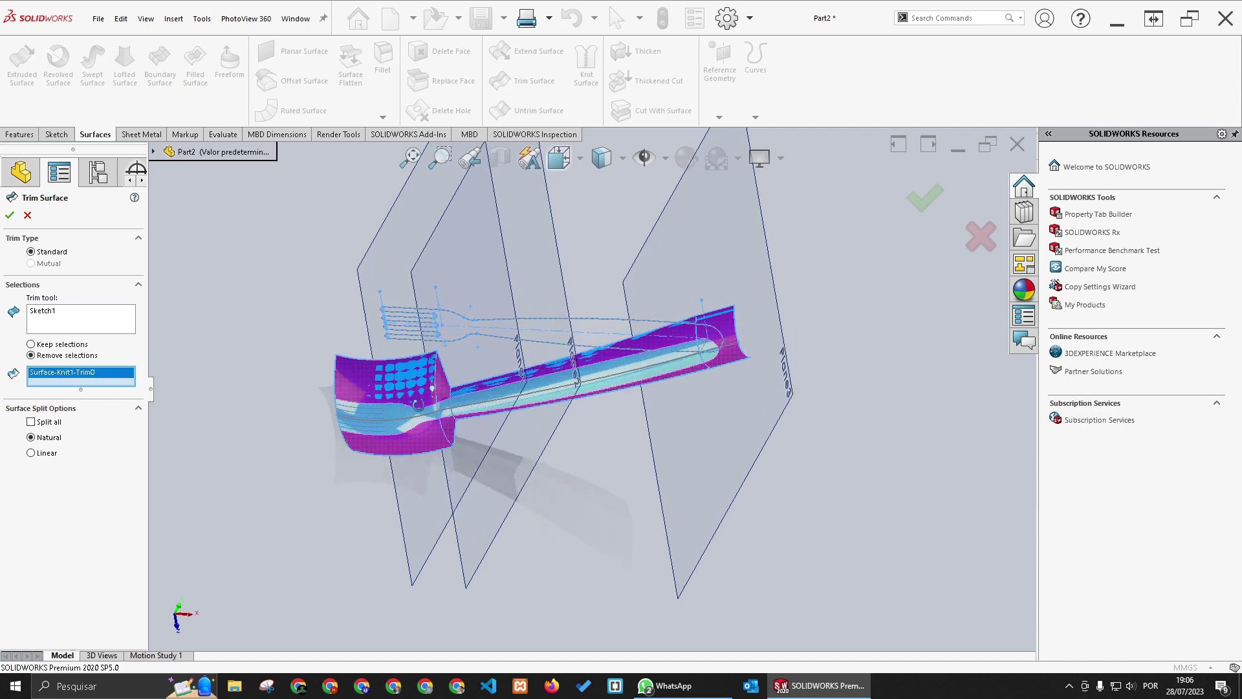
# Step: Add the three gaps between the tines to the removed pieces and create the surface trim
pyautogui.scroll(5, 405, 414)
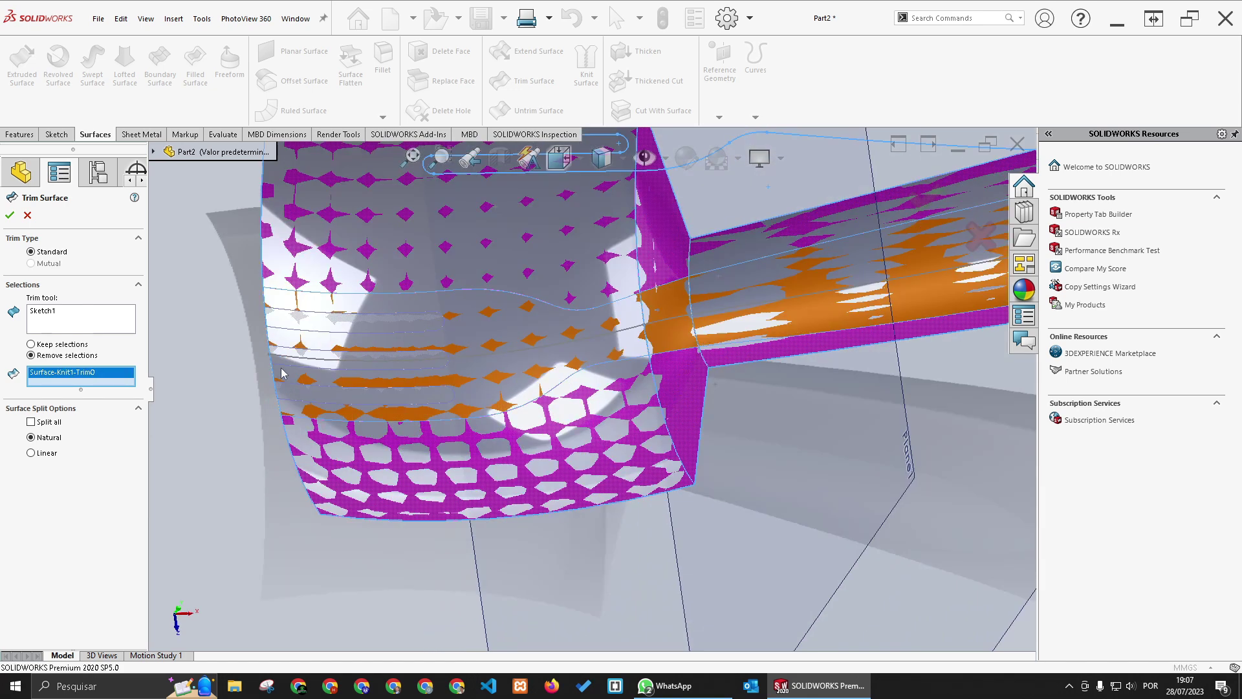
pyautogui.click(413, 324)
pyautogui.click(409, 366)
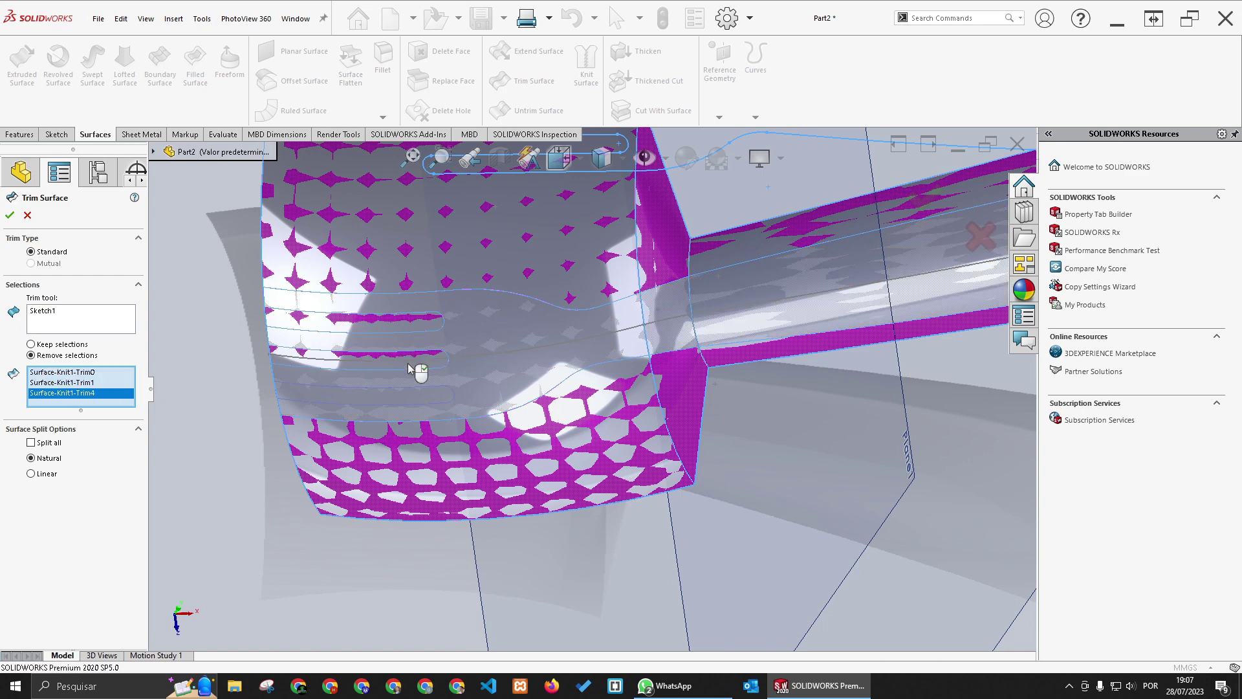
pyautogui.click(416, 396)
pyautogui.moveTo(411, 398); pyautogui.dragTo(638, 289, button='middle')
pyautogui.click(926, 200)
pyautogui.moveTo(658, 411); pyautogui.dragTo(497, 406, button='middle')
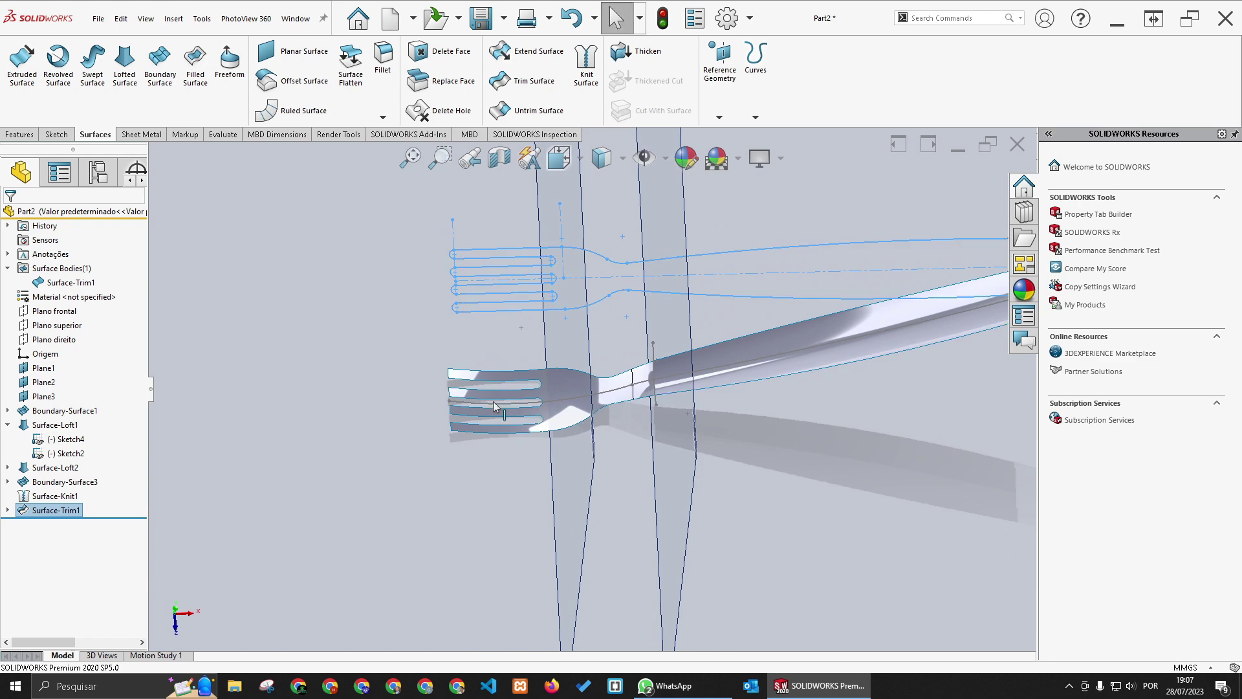
# Step: Edit Sketch2 and stretch the free end of its R40 arc further out past the tine tips, finishing the sketch
pyautogui.scroll(-3, 498, 405)
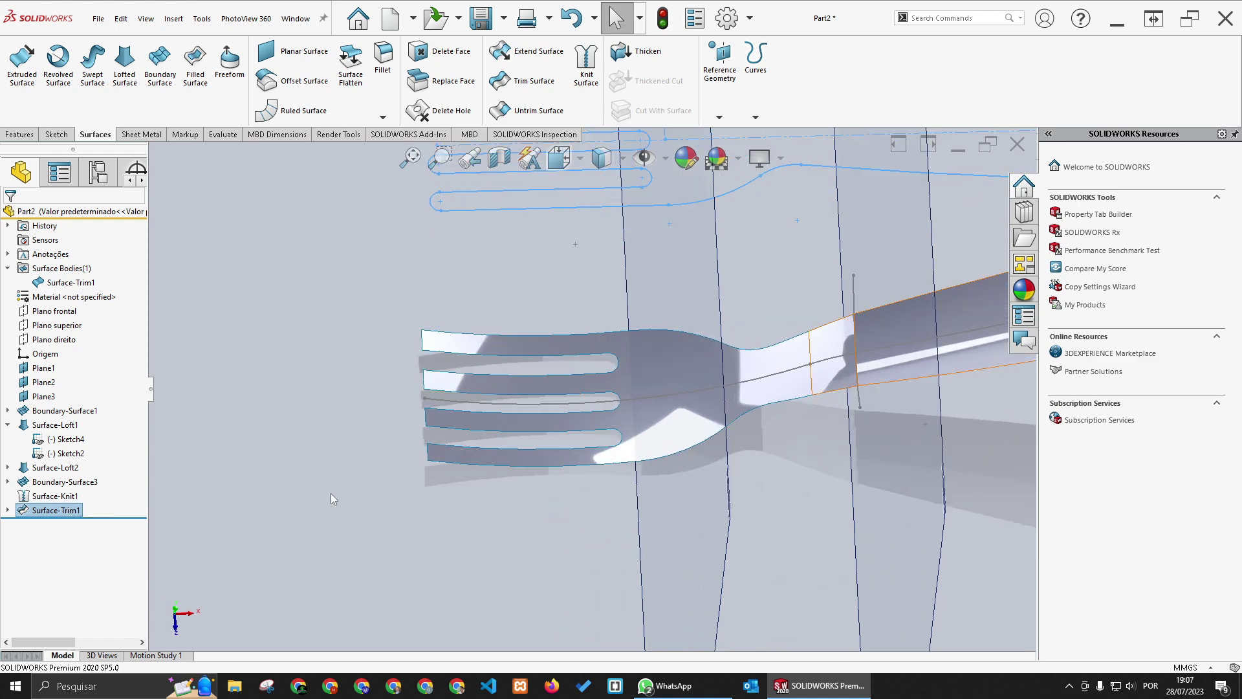
pyautogui.moveTo(461, 419); pyautogui.dragTo(448, 405, button='middle')
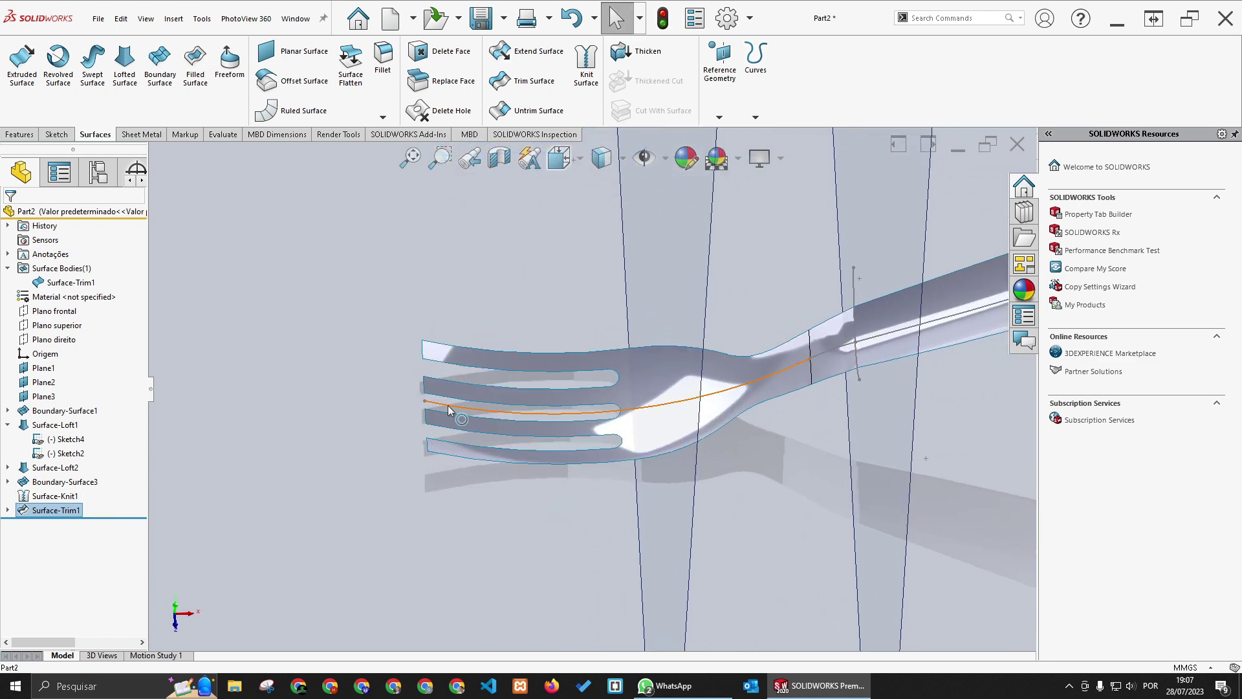
pyautogui.click(448, 406)
pyautogui.click(490, 343)
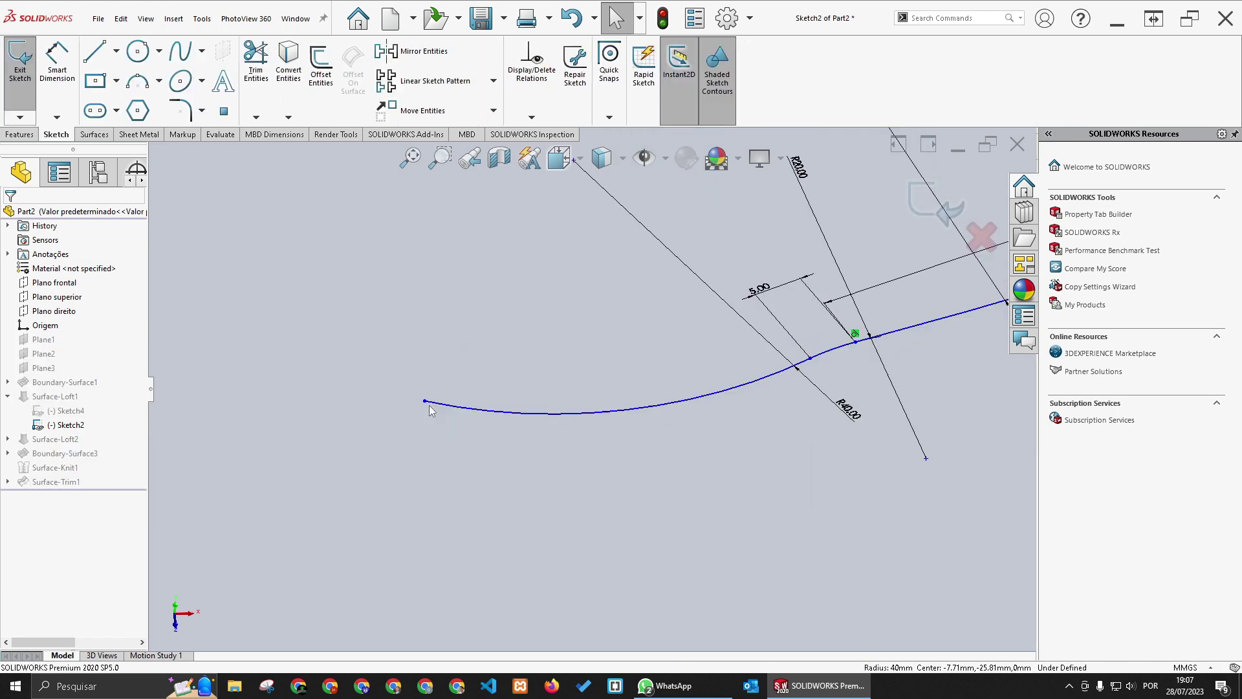
pyautogui.moveTo(425, 402); pyautogui.dragTo(379, 387)
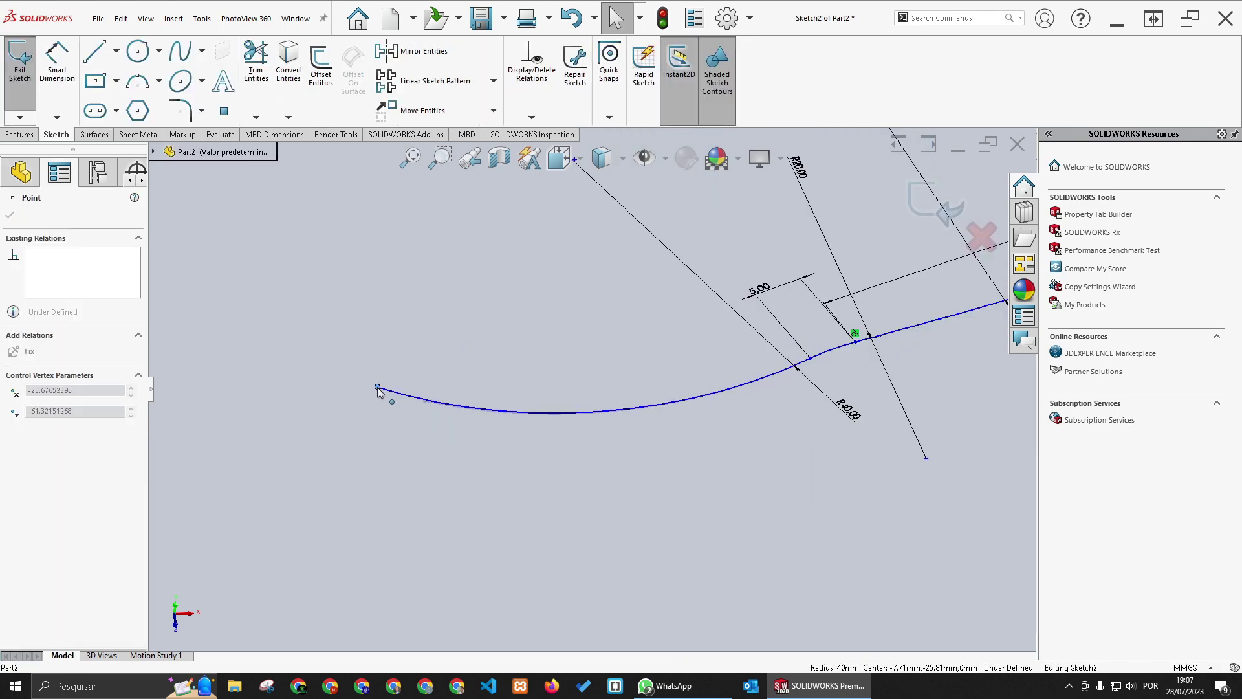
pyautogui.click(924, 200)
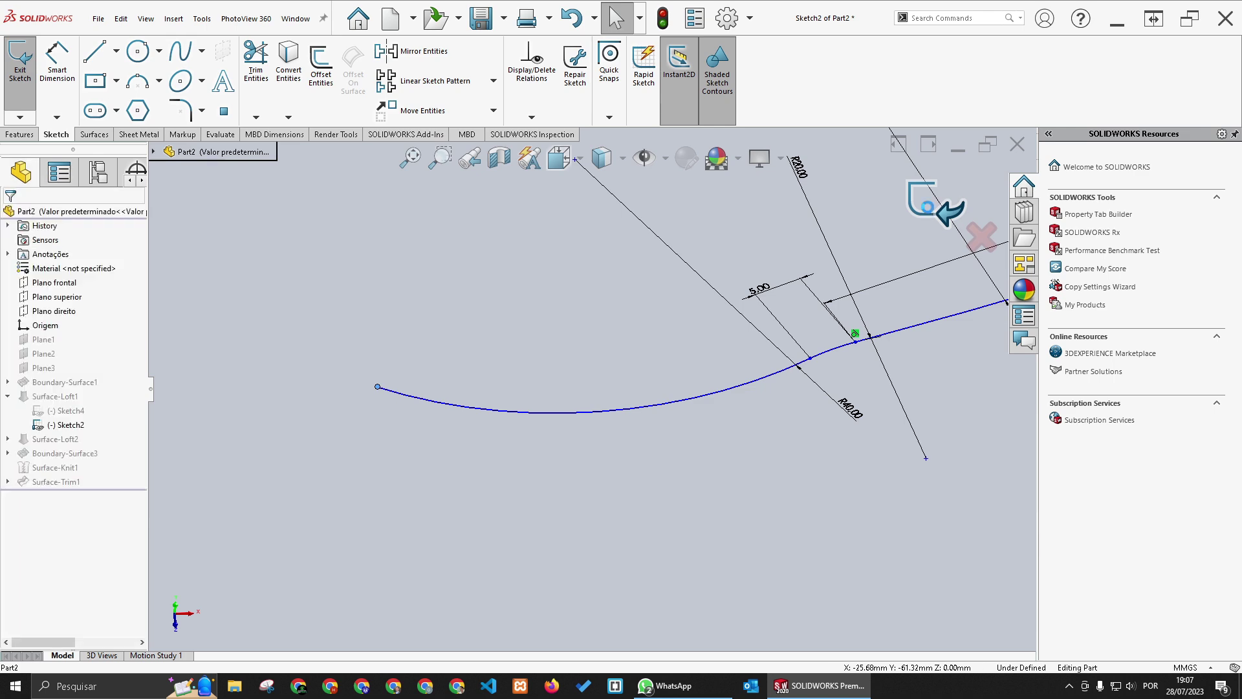
# Step: Thicken the trimmed fork surface to one side by 2 mm
pyautogui.moveTo(615, 369); pyautogui.dragTo(730, 343, button='middle')
pyautogui.scroll(-3, 731, 341)
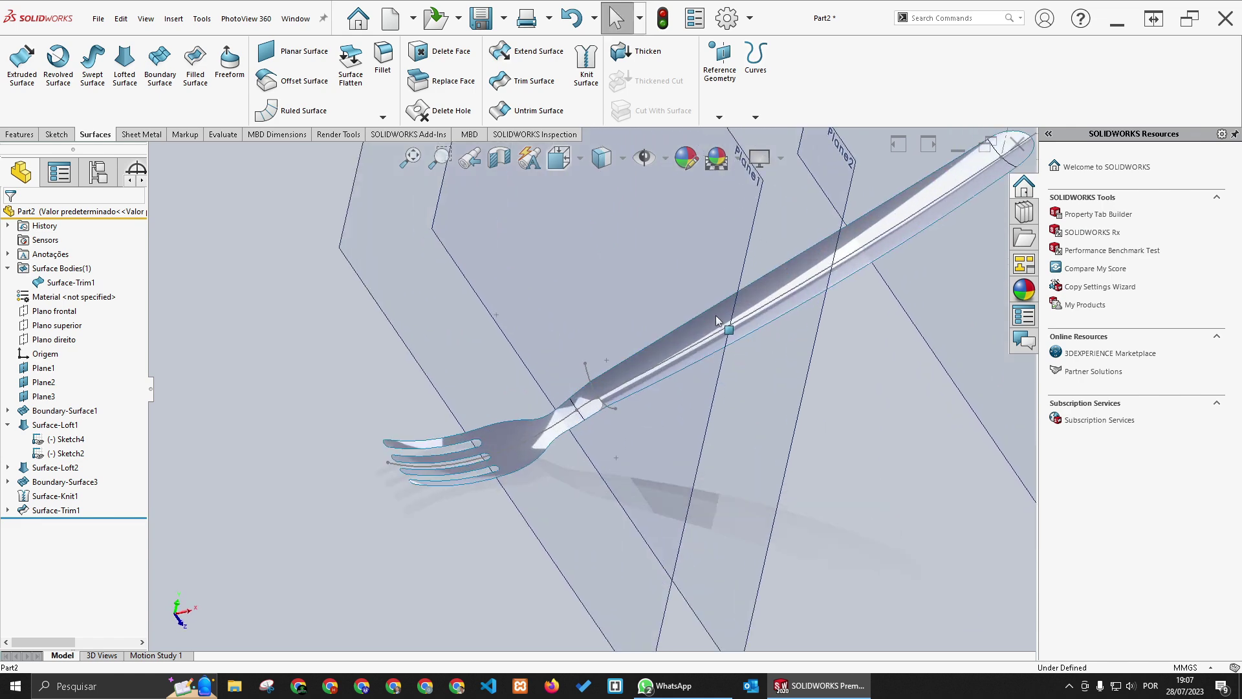
pyautogui.click(716, 320)
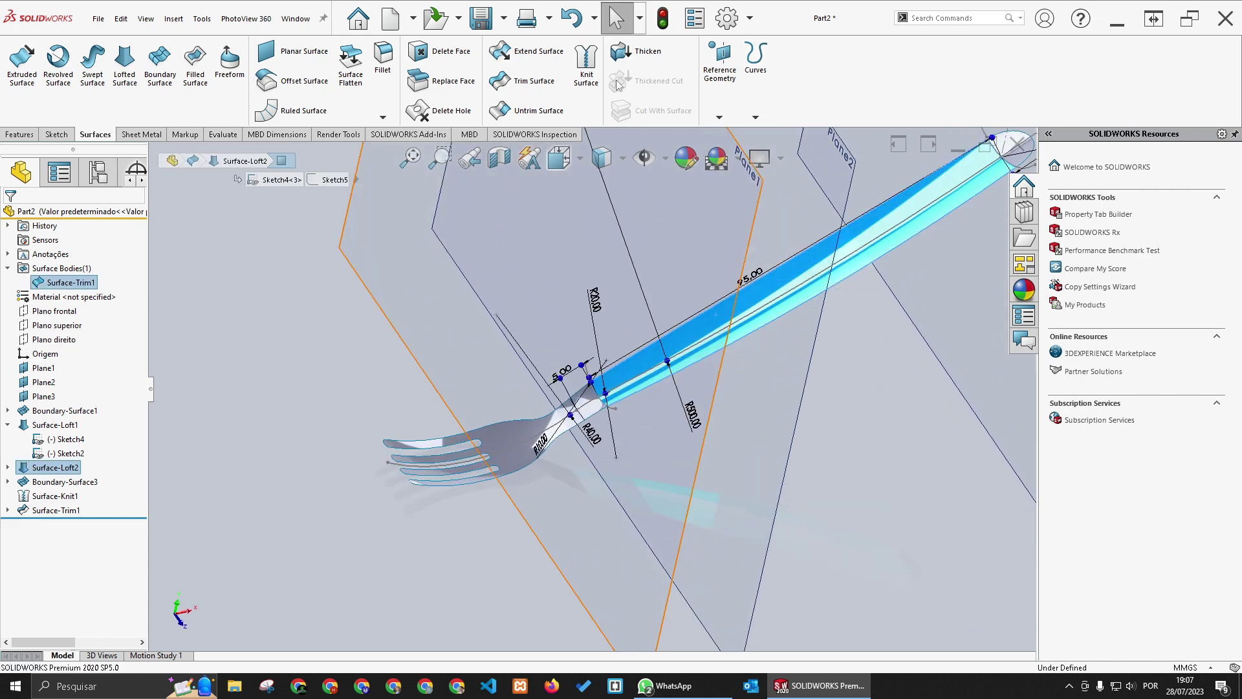
pyautogui.click(627, 58)
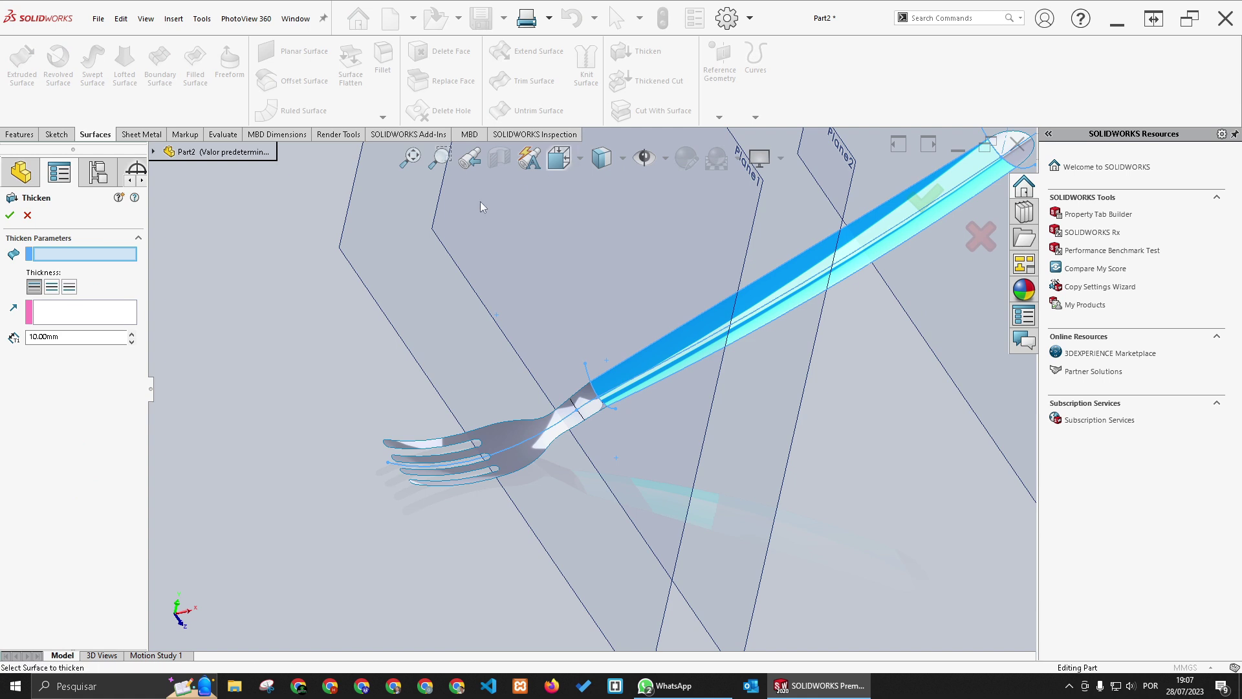
pyautogui.click(514, 444)
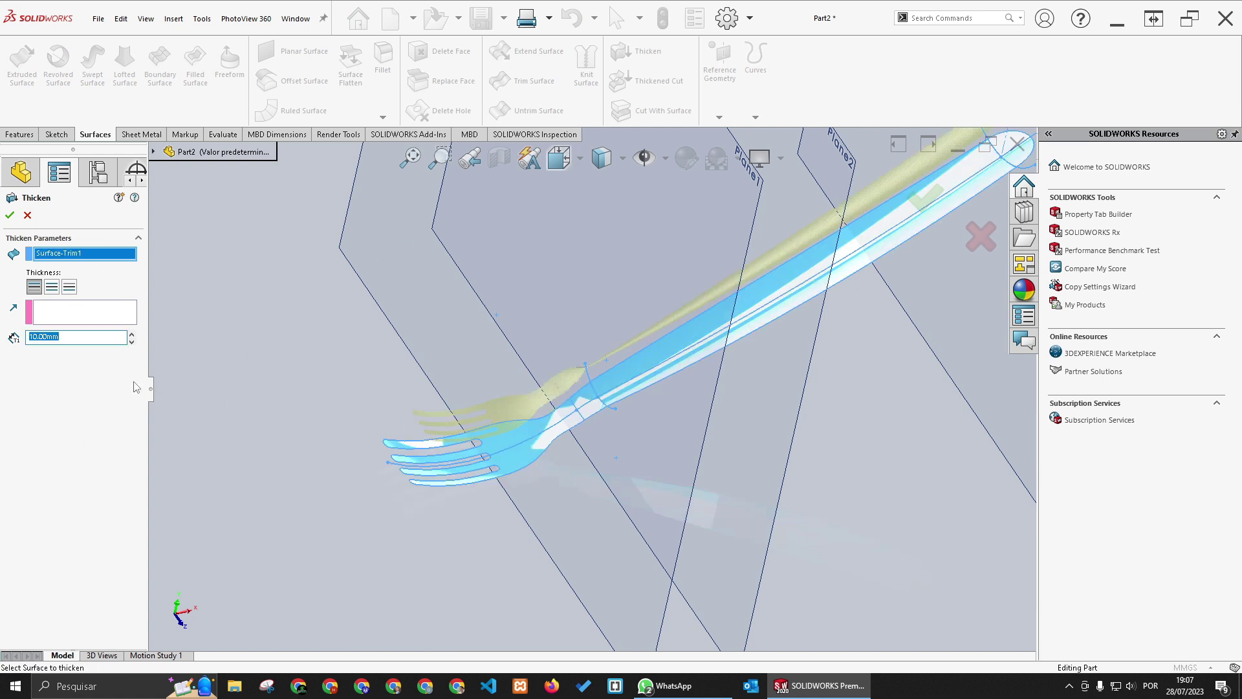
pyautogui.press('Return')
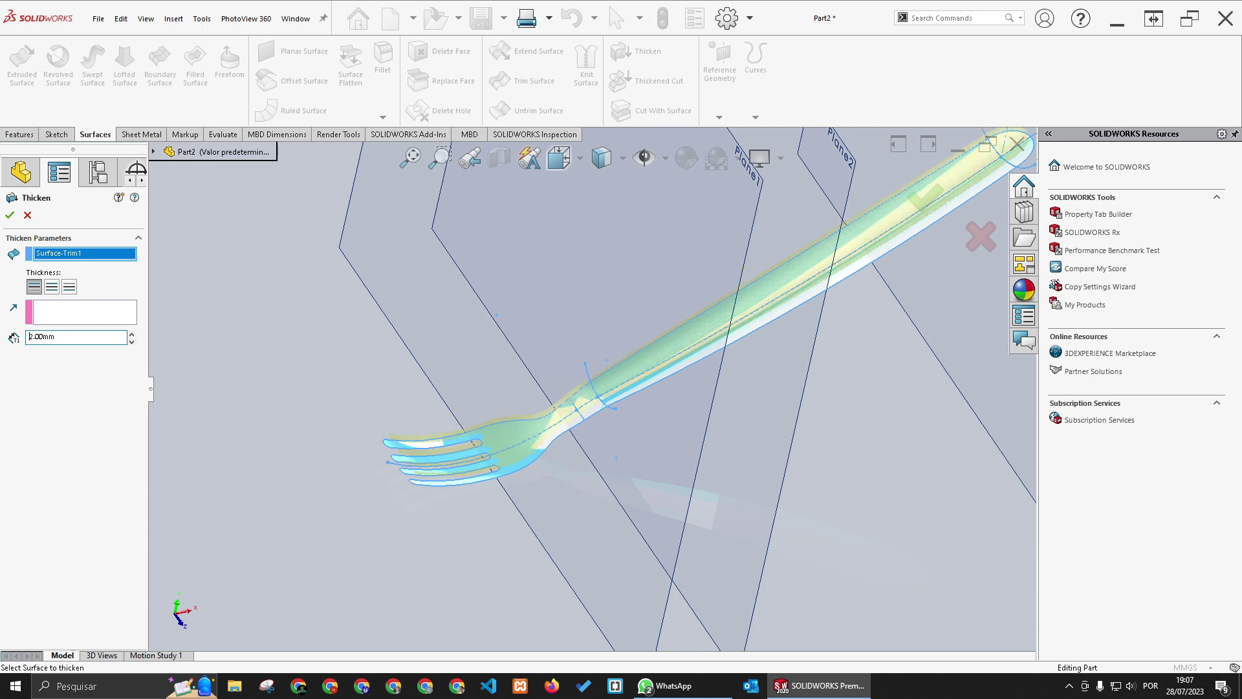
pyautogui.click(10, 215)
# Step: Set the fork's thicken dimension to 1 mm, rebuild the part and check the whole fork
pyautogui.moveTo(524, 473); pyautogui.dragTo(508, 441, button='middle')
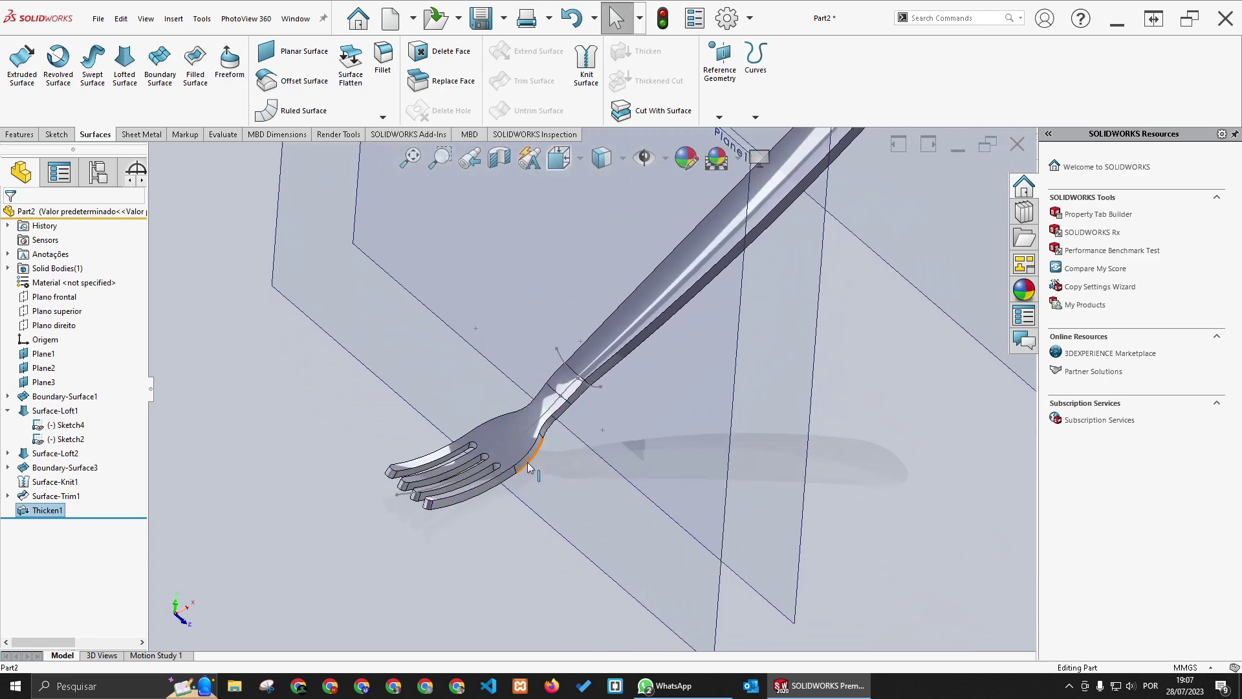
pyautogui.click(503, 435)
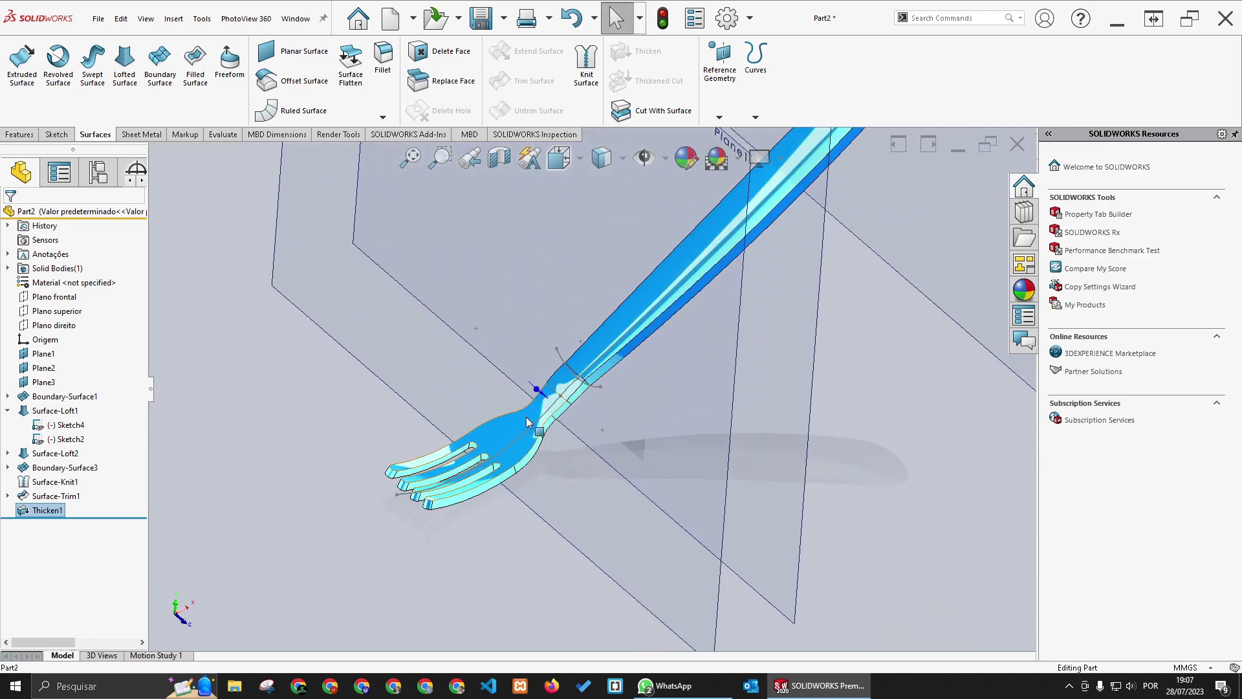
pyautogui.scroll(-8, 511, 408)
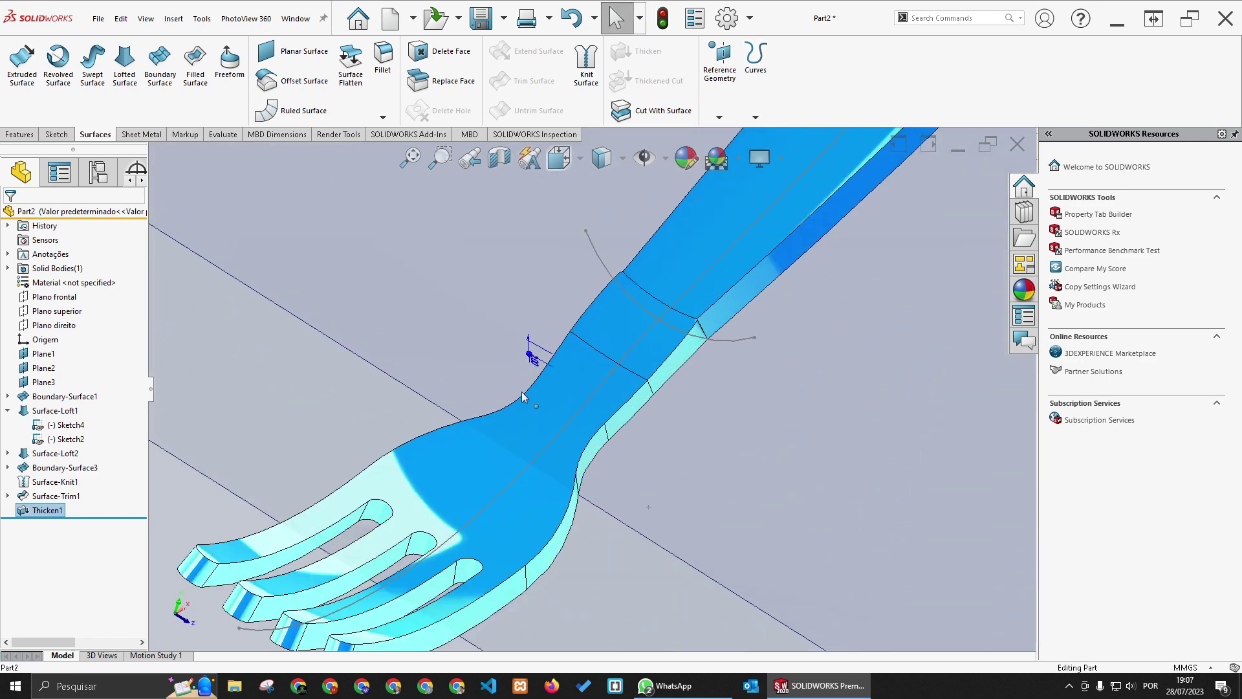
pyautogui.doubleClick(542, 361)
pyautogui.write('1')
pyautogui.press('Return')
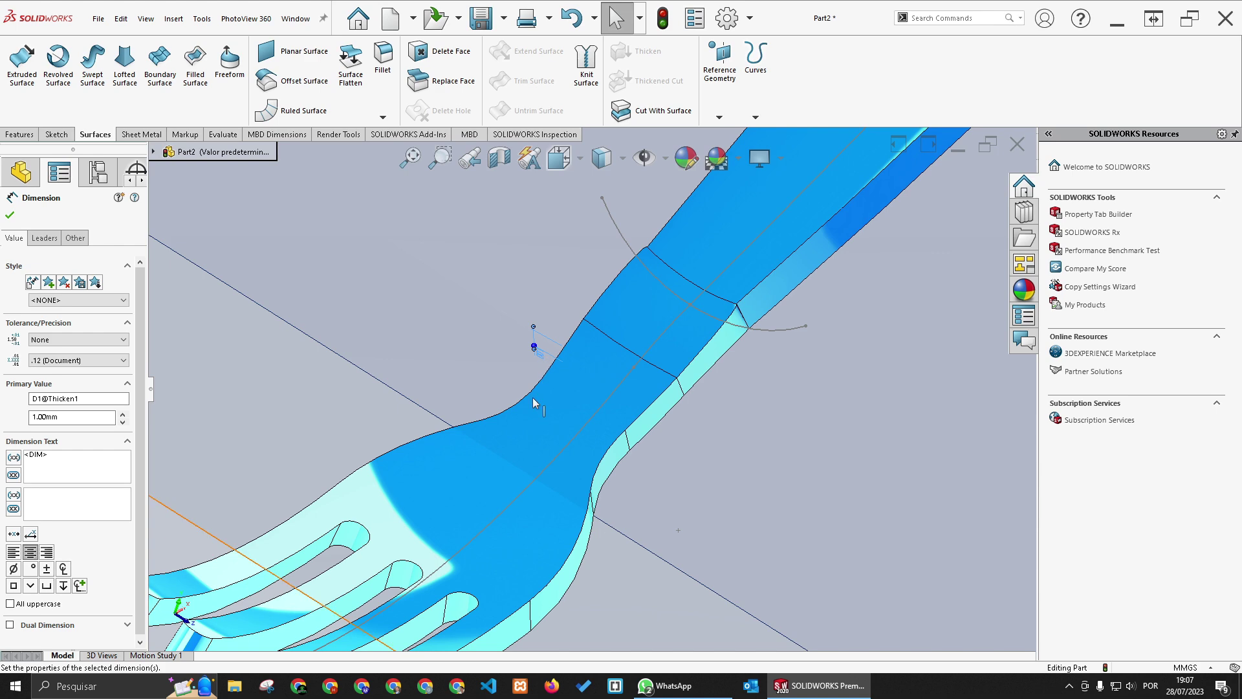
pyautogui.scroll(5, 542, 360)
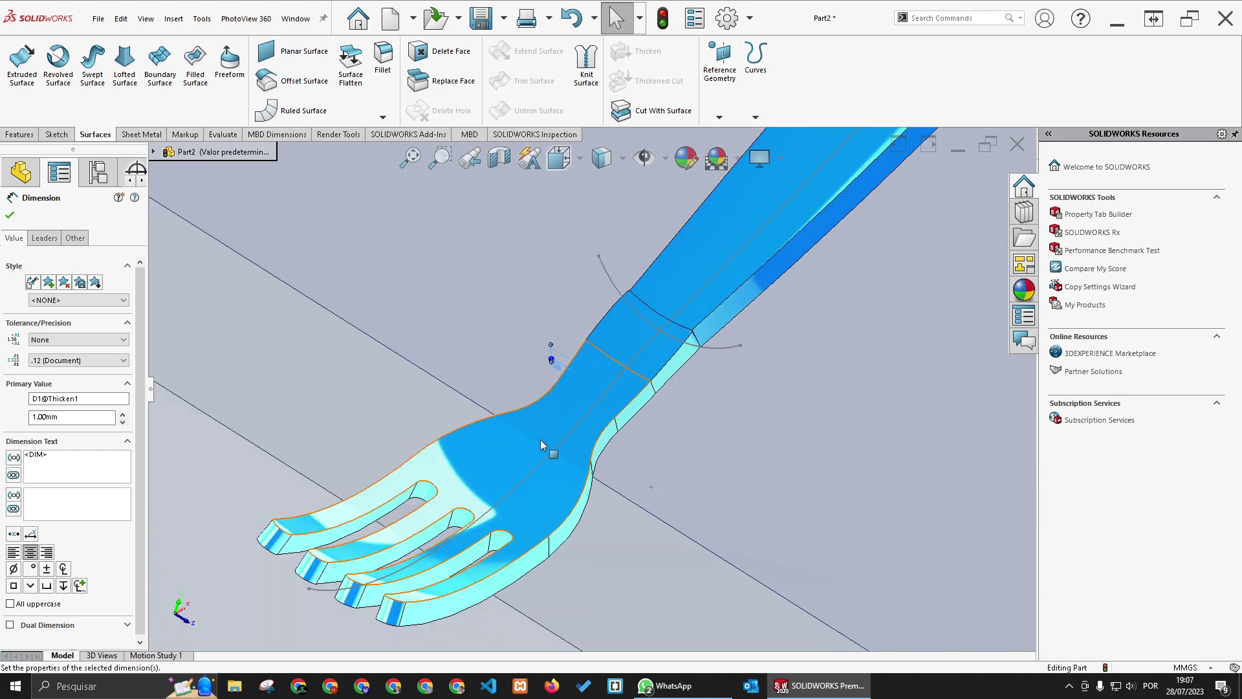
pyautogui.click(662, 18)
pyautogui.moveTo(596, 279)
pyautogui.mouseDown(button='middle')
pyautogui.moveTo(561, 459)
pyautogui.moveTo(688, 328)
pyautogui.moveTo(691, 344)
pyautogui.moveTo(611, 282)
pyautogui.mouseUp(button='middle')
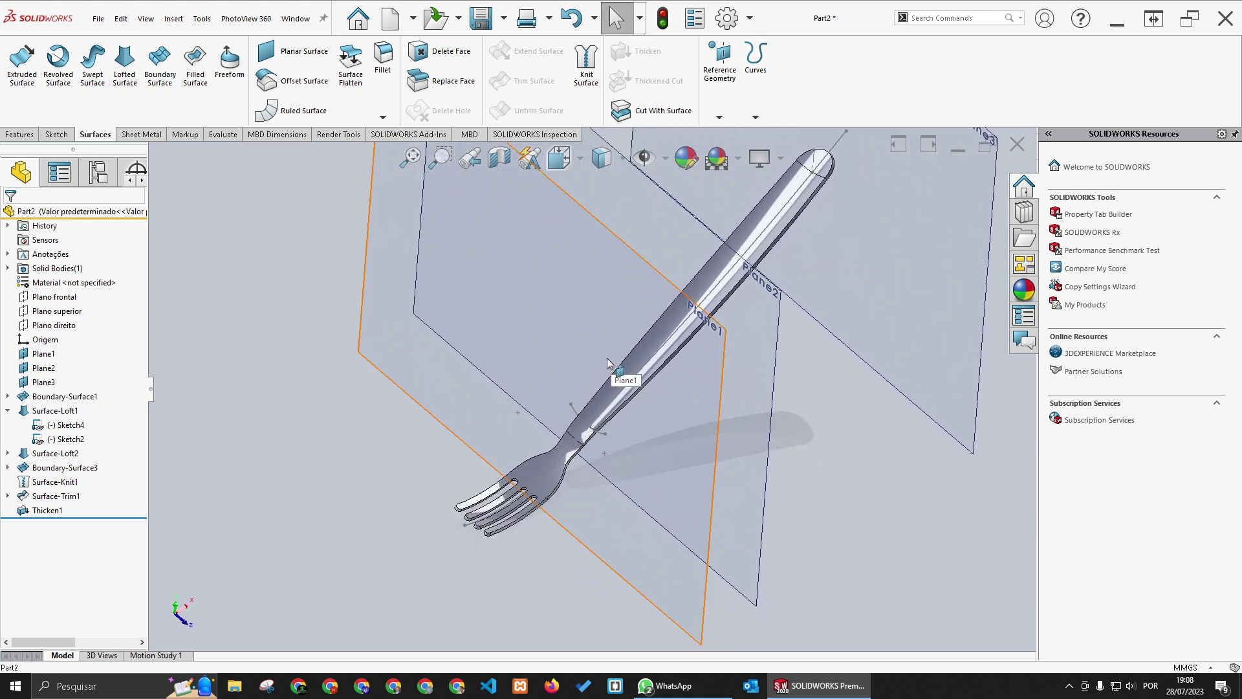